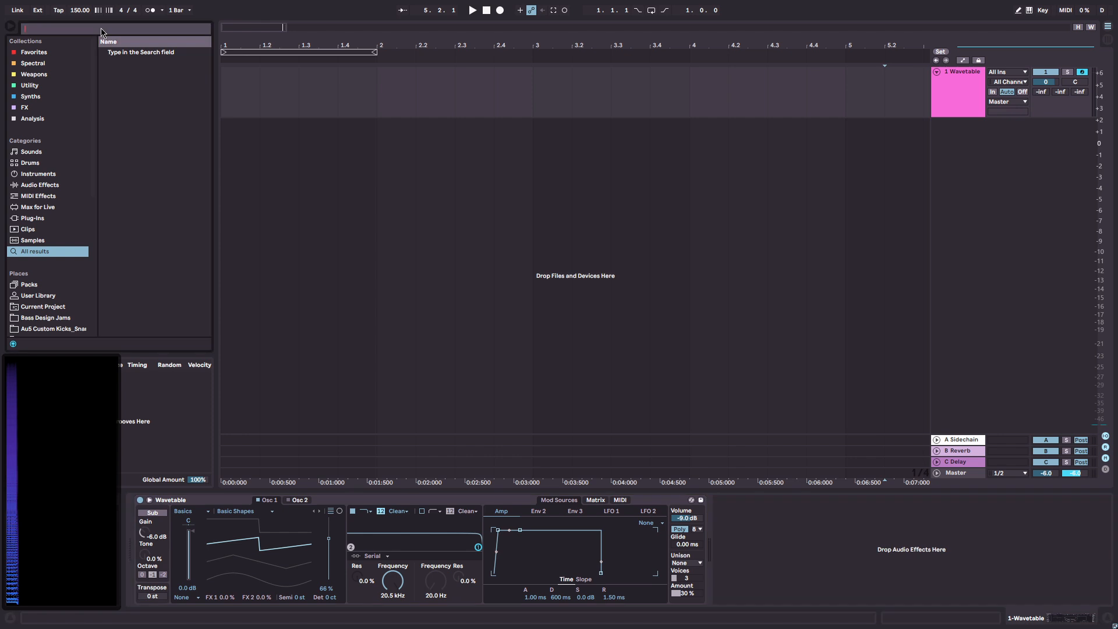
- Add the Frequency Shifter effect after Wavetable and audition its Fine frequency shift, returning it to 0.00 Hz
{"action": "left_click_drag", "start_coordinate": [149, 56], "coordinate": [911, 550]}
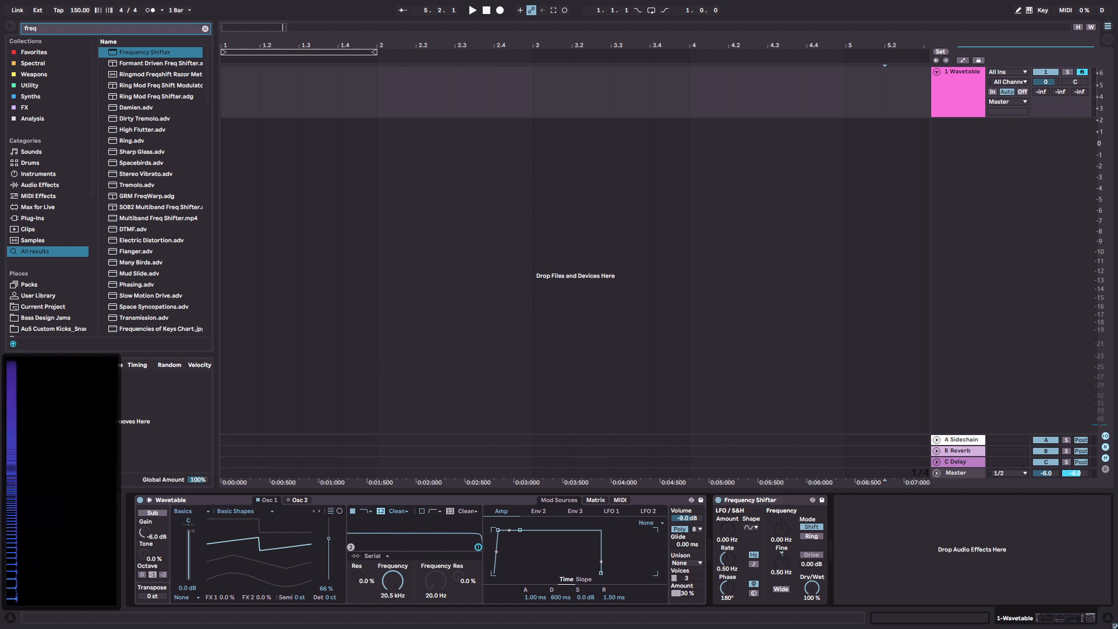
{"action": "mouse_move", "coordinate": [781, 553]}
{"action": "left_mouse_down"}
{"action": "mouse_move", "coordinate": [780, 539]}
{"action": "mouse_move", "coordinate": [780, 553]}
{"action": "left_mouse_up"}
{"action": "mouse_move", "coordinate": [781, 560]}
{"action": "left_mouse_down"}
{"action": "mouse_move", "coordinate": [782, 550]}
{"action": "mouse_move", "coordinate": [784, 574]}
{"action": "left_mouse_up"}
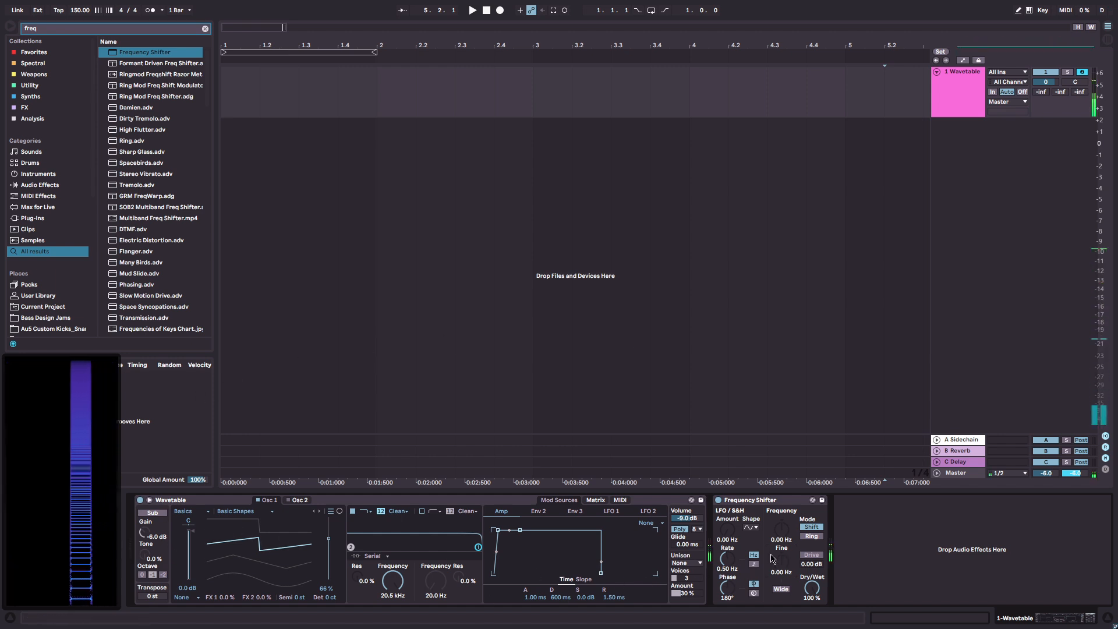
{"action": "mouse_move", "coordinate": [782, 560]}
{"action": "left_mouse_down"}
{"action": "mouse_move", "coordinate": [781, 550]}
{"action": "mouse_move", "coordinate": [796, 564]}
{"action": "mouse_move", "coordinate": [781, 583]}
{"action": "left_mouse_up"}
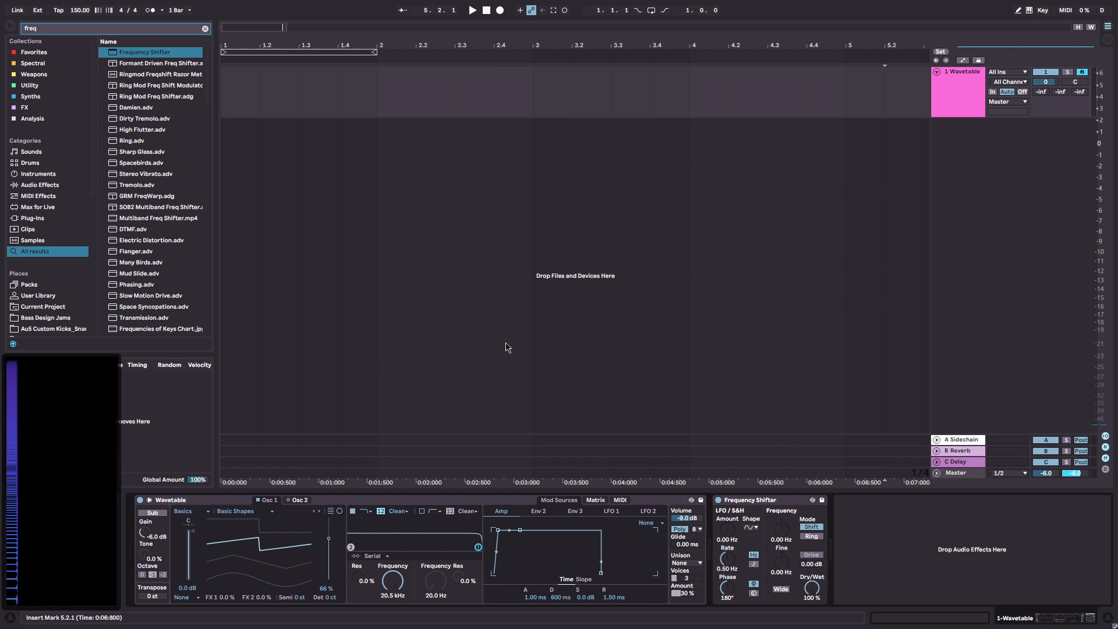
- Sweep the Frequency Shifter's Fine shift up through about 415 Hz, and reset it to 0.00 Hz
{"action": "left_click_drag", "start_coordinate": [773, 542], "coordinate": [774, 522]}
{"action": "mouse_move", "coordinate": [782, 562]}
{"action": "left_mouse_down"}
{"action": "mouse_move", "coordinate": [782, 589]}
{"action": "mouse_move", "coordinate": [782, 558]}
{"action": "mouse_move", "coordinate": [785, 568]}
{"action": "left_mouse_up"}
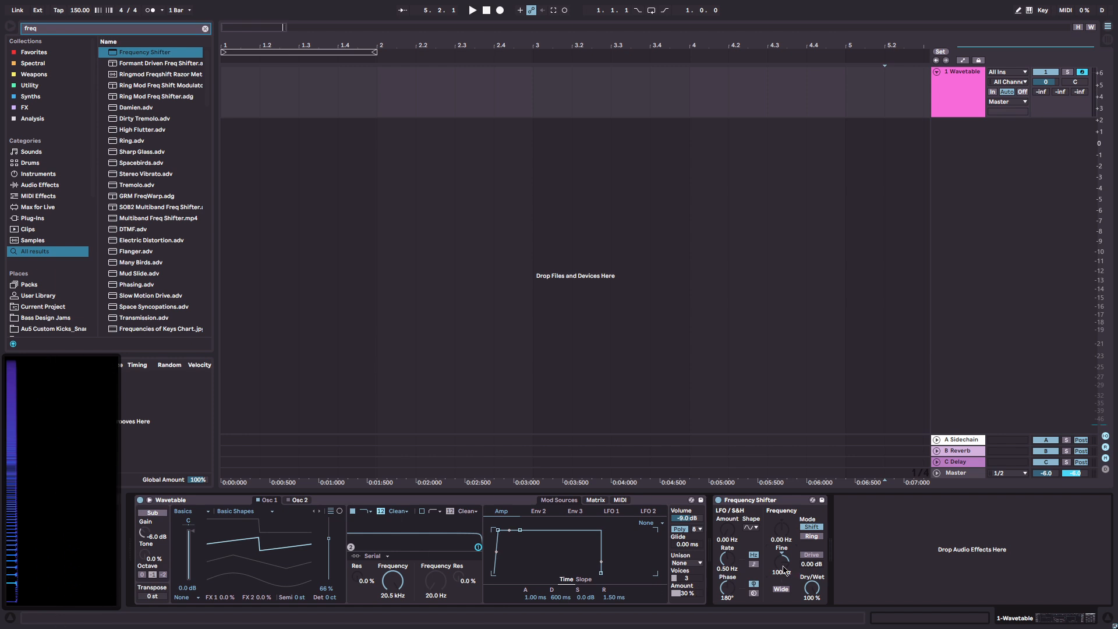
{"action": "left_click_drag", "start_coordinate": [784, 569], "coordinate": [782, 553]}
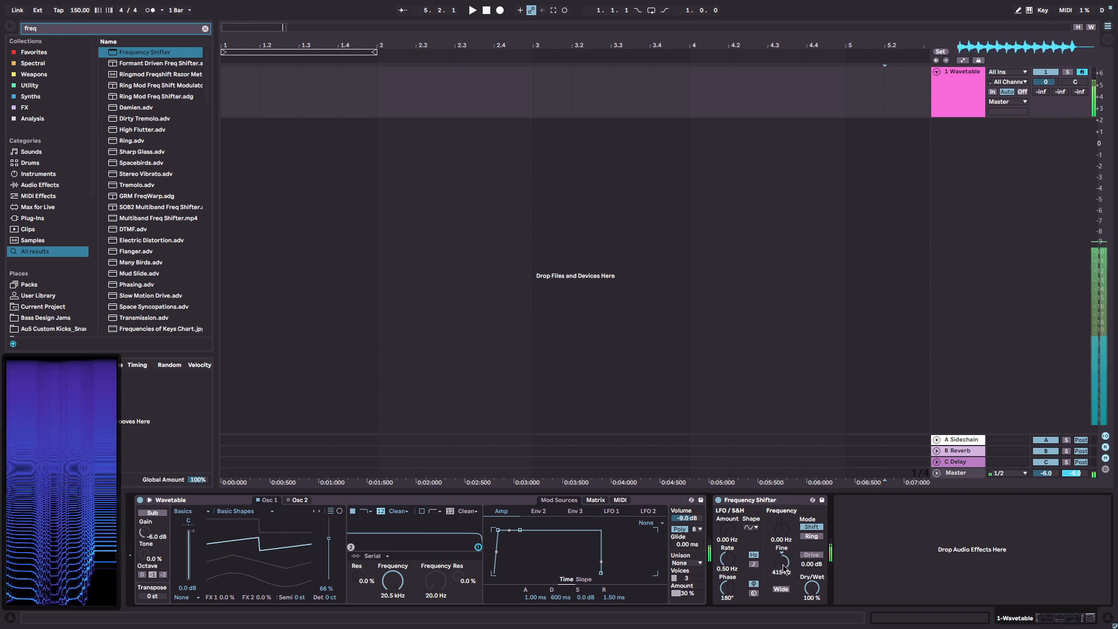
{"action": "double_click", "coordinate": [782, 556]}
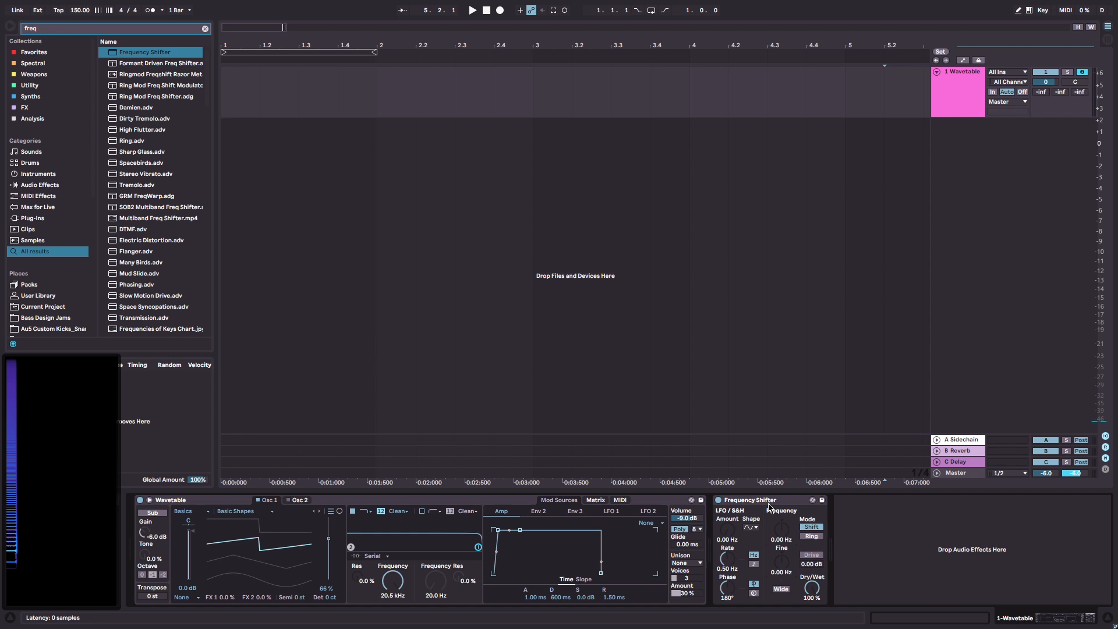
- Replace the Frequency Shifter with the kHs Ring Mod plug-in, found by searching for "ring mod", and show its window mid-screen
{"action": "key", "text": "Delete"}
{"action": "left_click", "coordinate": [205, 28]}
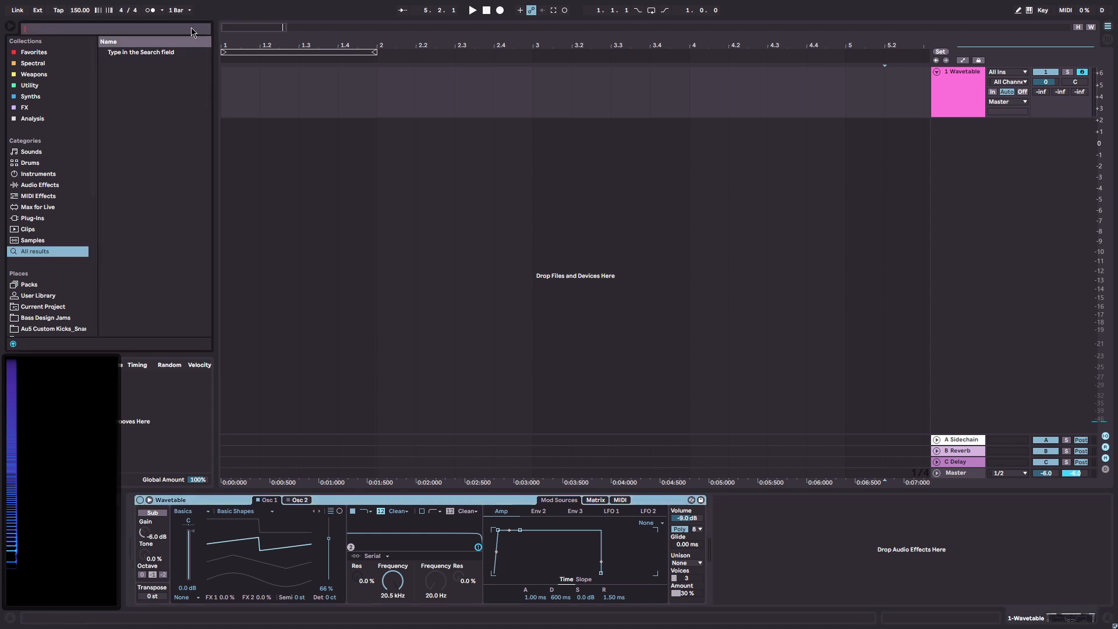
{"action": "type", "text": "ring mod"}
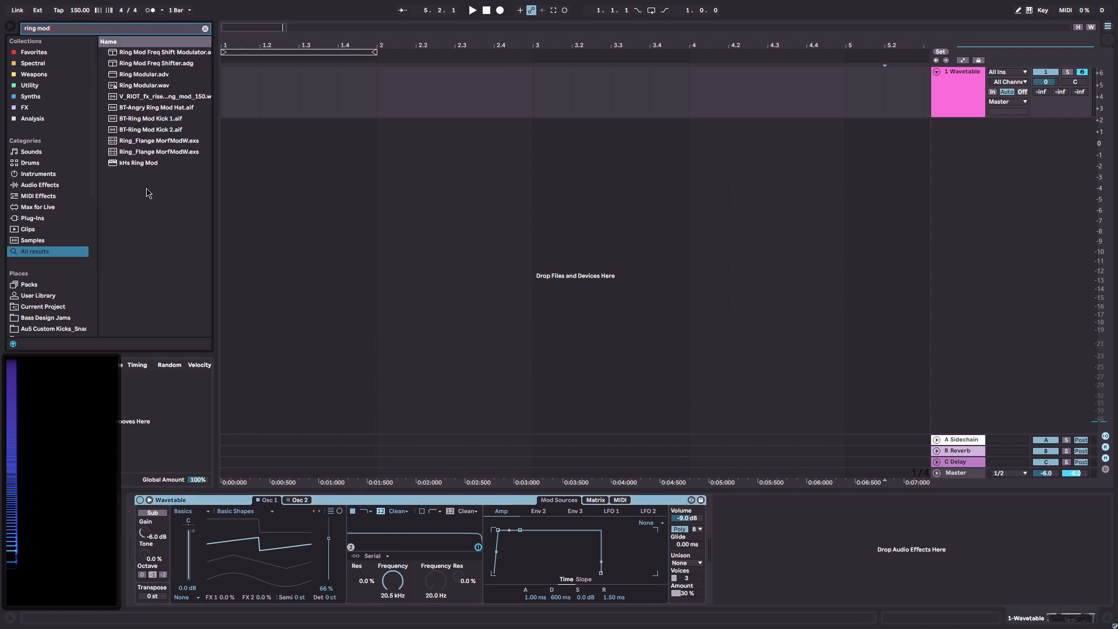
{"action": "double_click", "coordinate": [138, 165]}
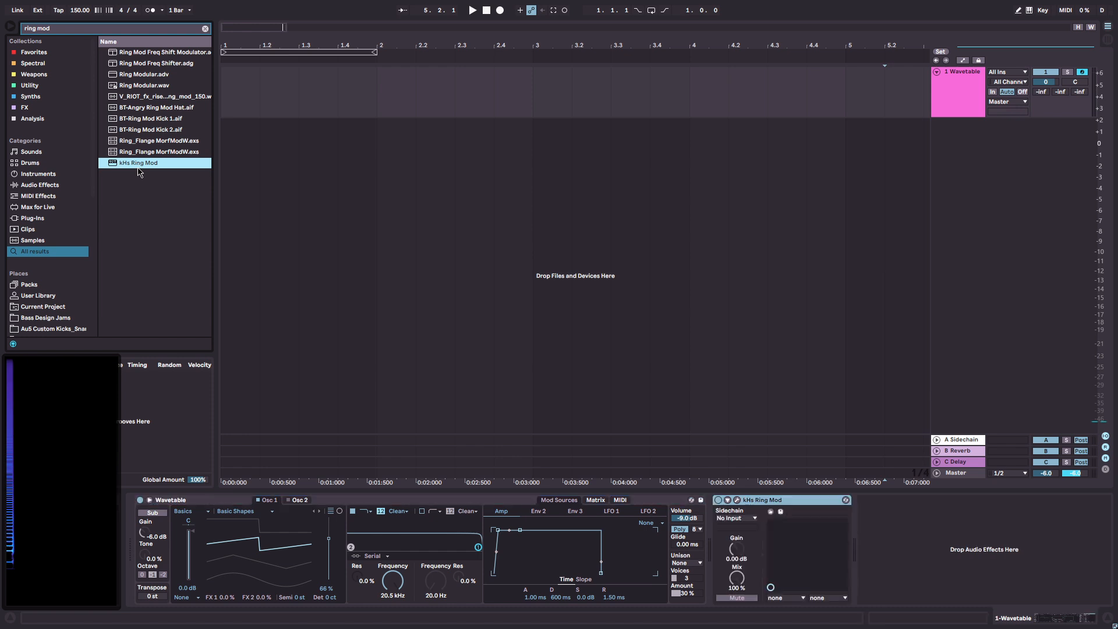
{"action": "left_click", "coordinate": [737, 500]}
{"action": "left_click_drag", "start_coordinate": [560, 57], "coordinate": [545, 185]}
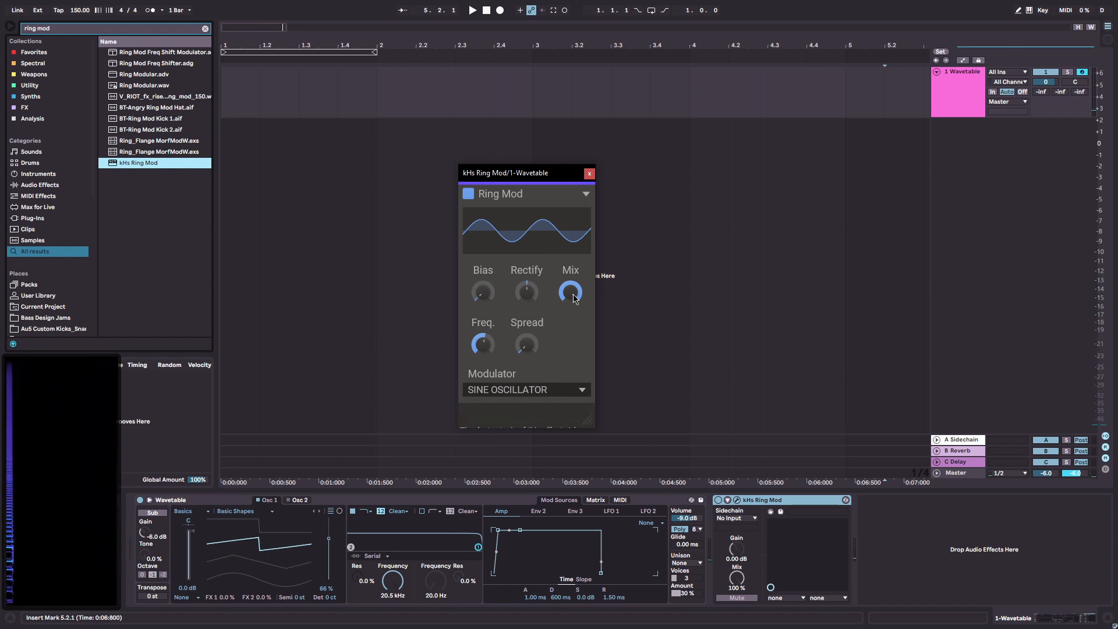
- Nudge the Ring Mod frequency slightly and set Wavetable's Osc 1 wave position to 0.0% for a sine wave
{"action": "mouse_move", "coordinate": [483, 343]}
{"action": "left_mouse_down"}
{"action": "mouse_move", "coordinate": [483, 332]}
{"action": "mouse_move", "coordinate": [483, 385]}
{"action": "mouse_move", "coordinate": [483, 328]}
{"action": "mouse_move", "coordinate": [483, 406]}
{"action": "mouse_move", "coordinate": [483, 351]}
{"action": "left_mouse_up"}
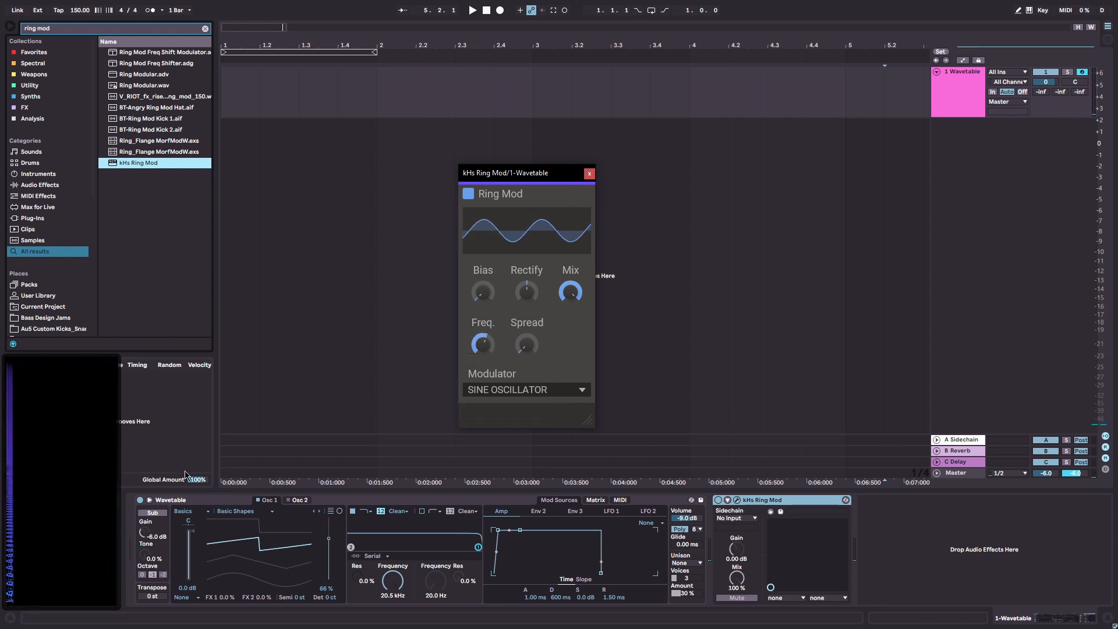
{"action": "left_click_drag", "start_coordinate": [483, 343], "coordinate": [482, 338]}
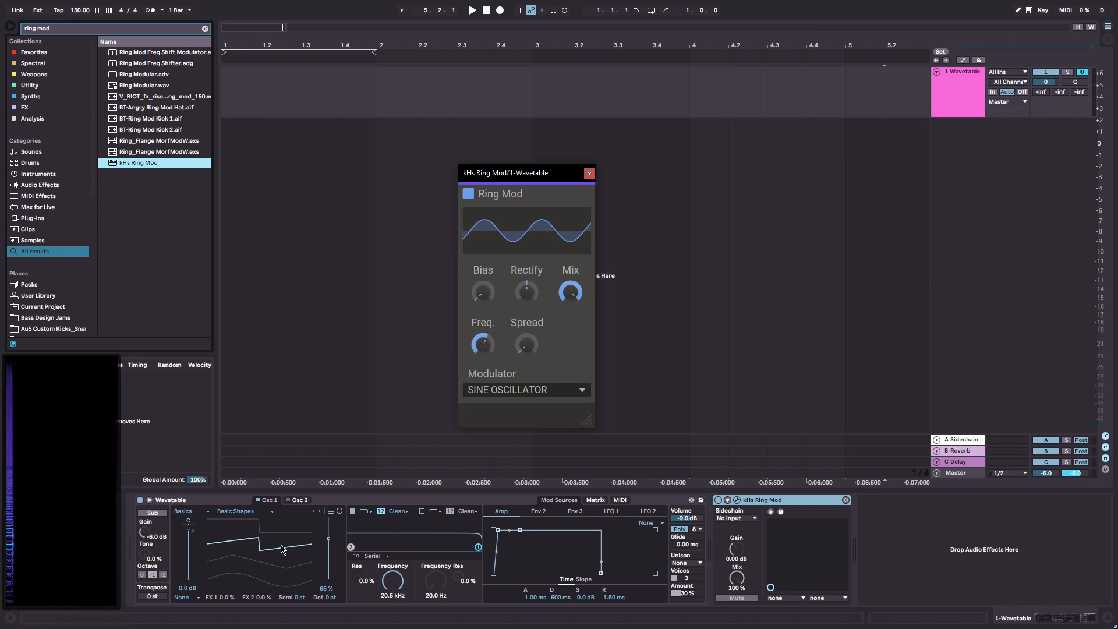
{"action": "left_click_drag", "start_coordinate": [254, 543], "coordinate": [255, 577]}
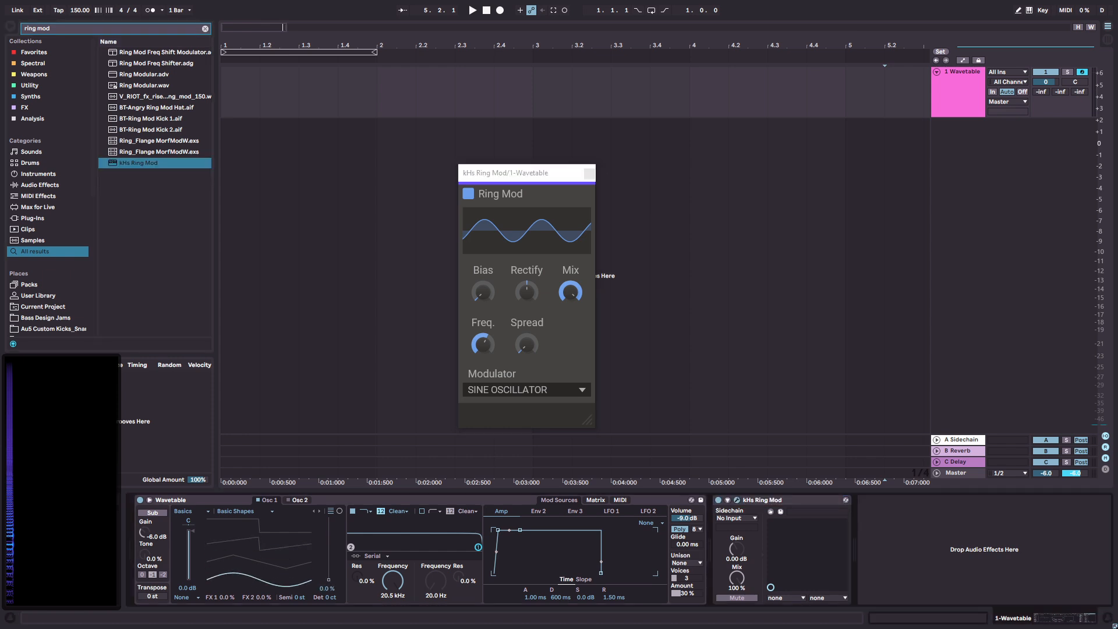
{"action": "left_click", "coordinate": [193, 502]}
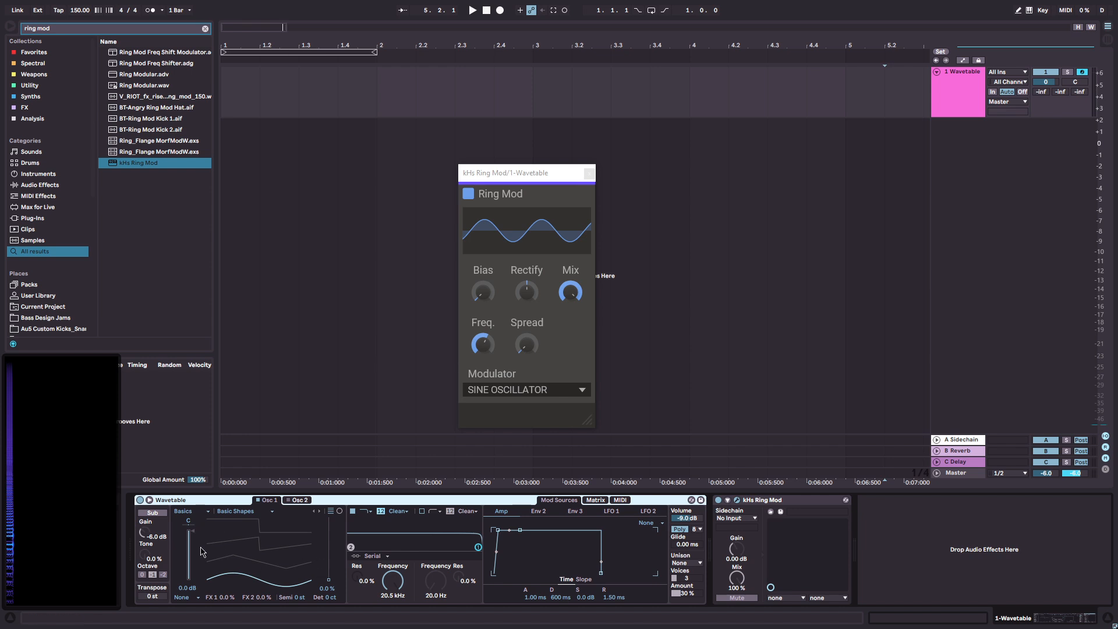
- Sweep the Ring Mod frequency through 306 Hz and bring it down to 10.0 Hz
{"action": "left_click", "coordinate": [551, 183]}
{"action": "mouse_move", "coordinate": [475, 343]}
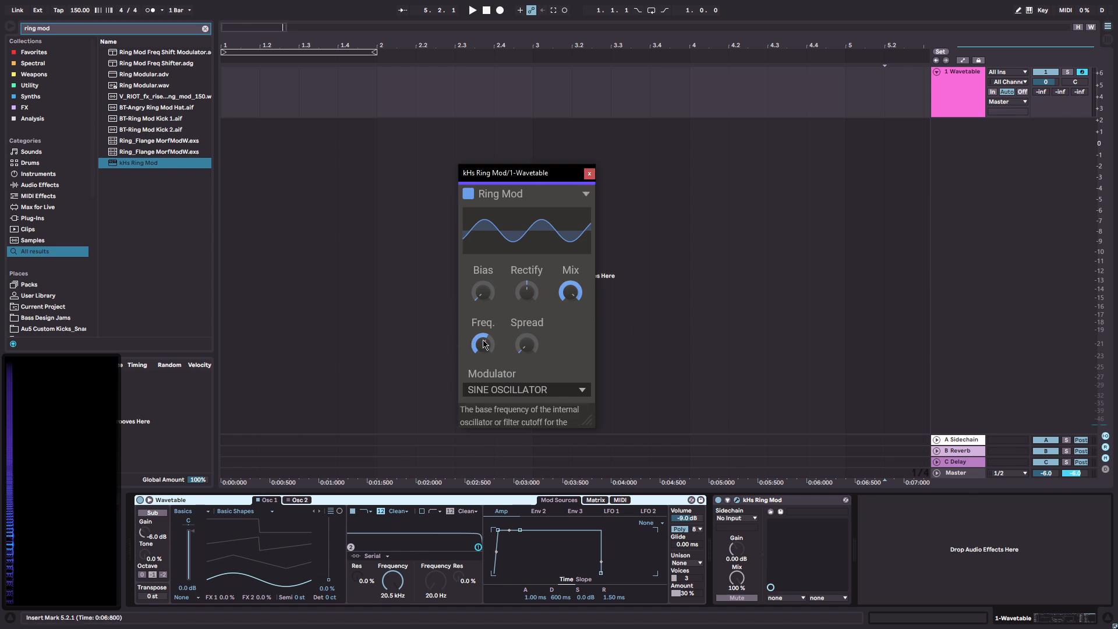
{"action": "left_click_drag", "start_coordinate": [475, 343], "coordinate": [475, 312]}
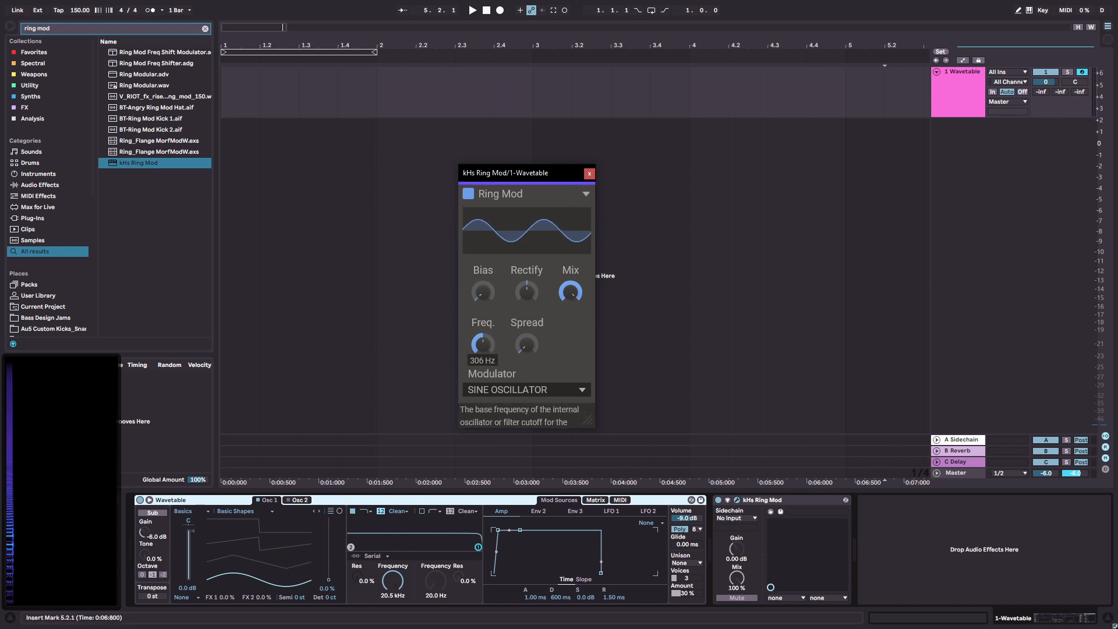
{"action": "left_click_drag", "start_coordinate": [483, 344], "coordinate": [483, 326]}
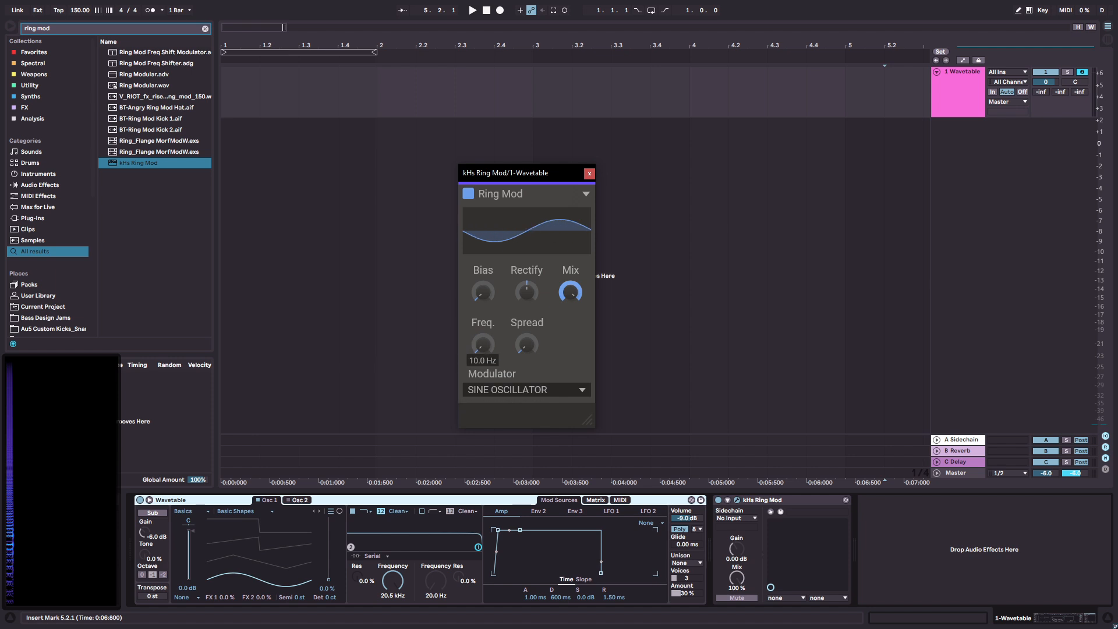
{"action": "left_click_drag", "start_coordinate": [483, 344], "coordinate": [483, 384]}
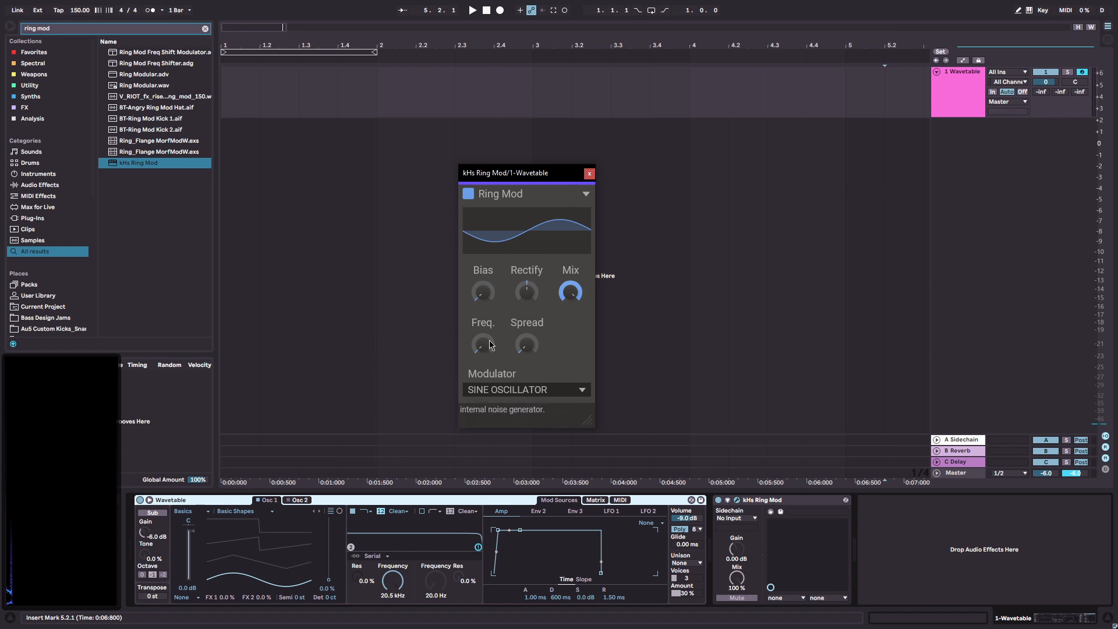
- Reduce the Ring Mod mix to about half and raise its frequency to about 56 Hz
{"action": "left_click_drag", "start_coordinate": [570, 291], "coordinate": [570, 314]}
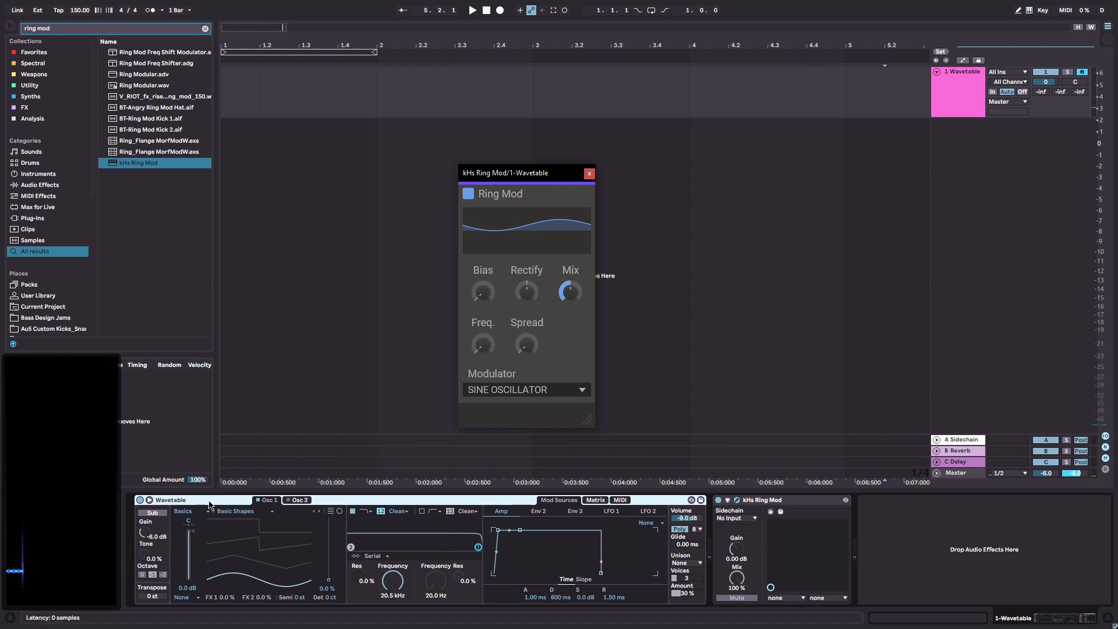
{"action": "left_click", "coordinate": [481, 348]}
{"action": "mouse_move", "coordinate": [481, 348]}
{"action": "left_mouse_down"}
{"action": "mouse_move", "coordinate": [481, 318]}
{"action": "mouse_move", "coordinate": [481, 355]}
{"action": "mouse_move", "coordinate": [481, 344]}
{"action": "left_mouse_up"}
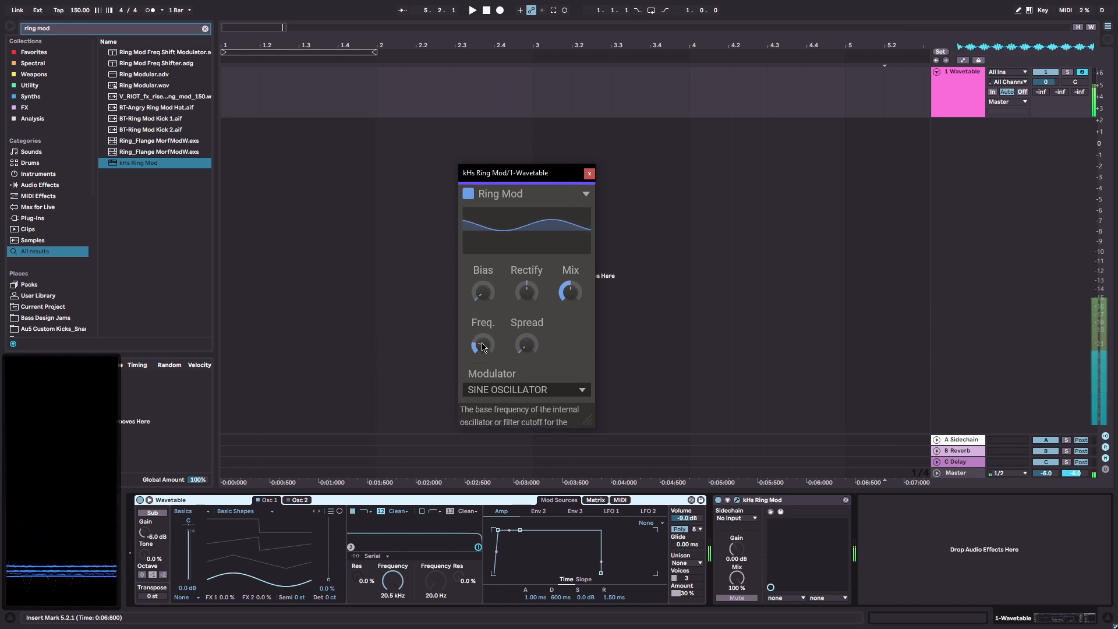
{"action": "left_click", "coordinate": [767, 93]}
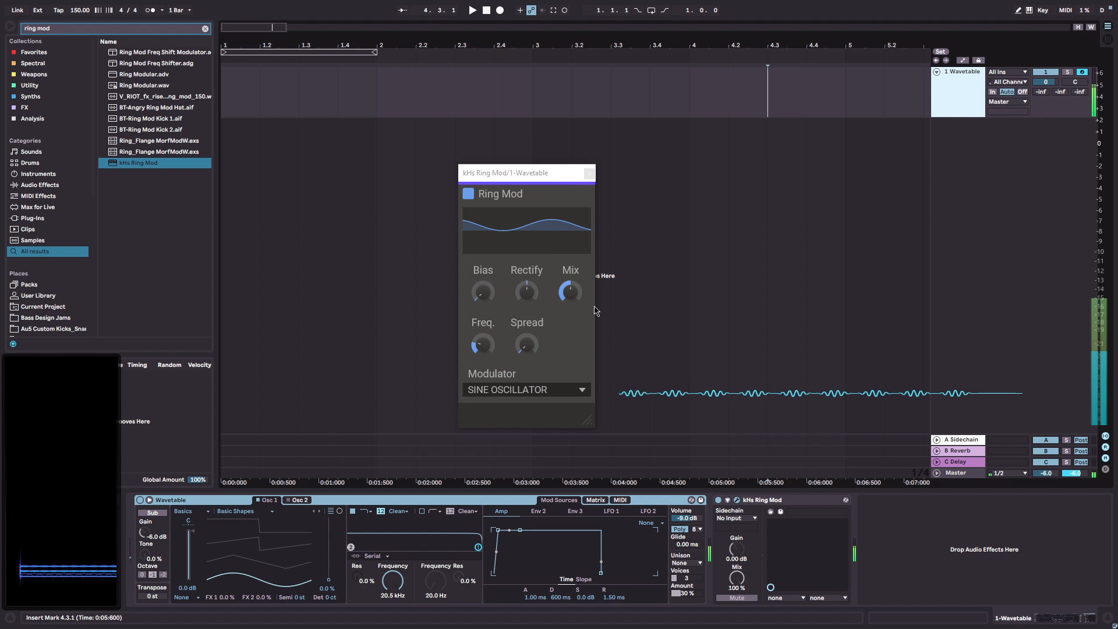
{"action": "left_click", "coordinate": [795, 380]}
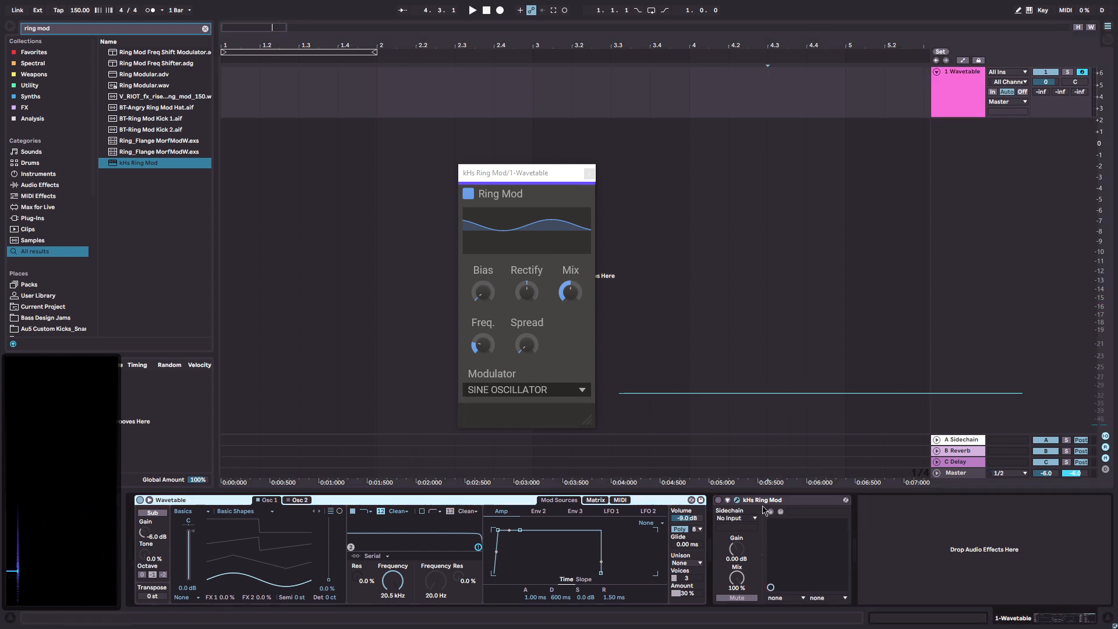
- Re-enable the Ring Mod after the bypass comparison, keep the sine oscillator as modulator, and fine-tune its frequency around 55.9 Hz
{"action": "left_click", "coordinate": [719, 500]}
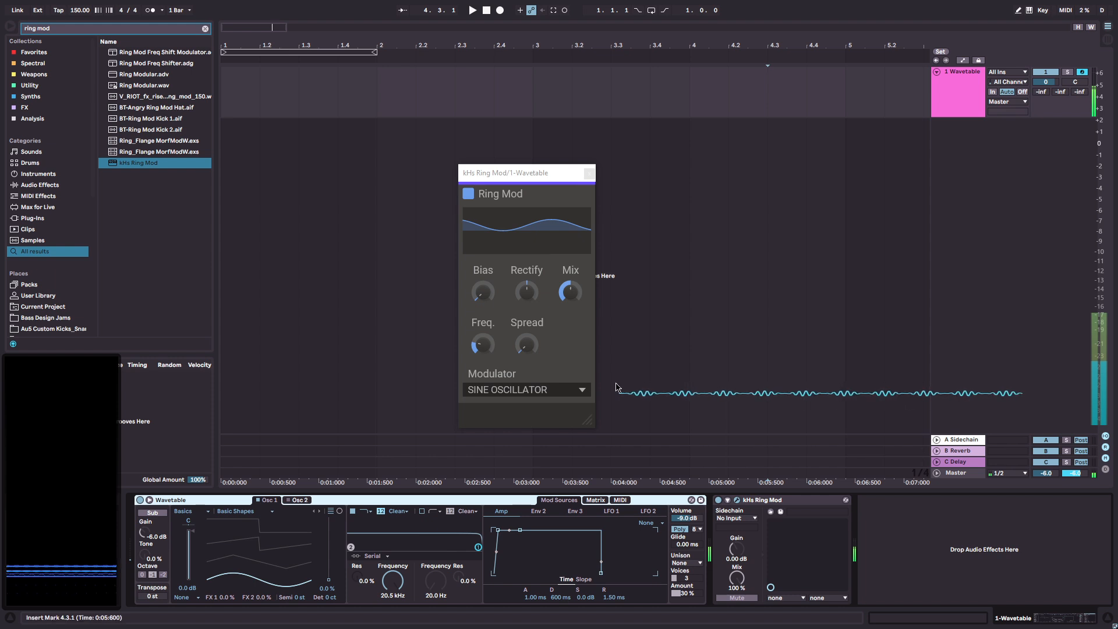
{"action": "left_click", "coordinate": [512, 389]}
{"action": "left_click", "coordinate": [513, 389]}
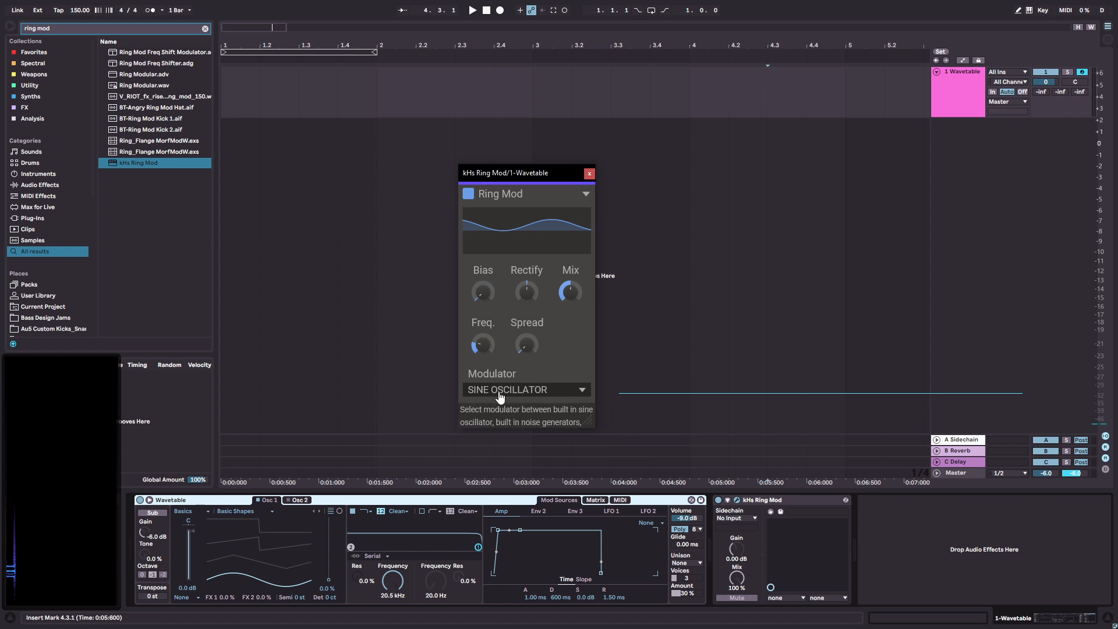
{"action": "left_click", "coordinate": [483, 350]}
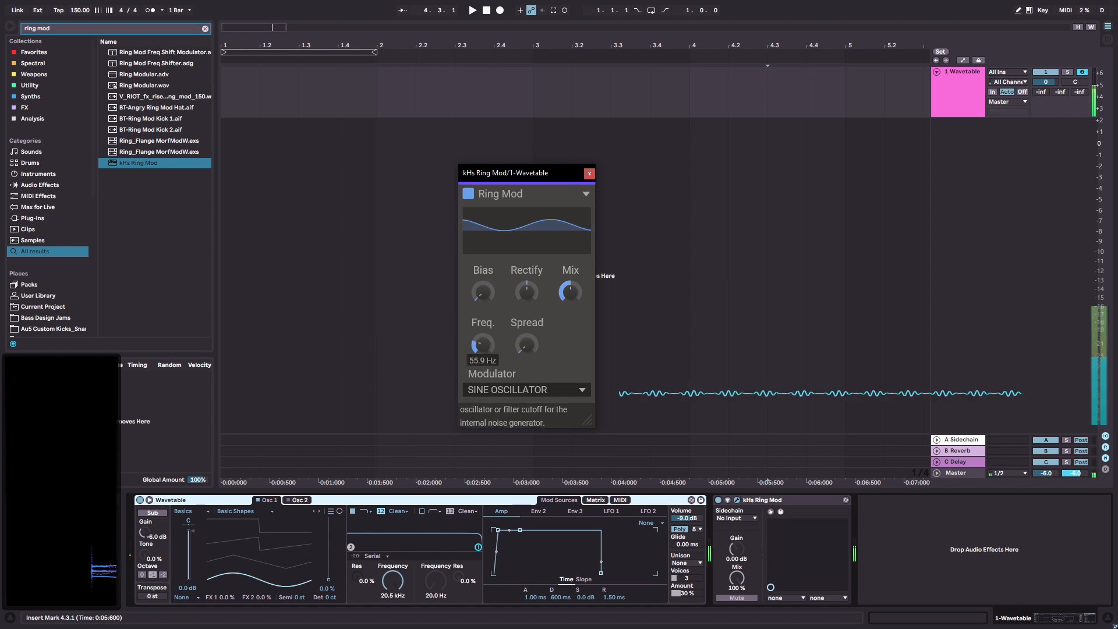
{"action": "mouse_move", "coordinate": [483, 350]}
{"action": "left_mouse_down"}
{"action": "mouse_move", "coordinate": [483, 333]}
{"action": "mouse_move", "coordinate": [483, 352]}
{"action": "left_mouse_up"}
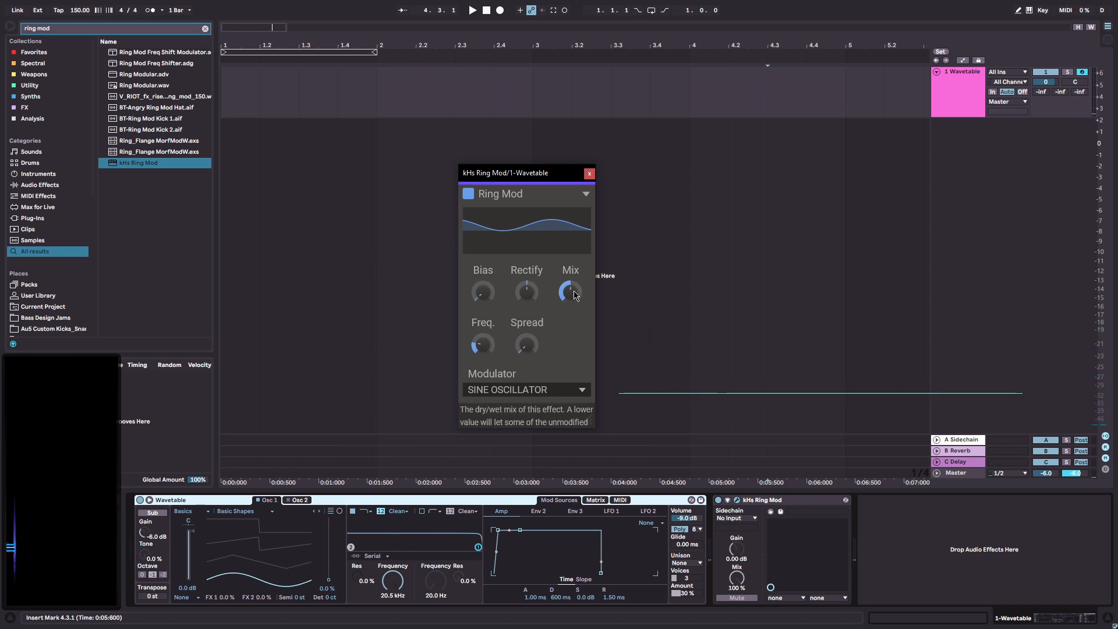
- Compare the Ring Mod output at full mix and at about half mix, ending at full mix
{"action": "left_click_drag", "start_coordinate": [574, 295], "coordinate": [574, 236]}
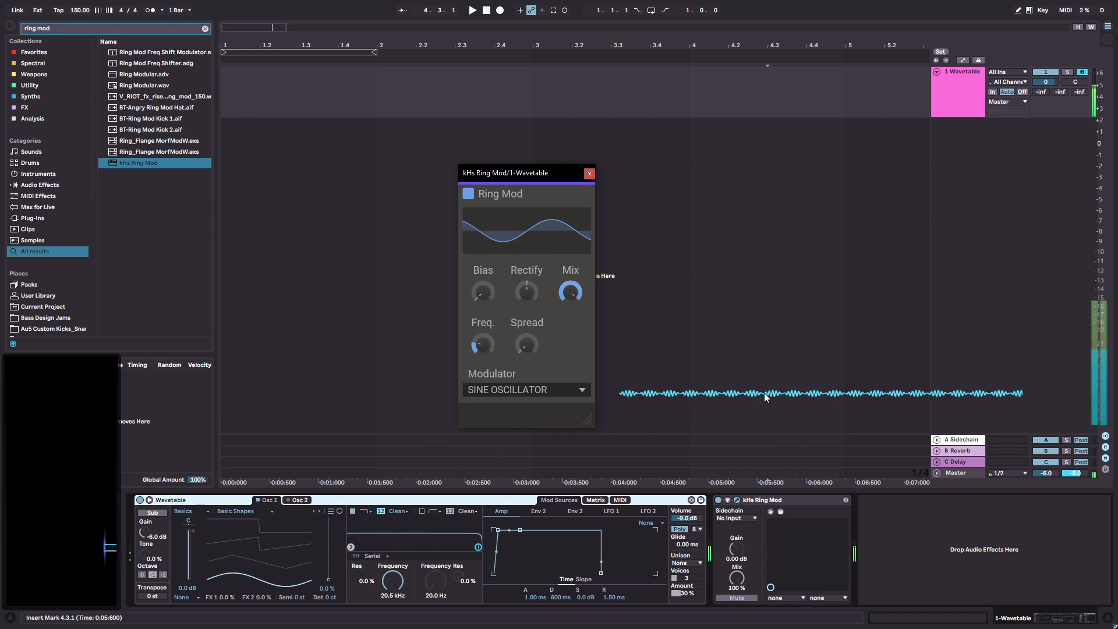
{"action": "mouse_move", "coordinate": [570, 291]}
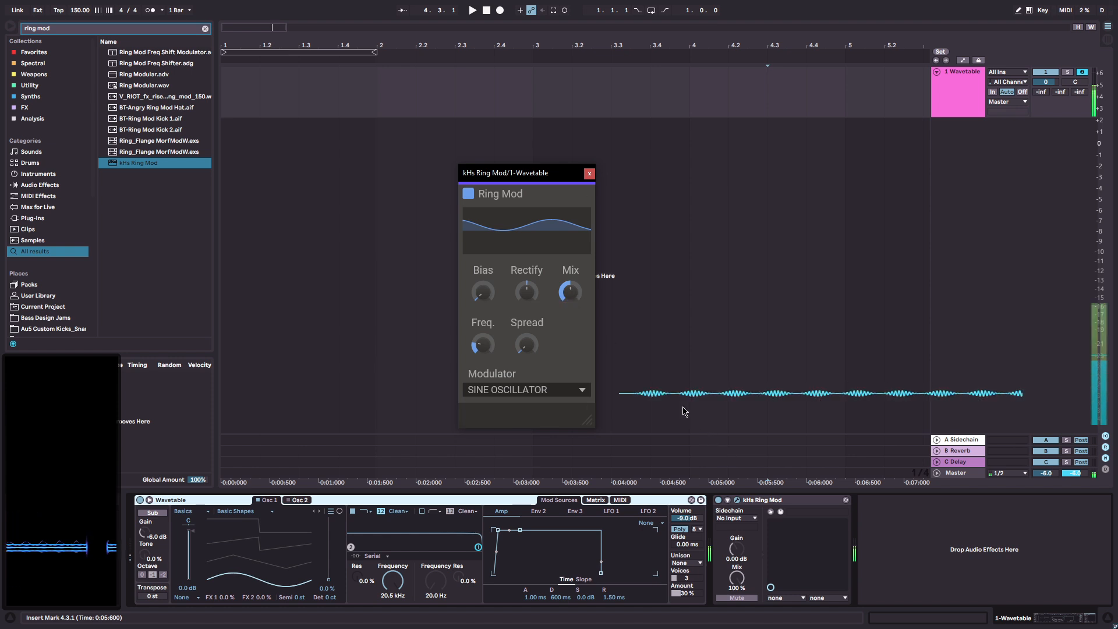
{"action": "left_click_drag", "start_coordinate": [571, 292], "coordinate": [573, 298]}
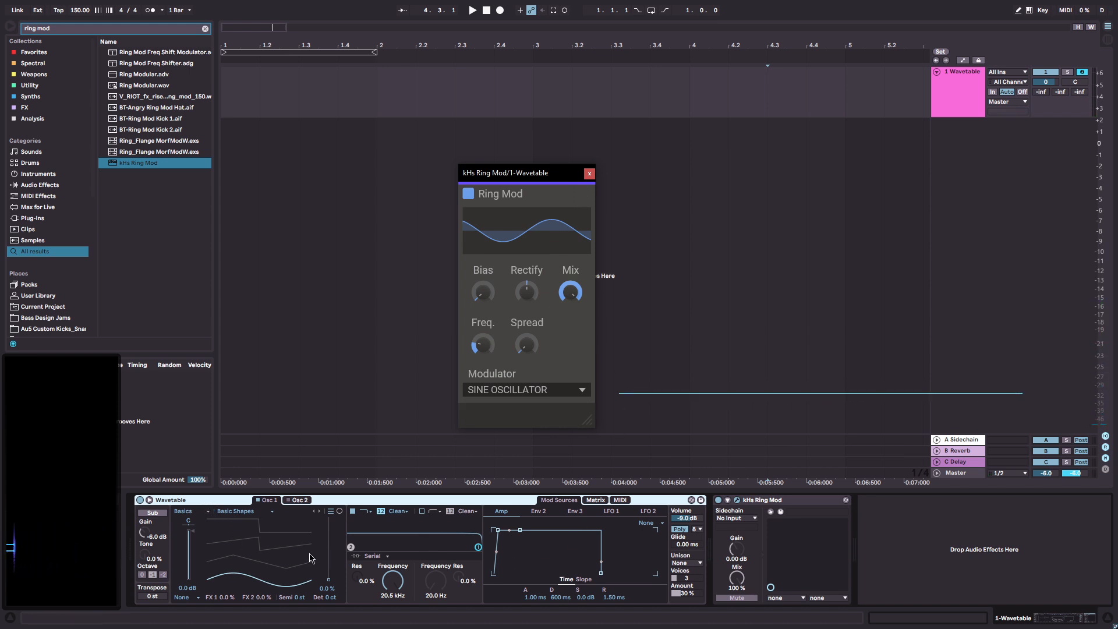
- Lower the Ring Mod frequency to its 10.0 Hz minimum and audition the result on the spectrogram
{"action": "mouse_move", "coordinate": [479, 352]}
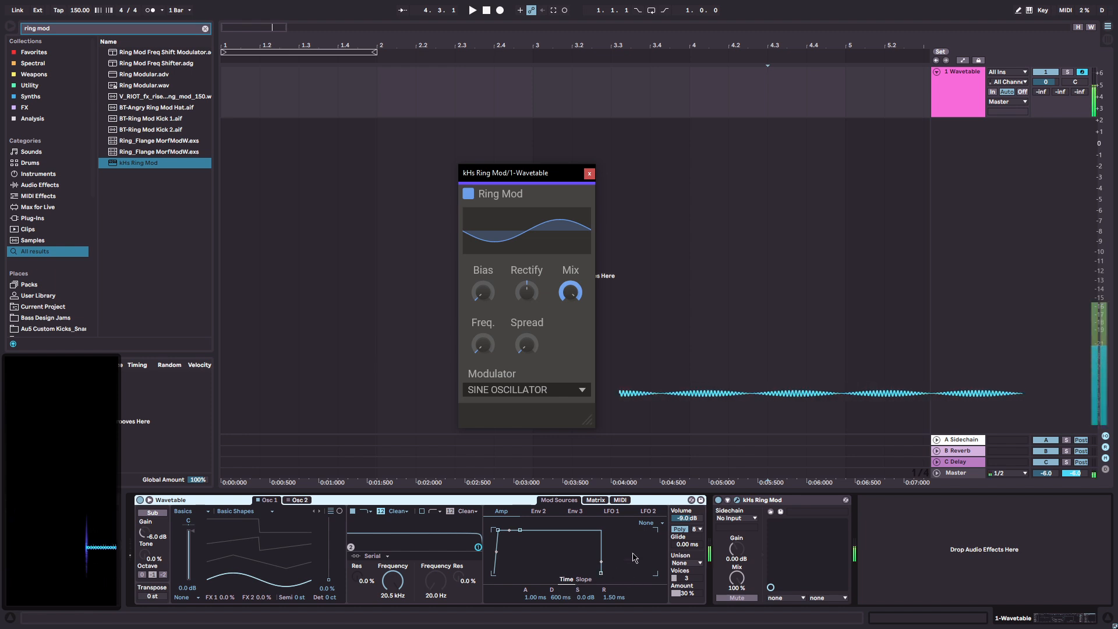
{"action": "mouse_move", "coordinate": [482, 344]}
{"action": "left_mouse_down"}
{"action": "mouse_move", "coordinate": [483, 325]}
{"action": "mouse_move", "coordinate": [483, 358]}
{"action": "left_mouse_up"}
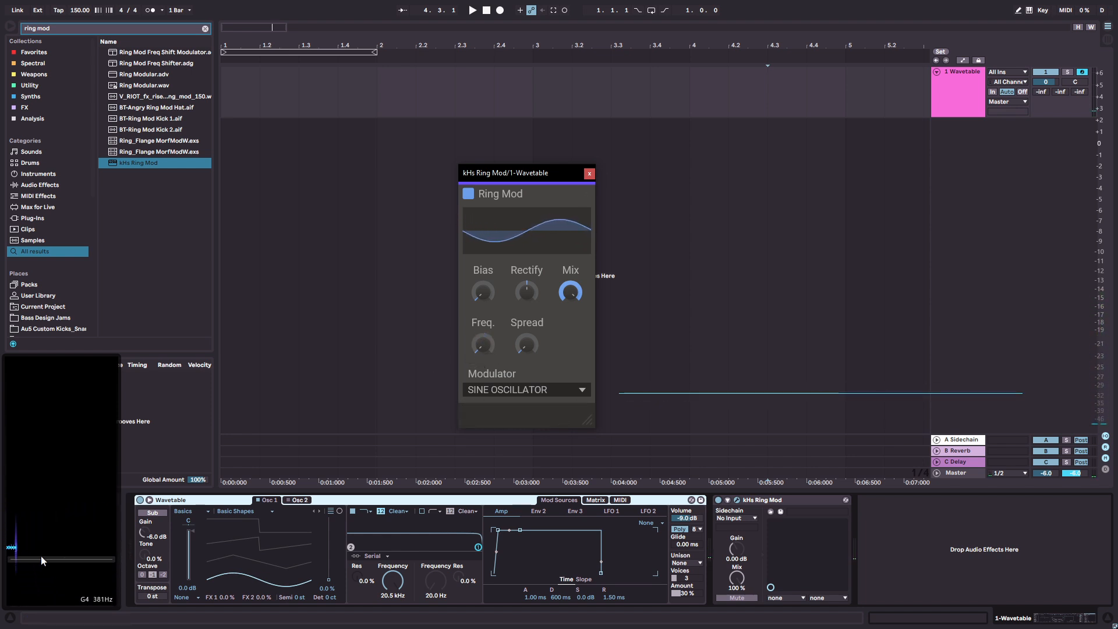
{"action": "mouse_move", "coordinate": [62, 573]}
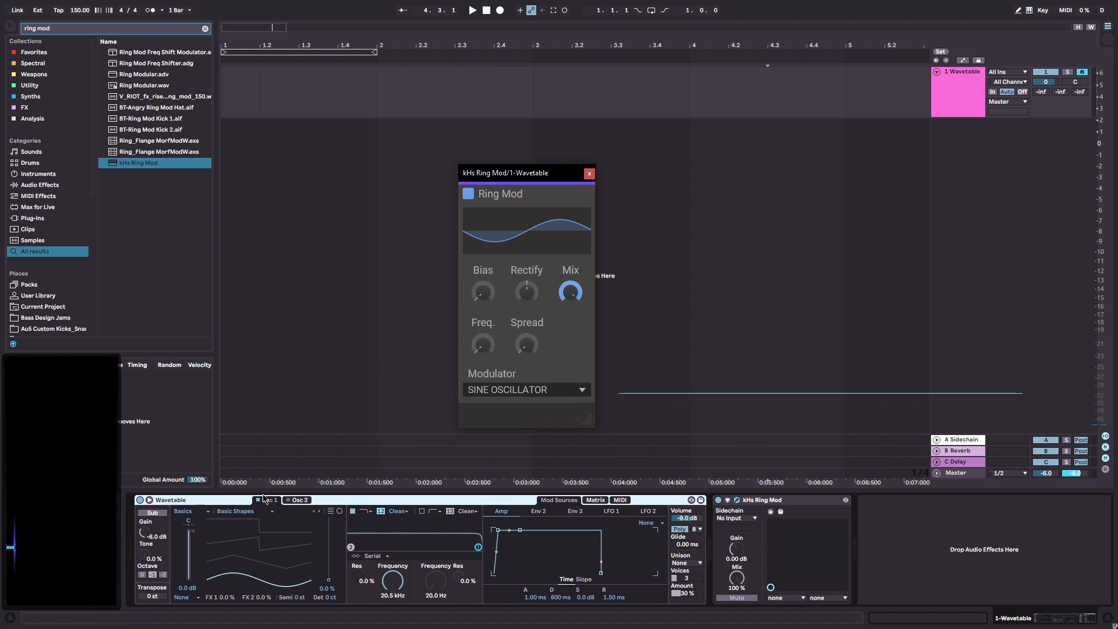
{"action": "mouse_move", "coordinate": [482, 344]}
{"action": "left_mouse_down"}
{"action": "mouse_move", "coordinate": [483, 367]}
{"action": "mouse_move", "coordinate": [491, 326]}
{"action": "mouse_move", "coordinate": [491, 355]}
{"action": "left_mouse_up"}
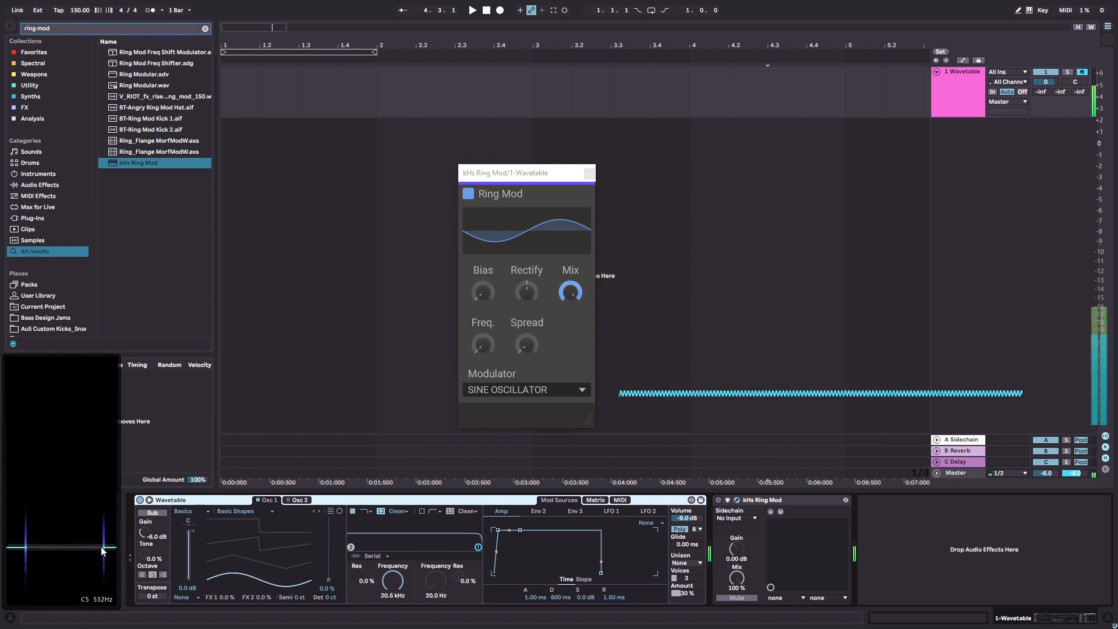
- Raise the Ring Mod frequency from its minimum to just below the middle of the knob's range
{"action": "left_click", "coordinate": [478, 358]}
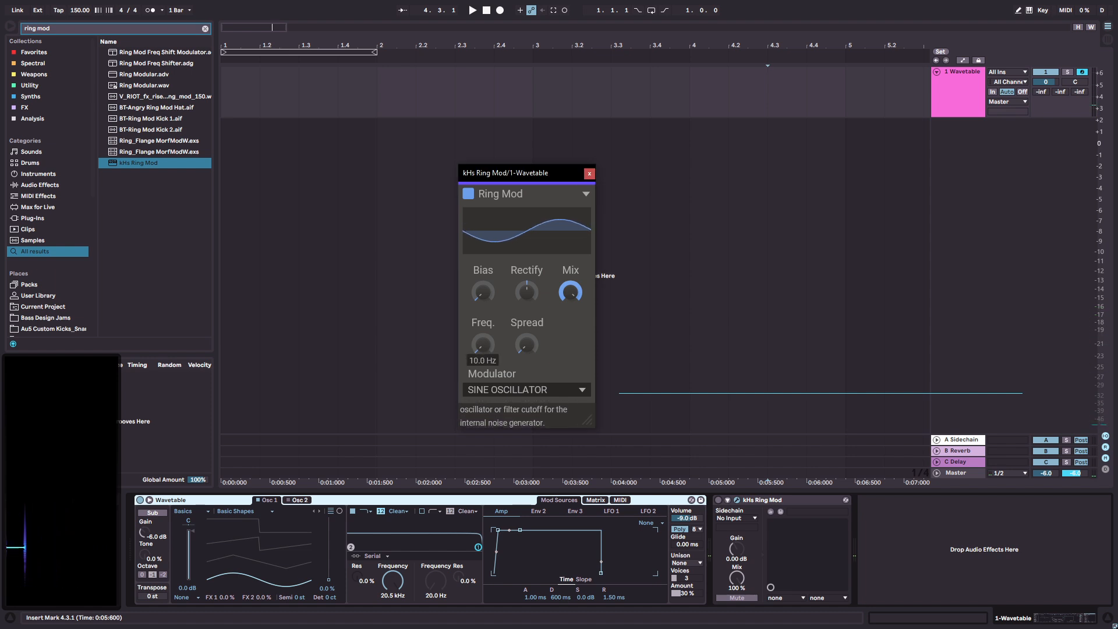
{"action": "left_click_drag", "start_coordinate": [483, 343], "coordinate": [482, 333]}
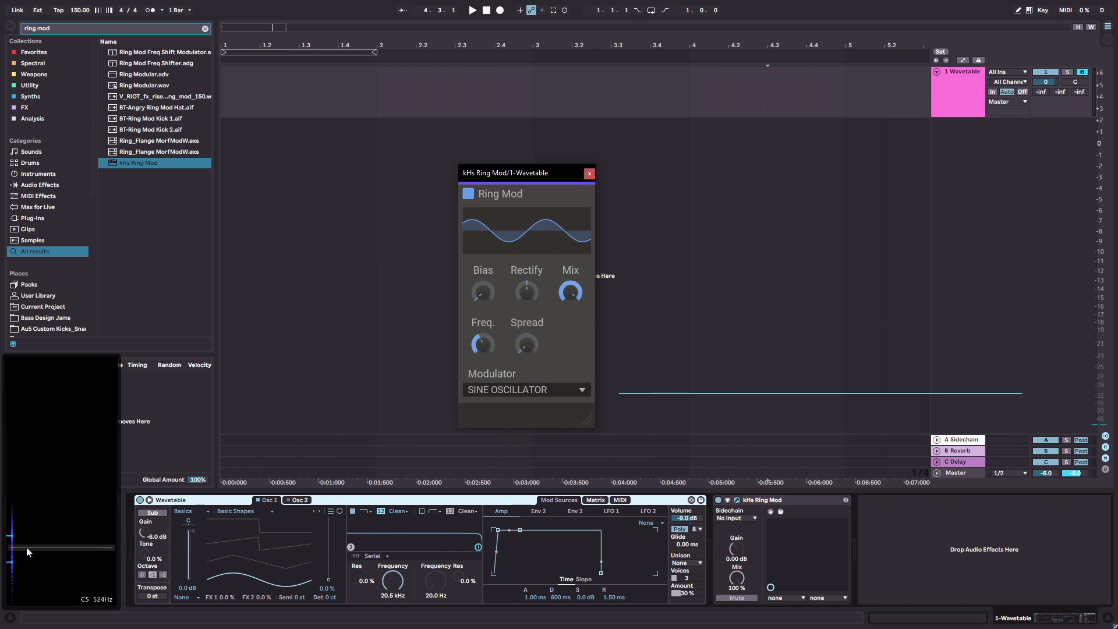
- Vary the Ring Mod frequency below mid-range and bring it to 282 Hz, auditioning the sidebands on the spectrogram
{"action": "left_click", "coordinate": [482, 344]}
{"action": "mouse_move", "coordinate": [482, 344]}
{"action": "left_mouse_down"}
{"action": "mouse_move", "coordinate": [482, 320]}
{"action": "mouse_move", "coordinate": [483, 383]}
{"action": "mouse_move", "coordinate": [482, 349]}
{"action": "left_mouse_up"}
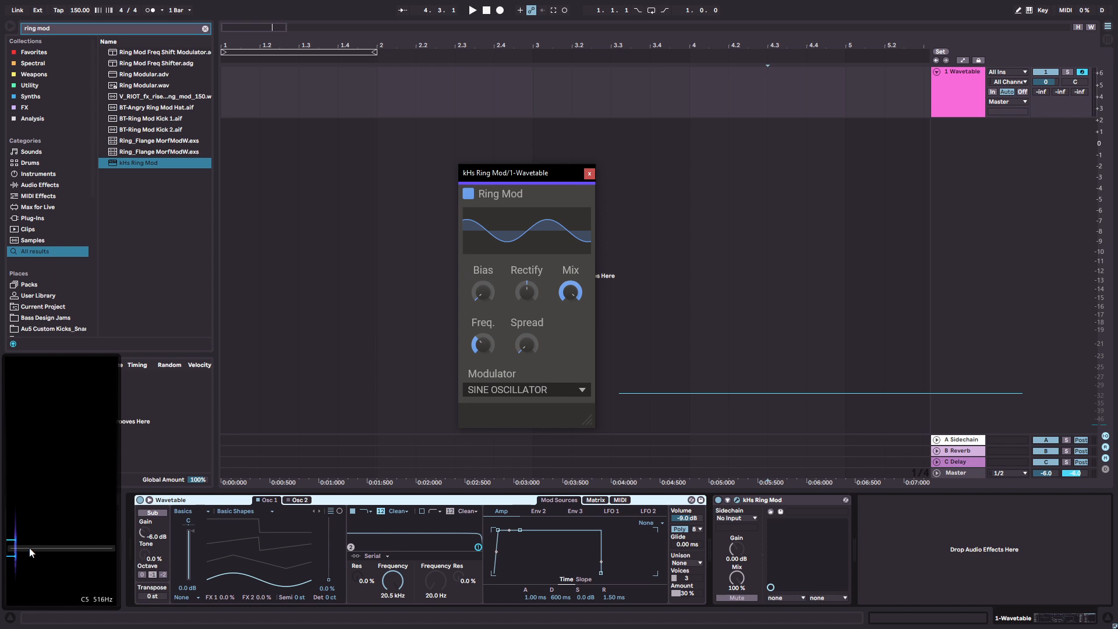
{"action": "mouse_move", "coordinate": [476, 348]}
{"action": "left_mouse_down"}
{"action": "mouse_move", "coordinate": [477, 389]}
{"action": "mouse_move", "coordinate": [476, 345]}
{"action": "left_mouse_up"}
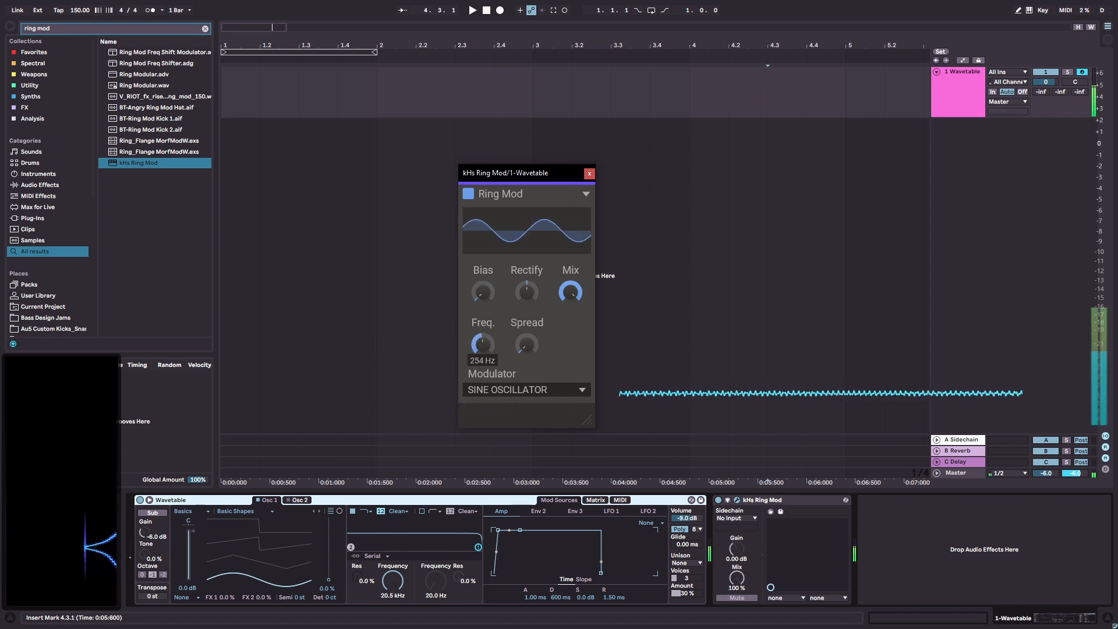
{"action": "mouse_move", "coordinate": [482, 344]}
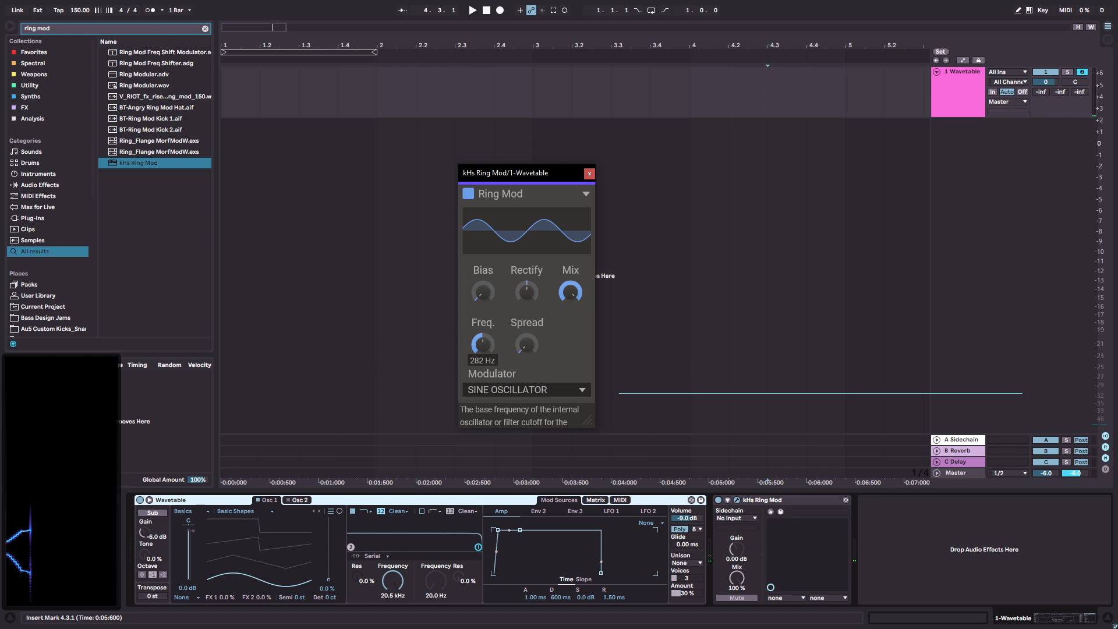
- Sweep the Ring Mod frequency above the middle of its range and back down to its minimum
{"action": "left_click_drag", "start_coordinate": [482, 344], "coordinate": [483, 328]}
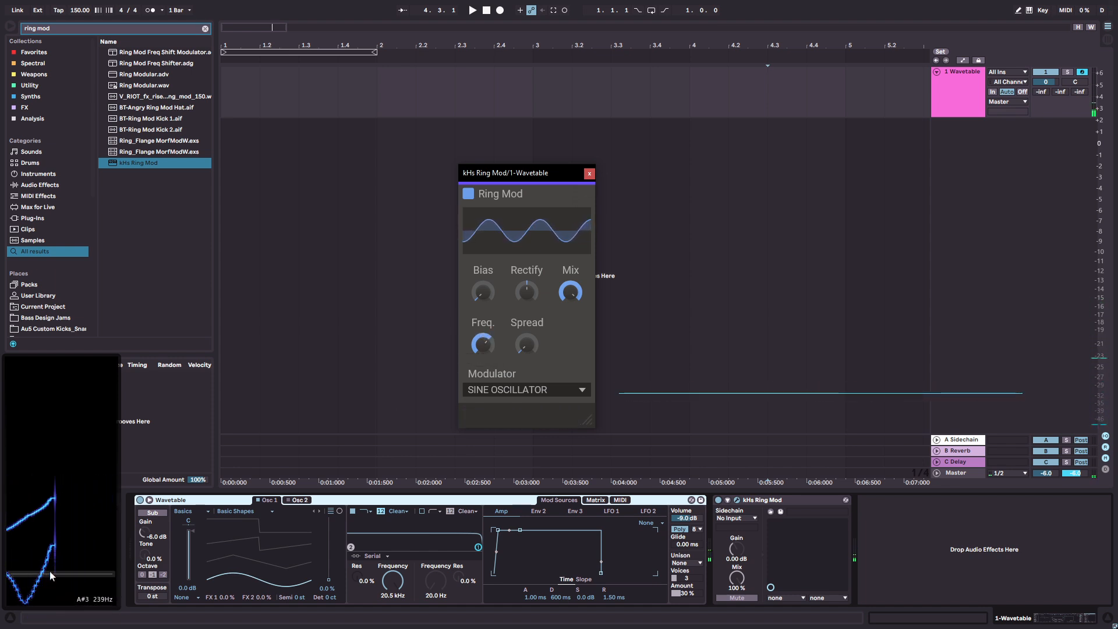
{"action": "left_click_drag", "start_coordinate": [482, 346], "coordinate": [482, 345]}
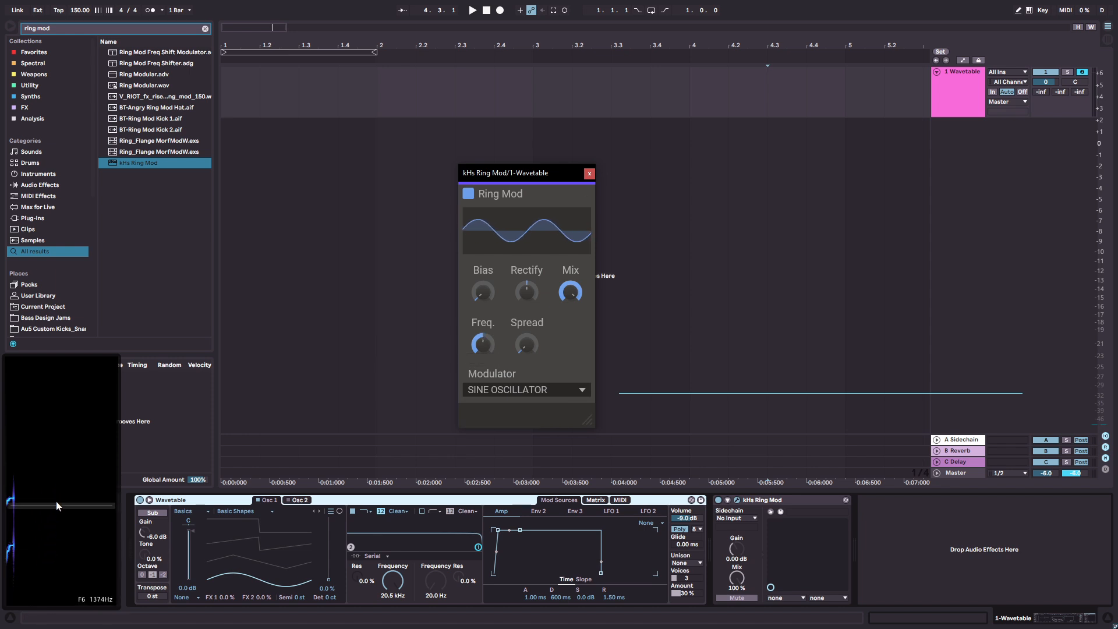
{"action": "left_click_drag", "start_coordinate": [482, 344], "coordinate": [483, 361]}
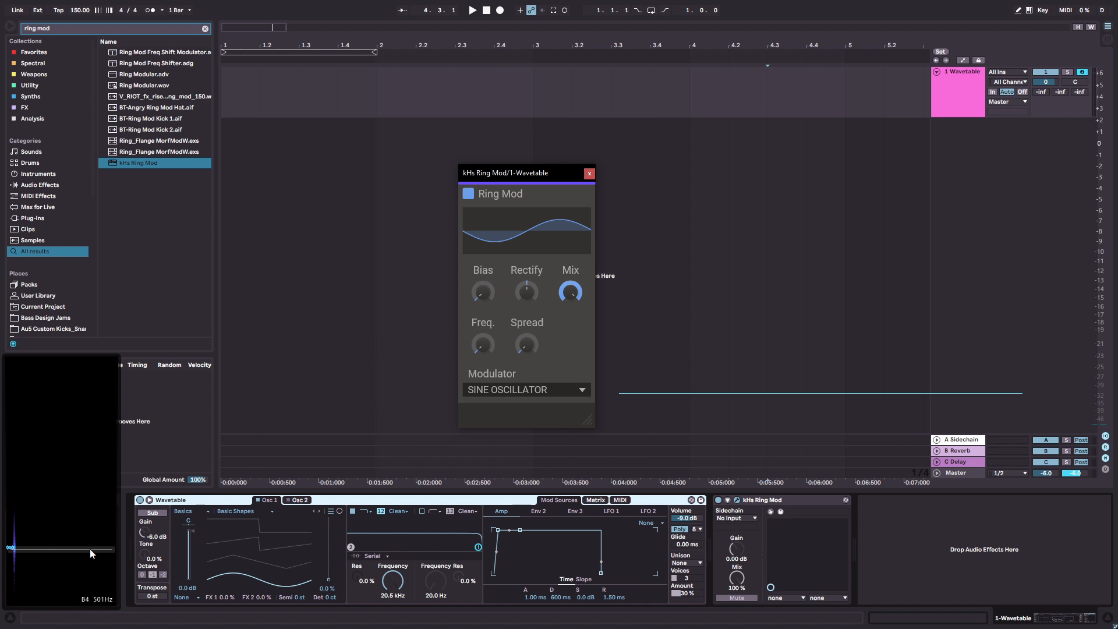
- Search the browser for "freq" and add the Frequency Shifter after the Ring Mod
{"action": "left_click", "coordinate": [101, 29]}
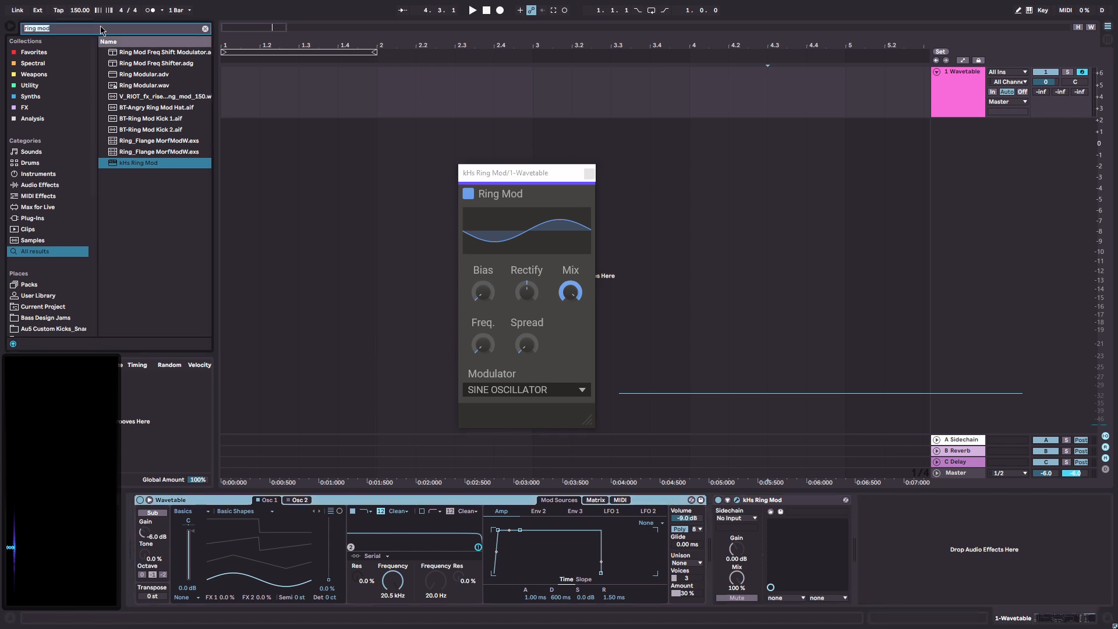
{"action": "type", "text": "freq"}
{"action": "key", "text": "Down"}
{"action": "key", "text": "Return"}
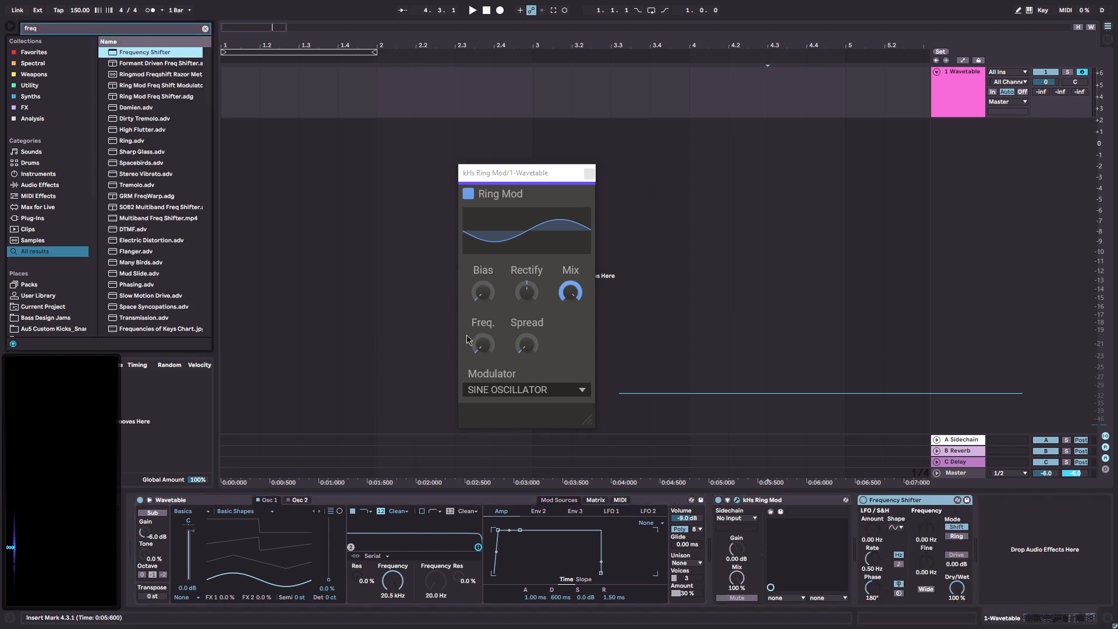
- Compare a 500 Hz Fine frequency shift with the Ring Mod bypassed against the Ring Mod with its frequency raised to about mid-range
{"action": "left_click", "coordinate": [719, 500]}
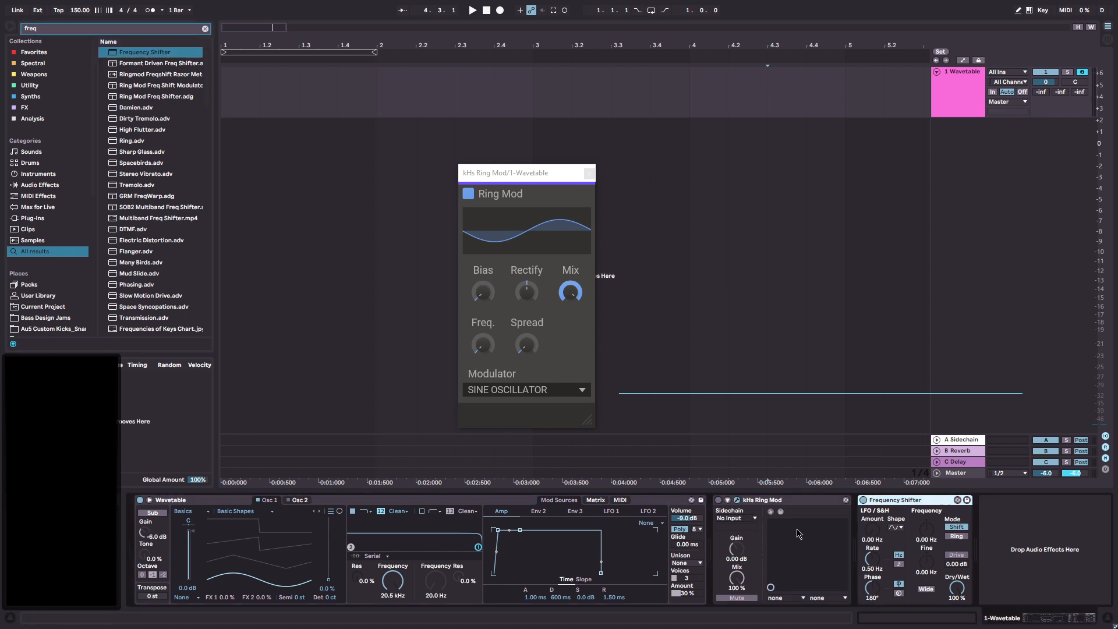
{"action": "mouse_move", "coordinate": [926, 558]}
{"action": "left_mouse_down"}
{"action": "mouse_move", "coordinate": [927, 528]}
{"action": "mouse_move", "coordinate": [927, 585]}
{"action": "mouse_move", "coordinate": [927, 528]}
{"action": "mouse_move", "coordinate": [926, 555]}
{"action": "left_mouse_up"}
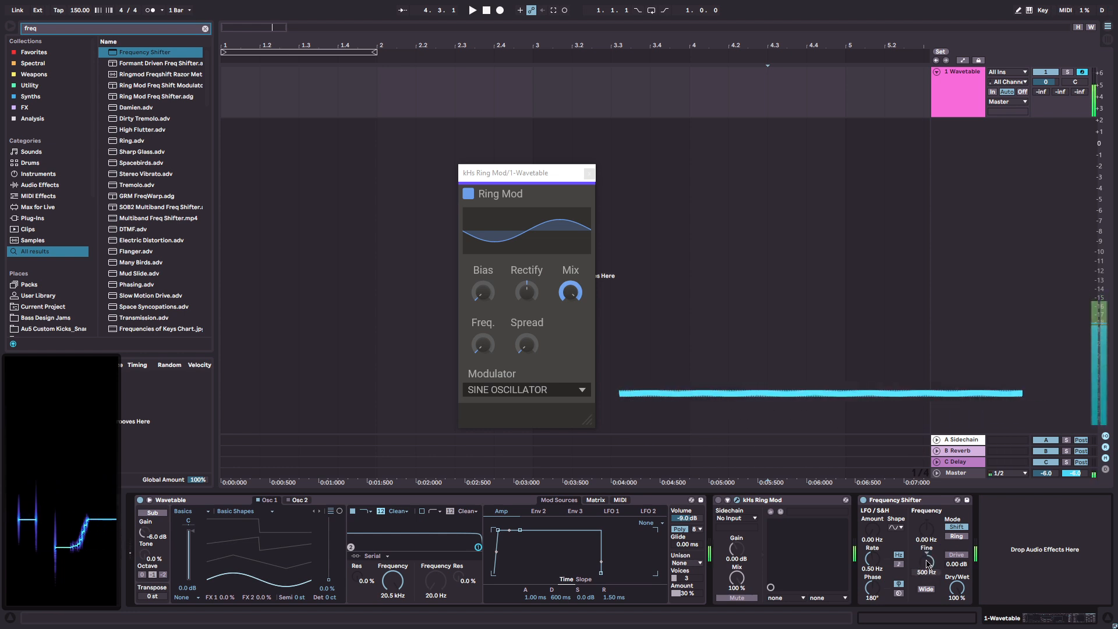
{"action": "left_click", "coordinate": [478, 352]}
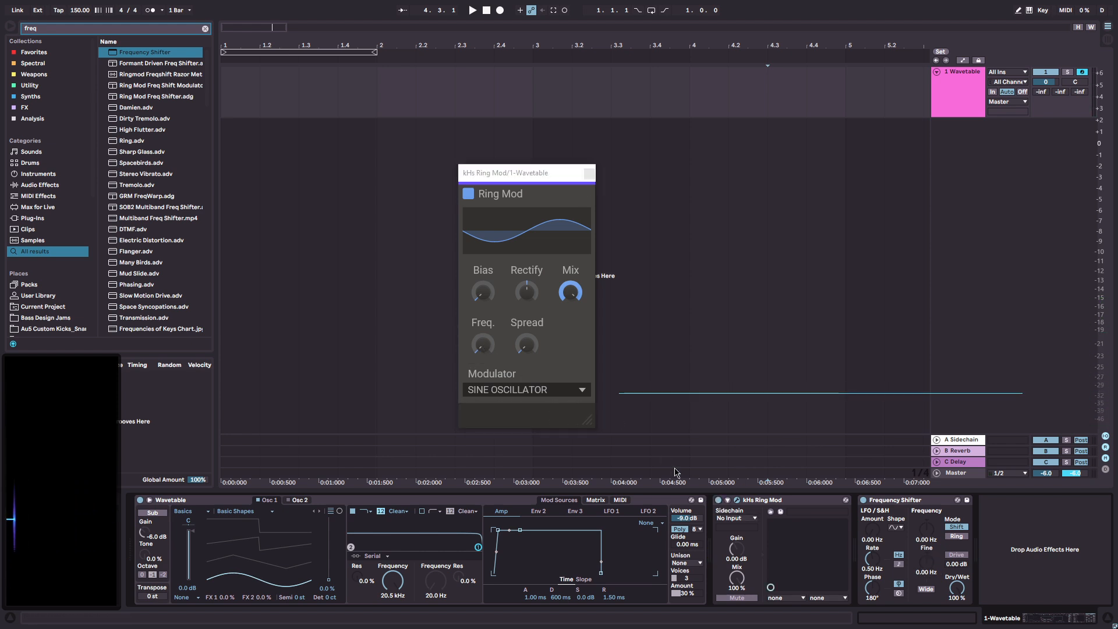
{"action": "left_click_drag", "start_coordinate": [482, 344], "coordinate": [482, 318]}
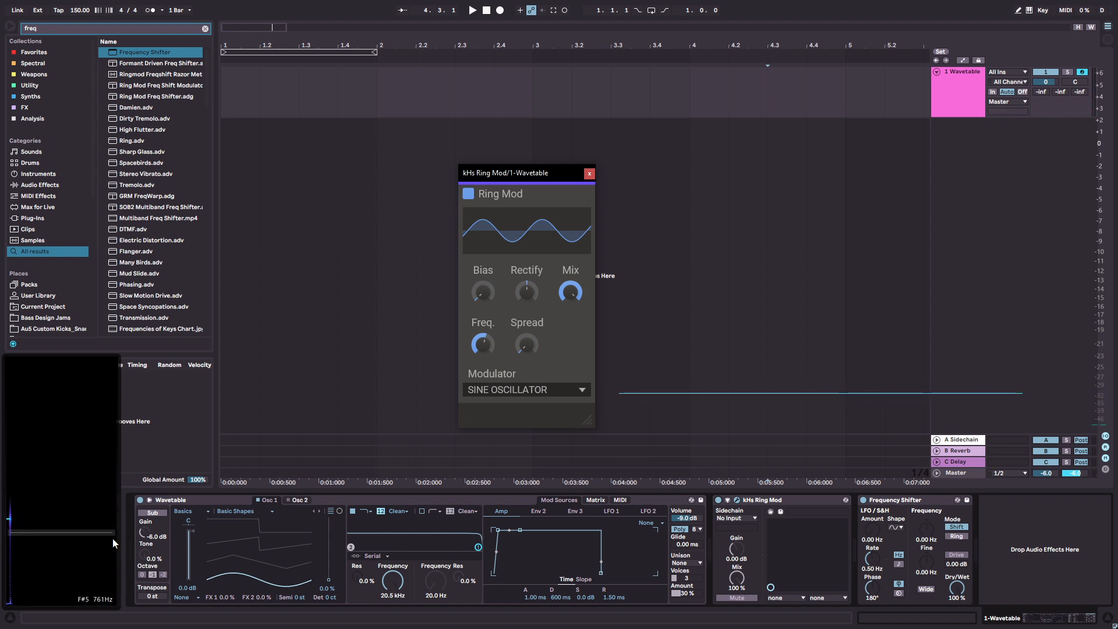
- Audition the Frequency Shifter at 500 Hz Fine with the Ring Mod bypassed, and swap back to the Ring Mod with the shifter off
{"action": "left_click", "coordinate": [719, 501]}
{"action": "left_click_drag", "start_coordinate": [926, 561], "coordinate": [926, 524]}
{"action": "left_click", "coordinate": [718, 500]}
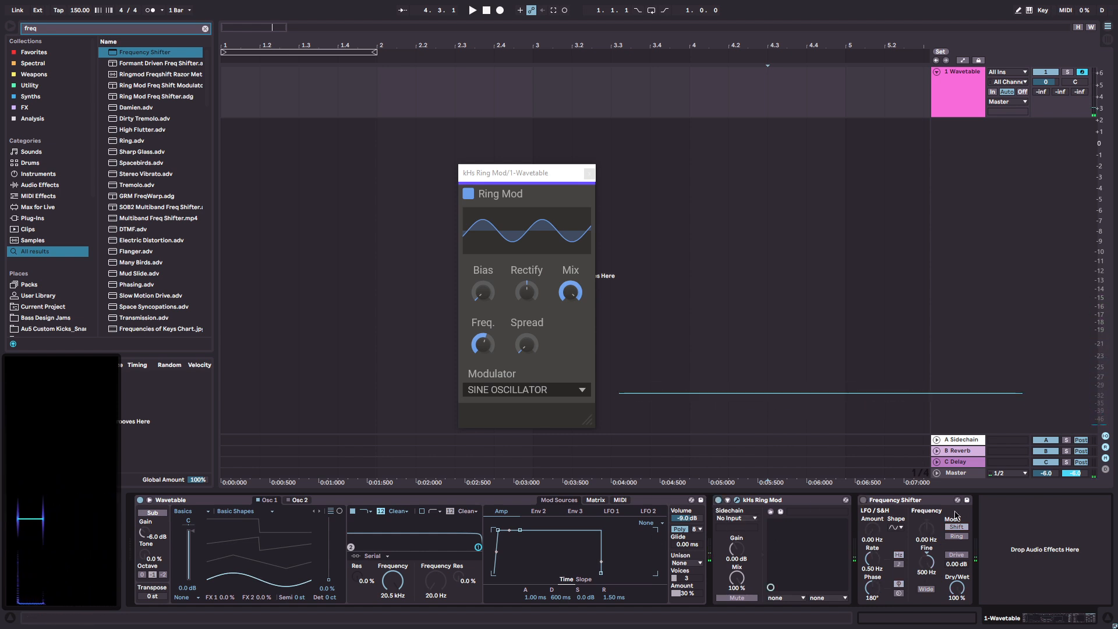
{"action": "left_click", "coordinate": [900, 502]}
{"action": "left_click", "coordinate": [776, 509]}
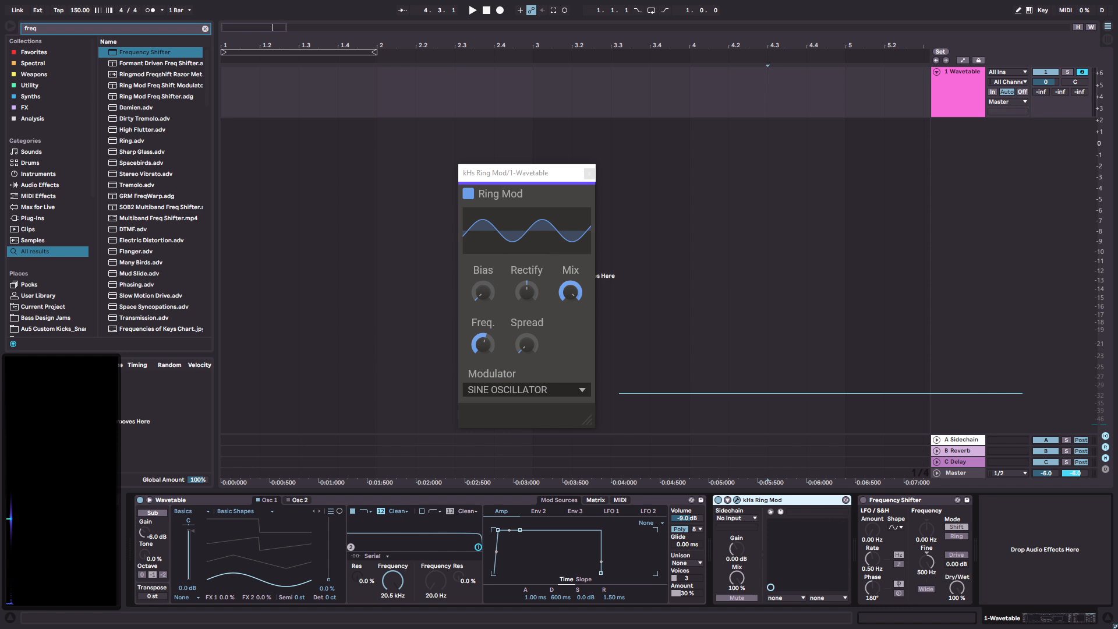
- Switch to the web browser to examine the frequency shifter block diagram p204-f1.gif over the project, and minimise its window
{"action": "left_click", "coordinate": [612, 620]}
{"action": "left_click_drag", "start_coordinate": [326, 155], "coordinate": [446, 147]}
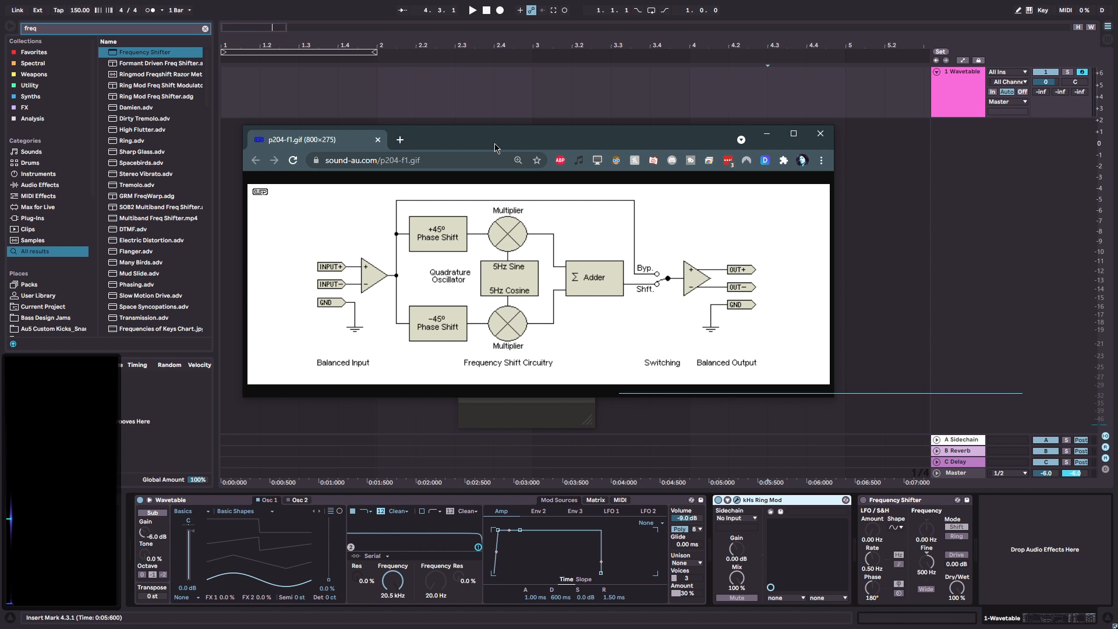
{"action": "left_click_drag", "start_coordinate": [495, 148], "coordinate": [559, 159]}
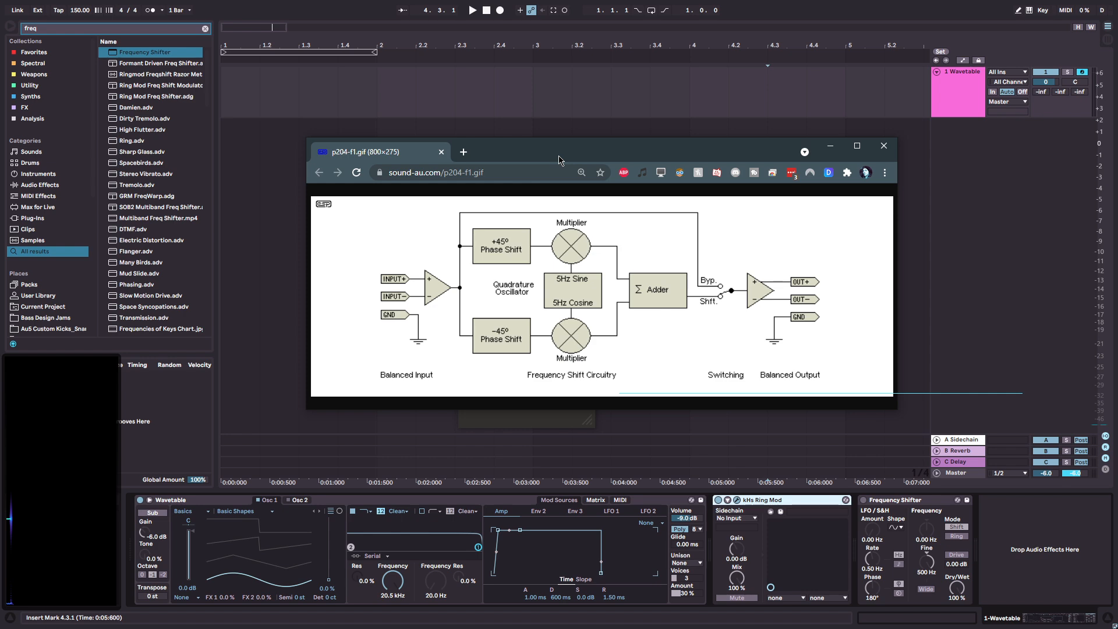
{"action": "left_click", "coordinate": [830, 146]}
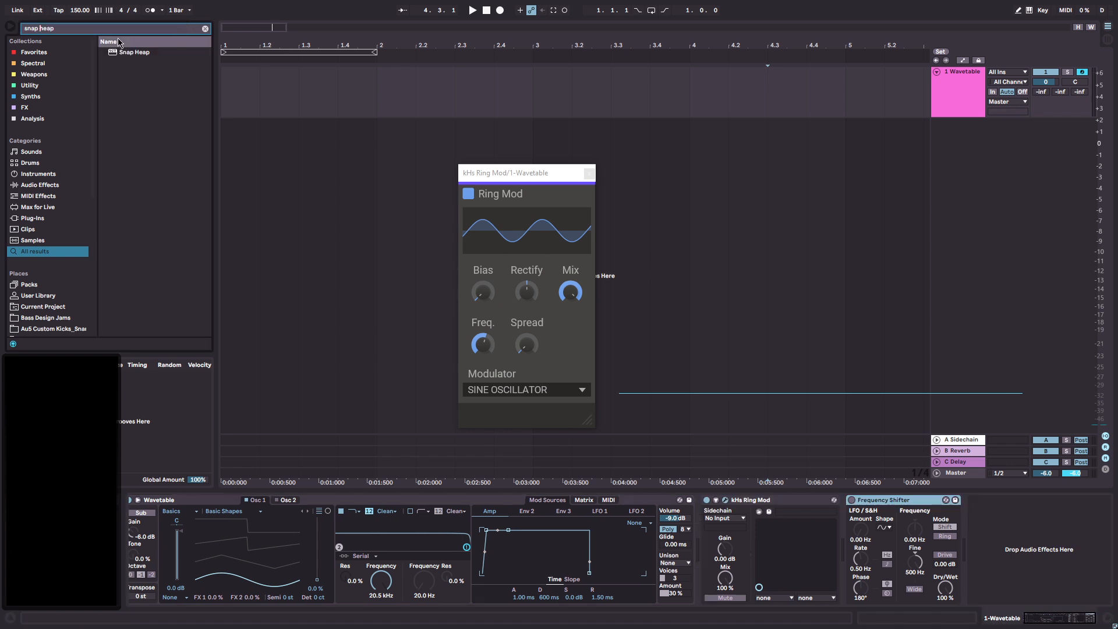
- Add Snap Heap after the Frequency Shifter and look through its list of available snapins without adding one
{"action": "left_click_drag", "start_coordinate": [130, 53], "coordinate": [998, 511]}
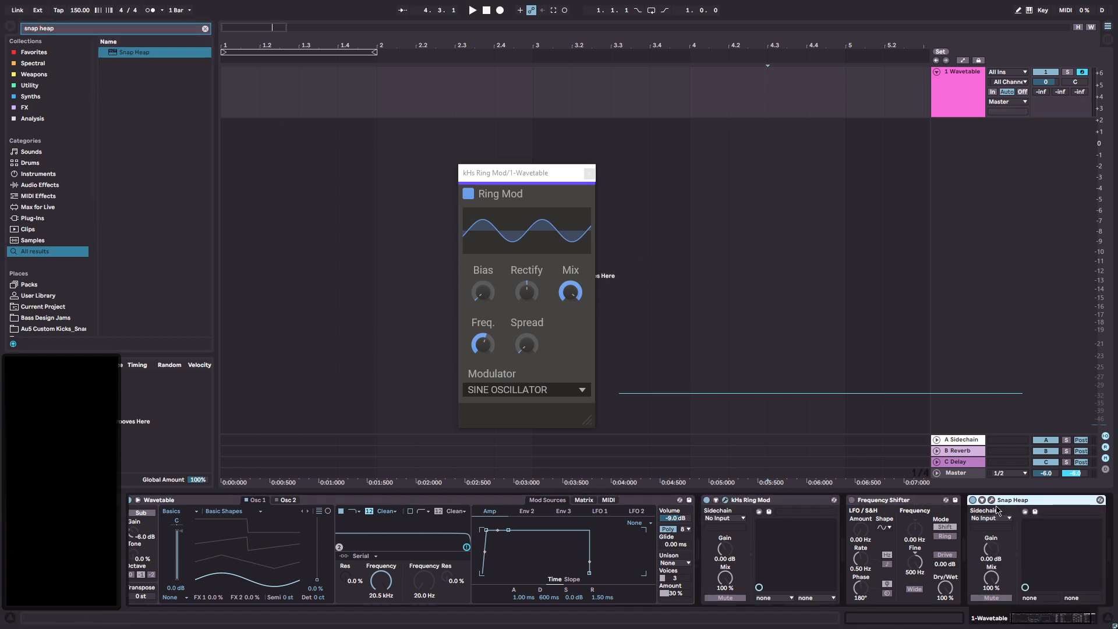
{"action": "left_click", "coordinate": [318, 240]}
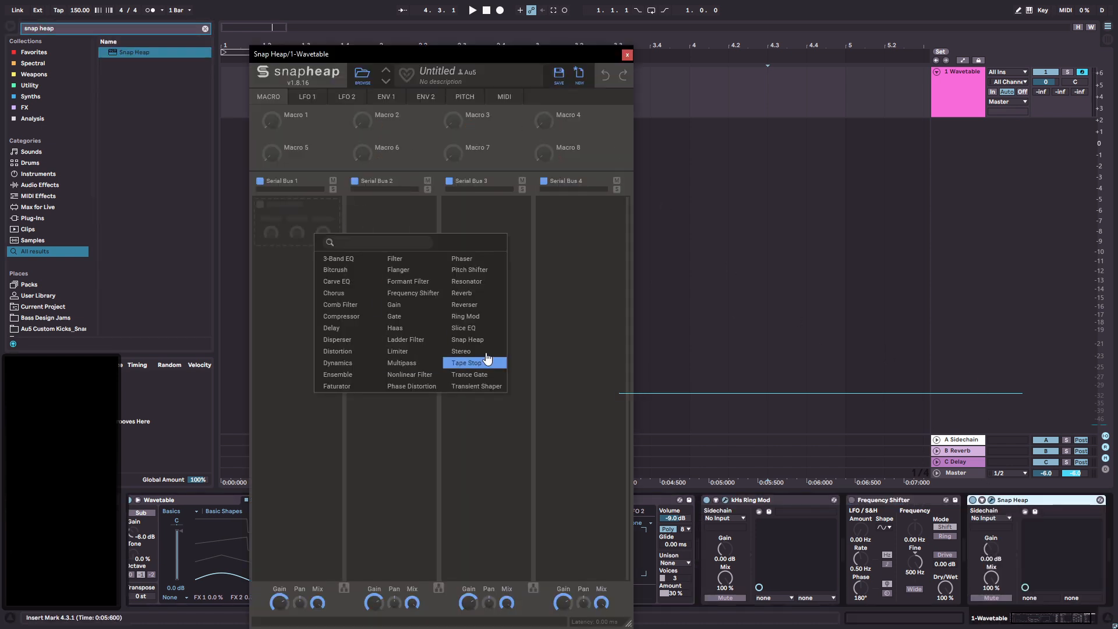
{"action": "left_click", "coordinate": [280, 227]}
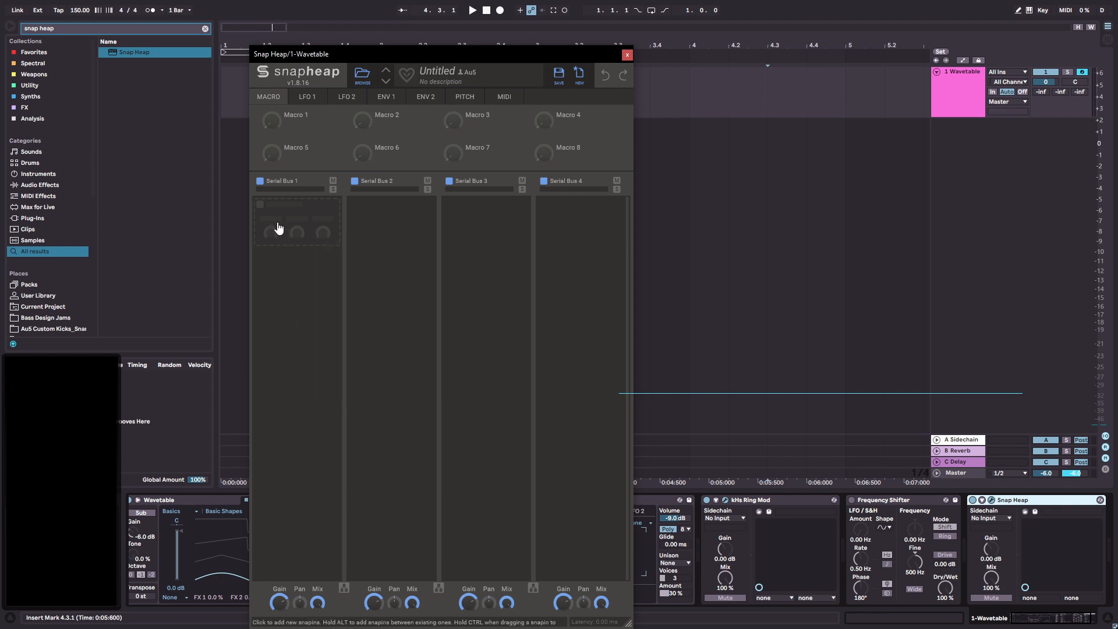
- Shorten and reposition the Snap Heap window, and turn its first serial bus into two parallel buses
{"action": "left_click_drag", "start_coordinate": [627, 624], "coordinate": [627, 481]}
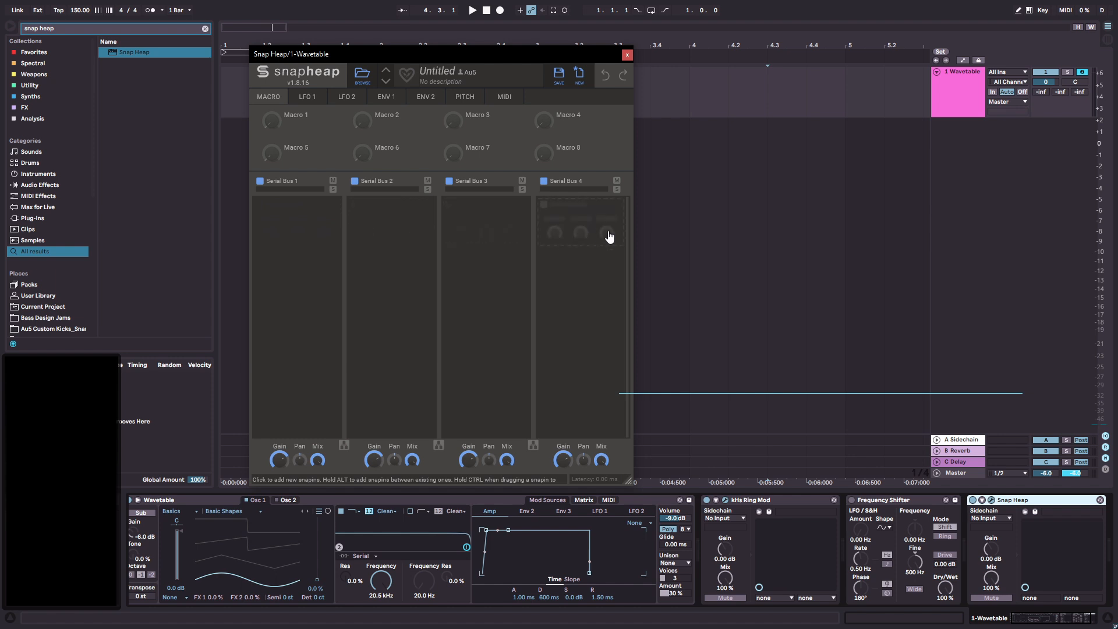
{"action": "left_click_drag", "start_coordinate": [434, 56], "coordinate": [472, 40]}
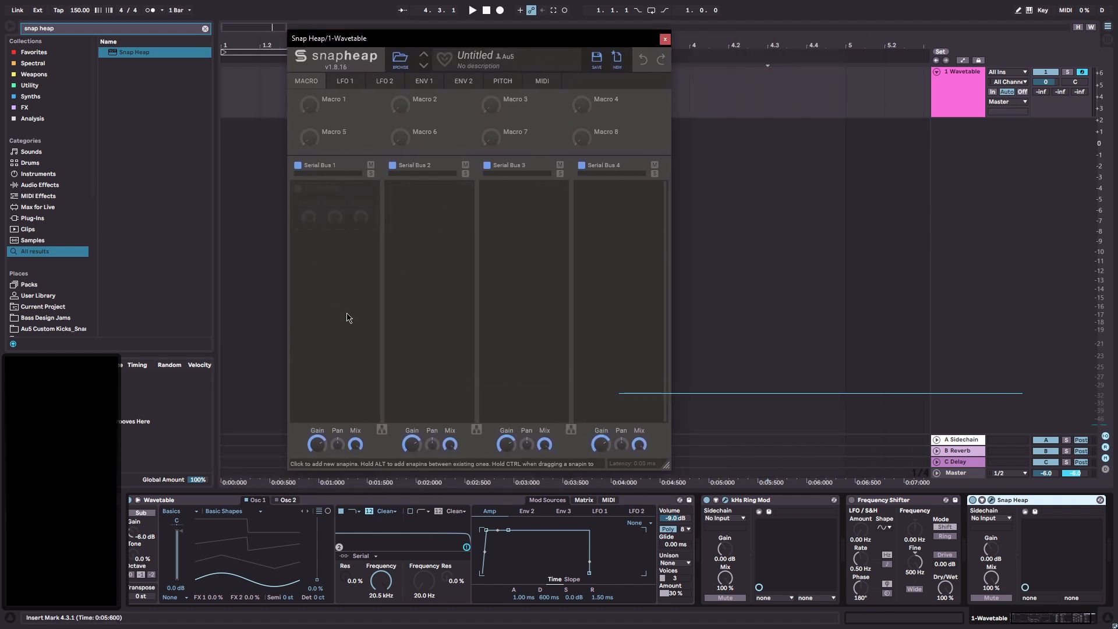
{"action": "left_click", "coordinate": [382, 431]}
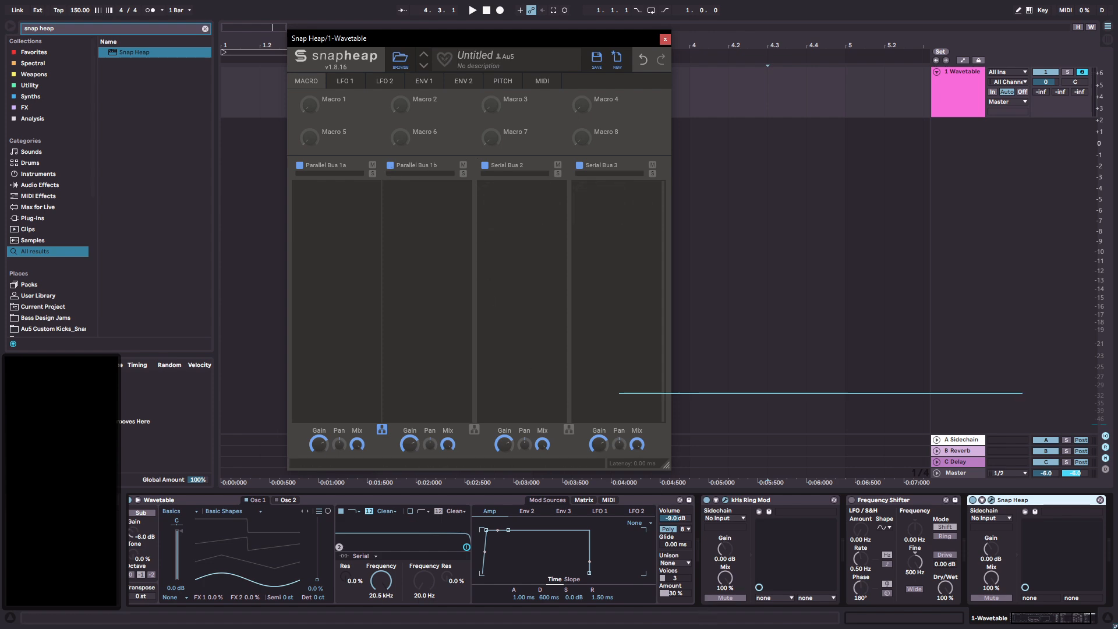
- Check the circuit diagram in the web browser, and delete the Ring Mod and Frequency Shifter from the Wavetable track
{"action": "key", "text": "alt+Tab"}
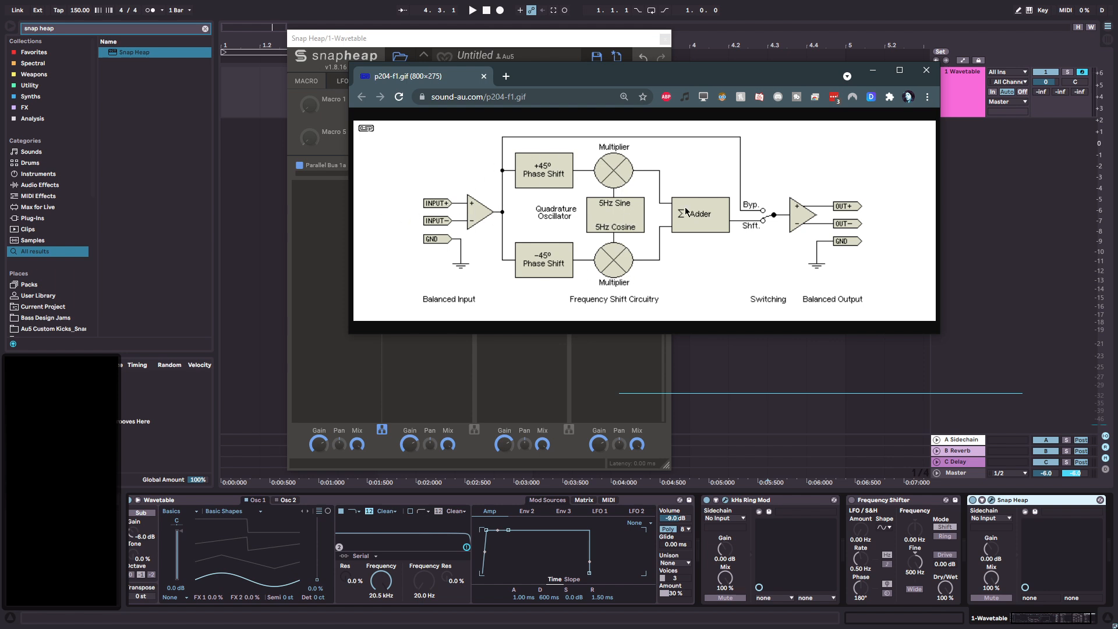
{"action": "left_click", "coordinate": [751, 508]}
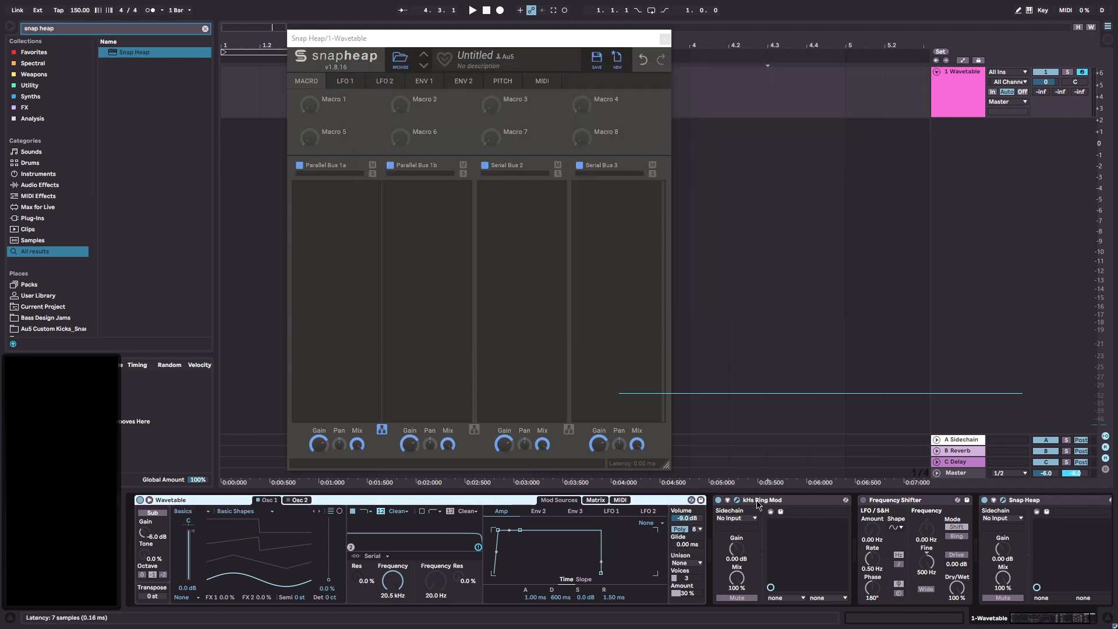
{"action": "left_click", "coordinate": [904, 504]}
{"action": "key", "text": "Delete"}
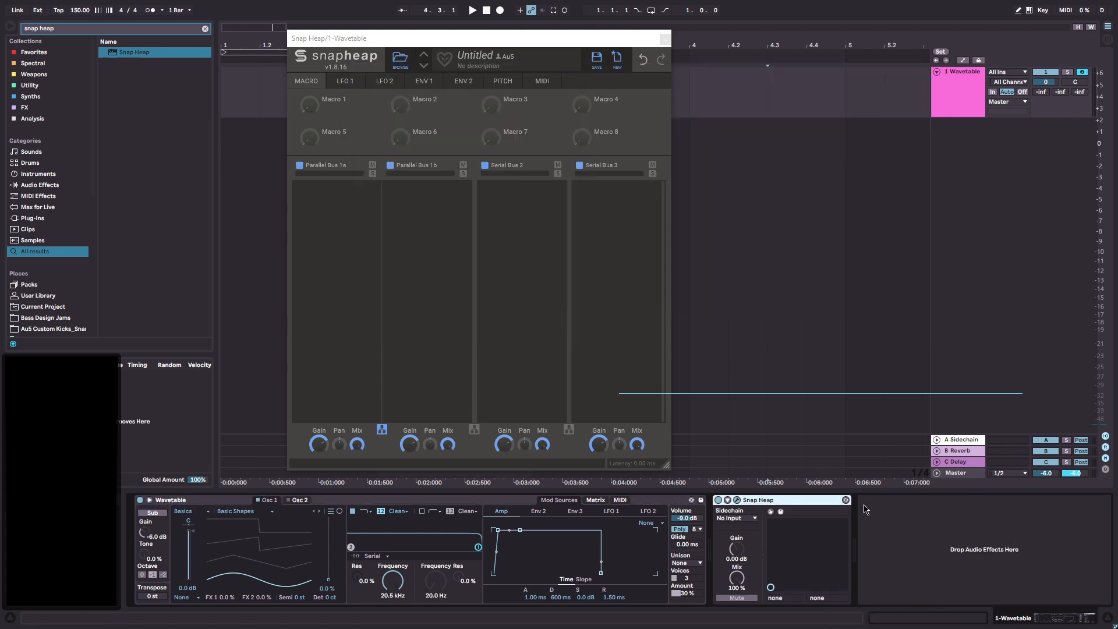
{"action": "left_click", "coordinate": [187, 502]}
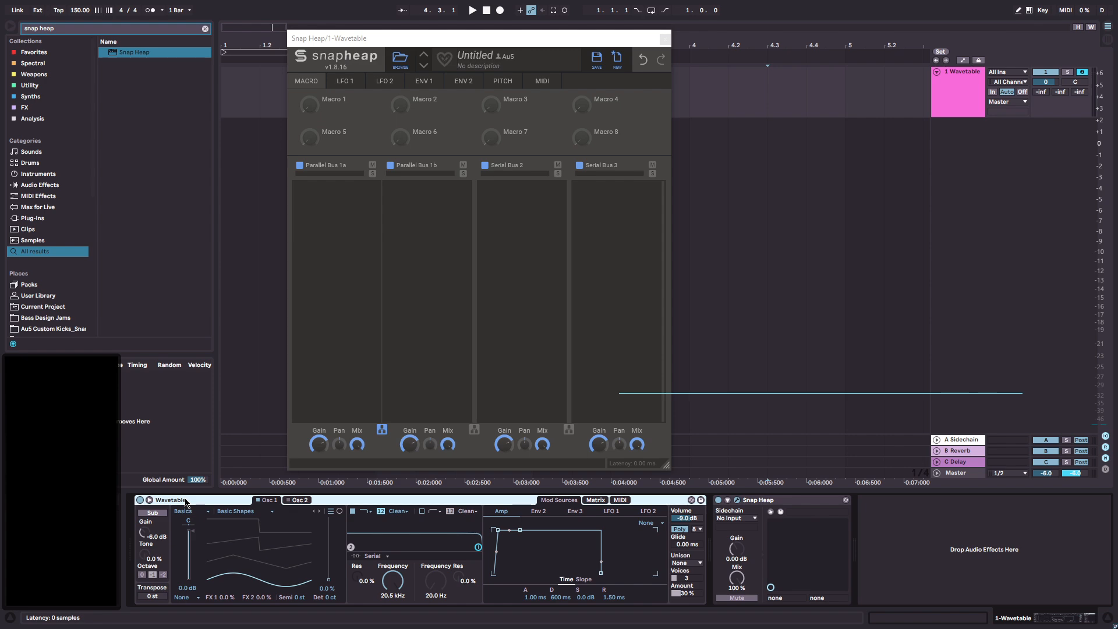
- Review the diagram's phase shift and multiplier stages again, and collapse the Snap Heap device in the chain
{"action": "left_click_drag", "start_coordinate": [829, 628], "coordinate": [398, 128]}
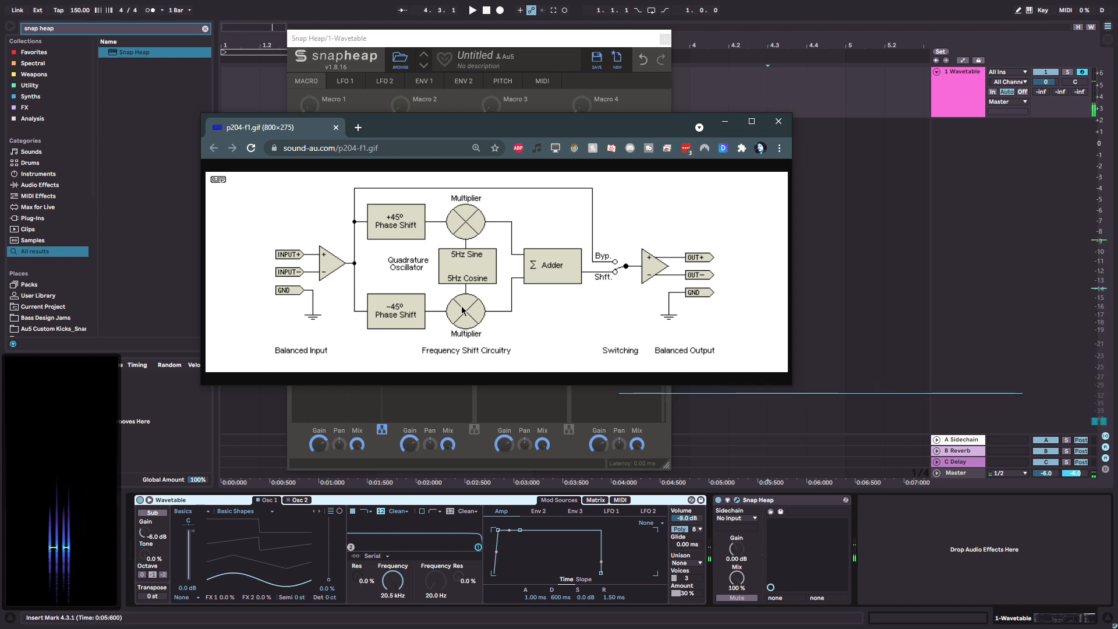
{"action": "left_click", "coordinate": [765, 505]}
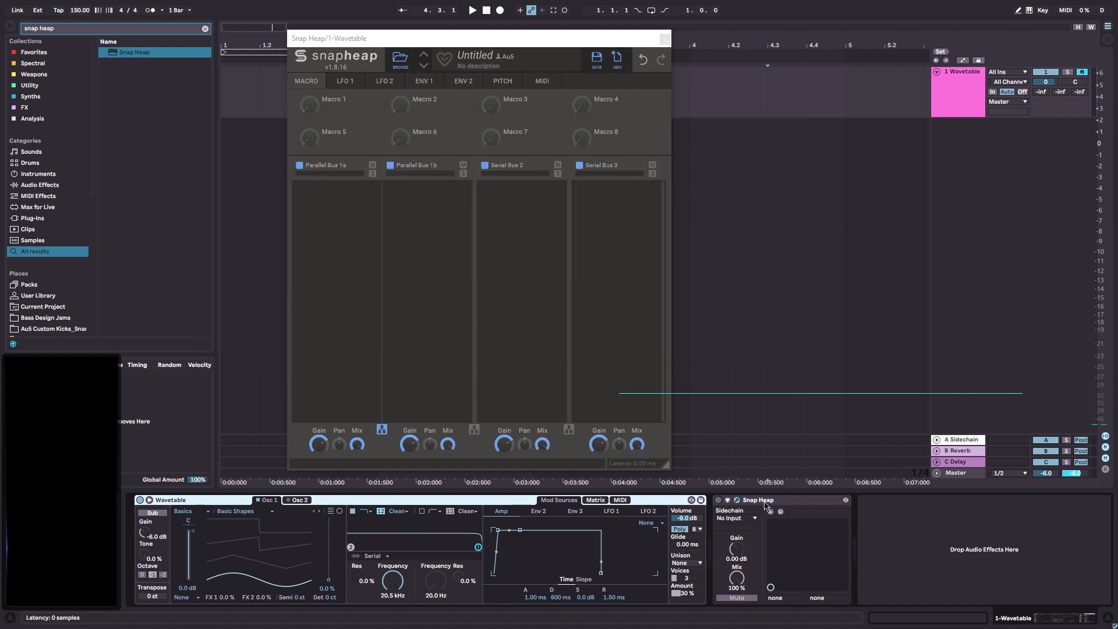
{"action": "double_click", "coordinate": [764, 505]}
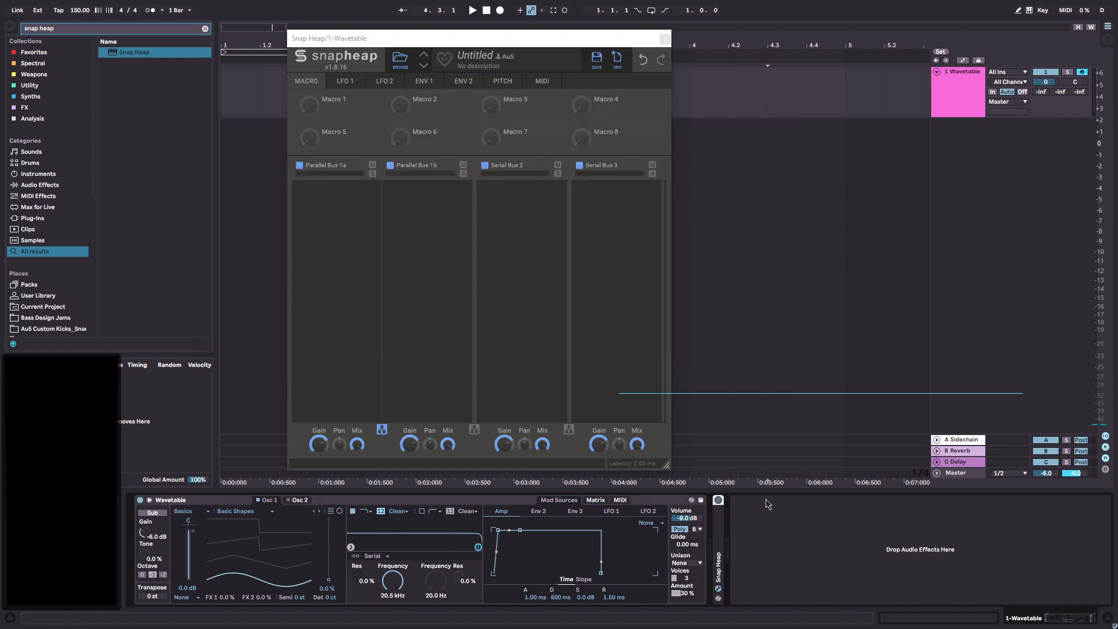
- Find kHs Phase Distortion with the search "khs phase disto", insert it between Wavetable and Snap Heap, and place its window beside Snap Heap
{"action": "left_click", "coordinate": [106, 28]}
{"action": "type", "text": "khs phase d"}
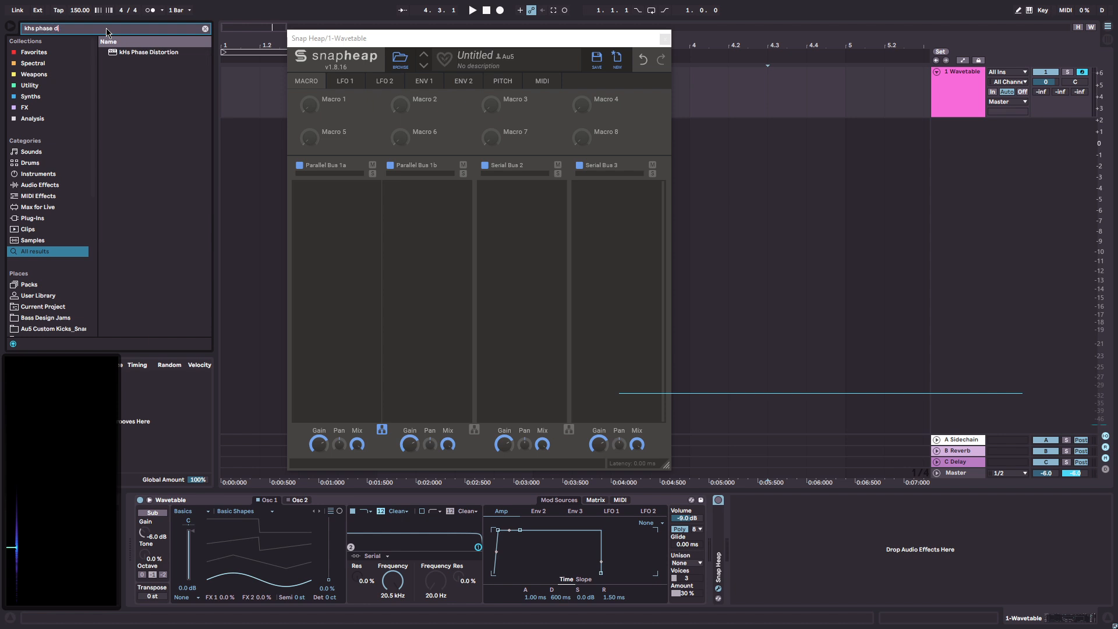
{"action": "type", "text": "isto"}
{"action": "left_click_drag", "start_coordinate": [135, 53], "coordinate": [666, 537]}
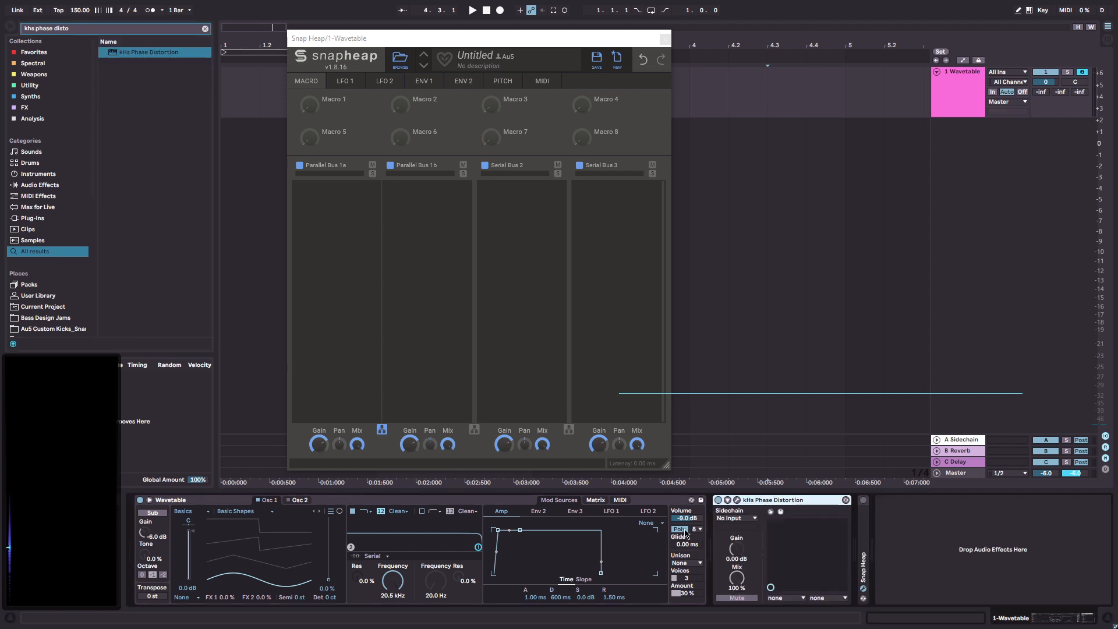
{"action": "left_click_drag", "start_coordinate": [382, 60], "coordinate": [816, 204]}
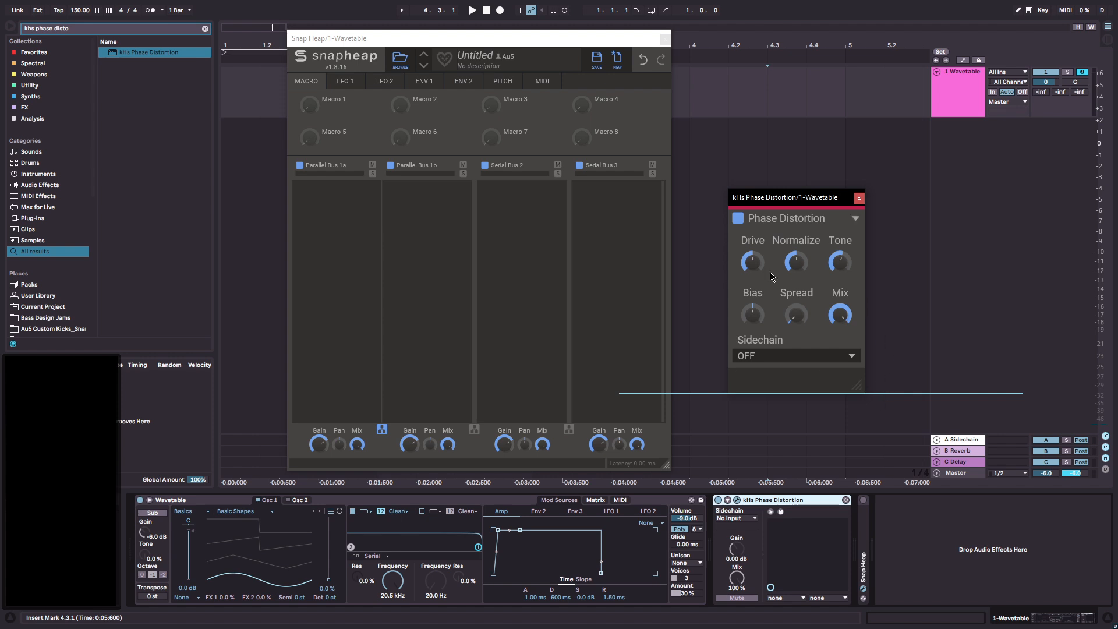
- Set the Phase Distortion's Drive, Normalize and Tone to minimum and its Spread to maximum
{"action": "left_click_drag", "start_coordinate": [757, 278], "coordinate": [757, 299]}
{"action": "left_click_drag", "start_coordinate": [797, 263], "coordinate": [841, 294]}
{"action": "left_click", "coordinate": [840, 315]}
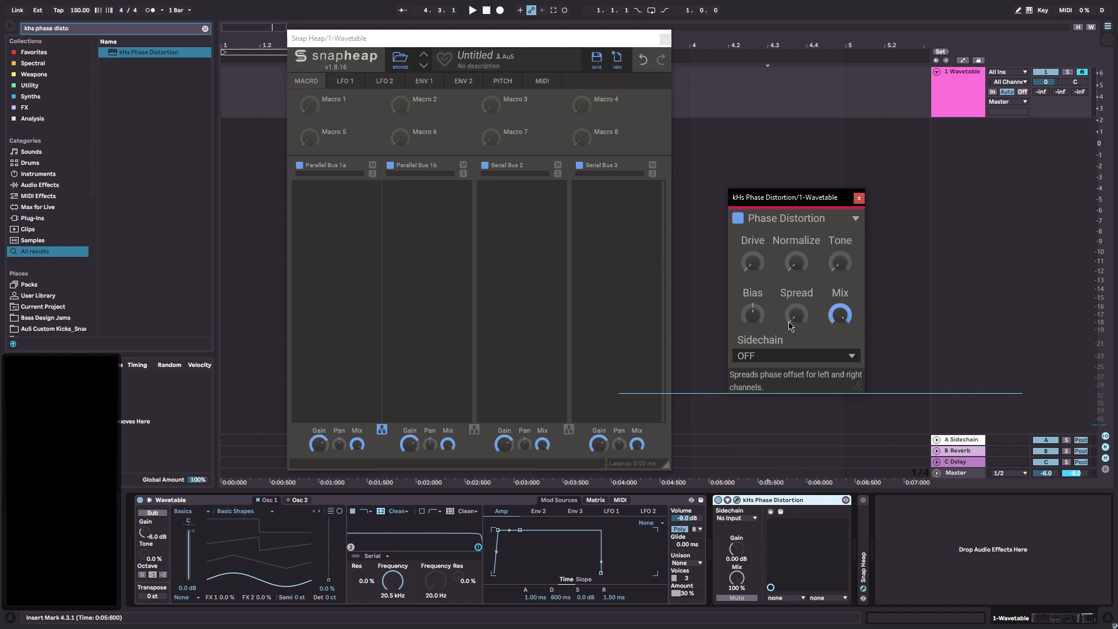
{"action": "left_click_drag", "start_coordinate": [794, 328], "coordinate": [793, 291]}
{"action": "left_click_drag", "start_coordinate": [793, 292], "coordinate": [792, 318]}
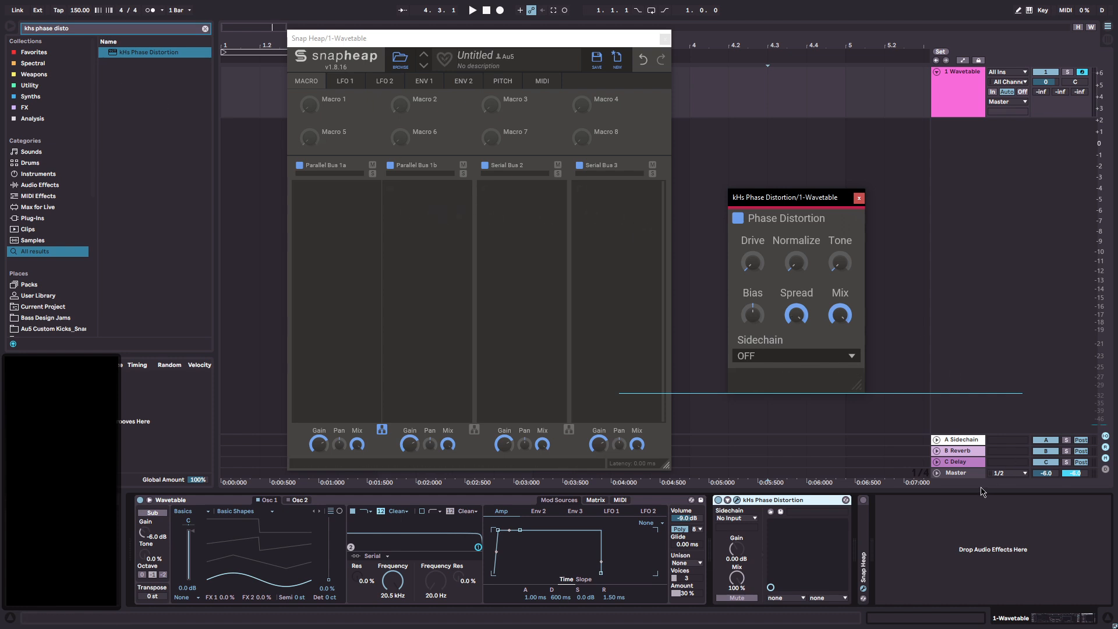
- Find Signalizer x64 with the search "signalizer", add it after Snap Heap, and lower the Phase Distortion's Spread to minimum
{"action": "left_click", "coordinate": [166, 32]}
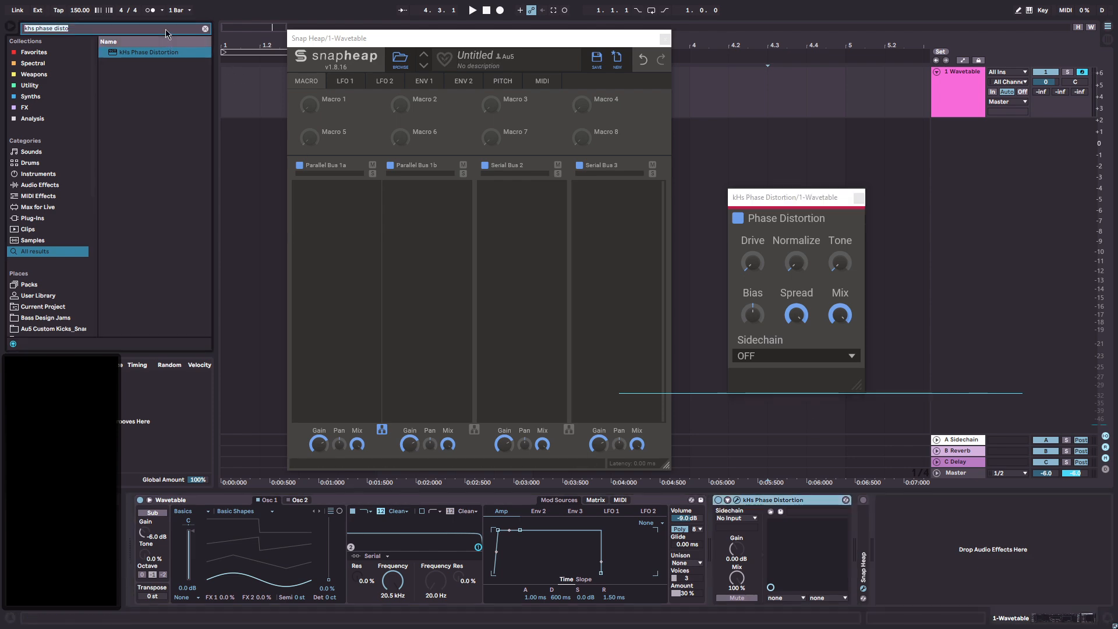
{"action": "type", "text": "signalizer"}
{"action": "key", "text": "Down"}
{"action": "key", "text": "Down"}
{"action": "key", "text": "Return"}
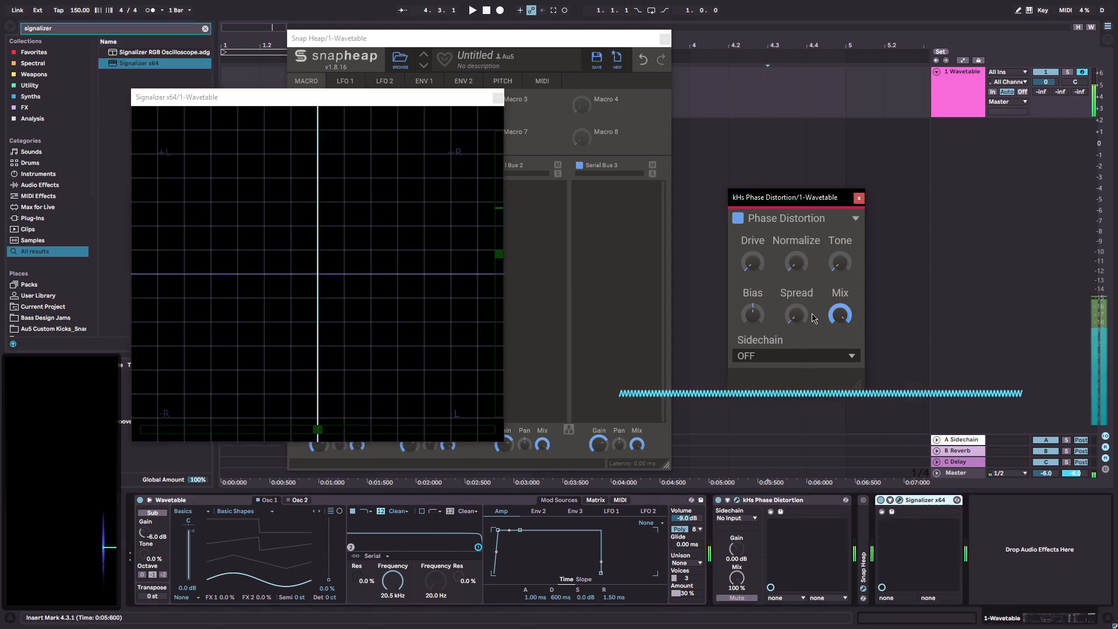
{"action": "scroll", "coordinate": [397, 290], "scroll_direction": "down", "scroll_amount": 5}
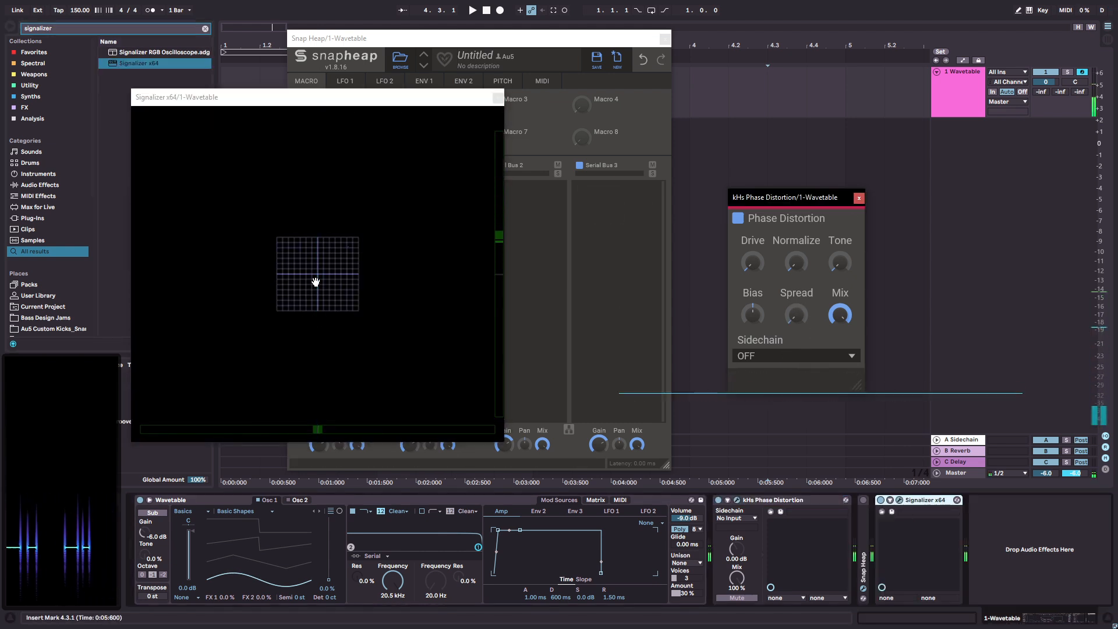
{"action": "scroll", "coordinate": [331, 251], "scroll_direction": "up", "scroll_amount": 5}
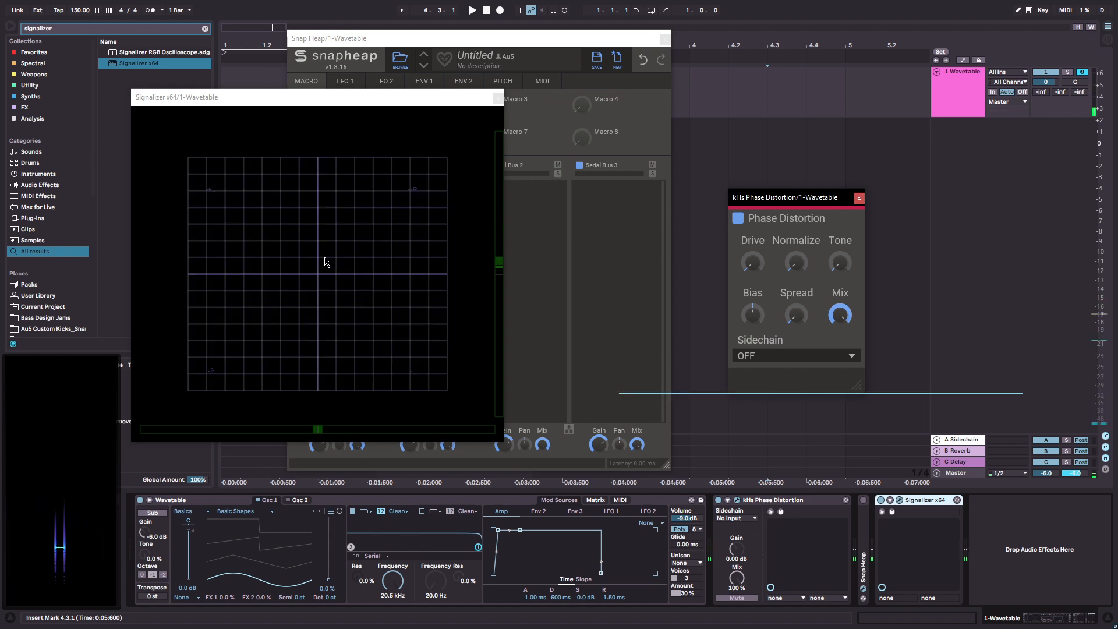
{"action": "scroll", "coordinate": [319, 266], "scroll_direction": "down", "scroll_amount": 5}
{"action": "scroll", "coordinate": [318, 274], "scroll_direction": "up", "scroll_amount": 3}
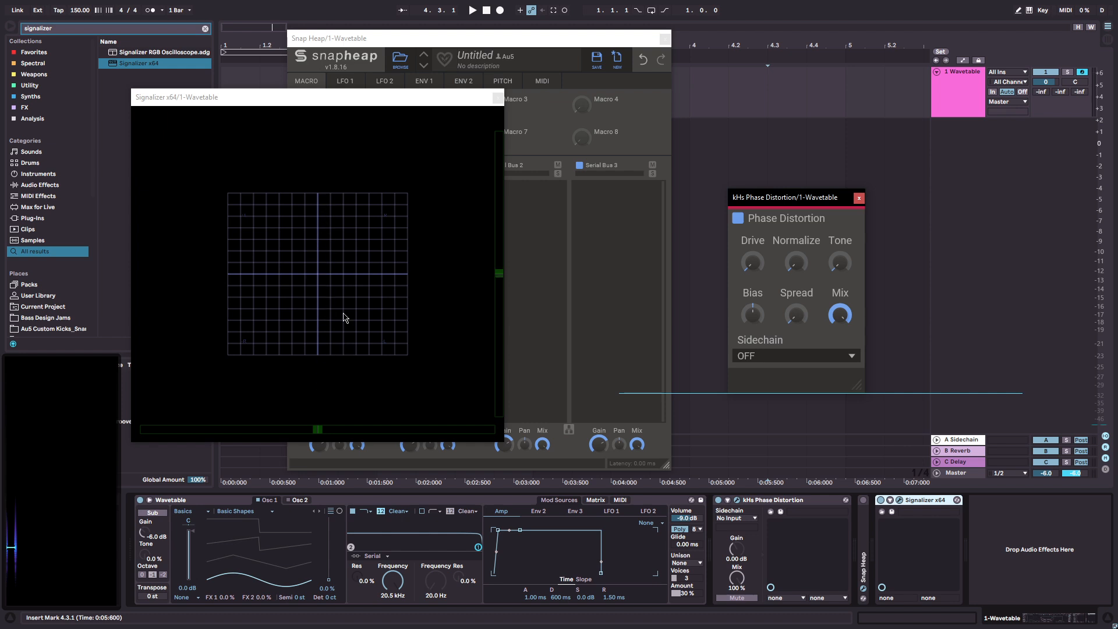
- Find Utility with the search "util", insert it between Phase Distortion and Snap Heap, and set its Balance to 50L
{"action": "left_click", "coordinate": [80, 31]}
{"action": "left_click", "coordinate": [80, 32]}
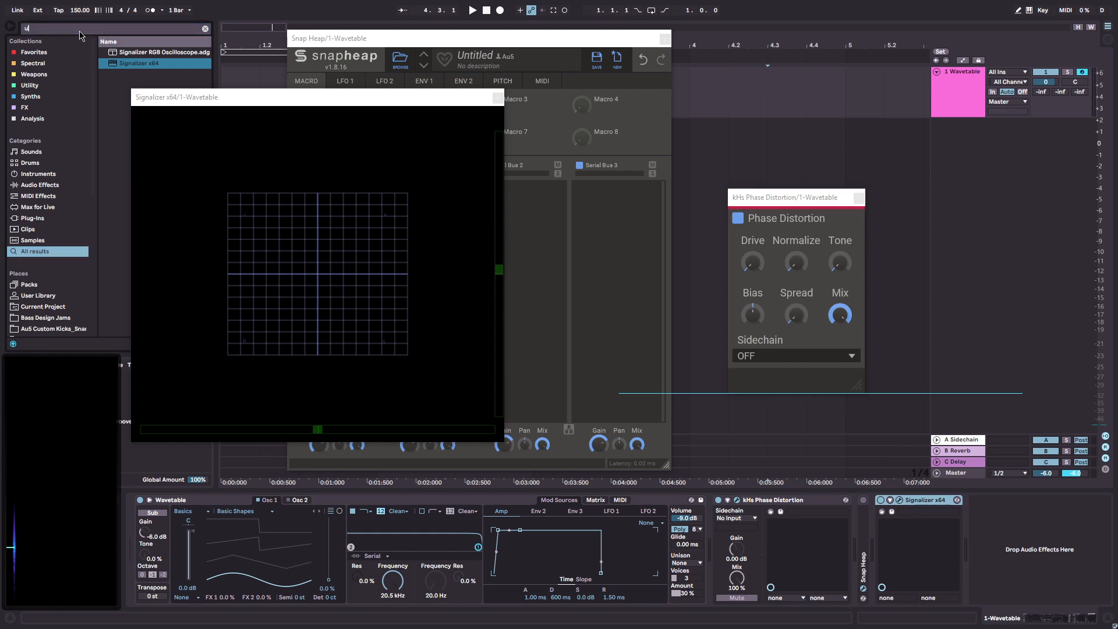
{"action": "type", "text": "util"}
{"action": "left_click_drag", "start_coordinate": [122, 53], "coordinate": [862, 556]}
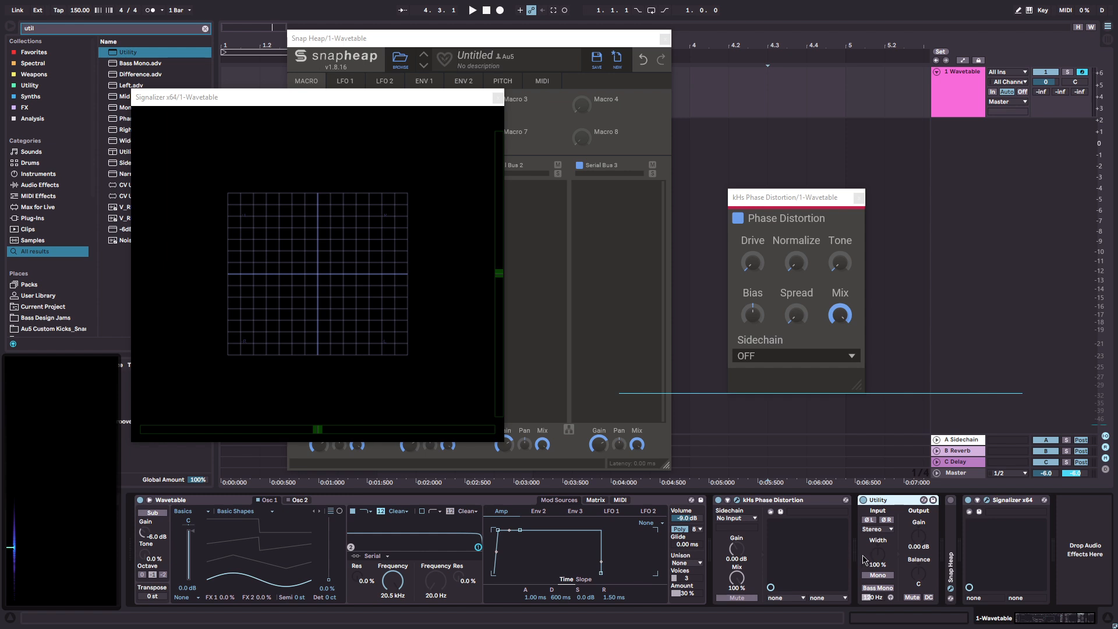
{"action": "left_click", "coordinate": [920, 573]}
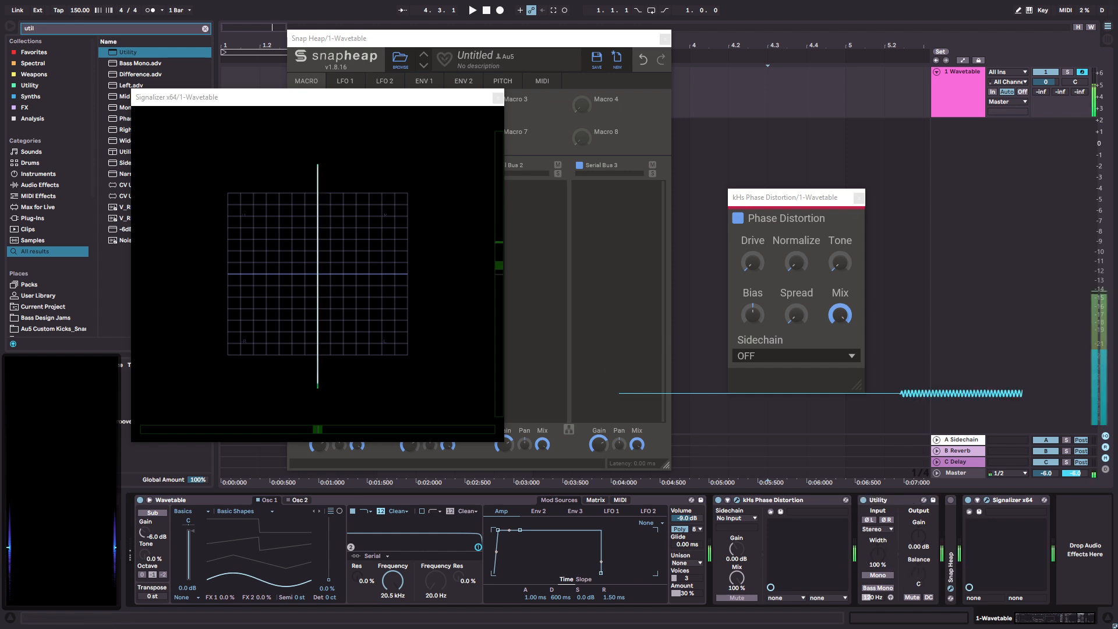
{"action": "left_click_drag", "start_coordinate": [920, 573], "coordinate": [919, 589]}
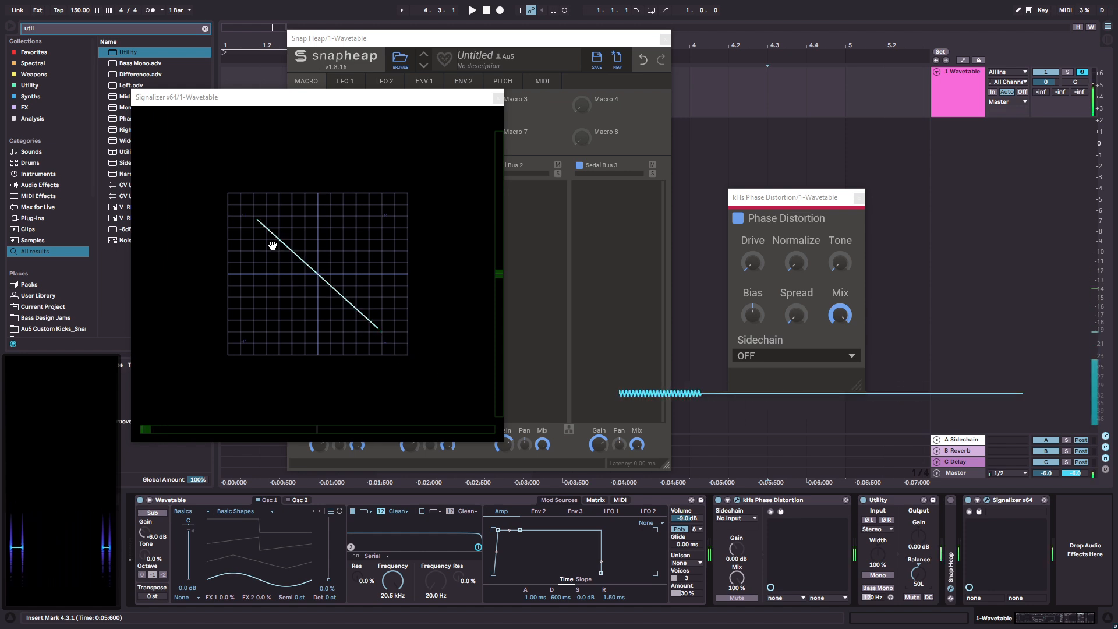
- Return the Utility's Balance to centre and delete the Utility from the device chain
{"action": "left_click_drag", "start_coordinate": [923, 587], "coordinate": [923, 581]}
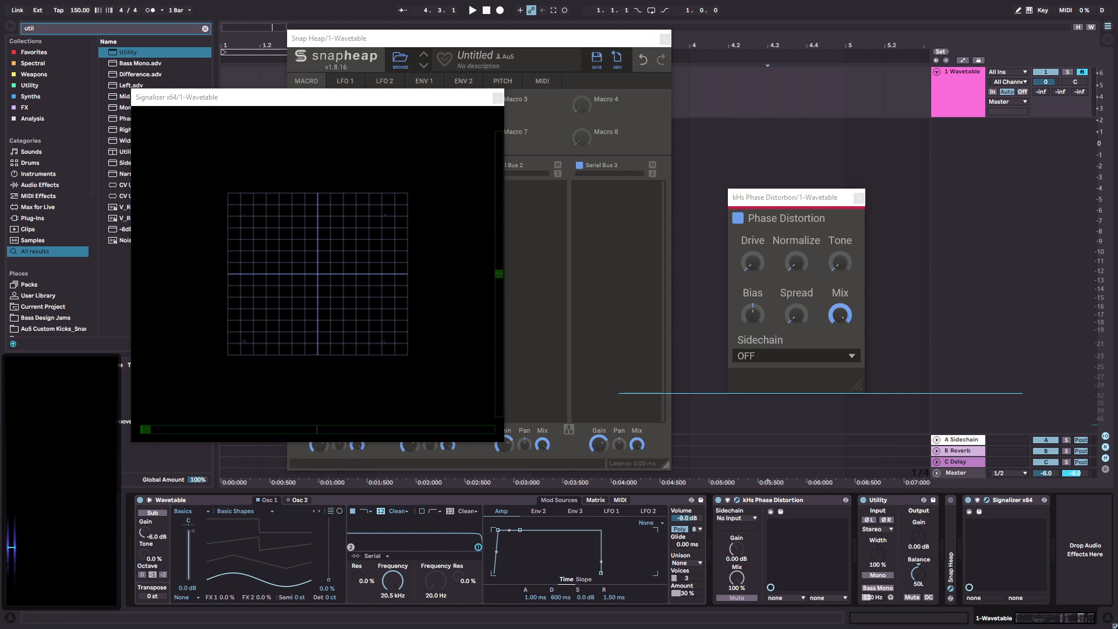
{"action": "left_click_drag", "start_coordinate": [924, 581], "coordinate": [923, 528]}
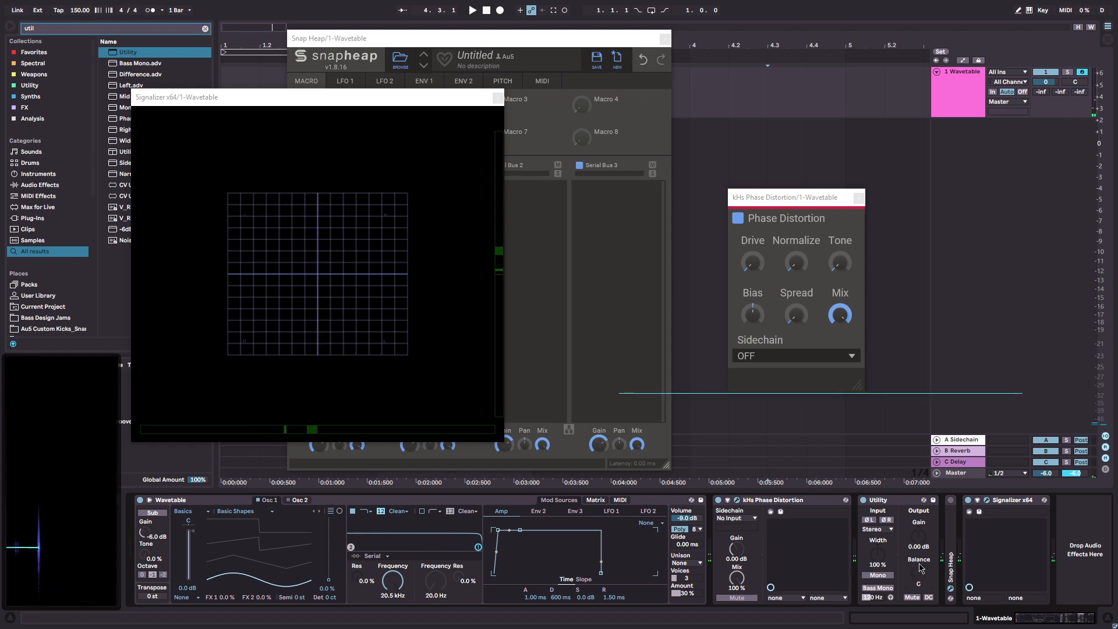
{"action": "left_click", "coordinate": [881, 503]}
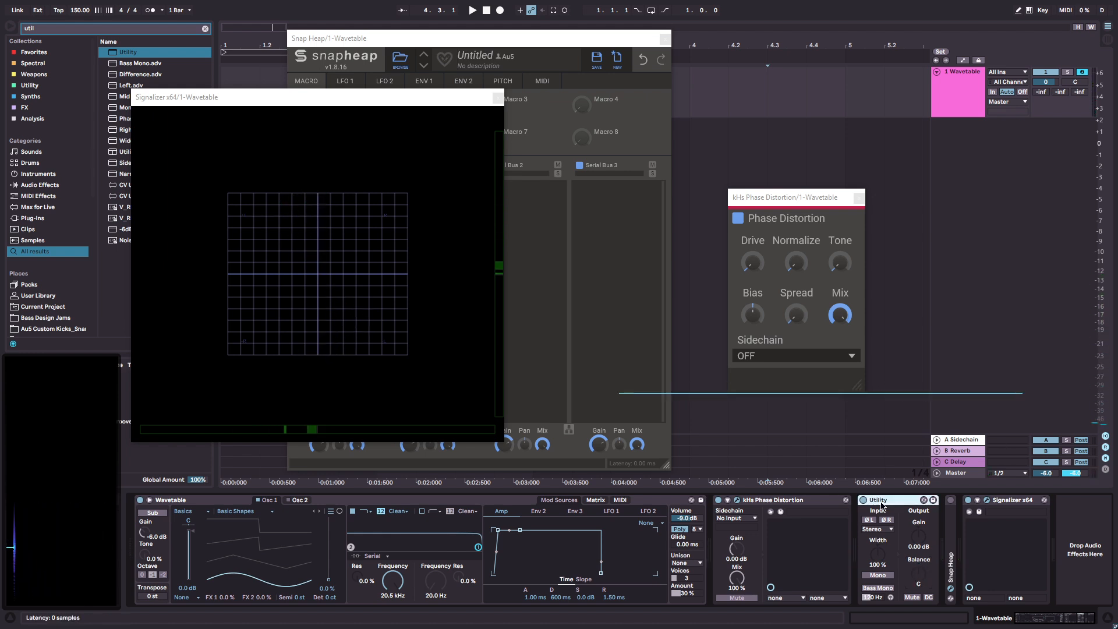
{"action": "key", "text": "Delete"}
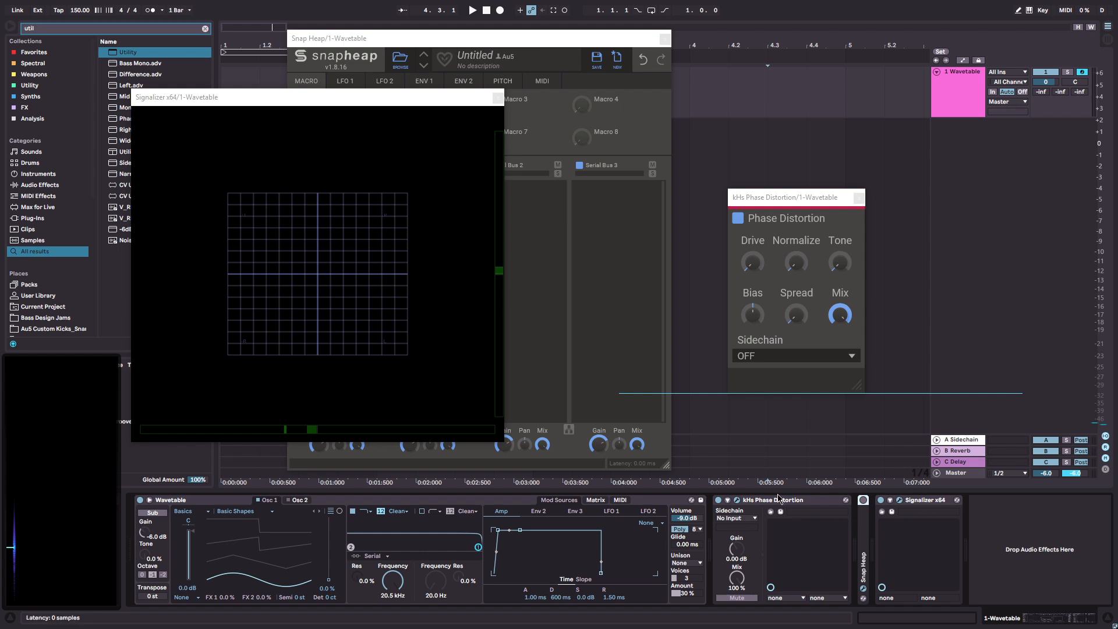
- Raise the Phase Distortion's Spread to maximum and move the Signalizer window clear of the browser list
{"action": "left_click", "coordinate": [801, 315]}
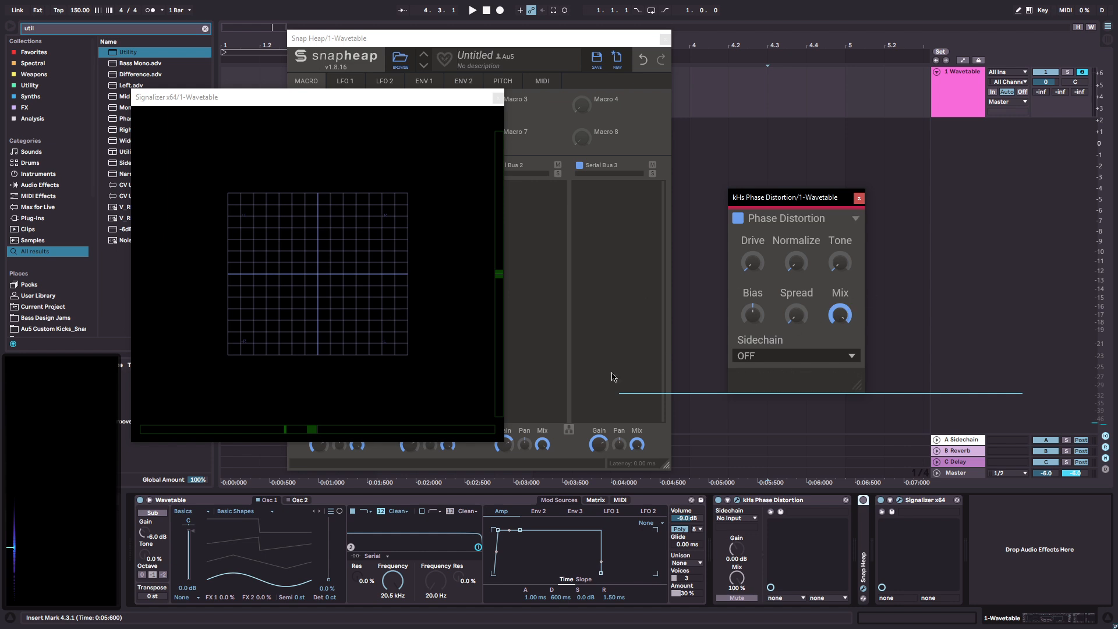
{"action": "left_click", "coordinate": [798, 324]}
{"action": "left_click_drag", "start_coordinate": [798, 324], "coordinate": [798, 297]}
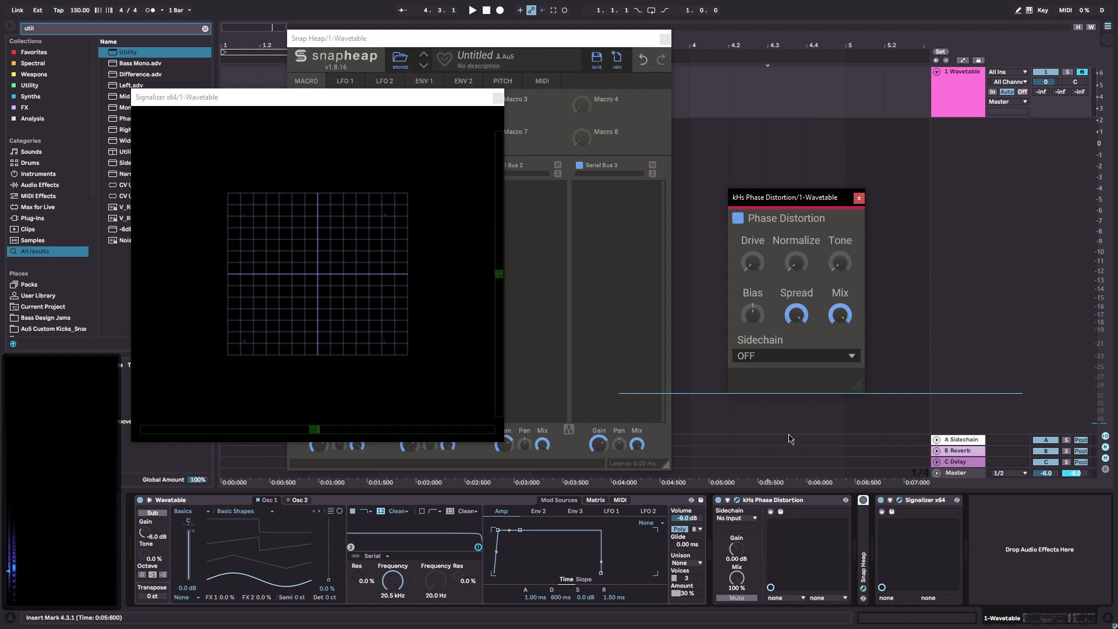
{"action": "left_click", "coordinate": [339, 109]}
{"action": "left_click_drag", "start_coordinate": [348, 106], "coordinate": [498, 116]}
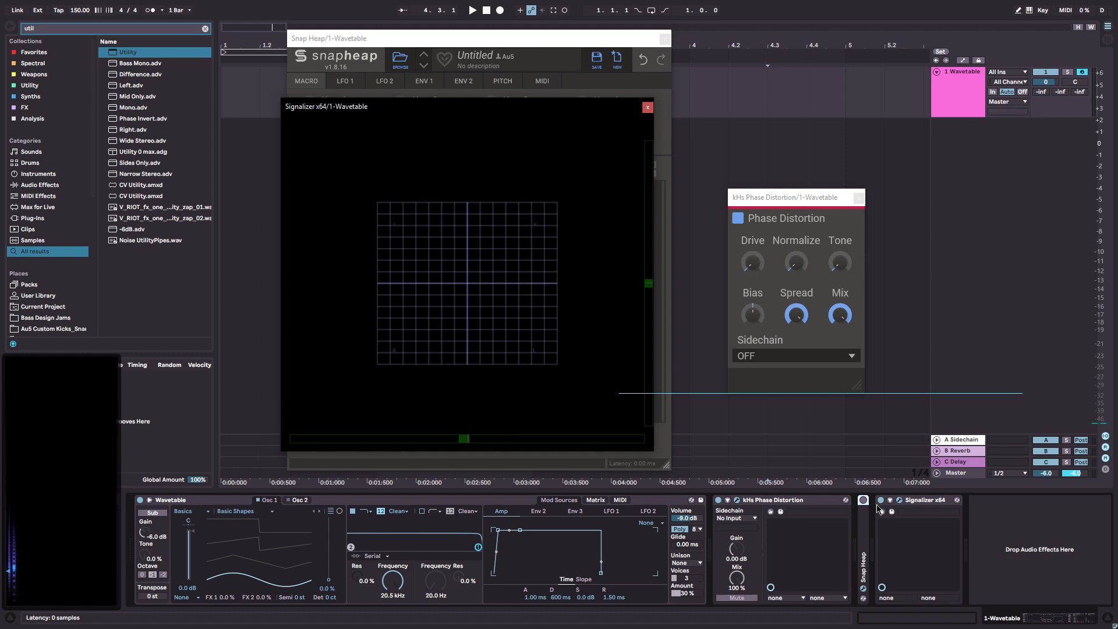
- Find Delay with the search "delay", insert it between Snap Heap and Signalizer, and set its Dry/Wet to 100%
{"action": "left_click", "coordinate": [64, 29]}
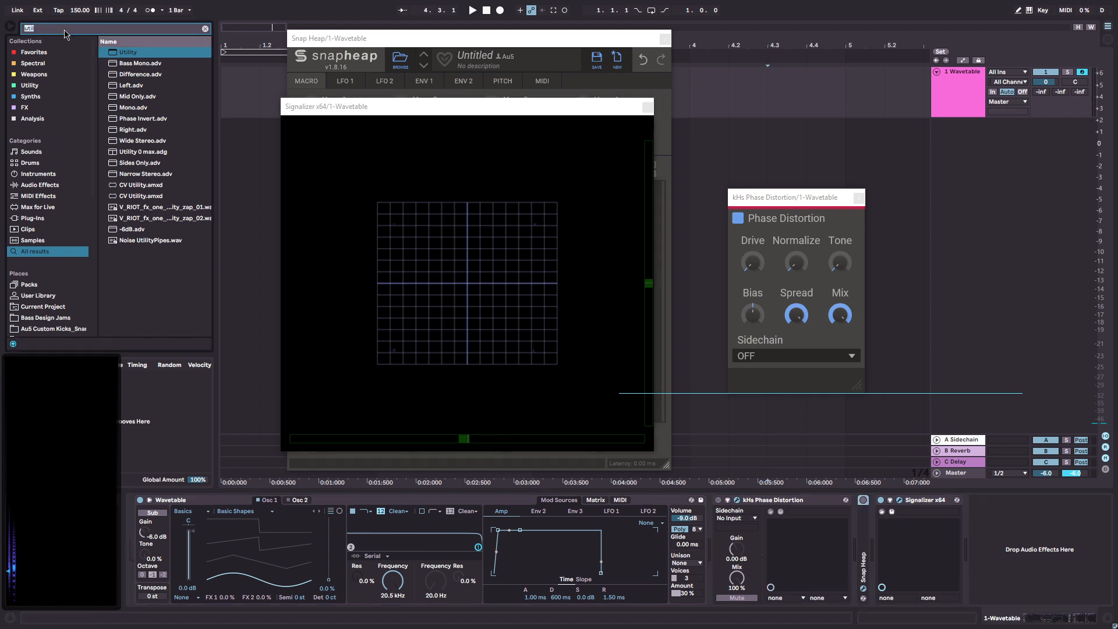
{"action": "type", "text": "delay"}
{"action": "key", "text": "Return"}
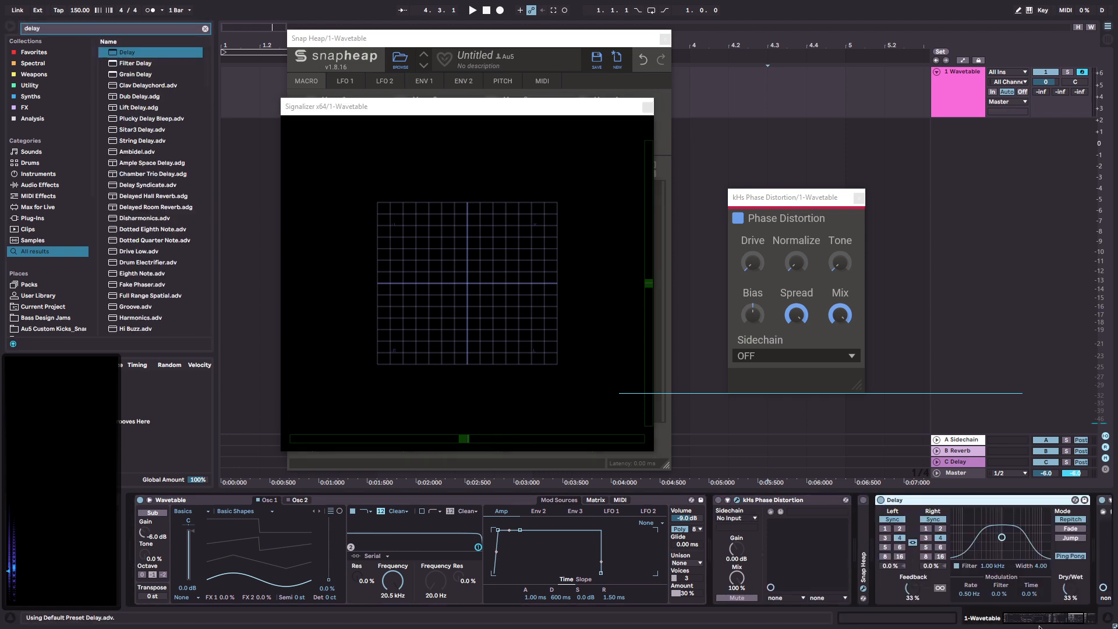
{"action": "left_click", "coordinate": [1071, 625]}
{"action": "left_click_drag", "start_coordinate": [944, 591], "coordinate": [943, 530]}
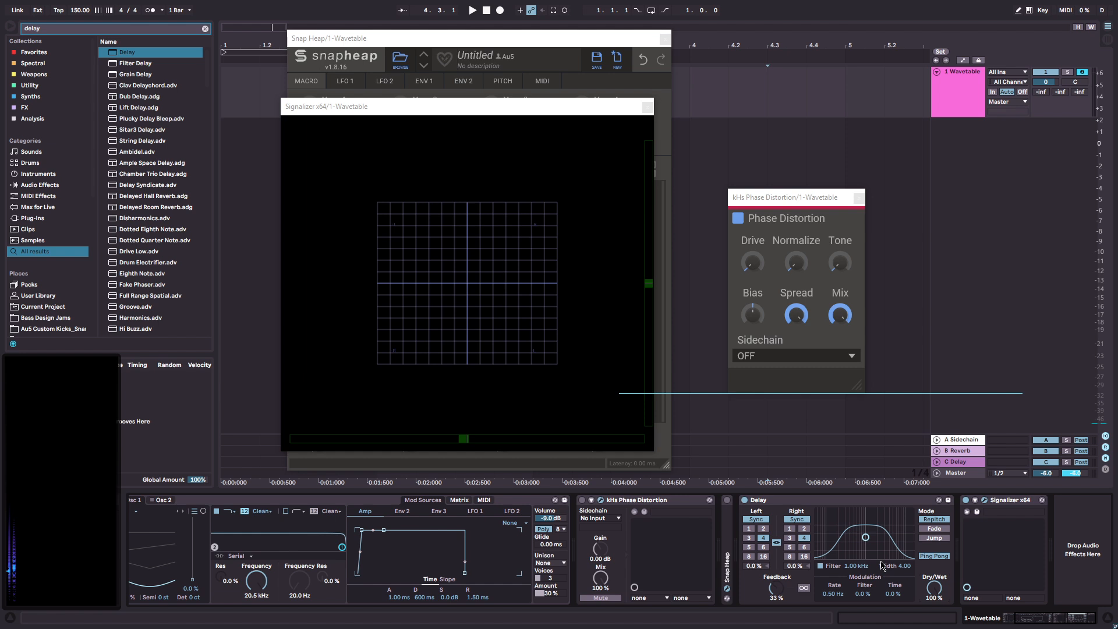
- Set the Delay to 0% feedback, filter off and unsynced times with 2.01 ms on the right channel, and delete the device
{"action": "left_click_drag", "start_coordinate": [778, 592], "coordinate": [779, 623]}
{"action": "left_click", "coordinate": [820, 567]}
{"action": "left_click", "coordinate": [796, 519]}
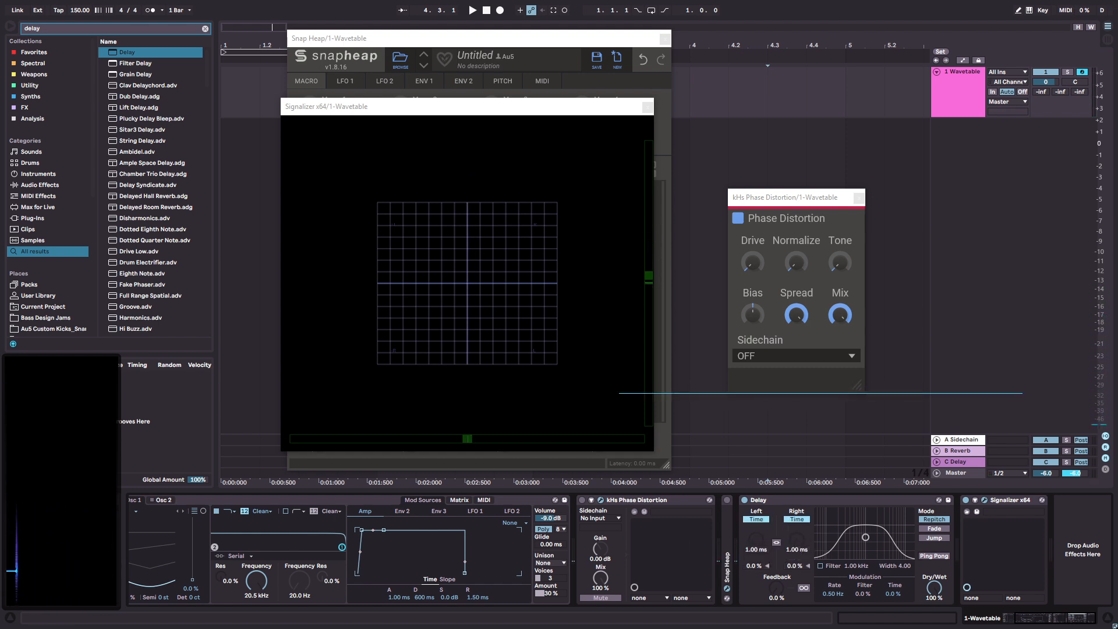
{"action": "left_click_drag", "start_coordinate": [796, 540], "coordinate": [799, 548]}
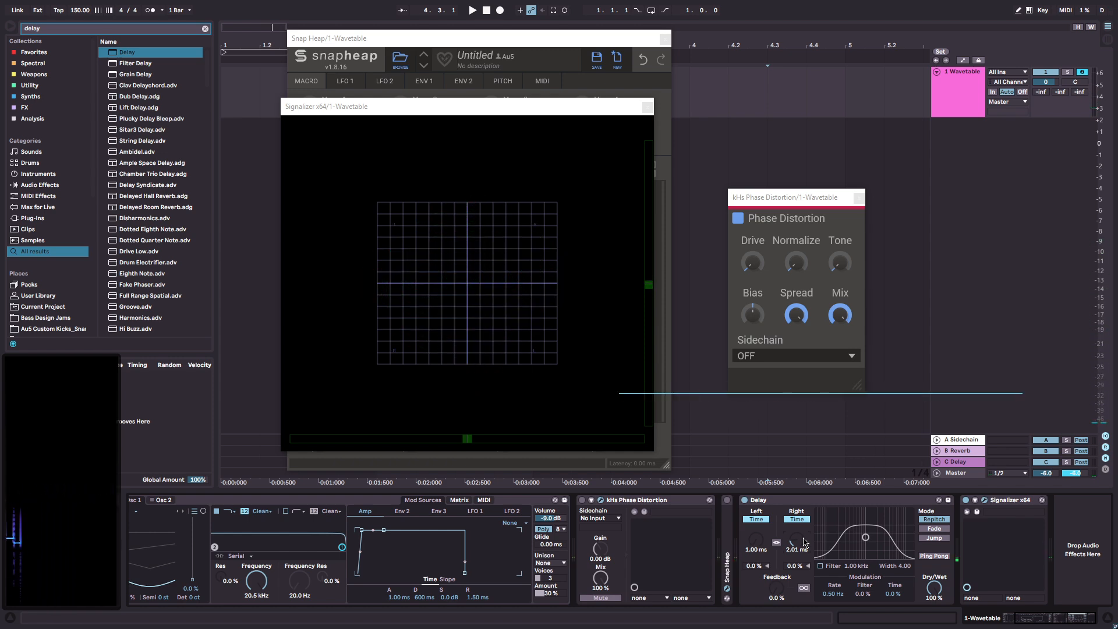
{"action": "left_click", "coordinate": [775, 506]}
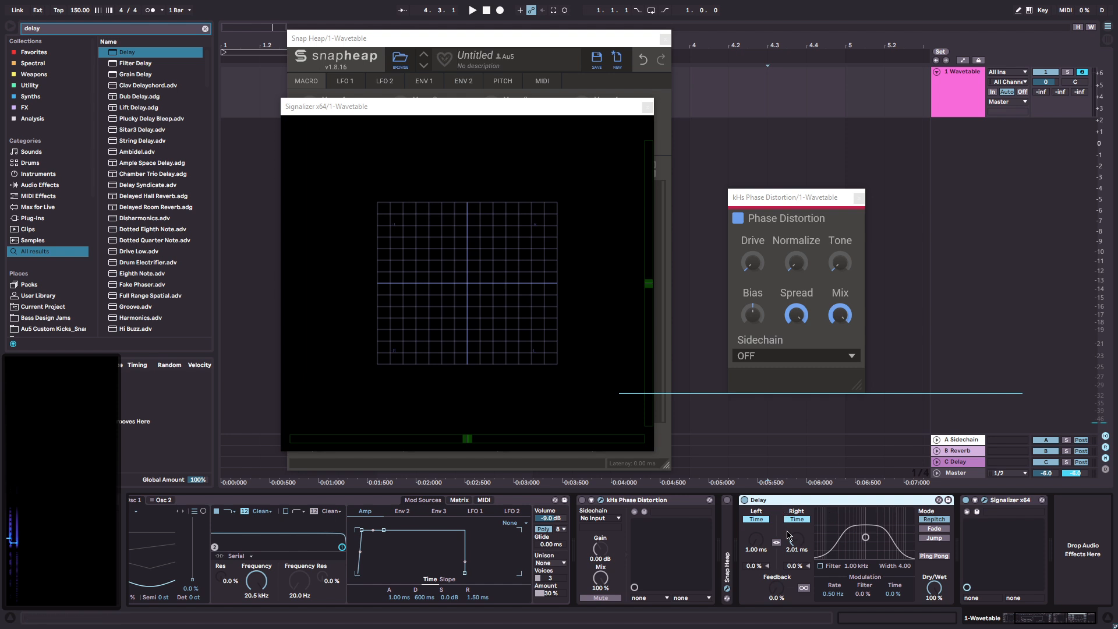
{"action": "key", "text": "Delete"}
- Lower the Phase Distortion's Spread to 0° and sweep it back up to maximum while watching the Signalizer scope
{"action": "left_click", "coordinate": [581, 504]}
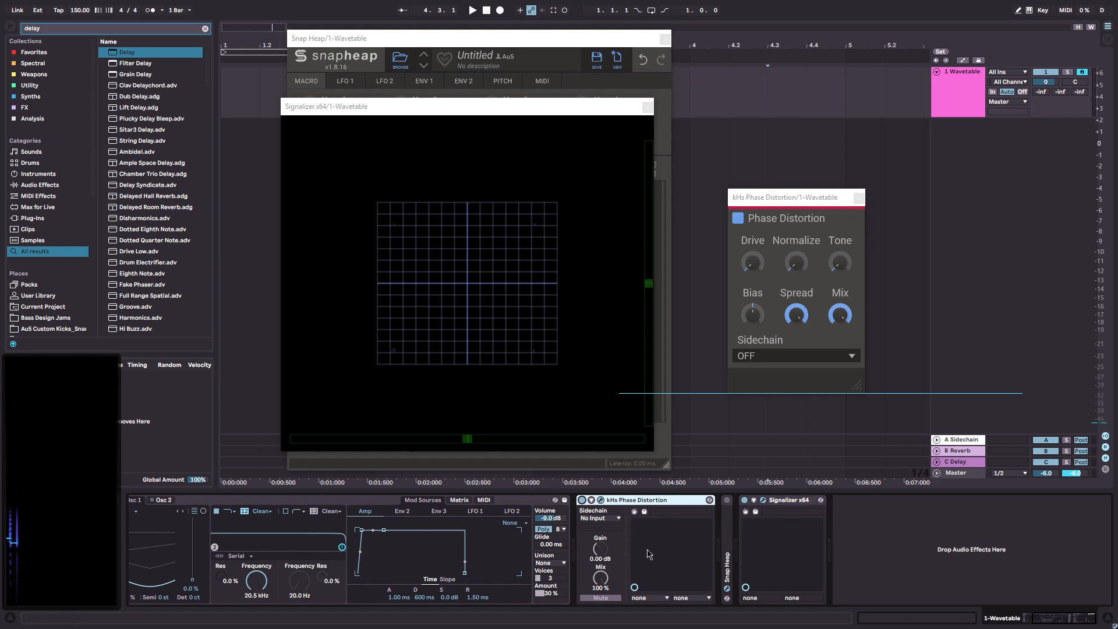
{"action": "left_click_drag", "start_coordinate": [796, 315], "coordinate": [796, 355]}
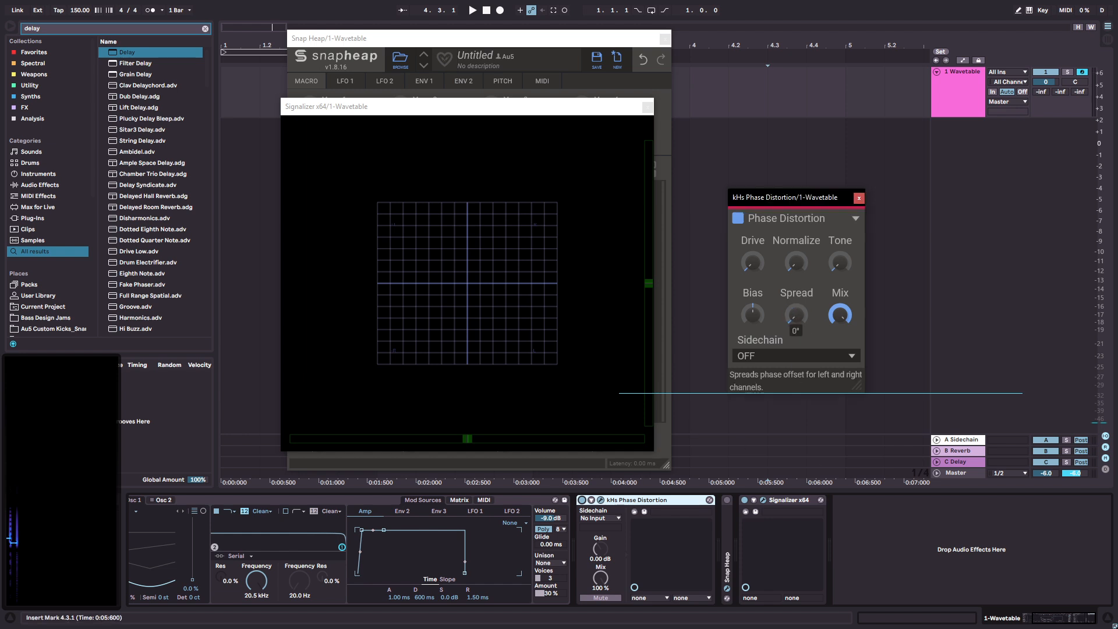
{"action": "mouse_move", "coordinate": [796, 314]}
{"action": "left_mouse_down"}
{"action": "mouse_move", "coordinate": [796, 295]}
{"action": "mouse_move", "coordinate": [799, 355]}
{"action": "mouse_move", "coordinate": [799, 314]}
{"action": "left_mouse_up"}
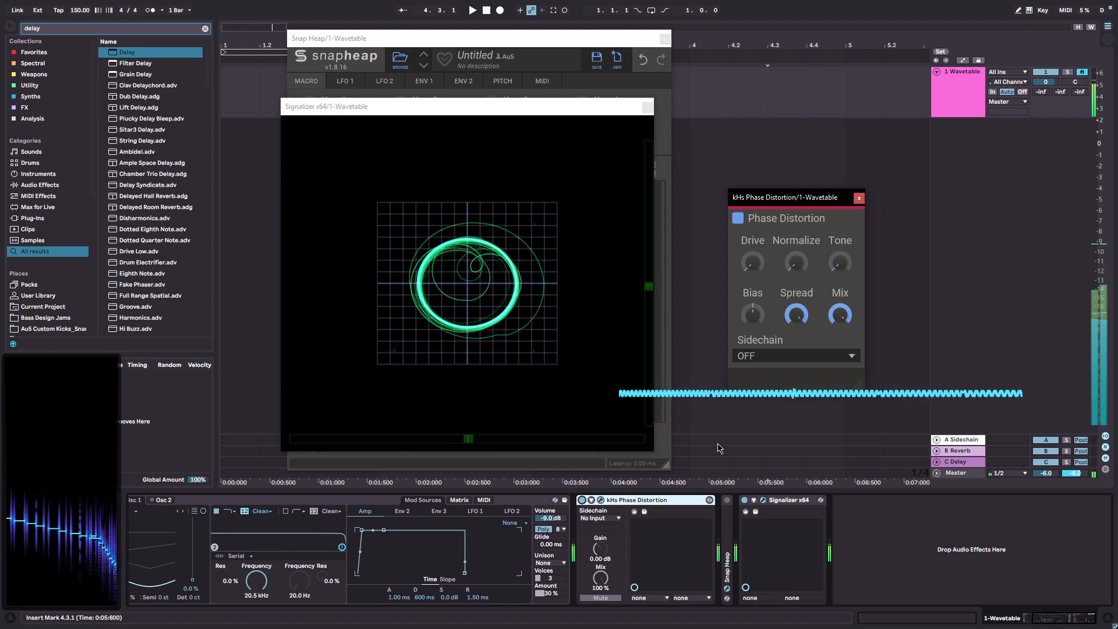
- Check the circuit diagram in the web browser, and group Wavetable and kHs Phase Distortion into an Instrument Rack
{"action": "mouse_move", "coordinate": [386, 224]}
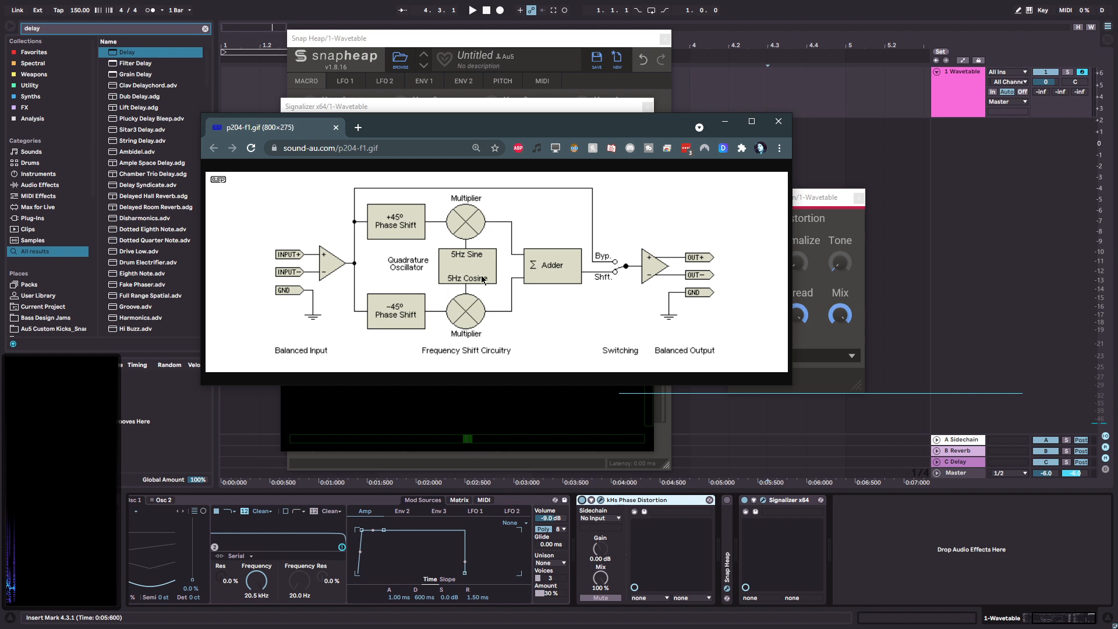
{"action": "left_click", "coordinate": [270, 504]}
{"action": "left_click", "coordinate": [1054, 620]}
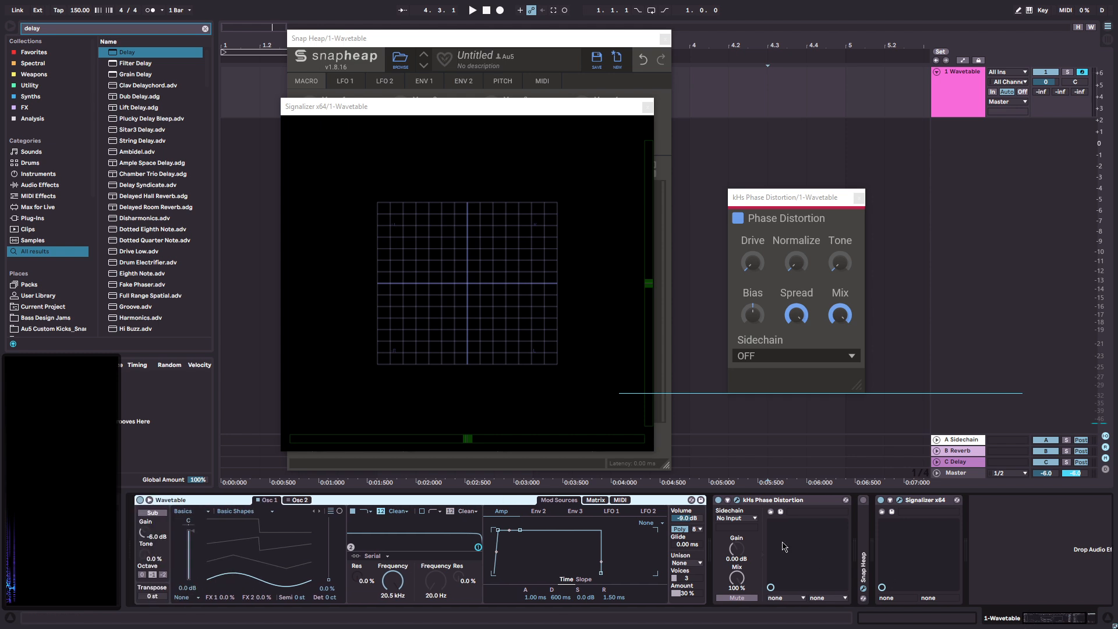
{"action": "left_click", "coordinate": [780, 506]}
{"action": "left_click", "coordinate": [408, 505]}
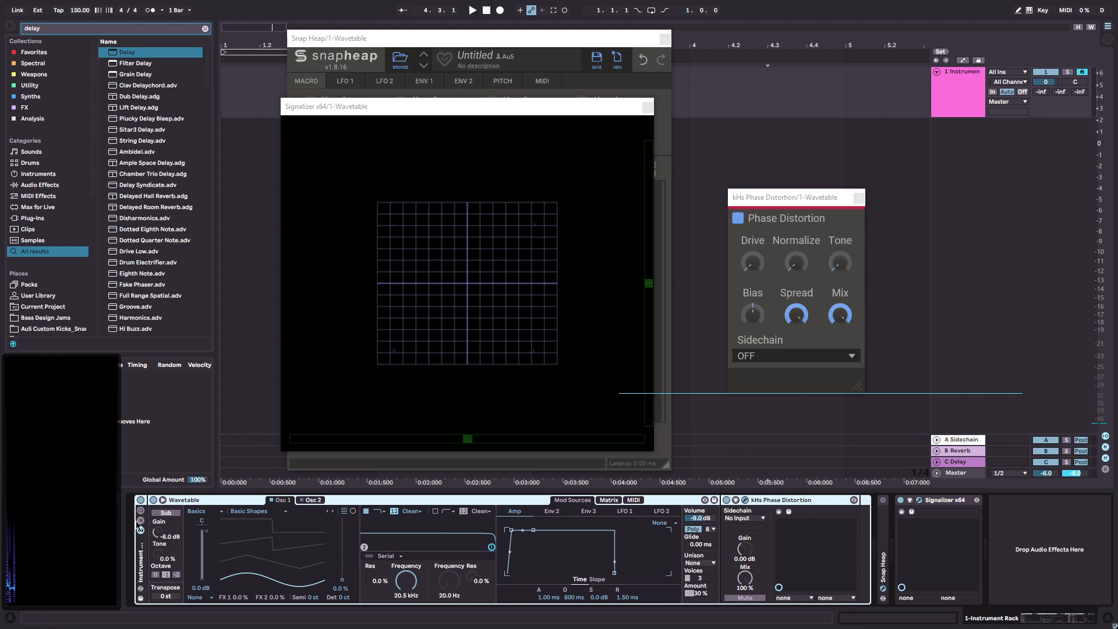
{"action": "key", "text": "ctrl+g"}
- Show the Instrument Rack's chain list and rename its chain as Modulator
{"action": "left_click", "coordinate": [166, 531]}
{"action": "key", "text": "ctrl+r"}
{"action": "type", "text": "Mo"}
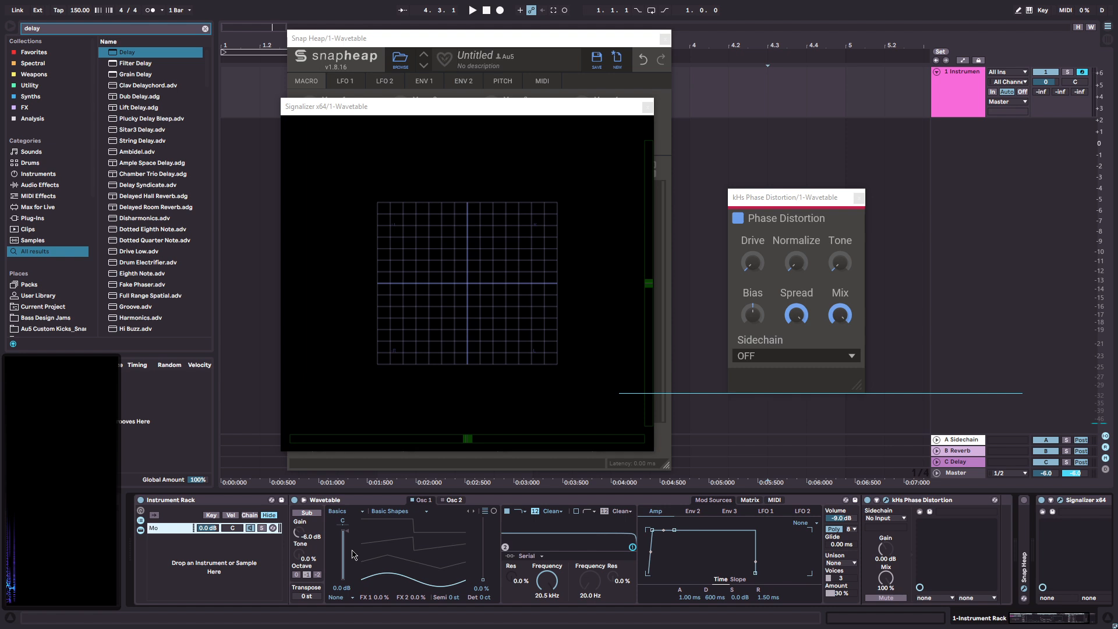
{"action": "key", "text": "Return"}
- Create a second, empty chain in the Instrument Rack and name it Carrier
{"action": "left_click_drag", "start_coordinate": [1057, 622], "coordinate": [1052, 622]}
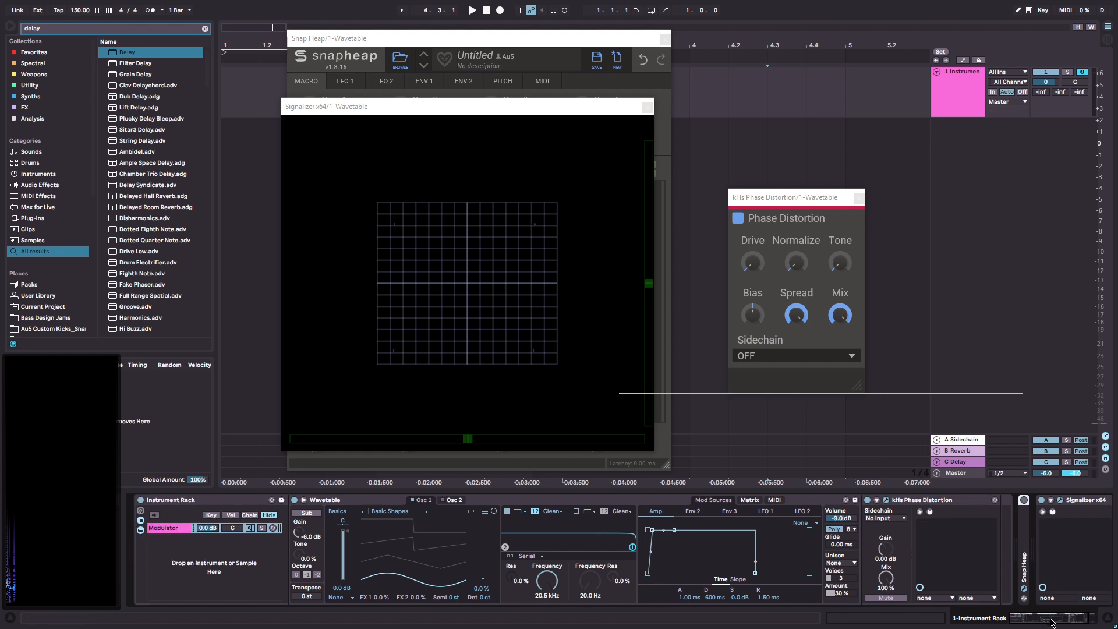
{"action": "left_click_drag", "start_coordinate": [1020, 537], "coordinate": [195, 576]}
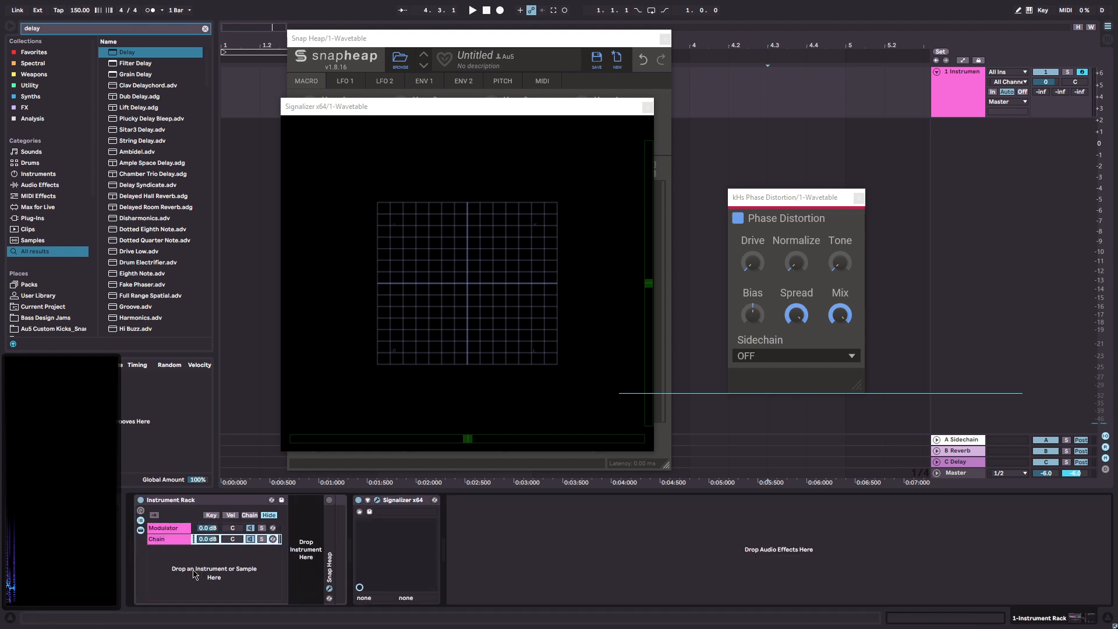
{"action": "double_click", "coordinate": [170, 544]}
{"action": "key", "text": "ctrl+r"}
{"action": "type", "text": "C"}
- Unfold the Snap Heap device, bring up its plug-in window, and move the Phase Distortion and Snap Heap windows aside
{"action": "left_click", "coordinate": [330, 507]}
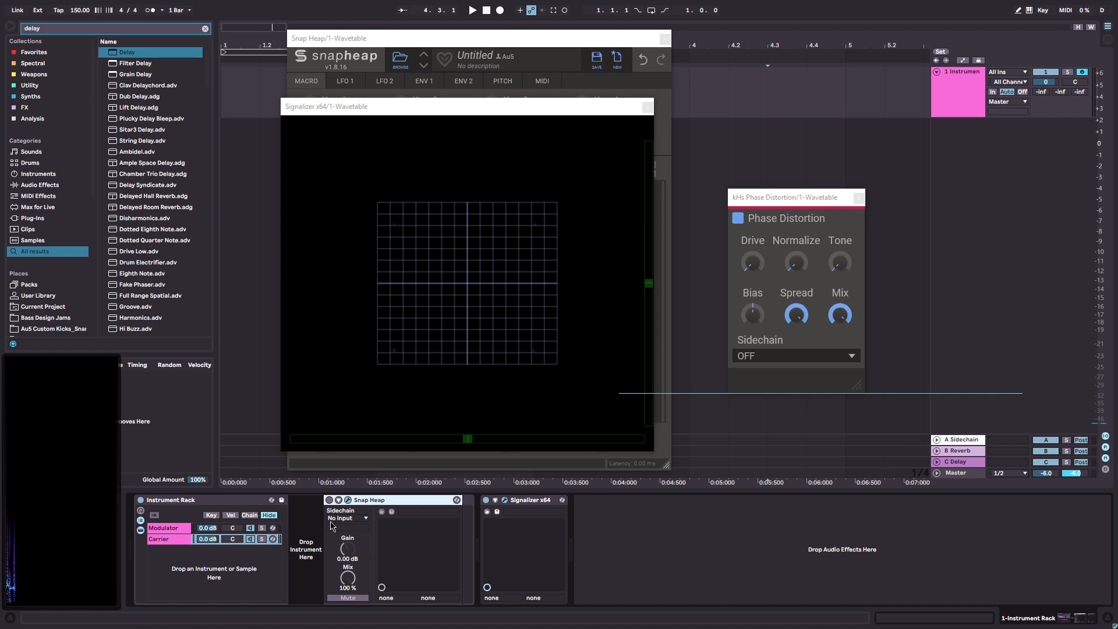
{"action": "left_click", "coordinate": [348, 501]}
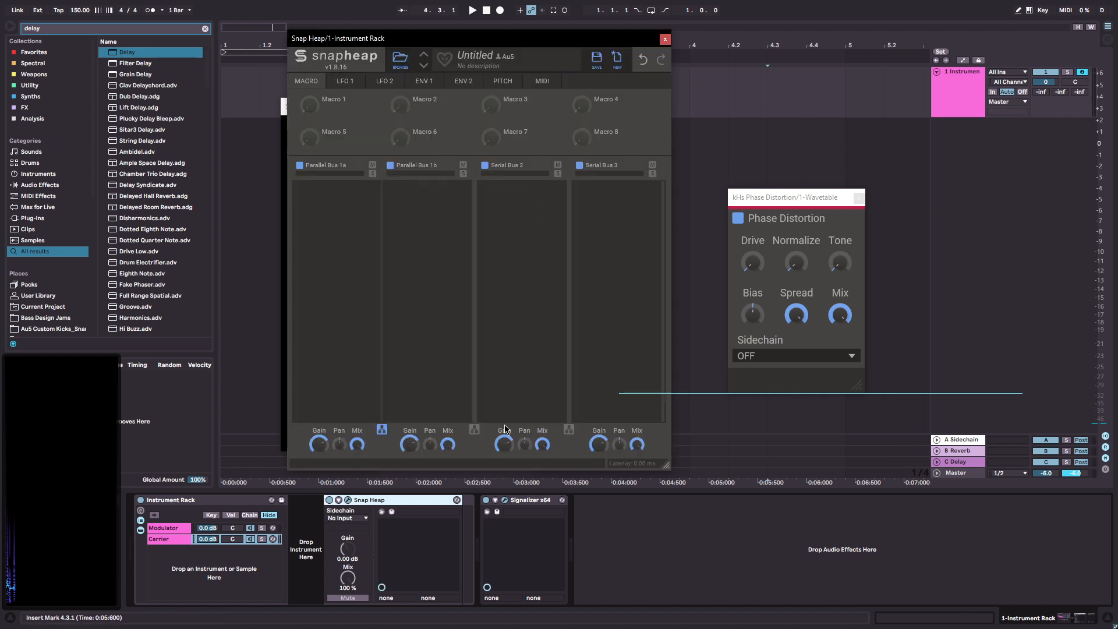
{"action": "left_click_drag", "start_coordinate": [812, 195], "coordinate": [1025, 143]}
{"action": "left_click_drag", "start_coordinate": [509, 38], "coordinate": [832, 49]}
- Close the Signalizer window and switch to the web browser's circuit diagram, keeping it beside Snap Heap
{"action": "left_click_drag", "start_coordinate": [570, 105], "coordinate": [424, 111]}
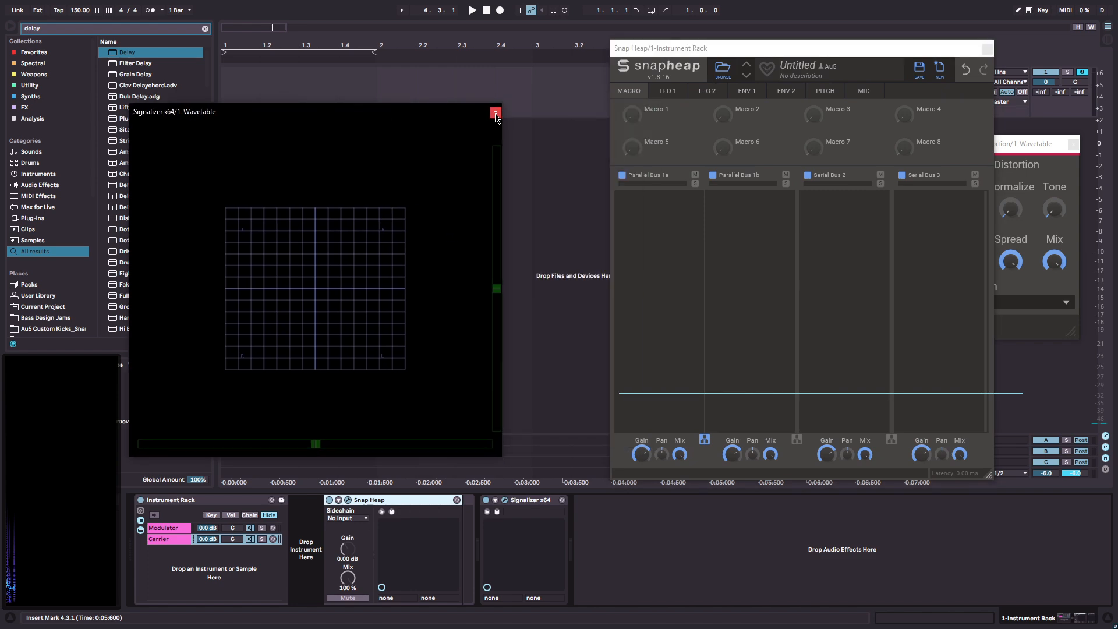
{"action": "left_click", "coordinate": [496, 113]}
{"action": "key", "text": "alt+Tab"}
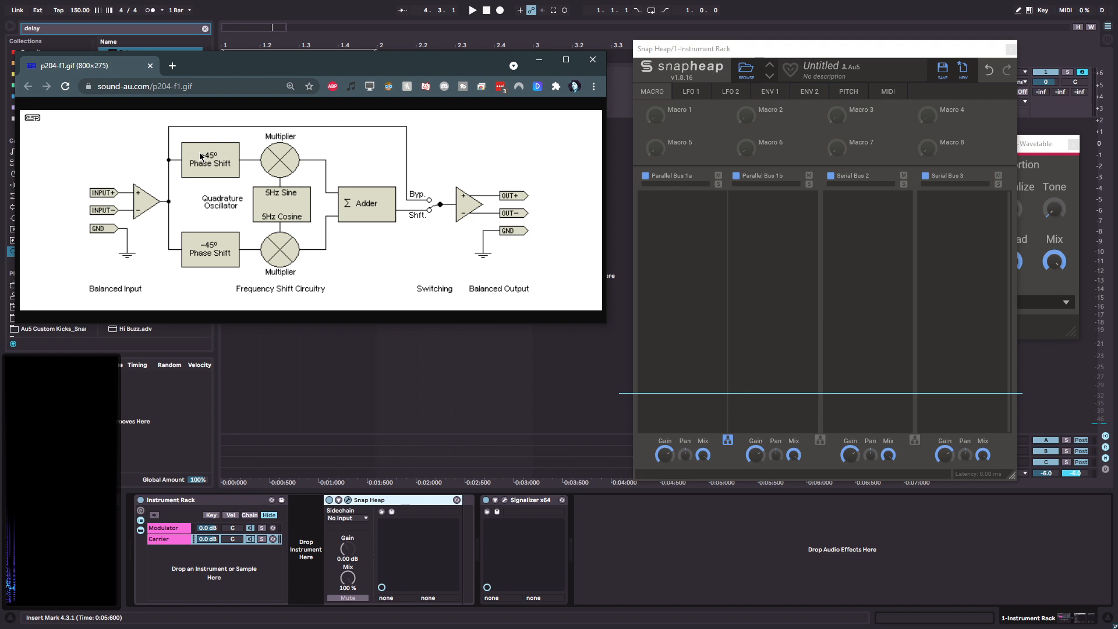
- Move the Snap Heap window over the arrangement and add a Phase Distortion effect to Parallel Bus 1a
{"action": "left_click", "coordinate": [729, 443]}
{"action": "left_click", "coordinate": [729, 441]}
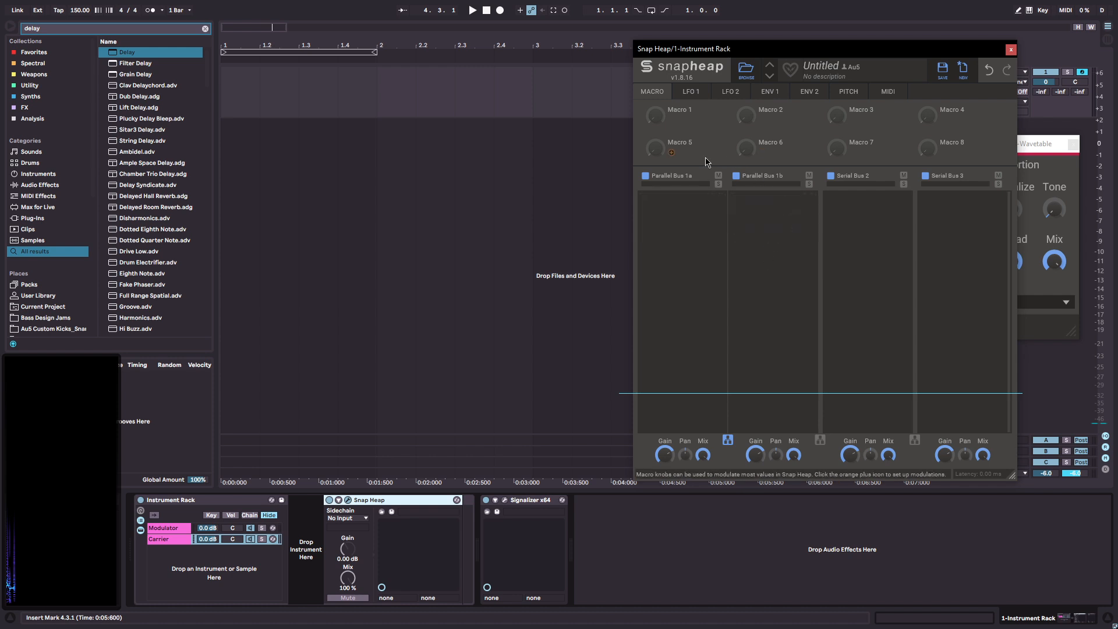
{"action": "left_click_drag", "start_coordinate": [806, 52], "coordinate": [367, 42]}
{"action": "left_click", "coordinate": [226, 196]}
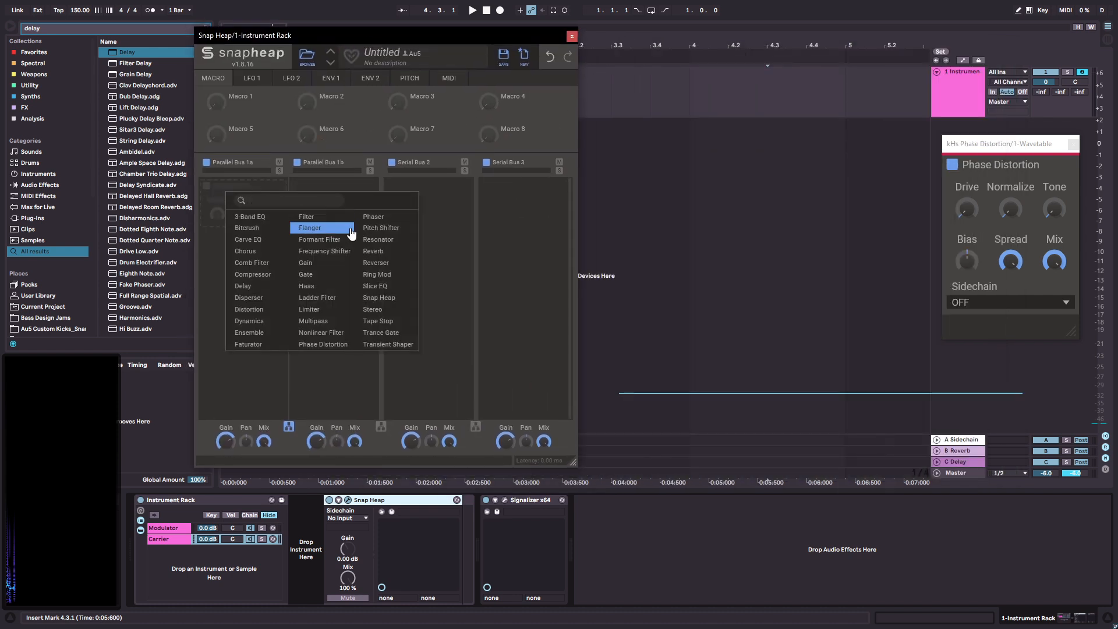
{"action": "left_click", "coordinate": [324, 344]}
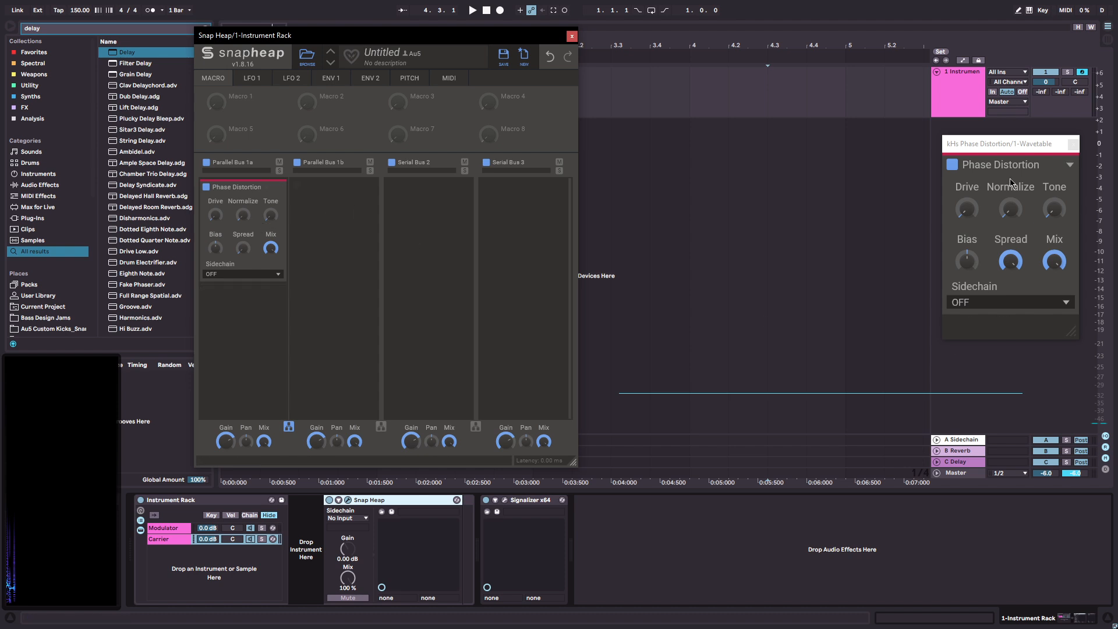
- Close the separate Phase Distortion window, set the Snap Heap Phase Distortion's Spread to maximum, and copy that effect to Parallel Bus 1b
{"action": "left_click_drag", "start_coordinate": [1007, 144], "coordinate": [683, 128]}
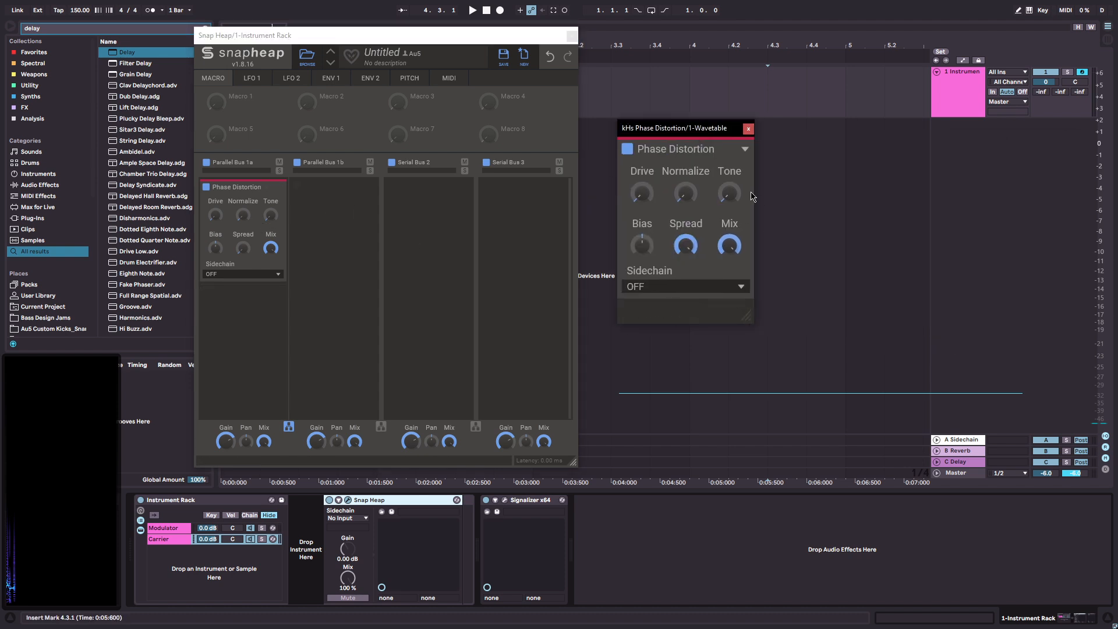
{"action": "left_click", "coordinate": [749, 128]}
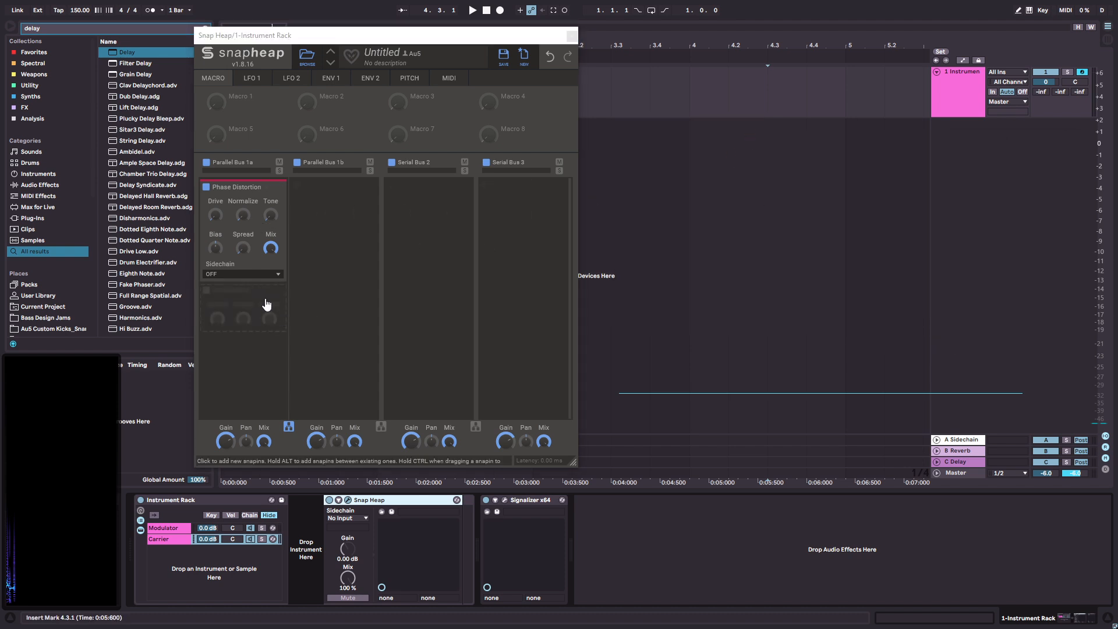
{"action": "left_click_drag", "start_coordinate": [243, 248], "coordinate": [251, 232]}
{"action": "left_click_drag", "start_coordinate": [229, 189], "coordinate": [324, 204]}
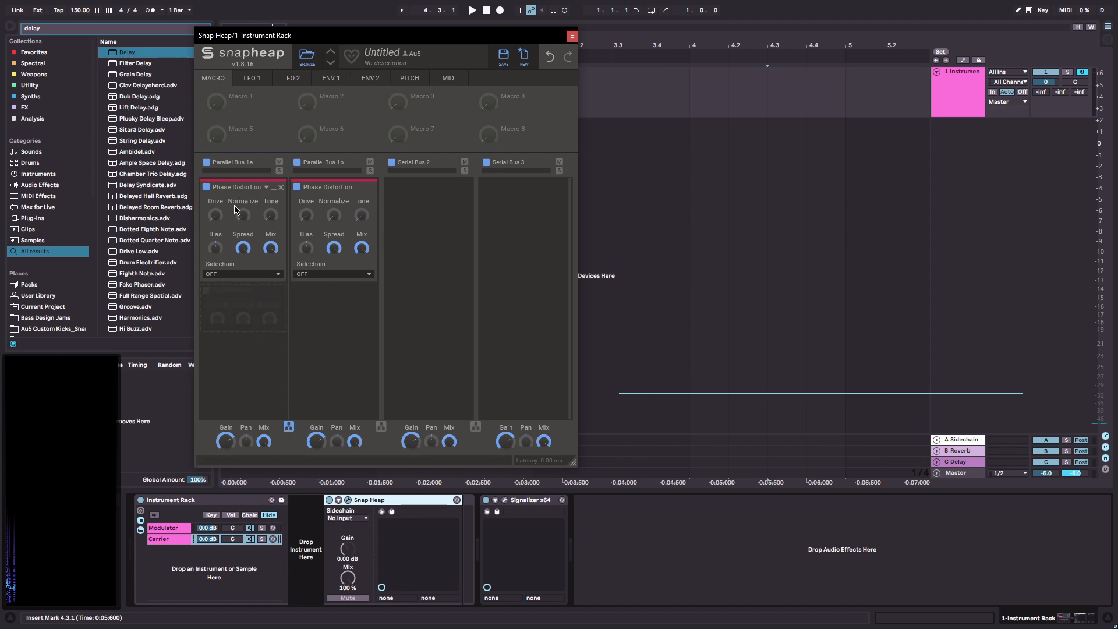
- Add a Stereo effect above Phase Distortion in both parallel buses, panned fully left in 1a and fully right in 1b
{"action": "left_click", "coordinate": [236, 311]}
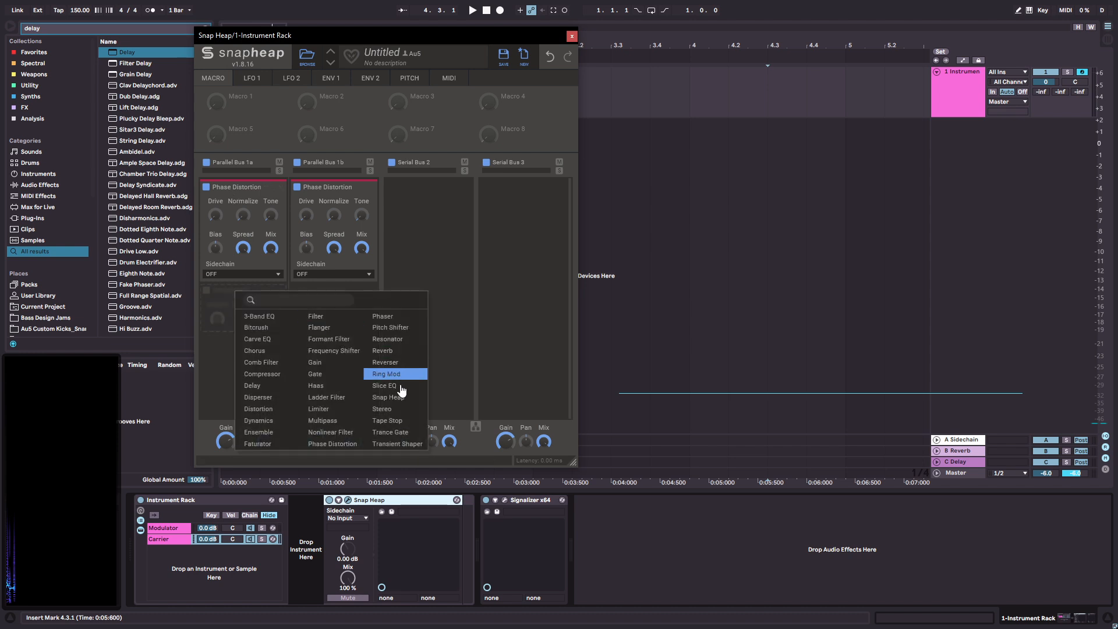
{"action": "left_click", "coordinate": [382, 409]}
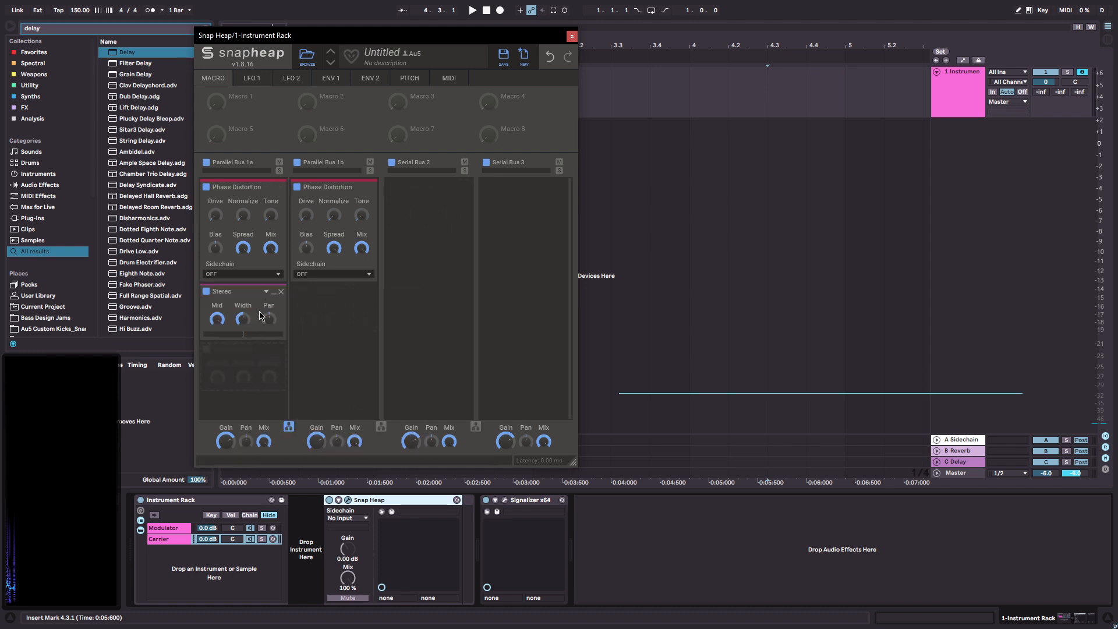
{"action": "left_click_drag", "start_coordinate": [237, 296], "coordinate": [245, 213]}
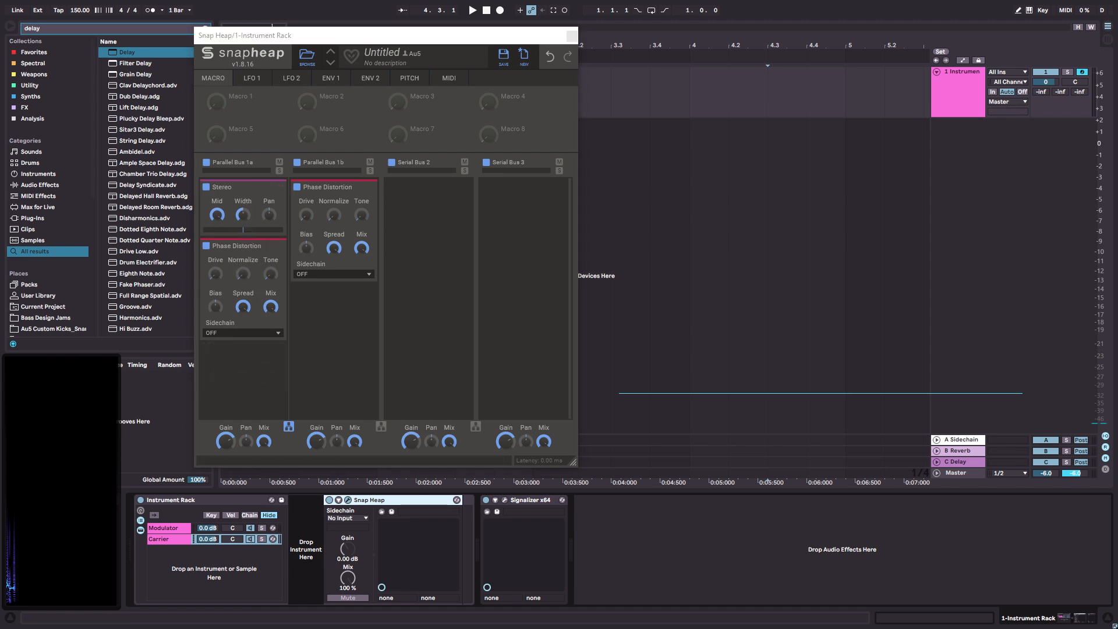
{"action": "left_click_drag", "start_coordinate": [269, 218], "coordinate": [269, 262]}
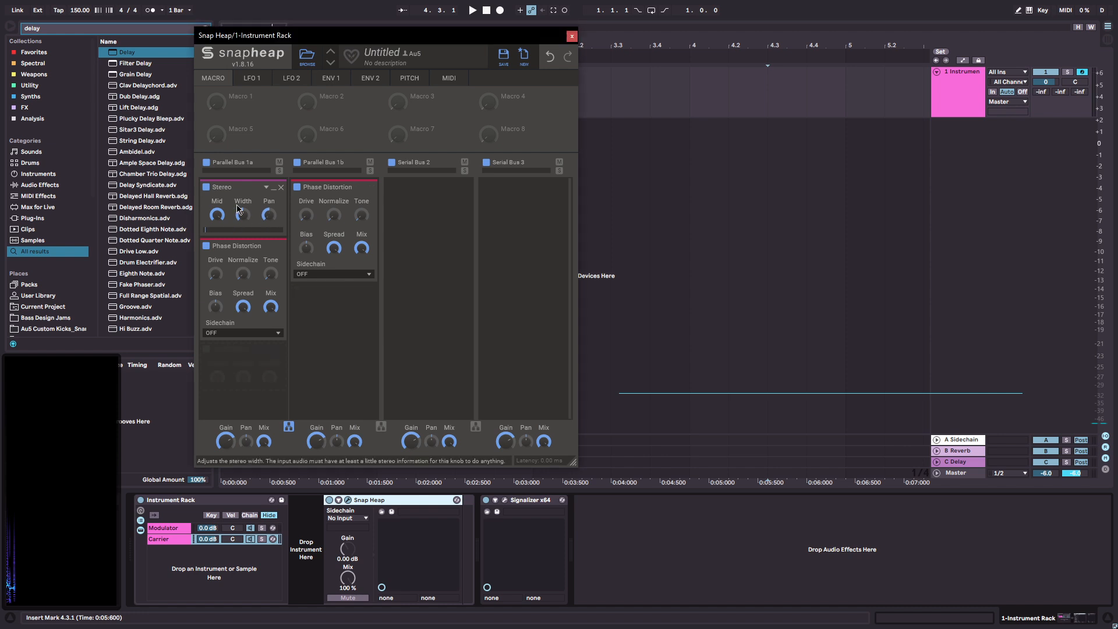
{"action": "left_click_drag", "start_coordinate": [232, 186], "coordinate": [358, 204]}
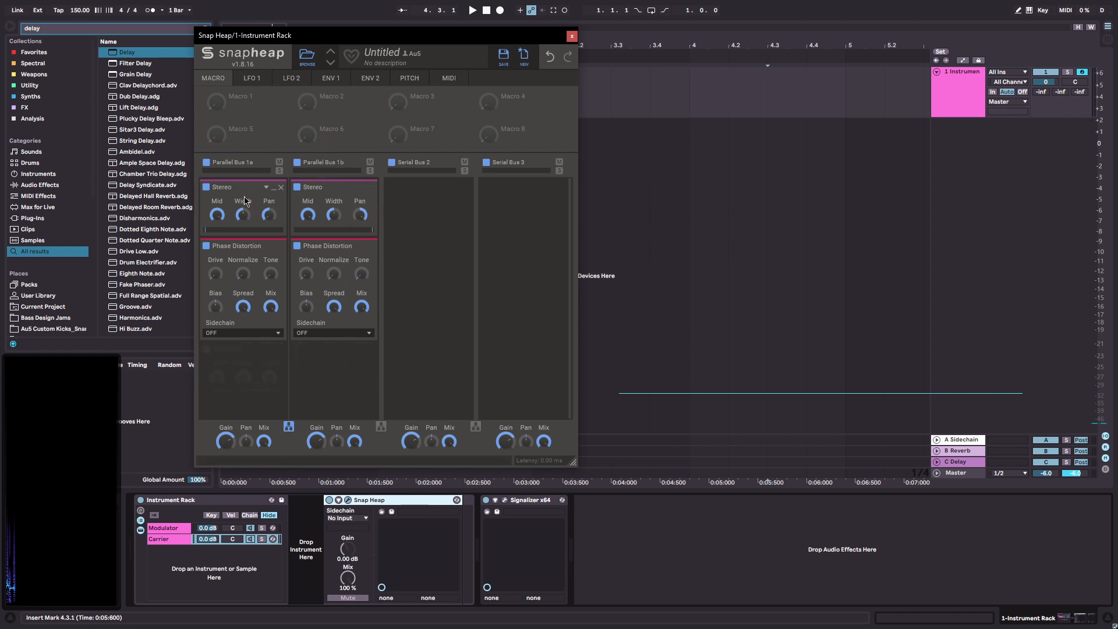
- Place a second Stereo effect with centred pan and minimum Width below the first in both parallel buses, and enlarge the Snap Heap window
{"action": "left_click_drag", "start_coordinate": [227, 186], "coordinate": [233, 252]}
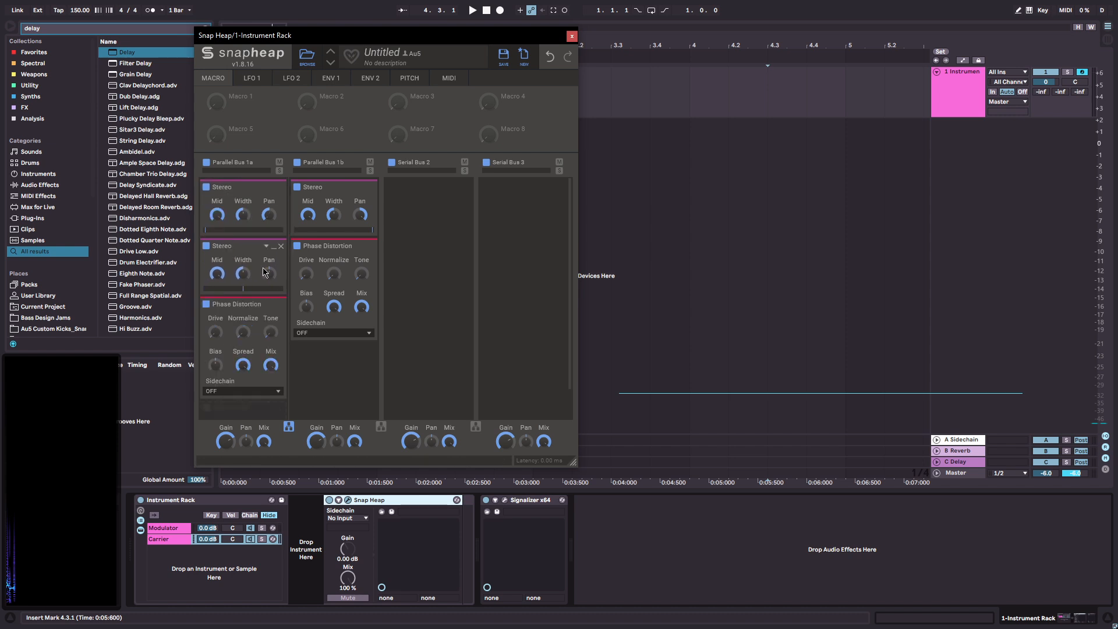
{"action": "left_click_drag", "start_coordinate": [244, 275], "coordinate": [335, 247]}
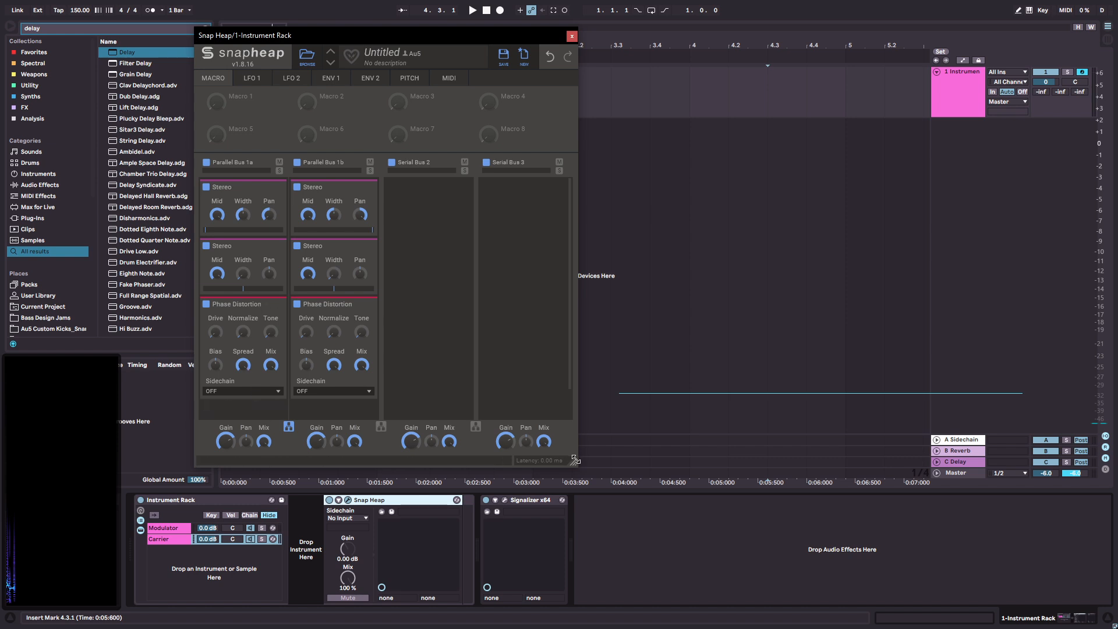
{"action": "left_click_drag", "start_coordinate": [573, 461], "coordinate": [570, 549]}
{"action": "left_click_drag", "start_coordinate": [374, 36], "coordinate": [553, 20]}
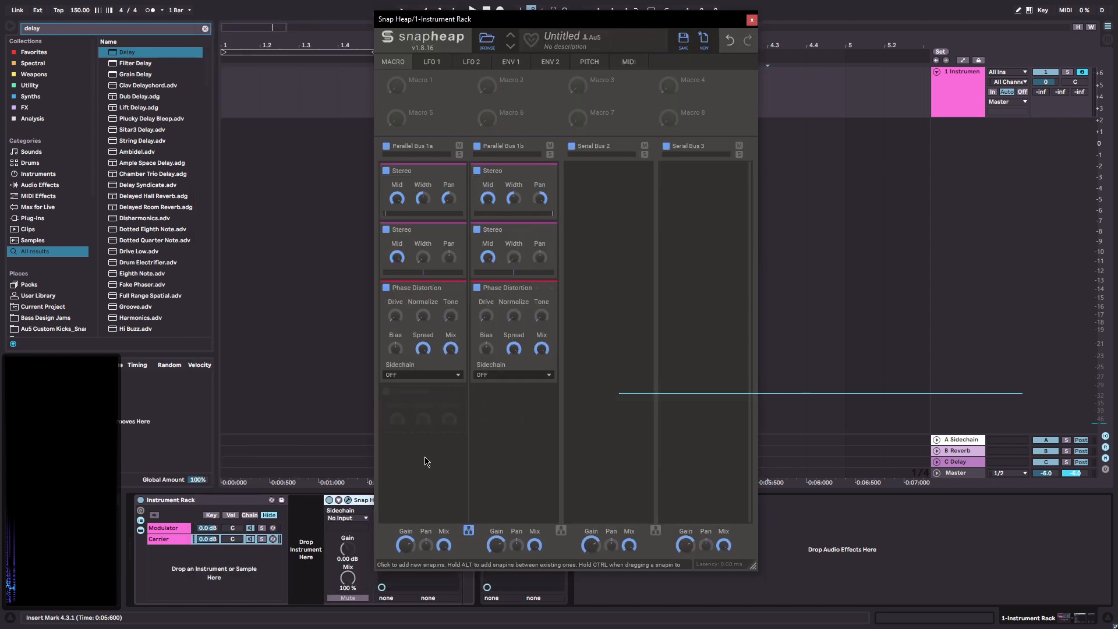
- Add a Ring Mod effect below Phase Distortion in Parallel Bus 1a and copy it to Parallel Bus 1b
{"action": "left_click", "coordinate": [414, 408]}
{"action": "left_click", "coordinate": [563, 486]}
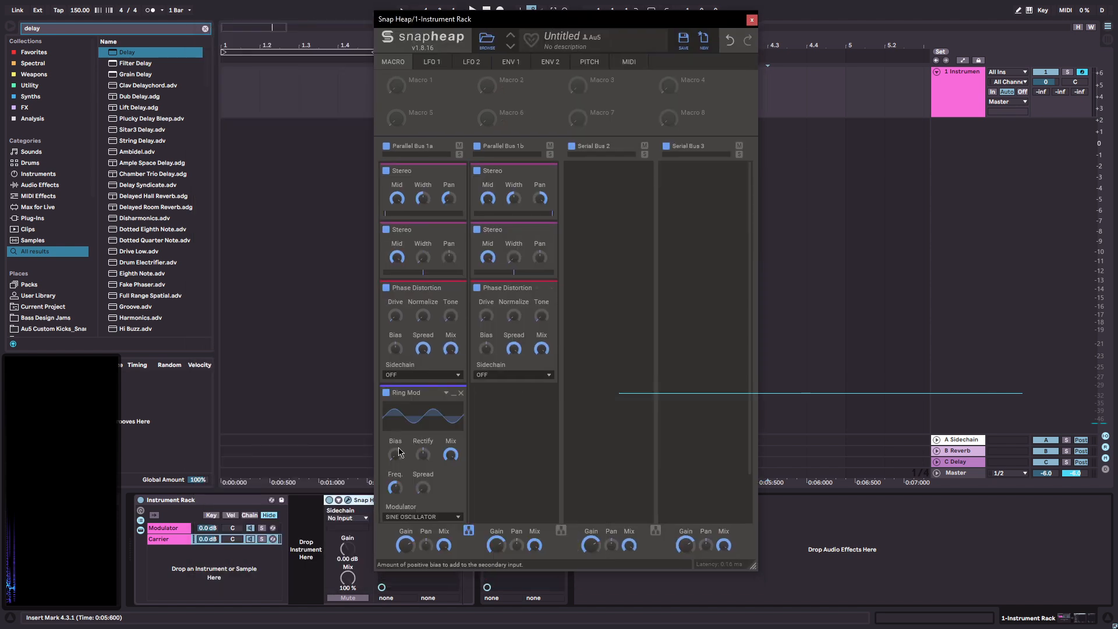
{"action": "left_click_drag", "start_coordinate": [408, 393], "coordinate": [498, 394]}
{"action": "scroll", "coordinate": [431, 418], "scroll_direction": "down", "scroll_amount": 1}
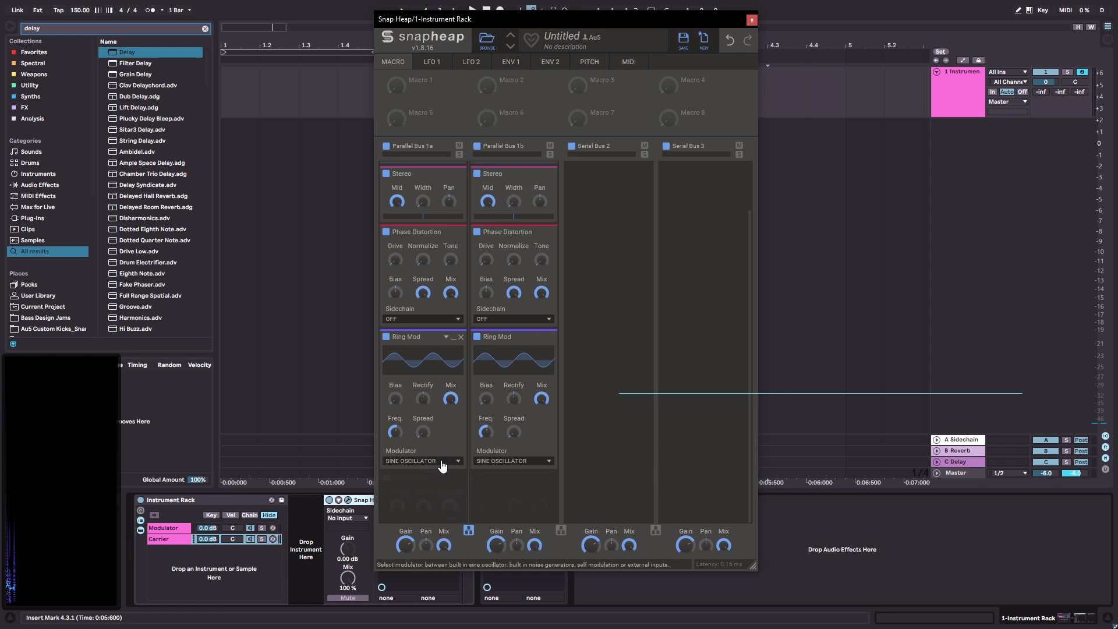
- Set the Modulator source of both Ring Mod effects to External
{"action": "left_click", "coordinate": [420, 461]}
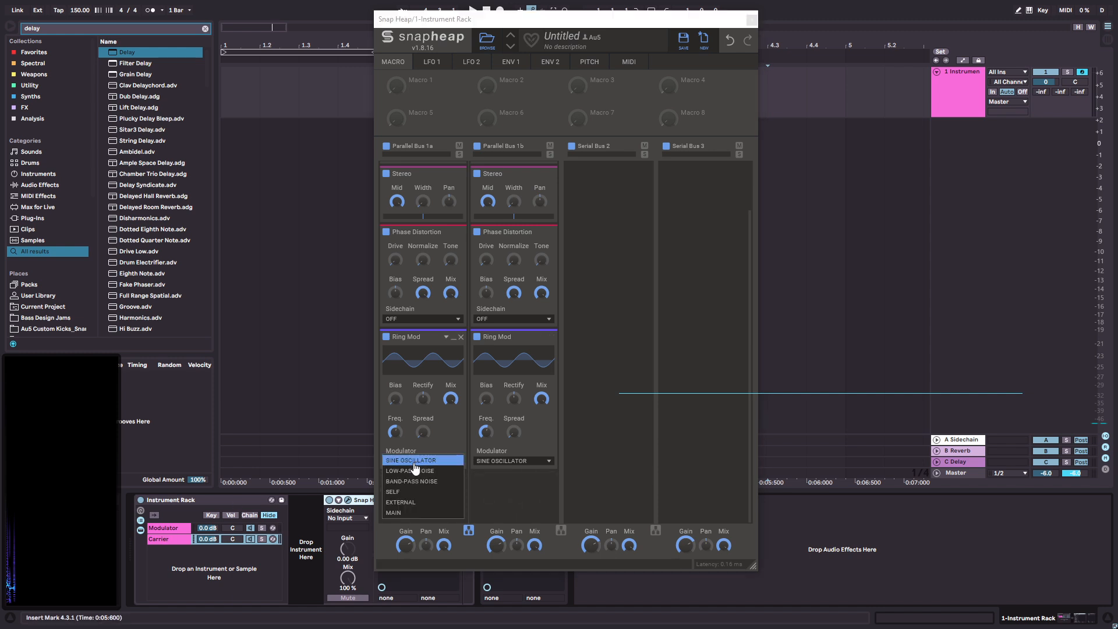
{"action": "left_click", "coordinate": [423, 502]}
{"action": "left_click", "coordinate": [512, 461]}
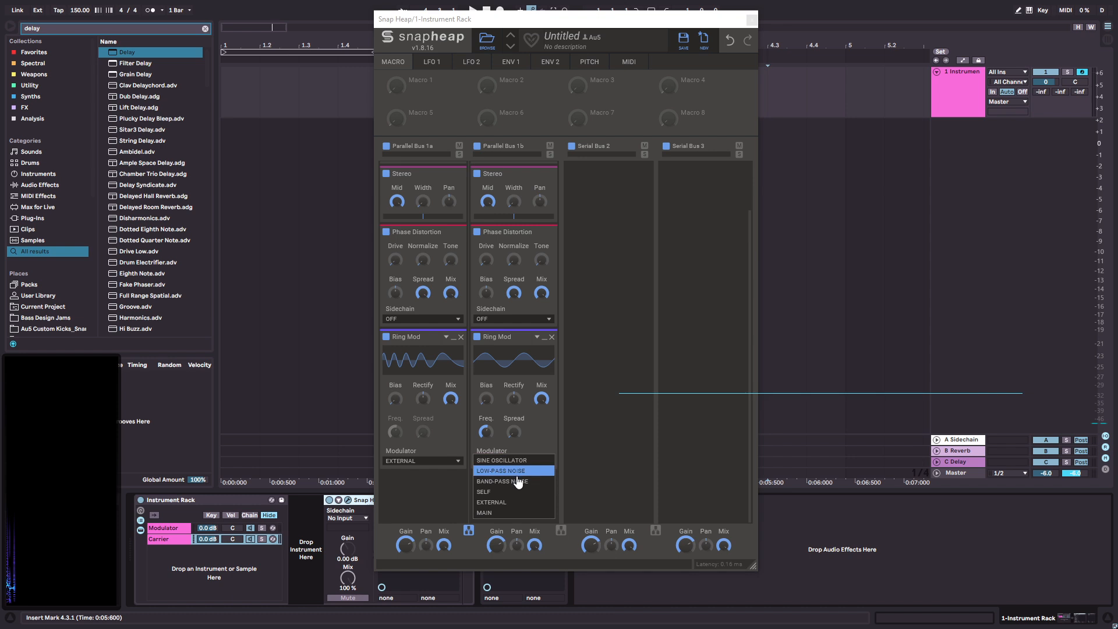
{"action": "left_click", "coordinate": [516, 502]}
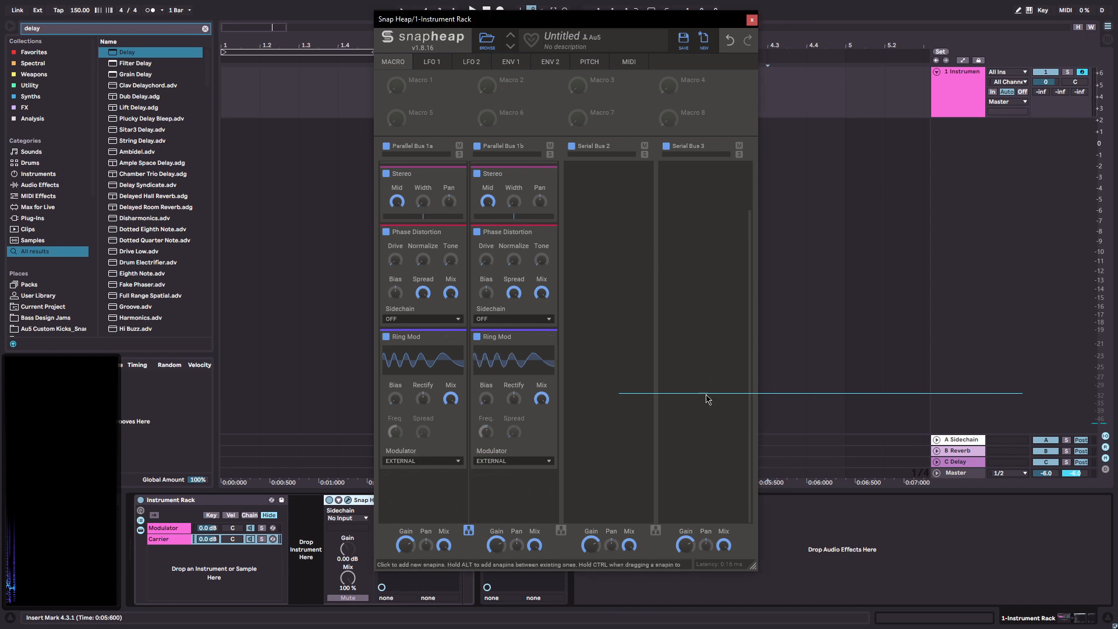
- Route Snap Heap's sidechain from 1-Instrument Rack, tapped at Instrument Rack | Modulator | Post FX
{"action": "left_click_drag", "start_coordinate": [546, 25], "coordinate": [710, 28]}
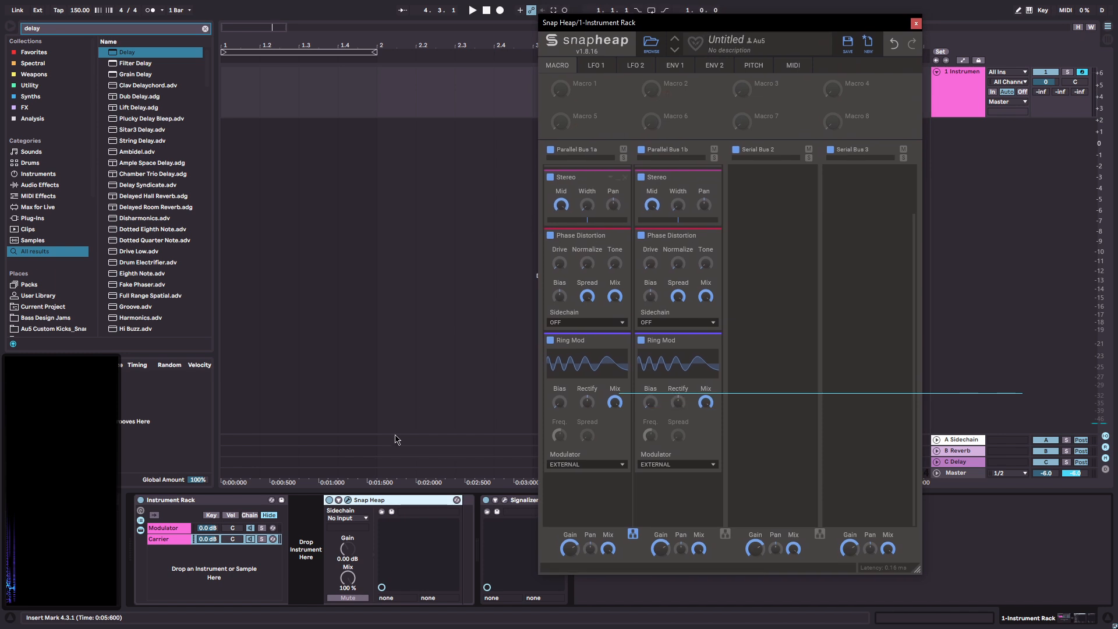
{"action": "left_click", "coordinate": [376, 510]}
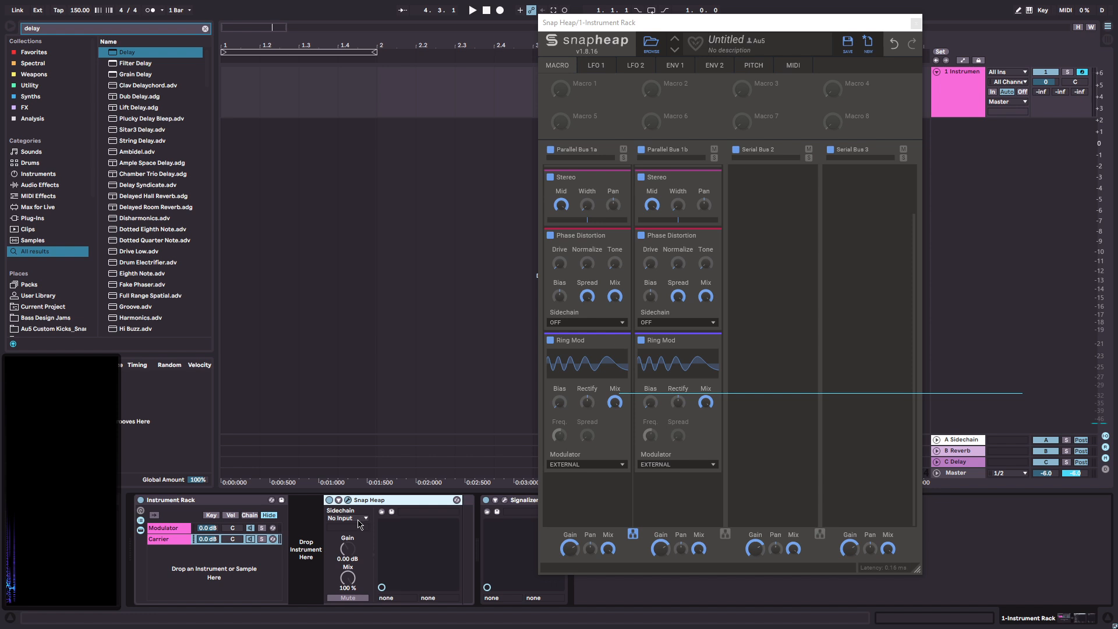
{"action": "left_click", "coordinate": [355, 518]}
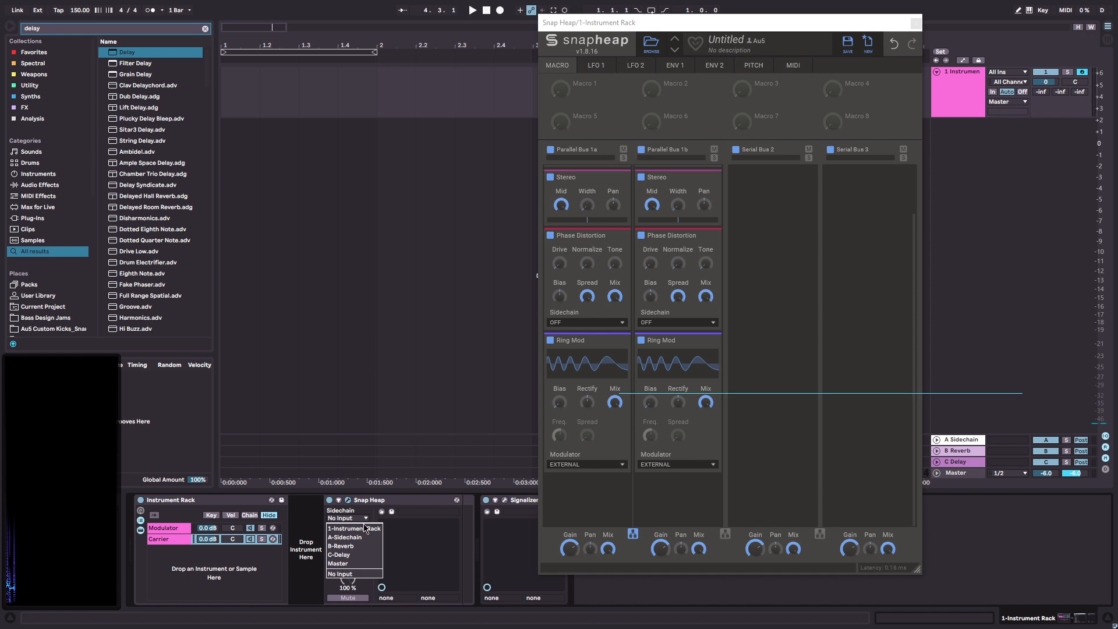
{"action": "left_click", "coordinate": [354, 528]}
{"action": "left_click", "coordinate": [356, 528]}
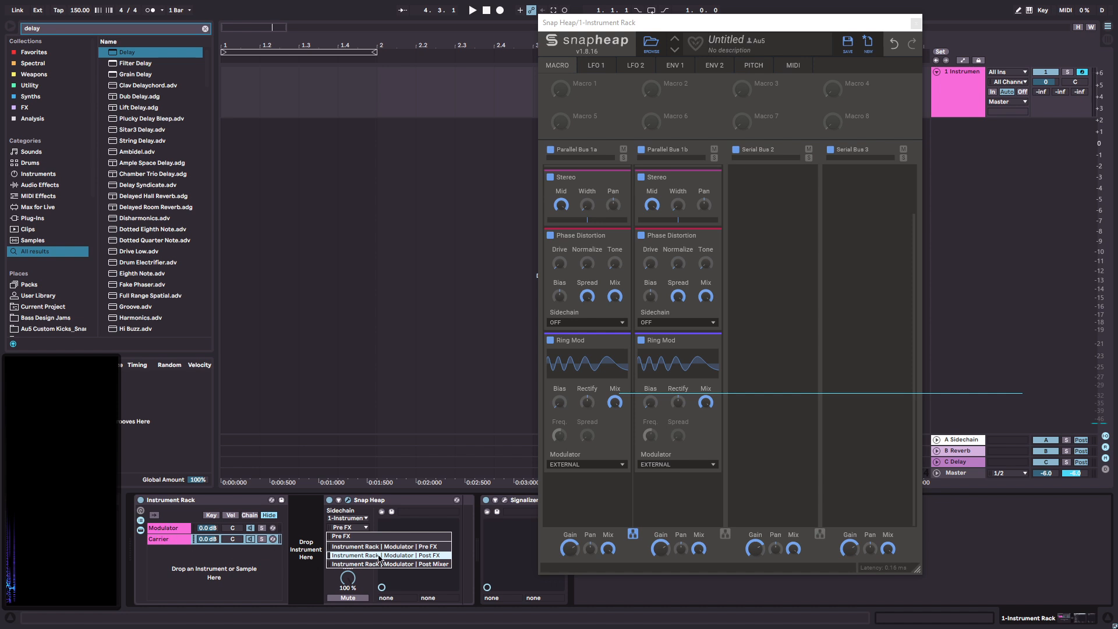
{"action": "left_click", "coordinate": [443, 558]}
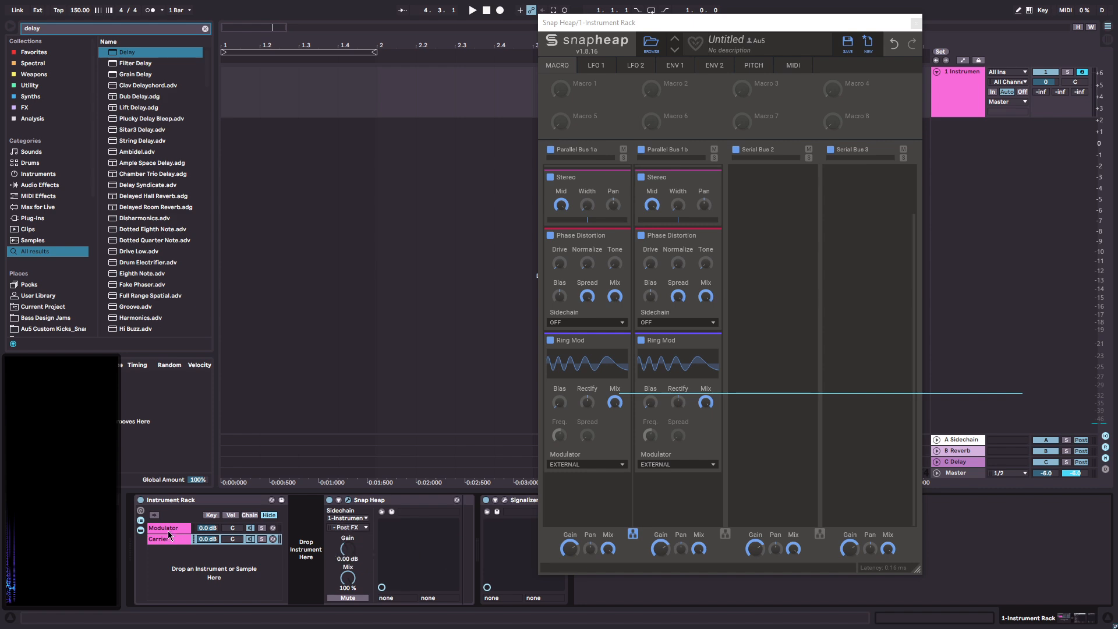
- Review the Modulator chain's devices and check Snap Heap's sidechain tap point against the Modulator Post FX option
{"action": "left_click_drag", "start_coordinate": [725, 22], "coordinate": [775, 39]}
{"action": "left_click", "coordinate": [172, 529]}
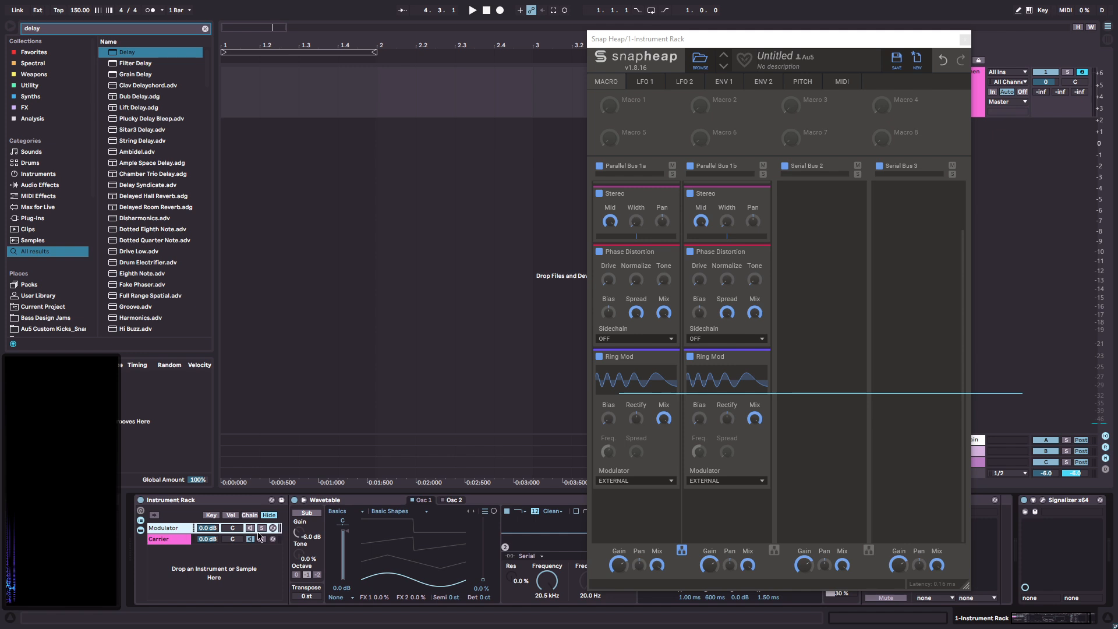
{"action": "left_click", "coordinate": [169, 527]}
{"action": "left_click", "coordinate": [354, 528]}
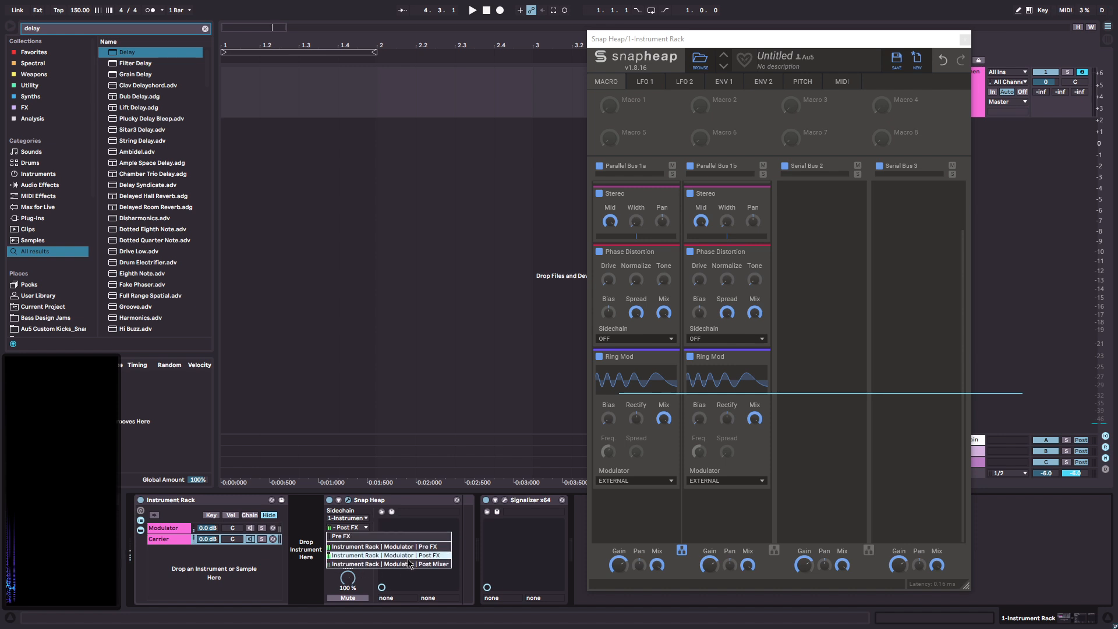
{"action": "left_click", "coordinate": [427, 558]}
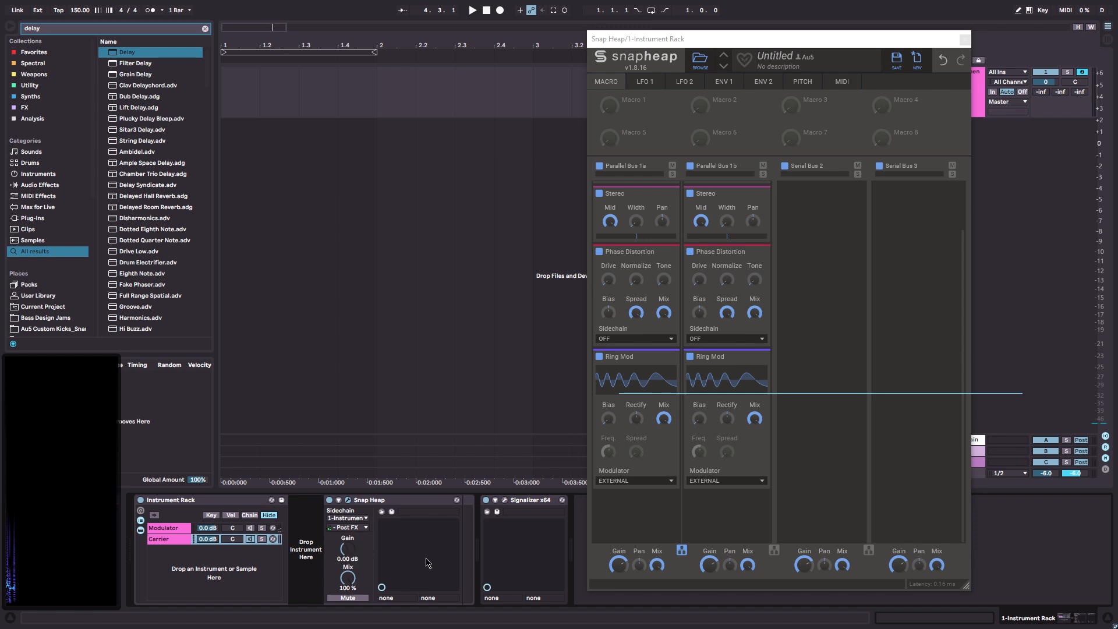
{"action": "left_click", "coordinate": [173, 531]}
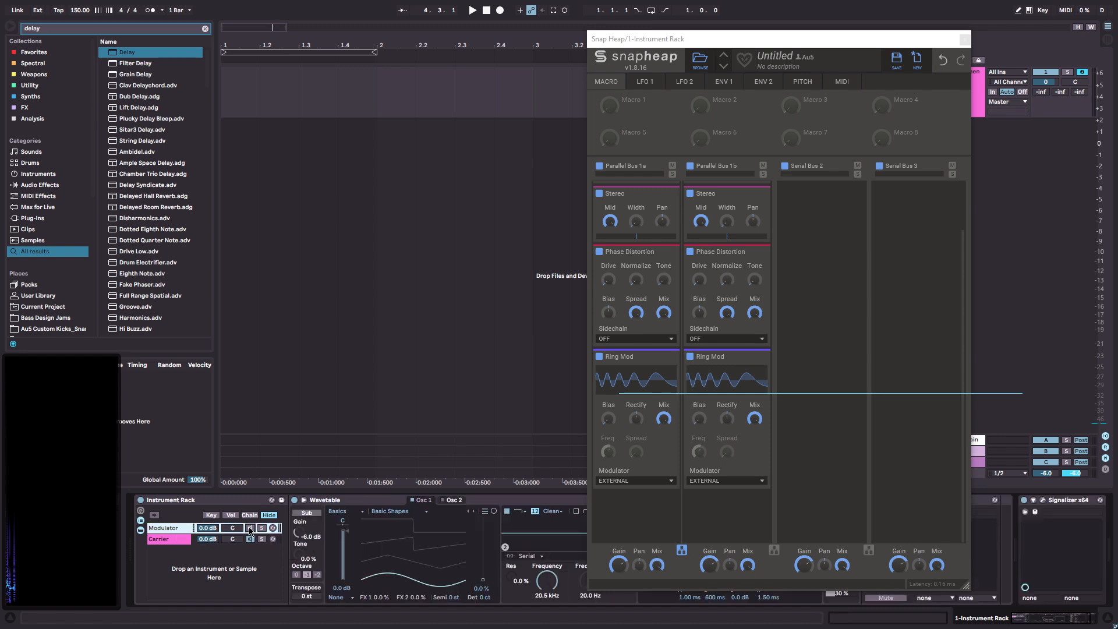
{"action": "left_click", "coordinate": [175, 528]}
{"action": "left_click", "coordinate": [356, 528]}
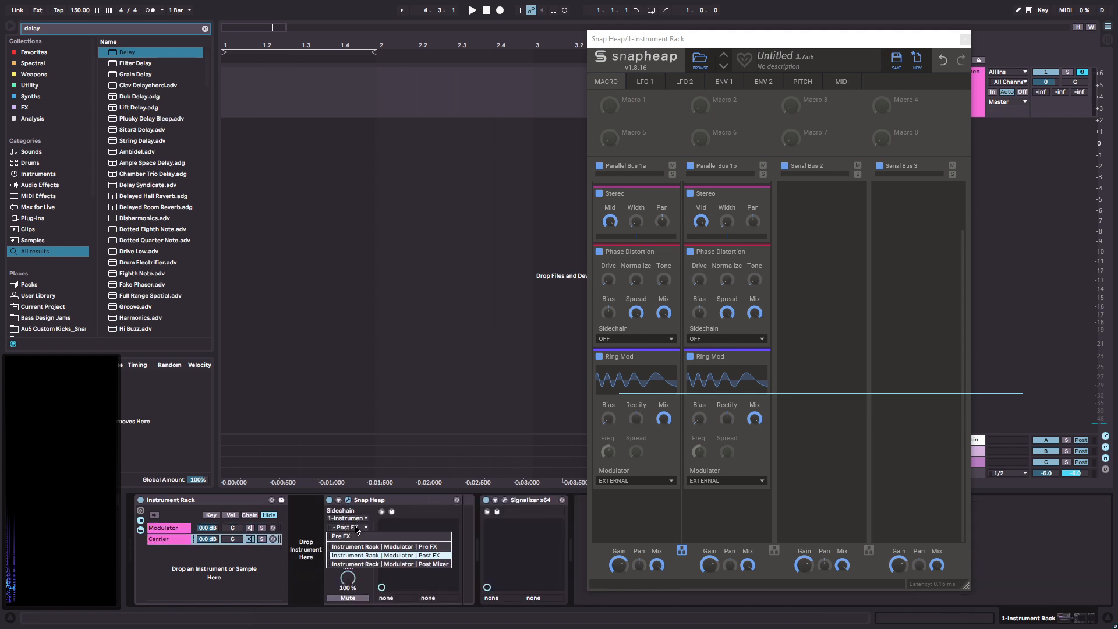
{"action": "left_click", "coordinate": [370, 556]}
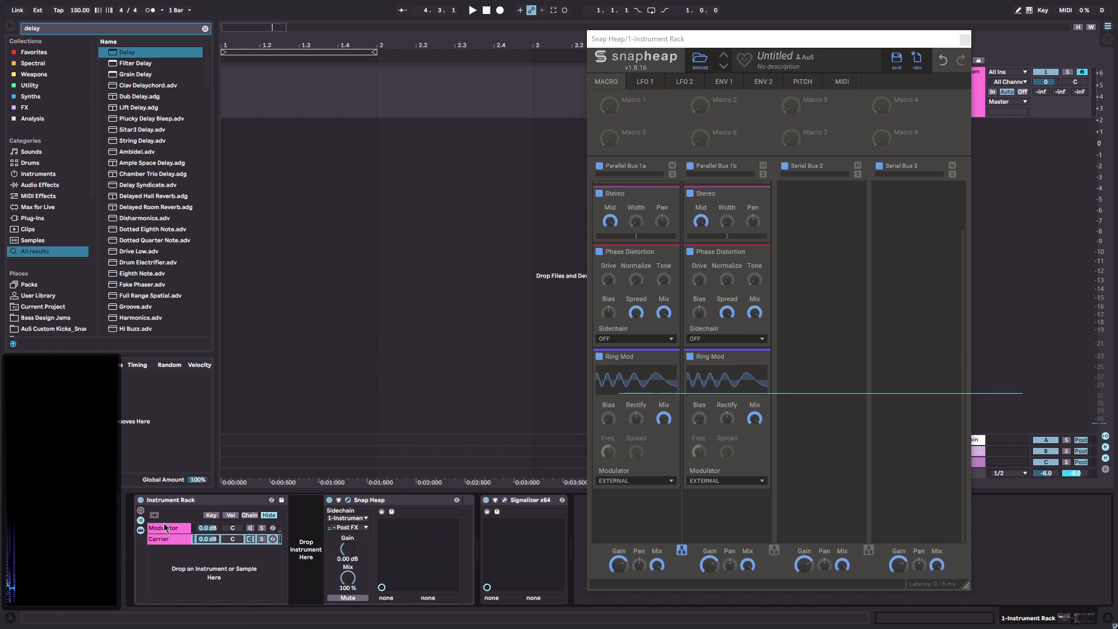
- Show the Modulator chain's devices, bring the Snap Heap window back beside them, and adjust the output pan of its parallel buses
{"action": "left_click", "coordinate": [165, 528]}
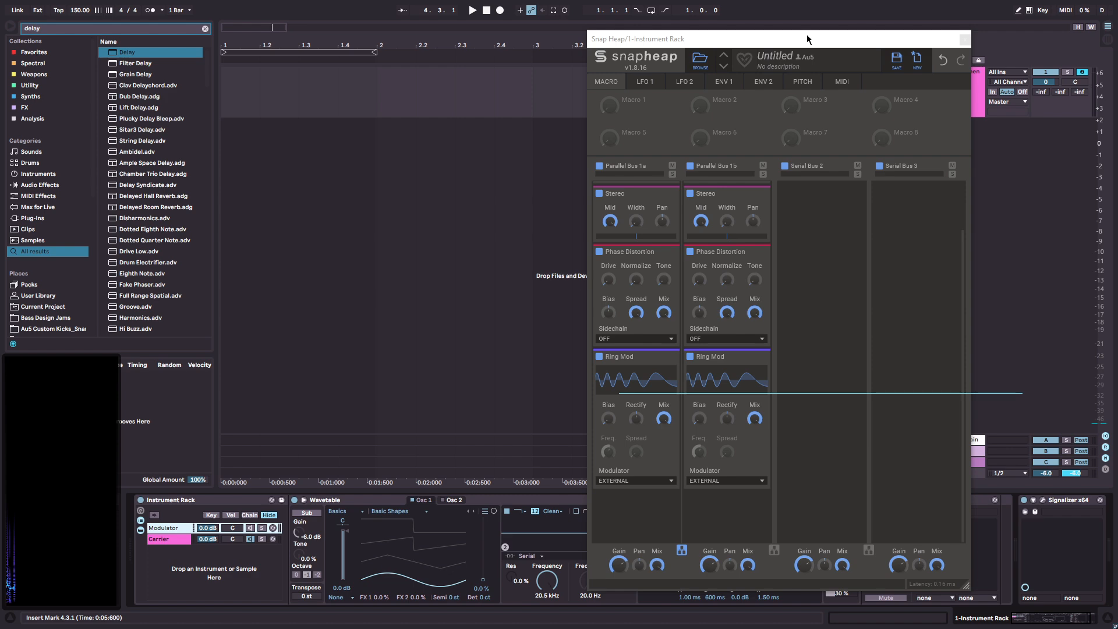
{"action": "key", "text": "ctrl+alt+p"}
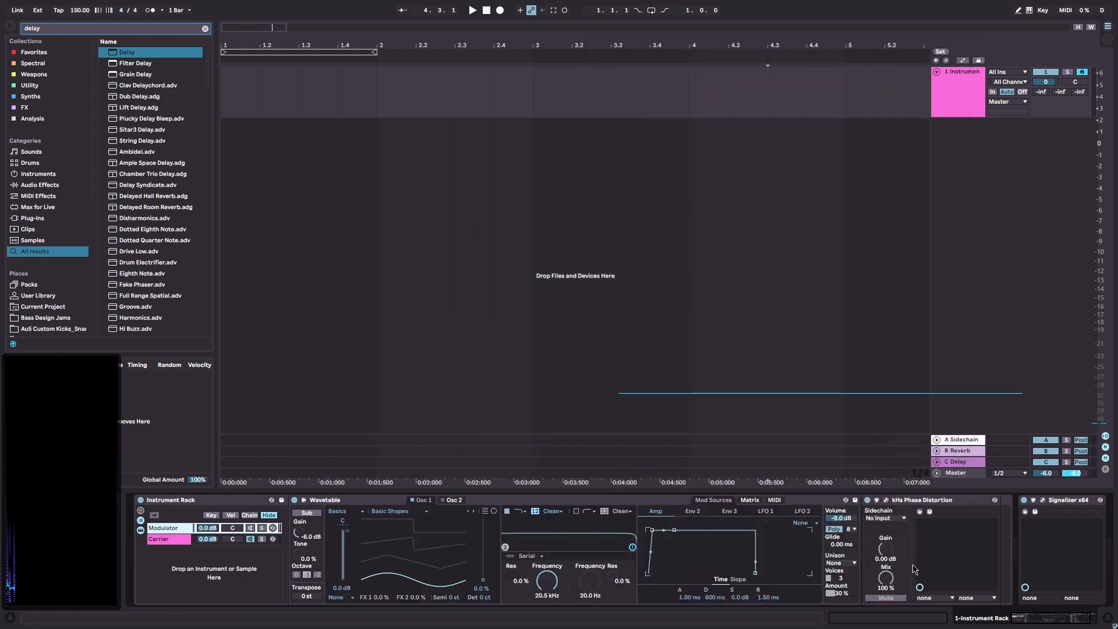
{"action": "left_click", "coordinate": [1041, 622]}
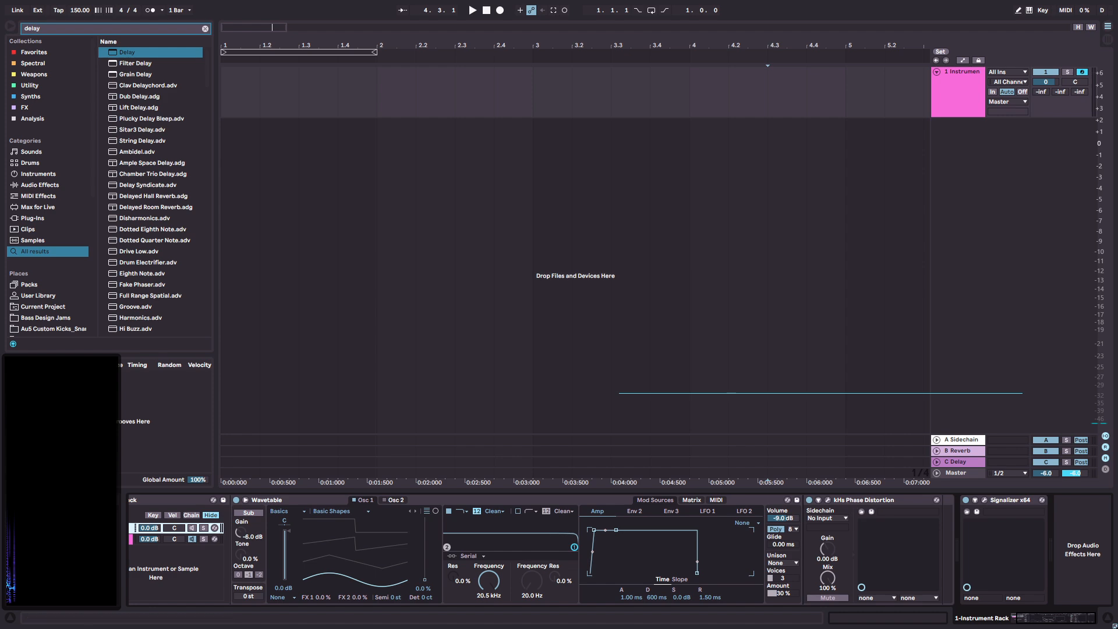
{"action": "left_click", "coordinate": [827, 499]}
{"action": "left_click_drag", "start_coordinate": [811, 217], "coordinate": [556, 17]}
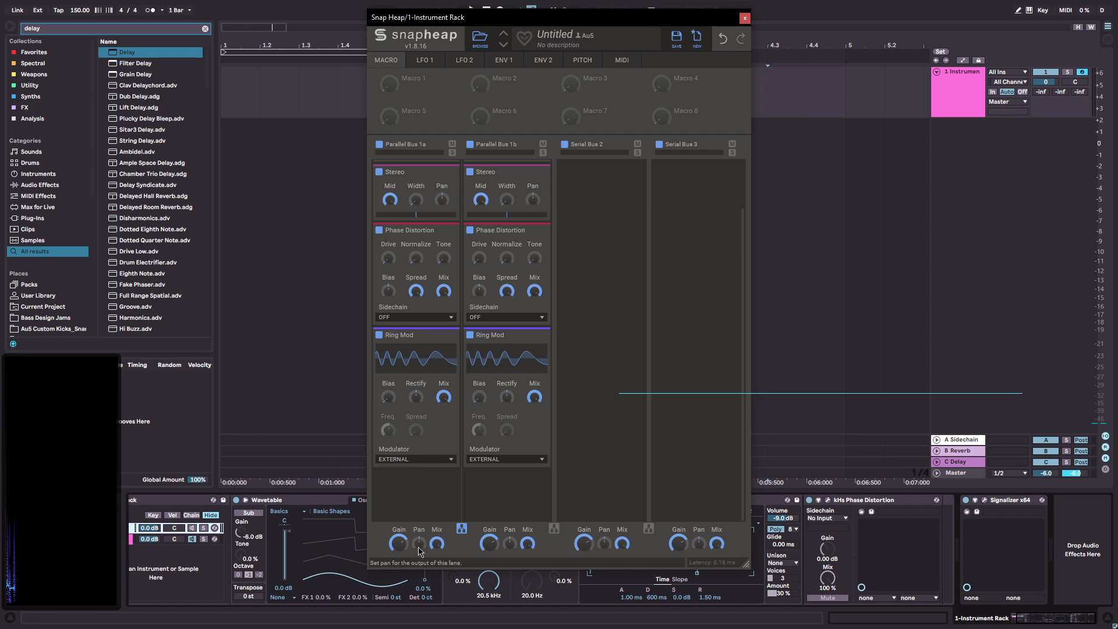
{"action": "left_click", "coordinate": [510, 543]}
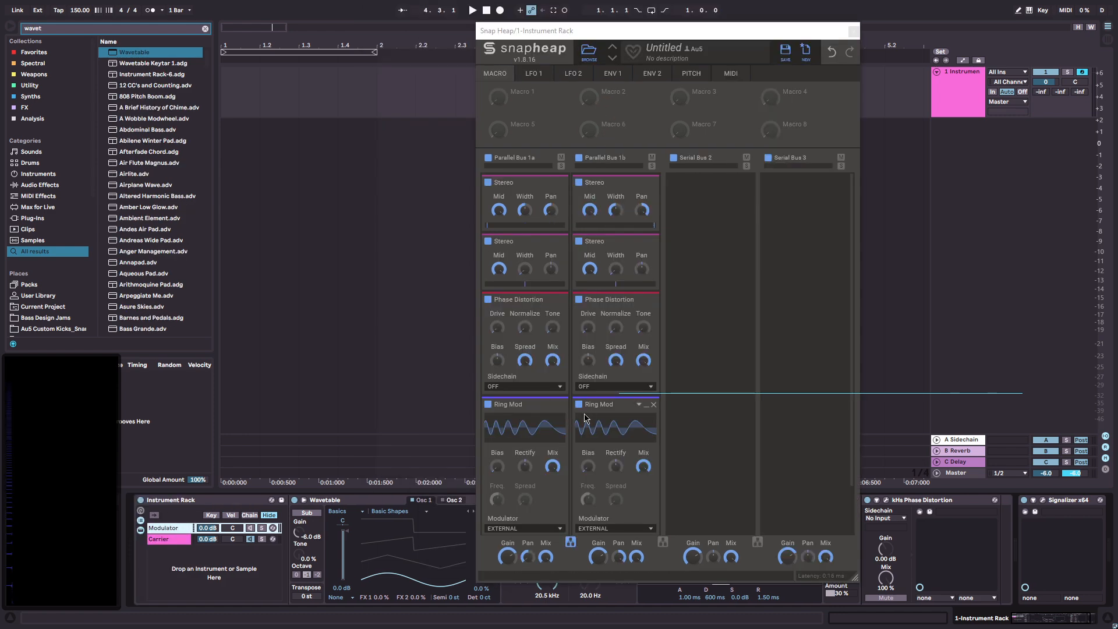
- Add a Stereo effect after the Ring Mod on Parallel Bus 1a and copy it to Parallel Bus 1b
{"action": "key", "text": "ctrl+z"}
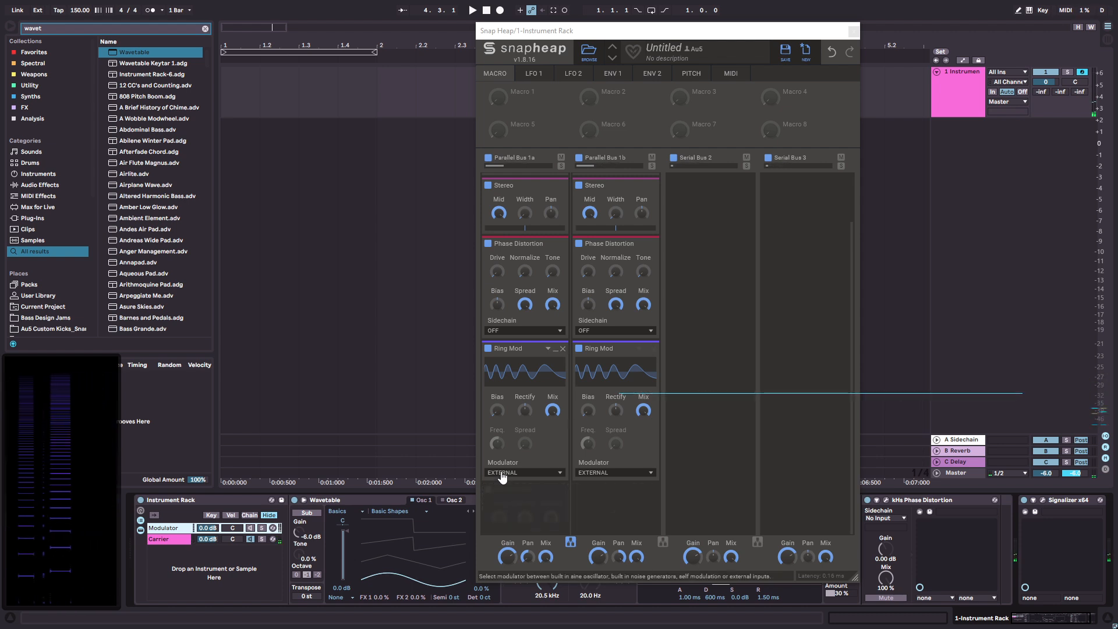
{"action": "key", "text": "ctrl+shift+z"}
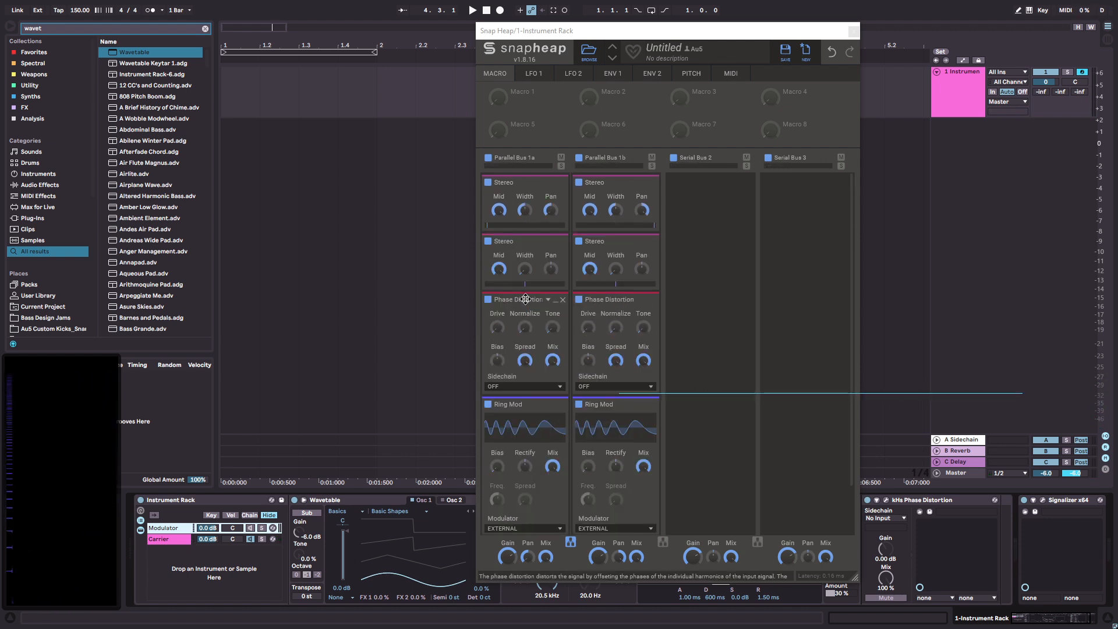
{"action": "left_click", "coordinate": [563, 241]}
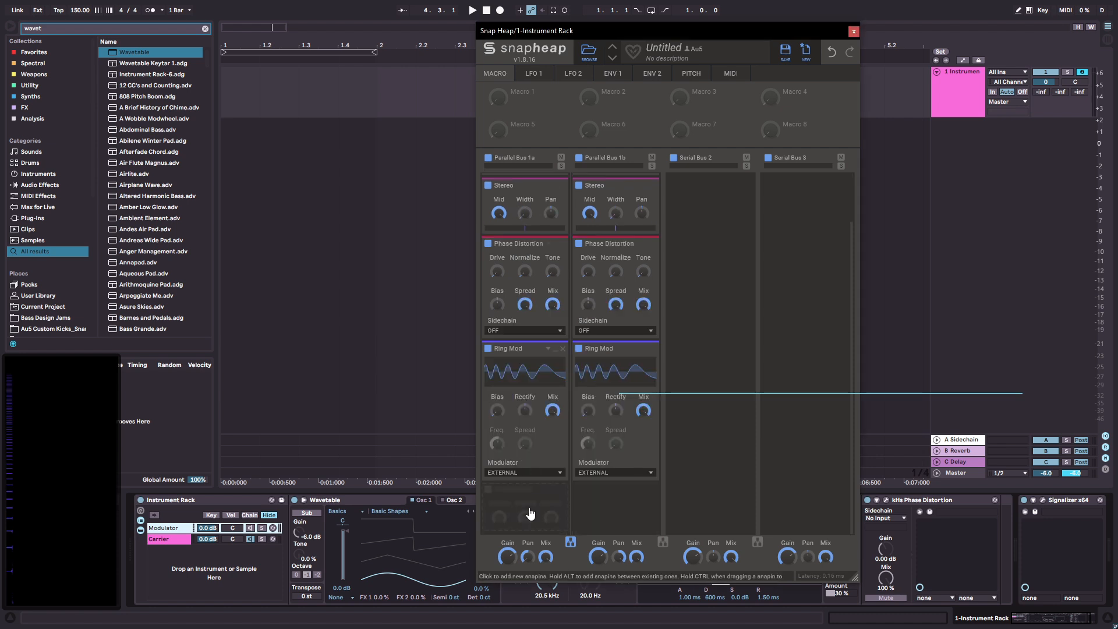
{"action": "left_click", "coordinate": [525, 506]}
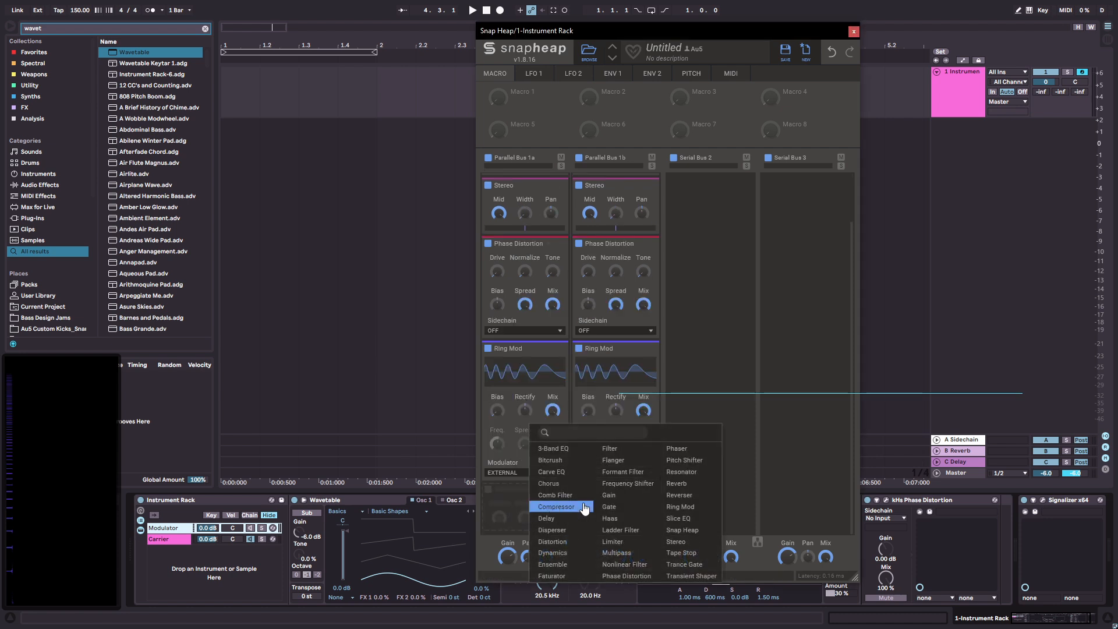
{"action": "left_click", "coordinate": [677, 541]}
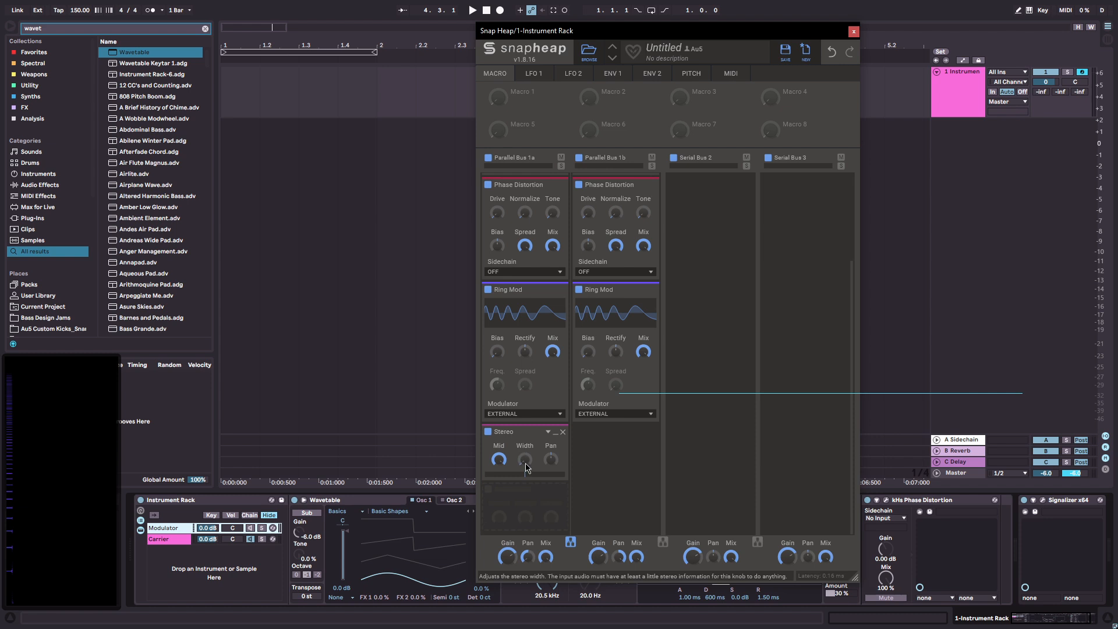
{"action": "left_click_drag", "start_coordinate": [505, 432], "coordinate": [608, 443]}
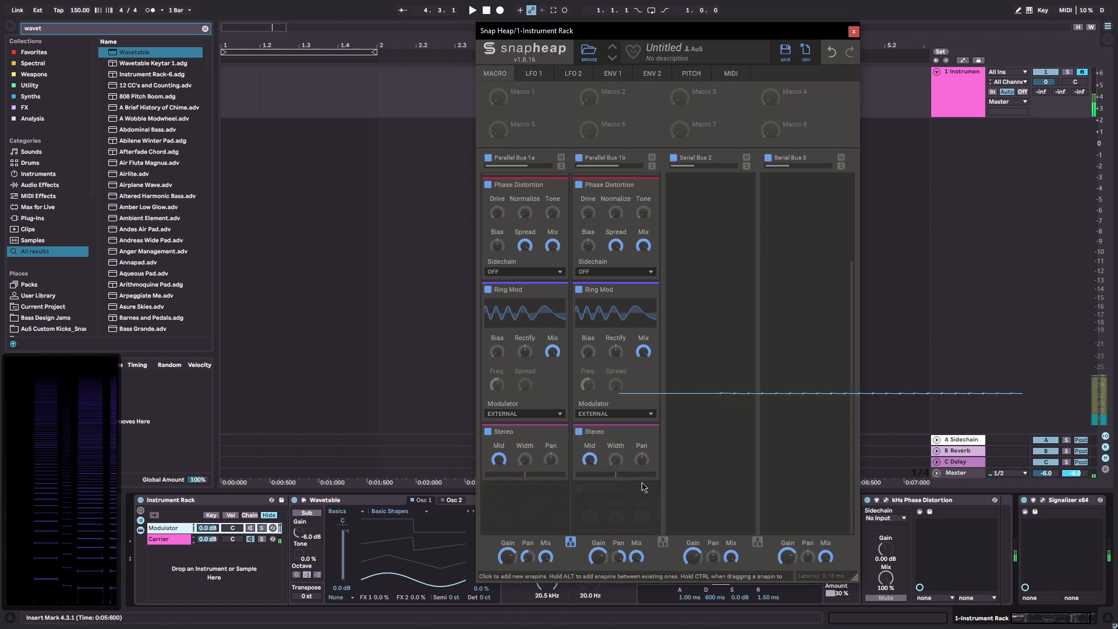
- Move the Snap Heap window clear of the rack's devices and shrink it
{"action": "left_click", "coordinate": [374, 581]}
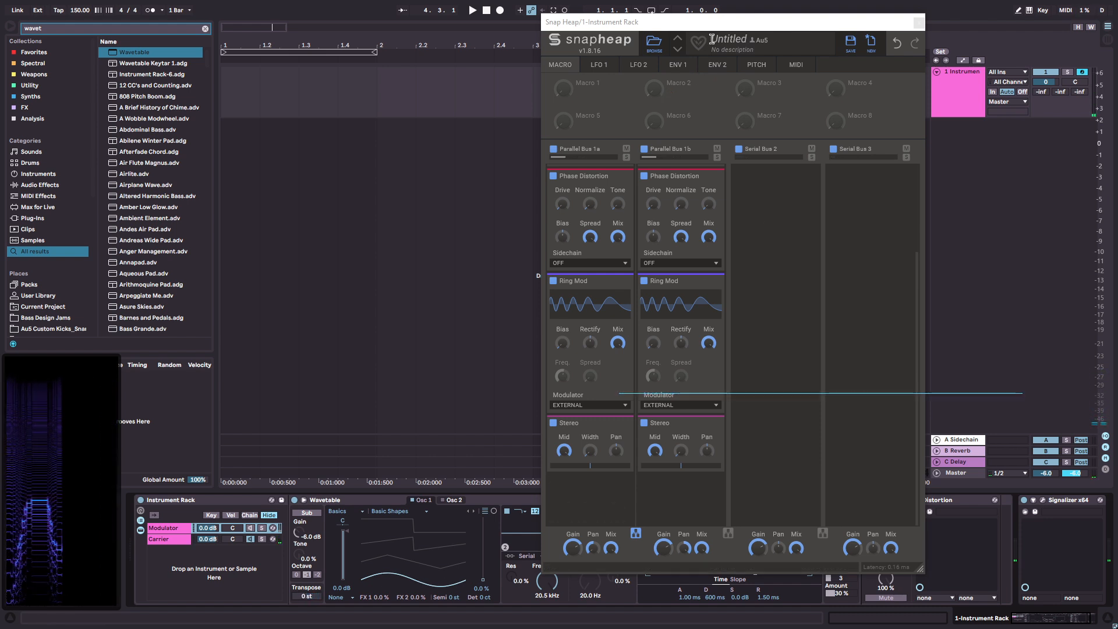
{"action": "left_click_drag", "start_coordinate": [714, 26], "coordinate": [405, 26]}
{"action": "left_click_drag", "start_coordinate": [611, 569], "coordinate": [535, 447]}
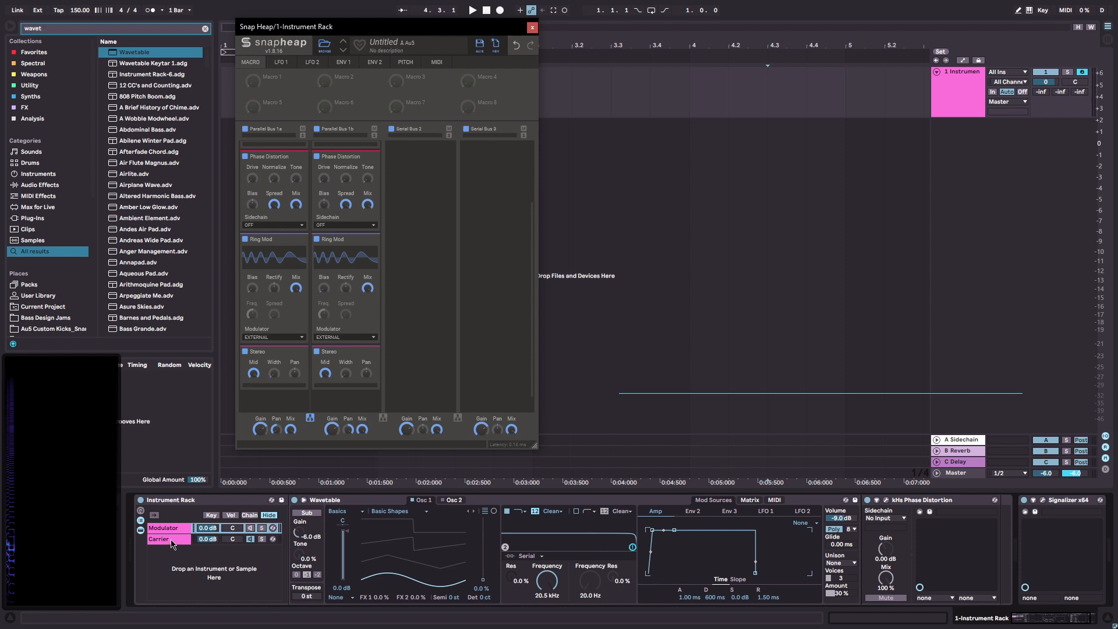
- Add a Utility after kHs Phase Distortion in the Modulator chain and invert the phase of its left and right inputs
{"action": "left_click", "coordinate": [172, 542]}
{"action": "left_click", "coordinate": [91, 31]}
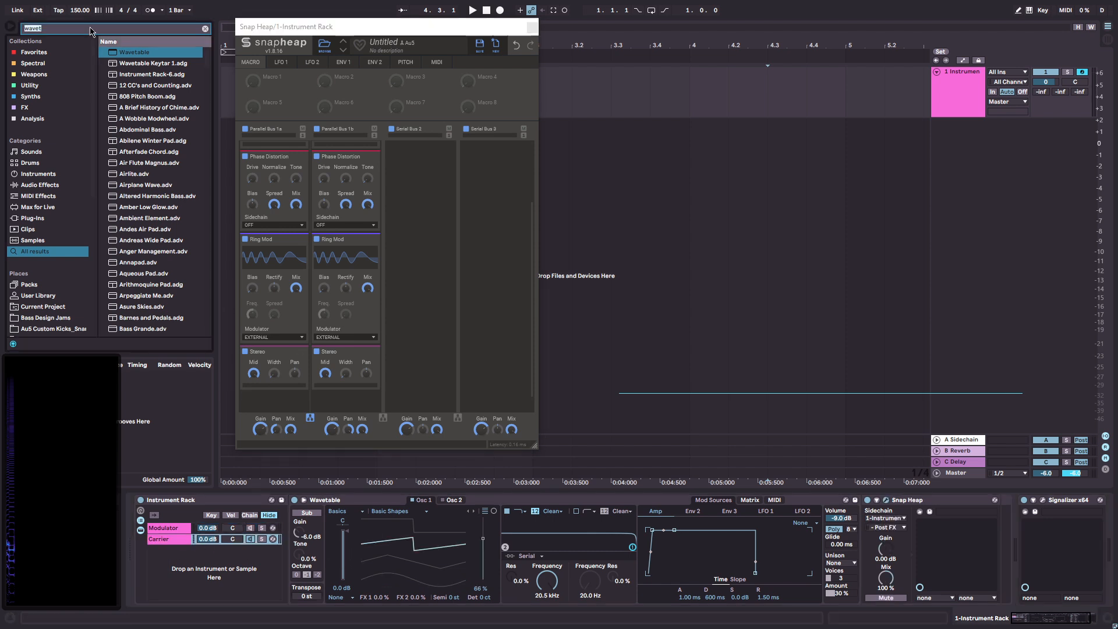
{"action": "type", "text": "util"}
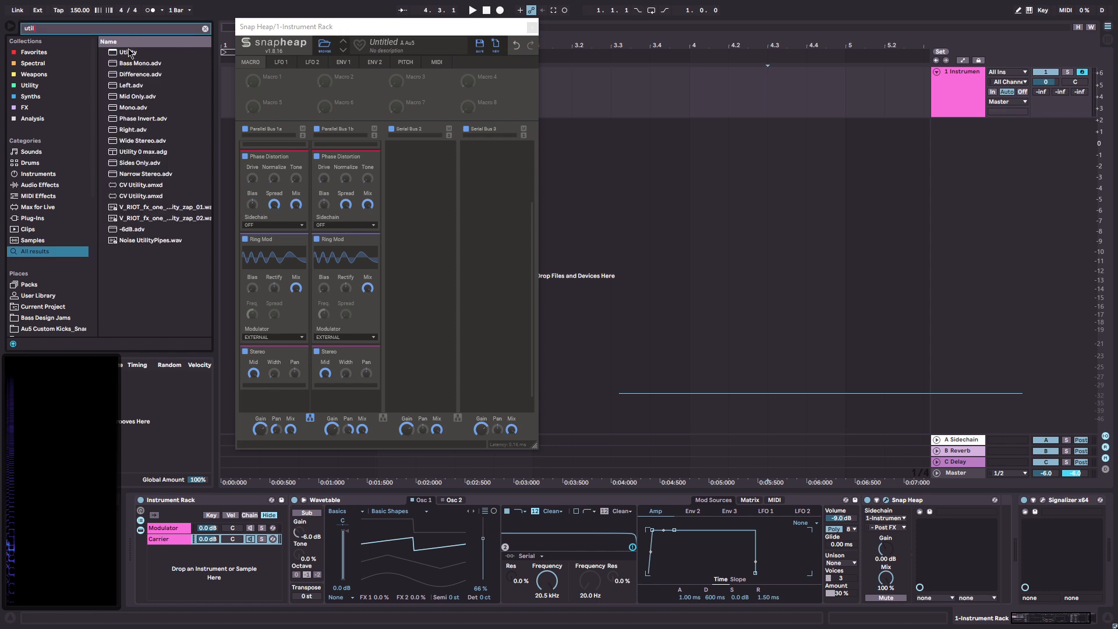
{"action": "left_click_drag", "start_coordinate": [129, 52], "coordinate": [169, 534]}
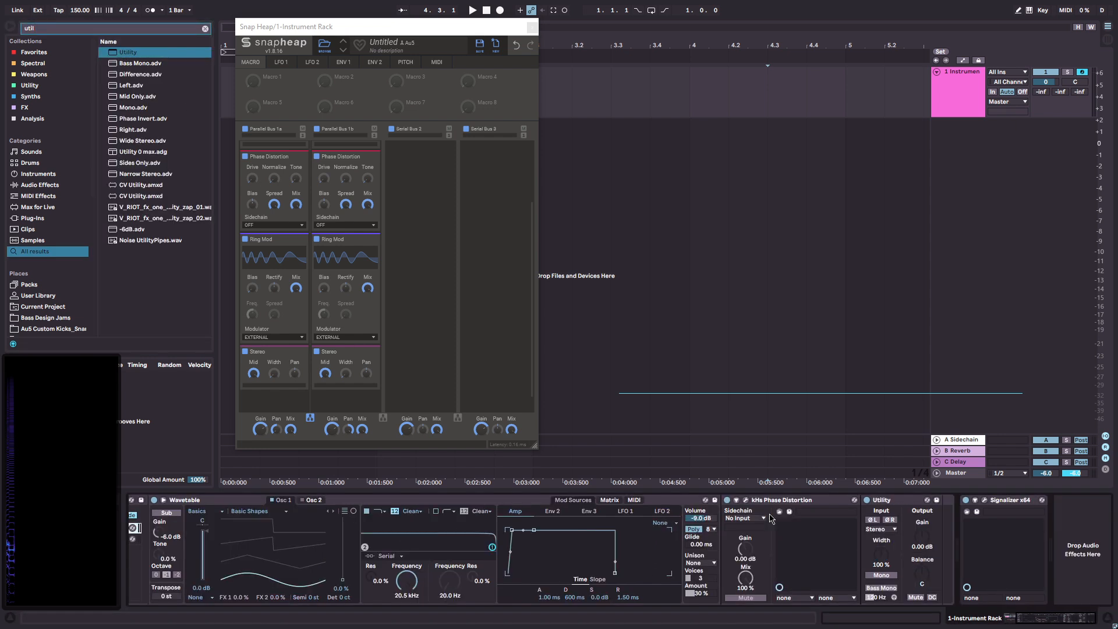
{"action": "left_click", "coordinate": [894, 522]}
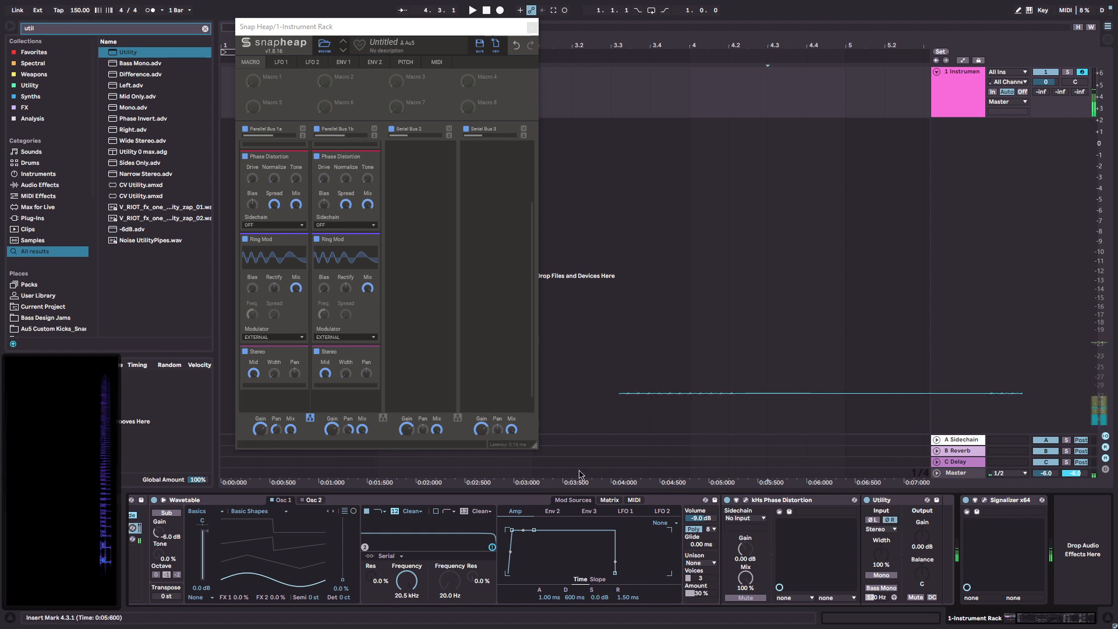
- Set the transpose of the Modulator chain's Wavetable to 20 st
{"action": "left_click_drag", "start_coordinate": [1039, 618], "coordinate": [1022, 617]}
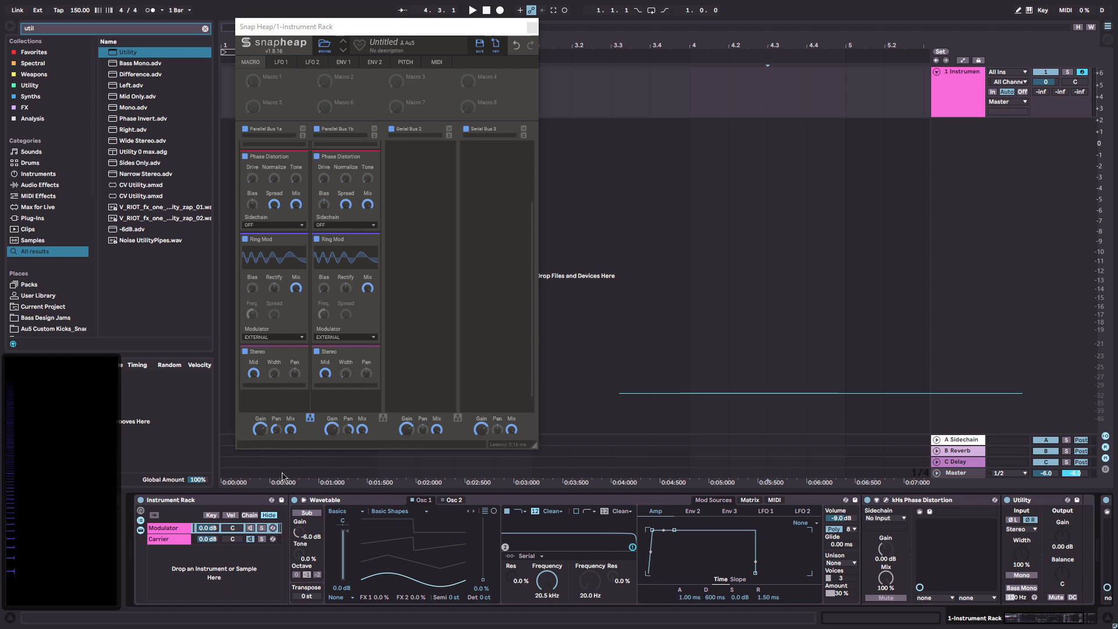
{"action": "scroll", "coordinate": [289, 291], "scroll_direction": "up", "scroll_amount": 2}
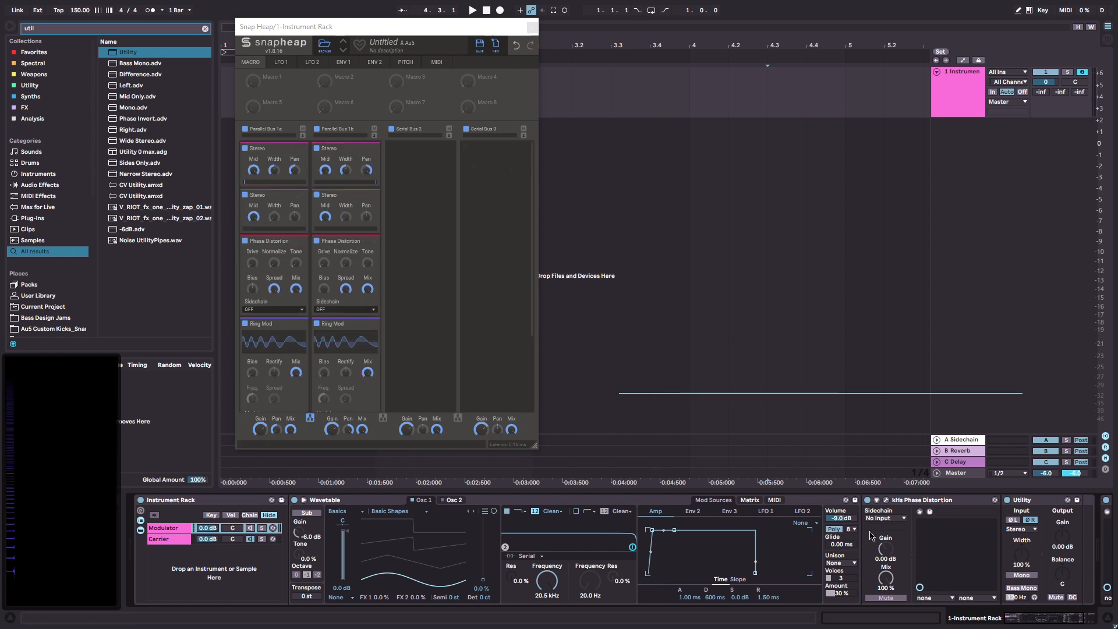
{"action": "left_click", "coordinate": [889, 509]}
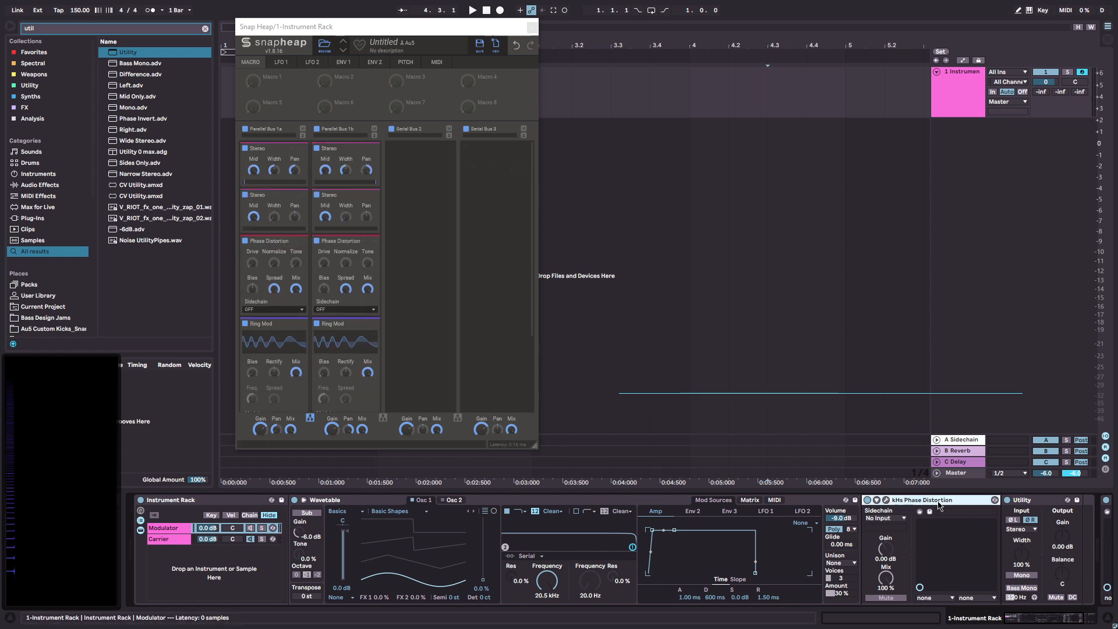
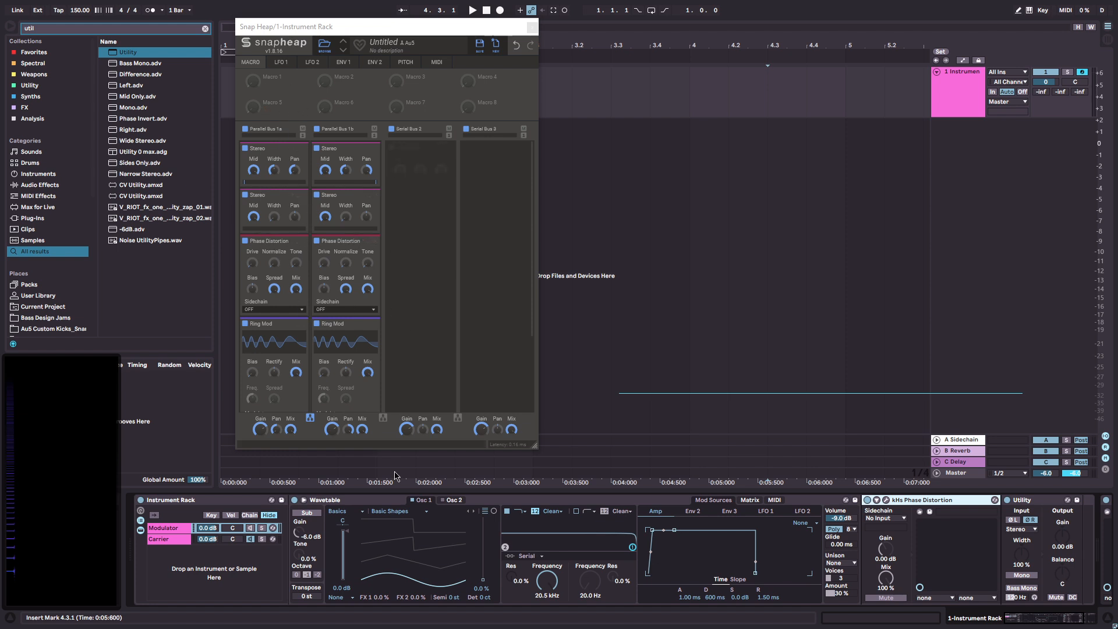
{"action": "left_click_drag", "start_coordinate": [306, 595], "coordinate": [307, 575]}
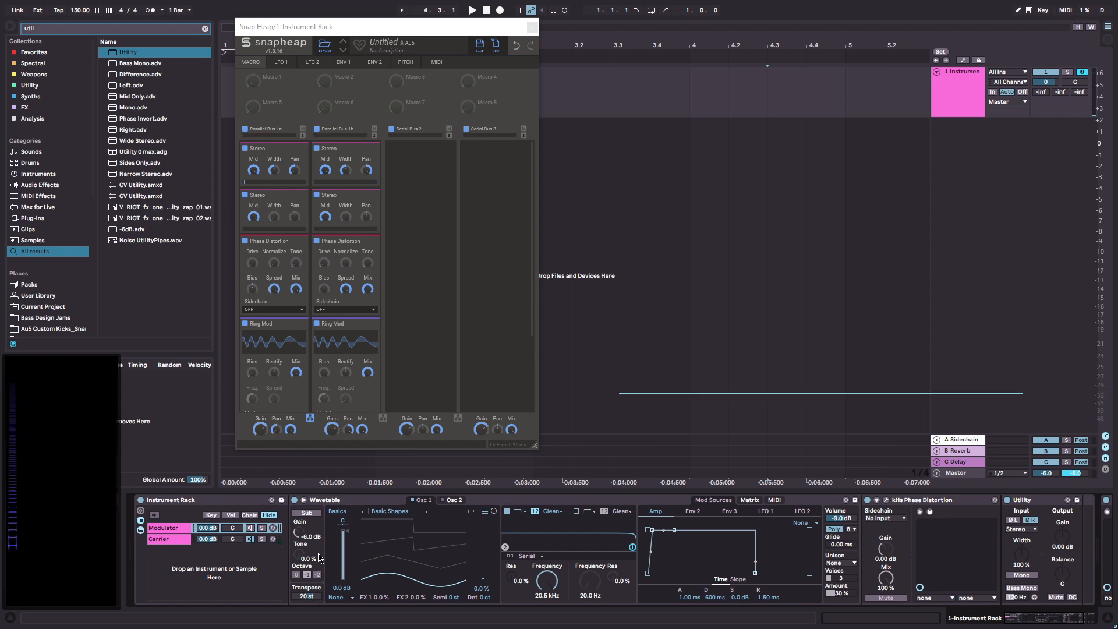
{"action": "left_click", "coordinate": [319, 558]}
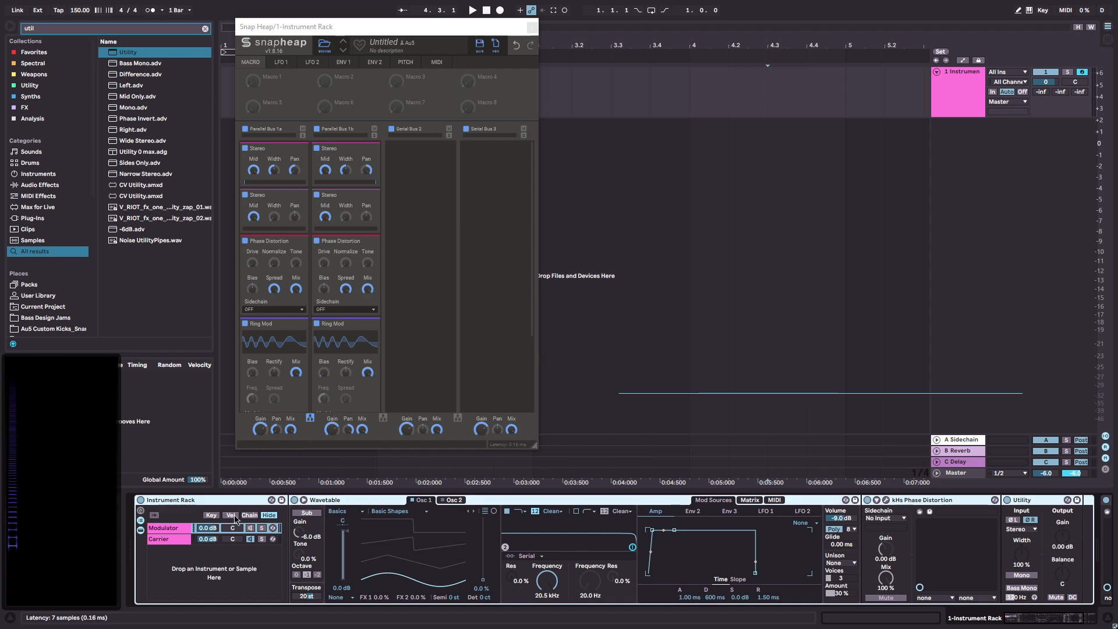
{"action": "left_click_drag", "start_coordinate": [1059, 623], "coordinate": [906, 620]}
{"action": "left_click_drag", "start_coordinate": [483, 516], "coordinate": [483, 579]}
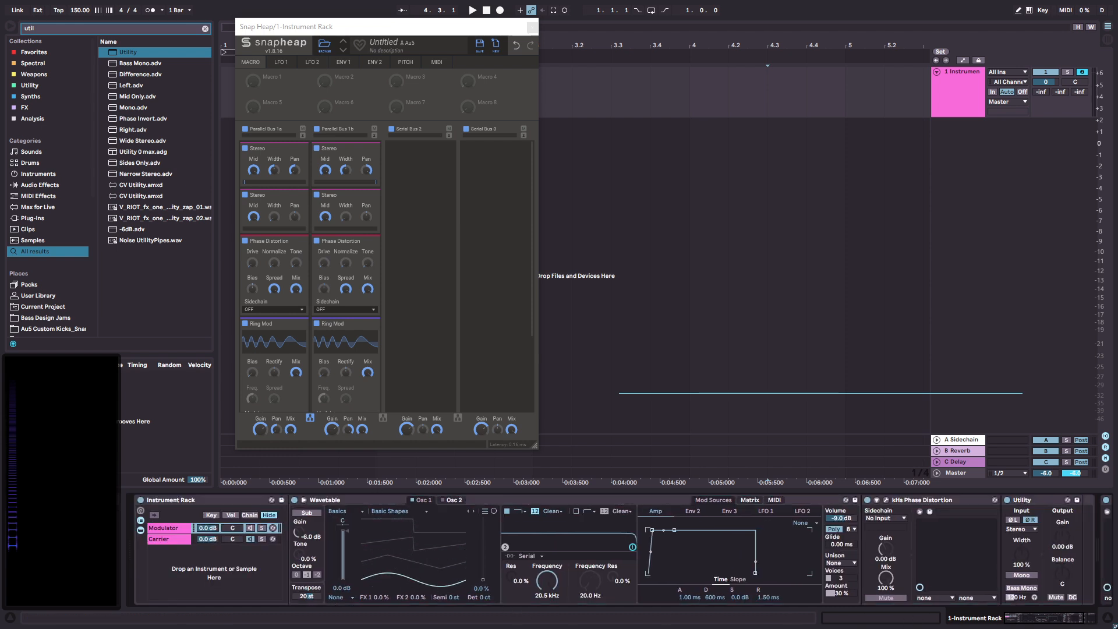
- Compare the devices of the Carrier and Modulator chains while auditioning the sound
{"action": "left_click", "coordinate": [160, 541]}
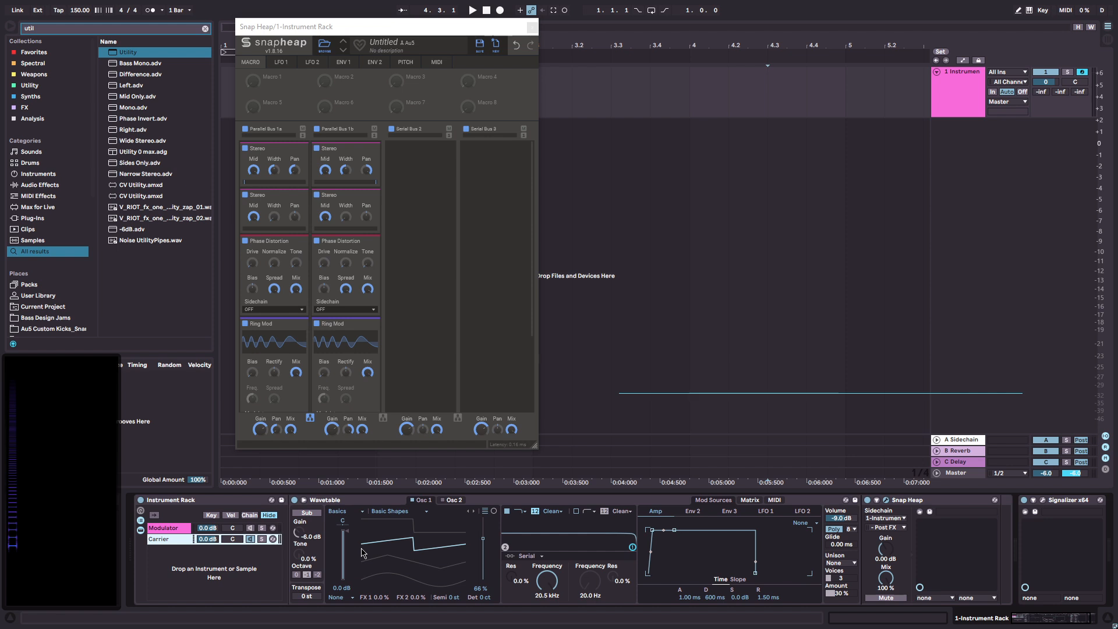
{"action": "left_click", "coordinate": [166, 538]}
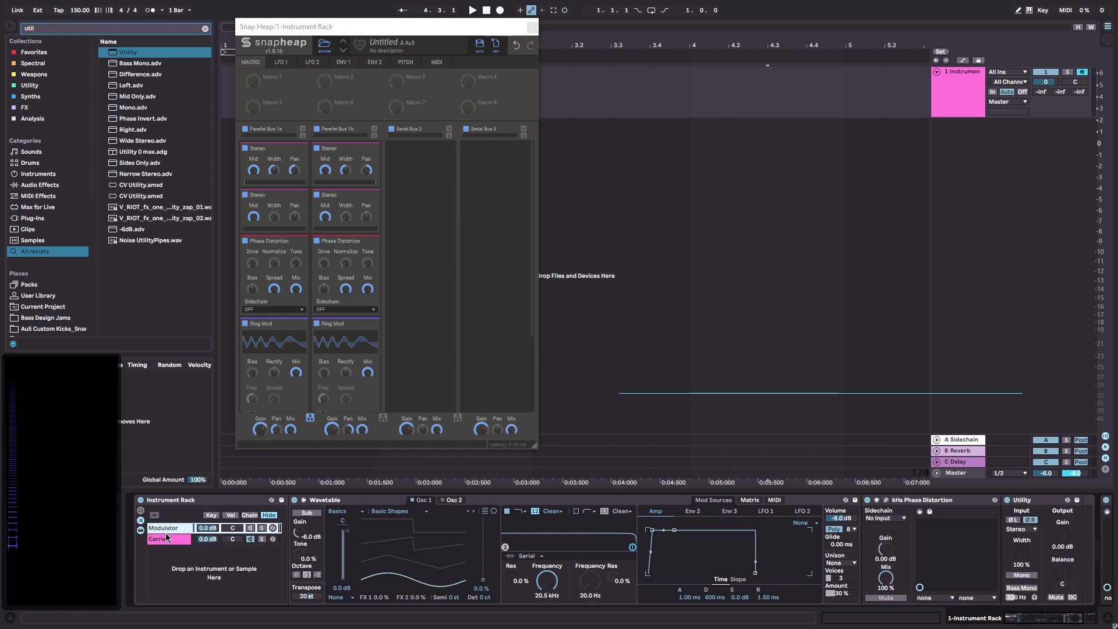
{"action": "left_click", "coordinate": [168, 540]}
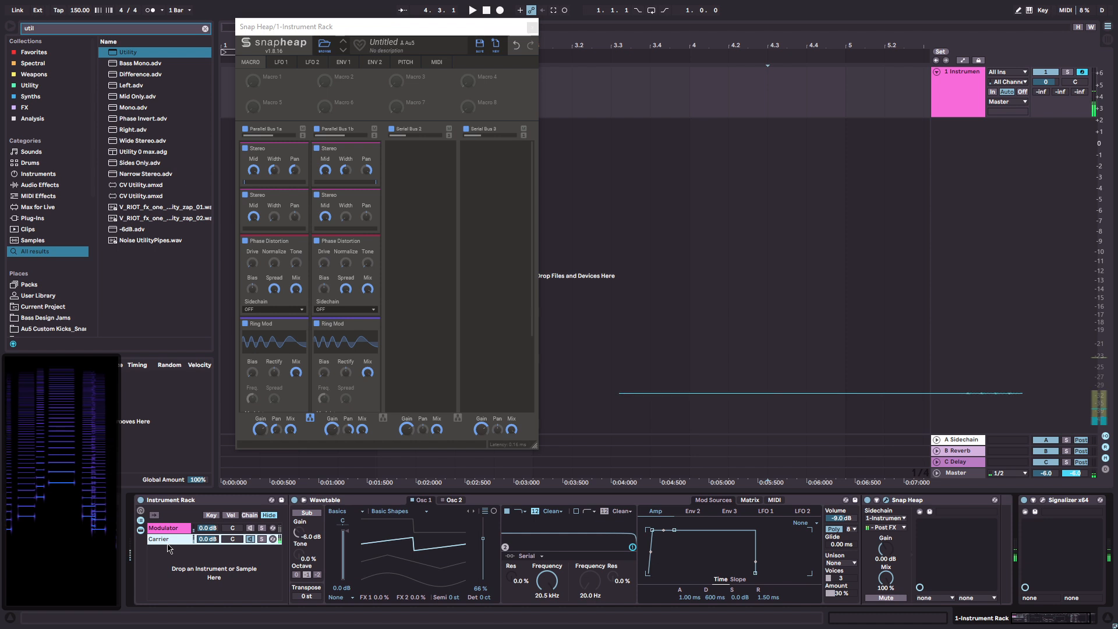
{"action": "left_click", "coordinate": [169, 528]}
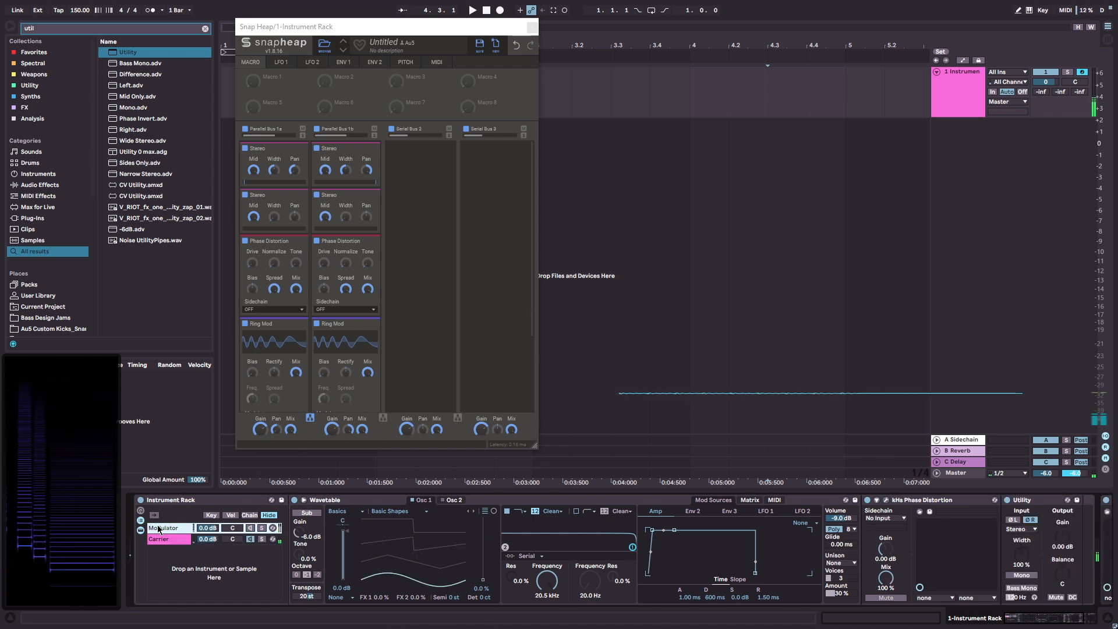
- On the Carrier's Wavetable, set the wavetable position to 100% and the unison to Classic with 7 voices and 46% amount
{"action": "left_click", "coordinate": [169, 539]}
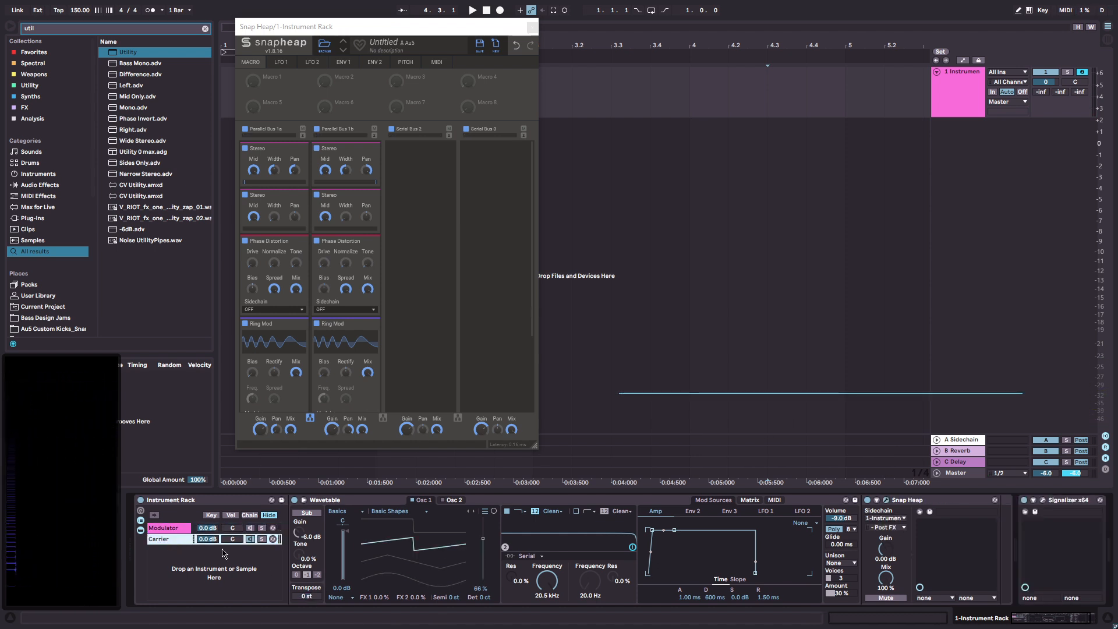
{"action": "left_click_drag", "start_coordinate": [429, 545], "coordinate": [429, 527]}
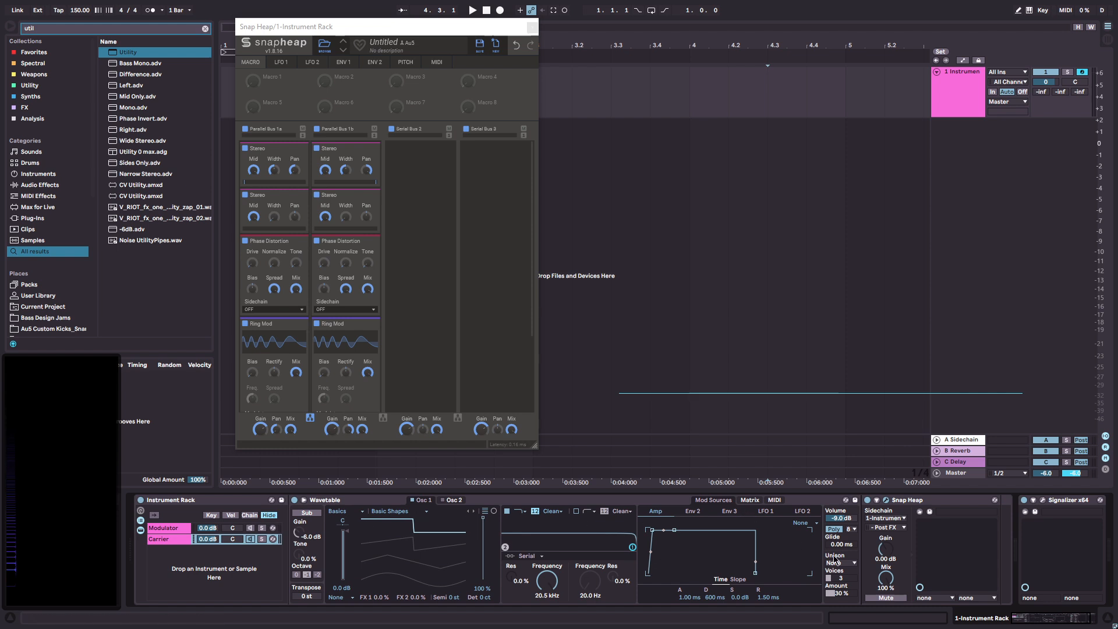
{"action": "left_click", "coordinate": [837, 563]}
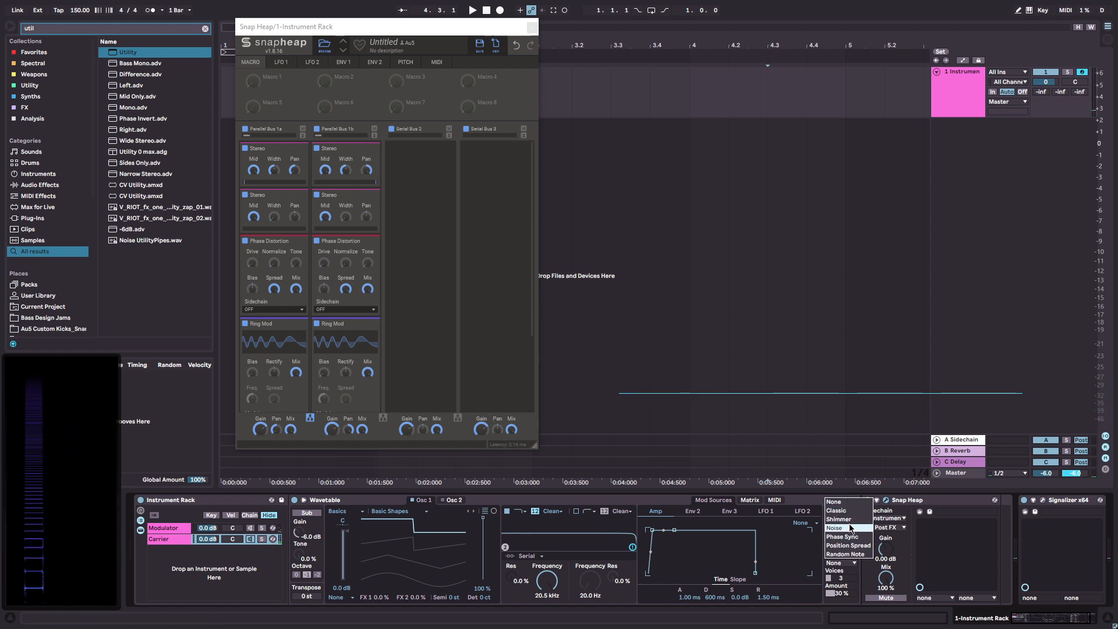
{"action": "left_click", "coordinate": [837, 510]}
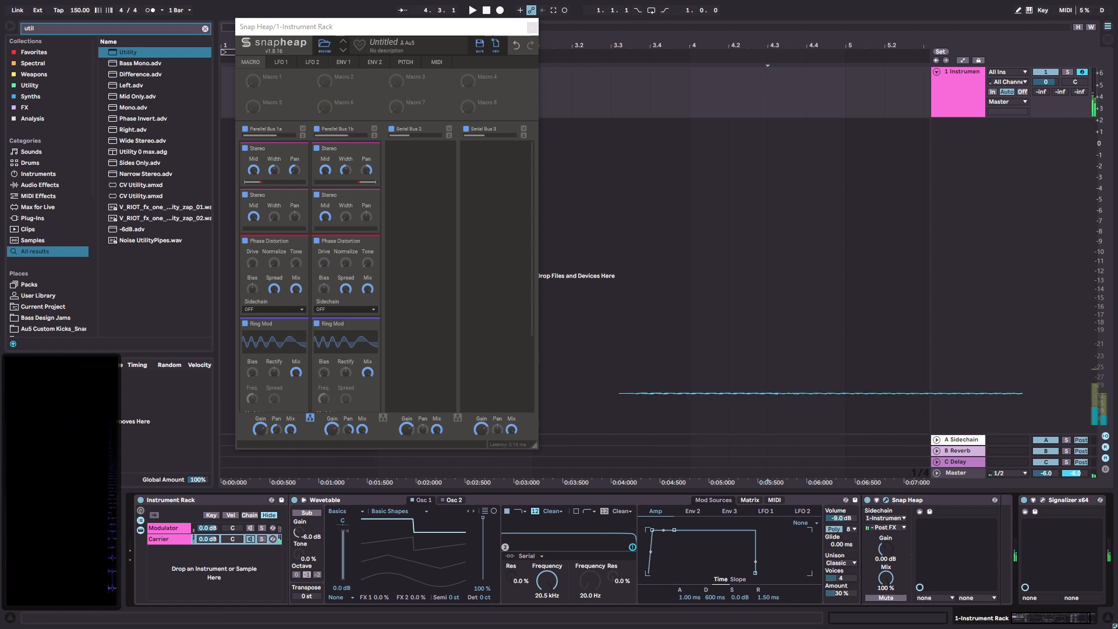
{"action": "mouse_move", "coordinate": [840, 578]}
{"action": "left_mouse_down"}
{"action": "mouse_move", "coordinate": [842, 596]}
{"action": "mouse_move", "coordinate": [841, 568]}
{"action": "left_mouse_up"}
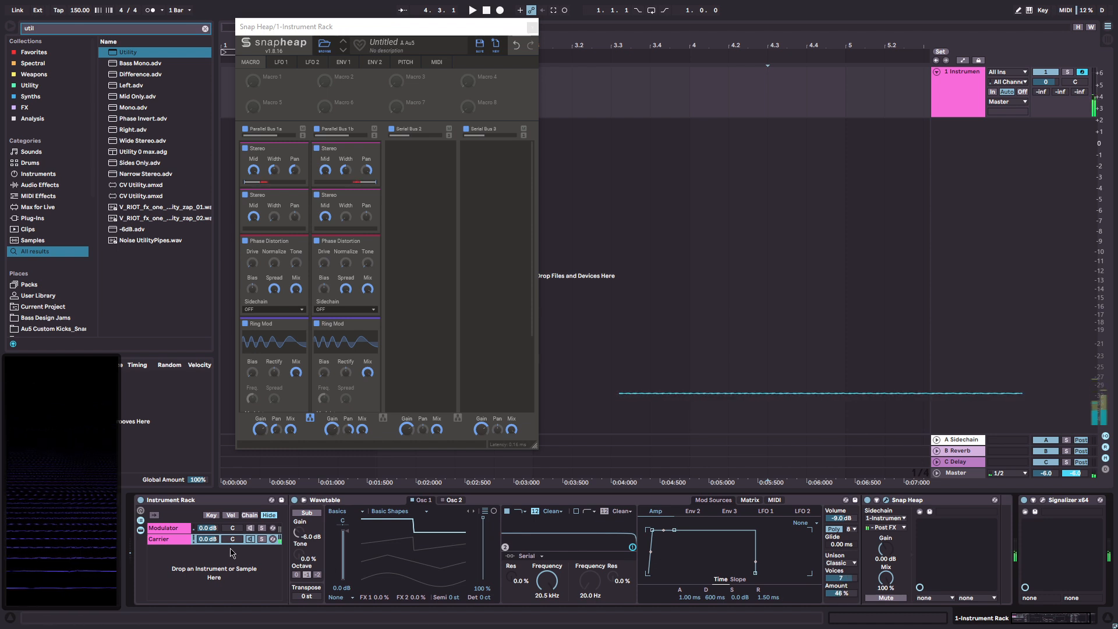
- Set the Modulator Wavetable's transpose to 28 st and switch both the Modulator and Carrier Wavetables to Mono
{"action": "left_click", "coordinate": [175, 529]}
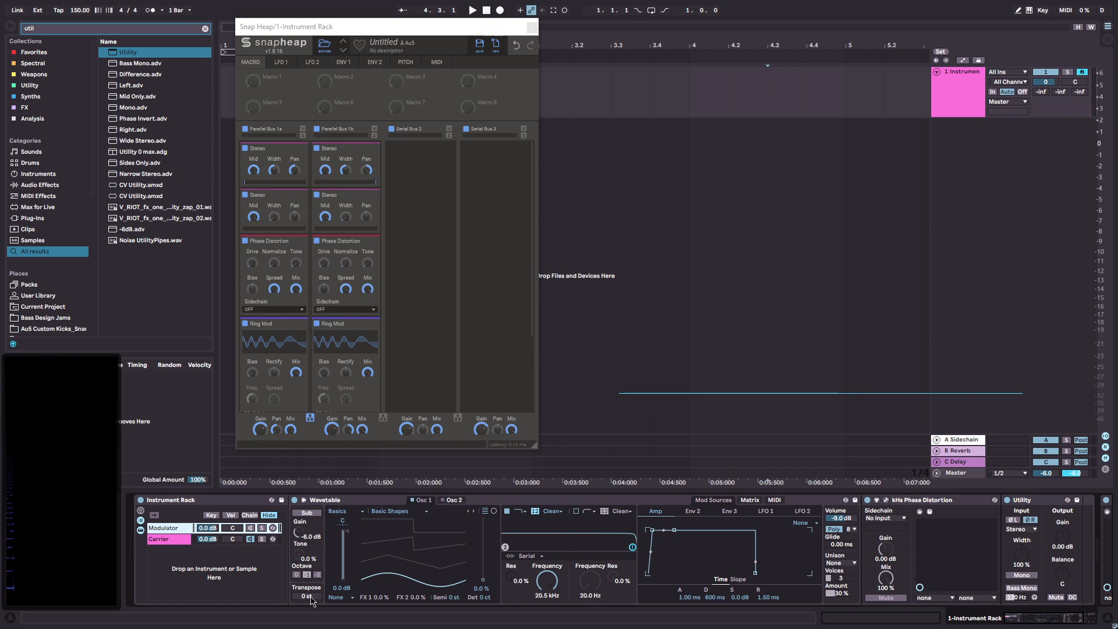
{"action": "left_click_drag", "start_coordinate": [312, 601], "coordinate": [311, 593]}
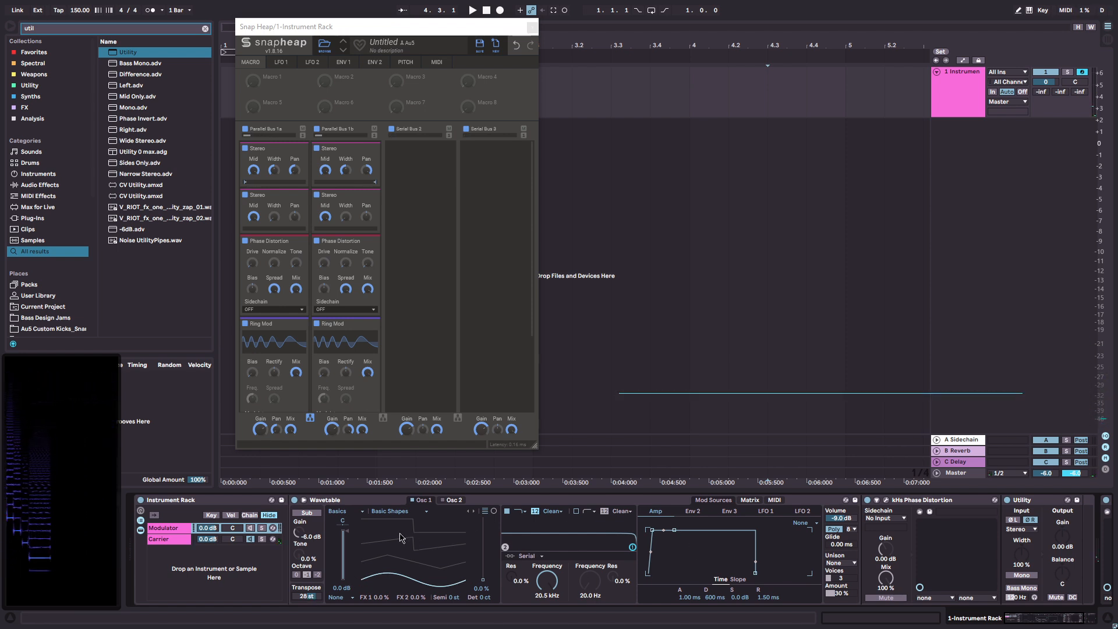
{"action": "left_click", "coordinate": [838, 530]}
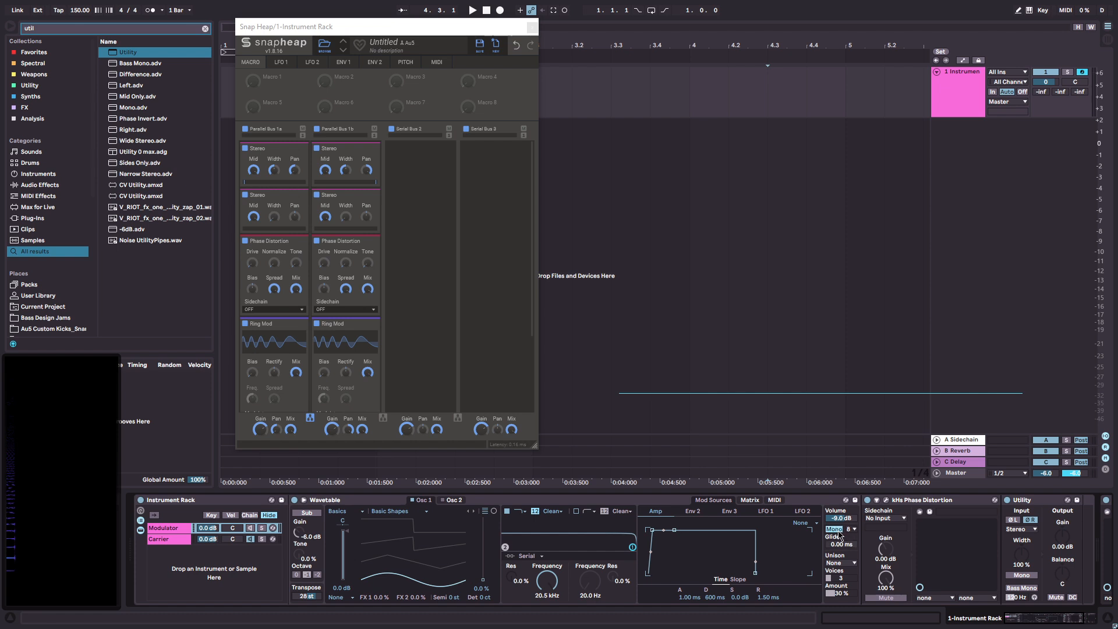
{"action": "left_click", "coordinate": [838, 530]}
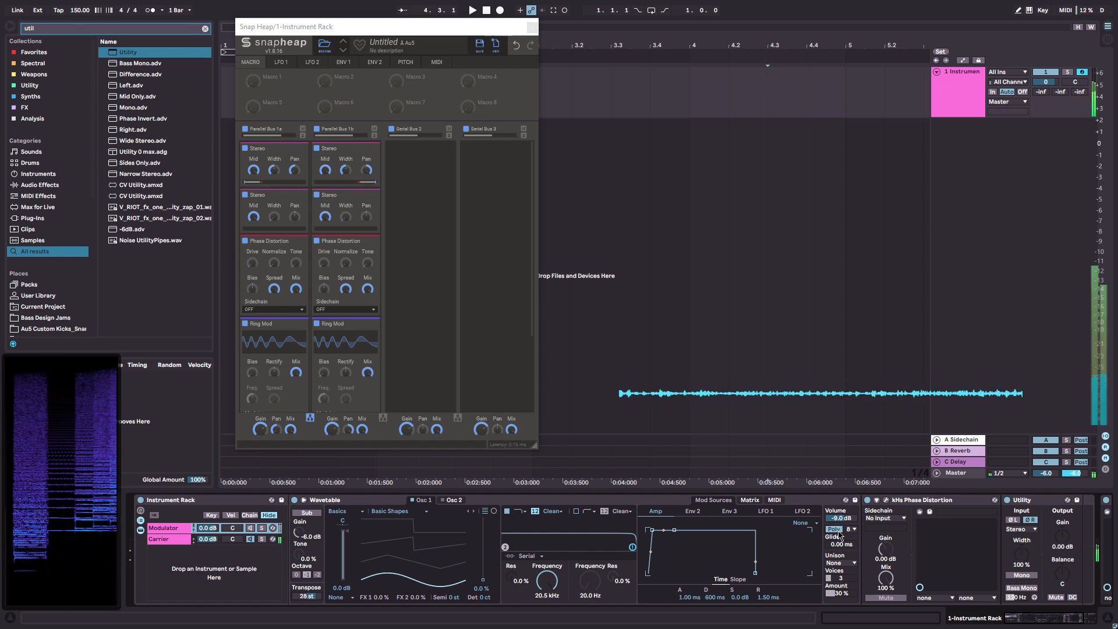
{"action": "left_click", "coordinate": [837, 530]}
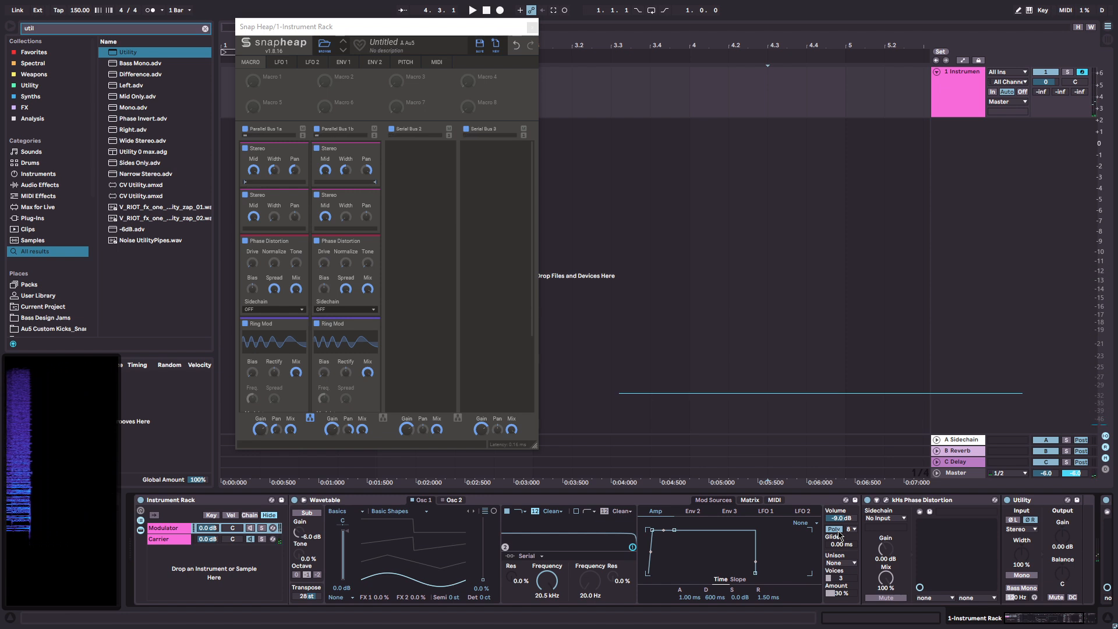
{"action": "left_click", "coordinate": [172, 542]}
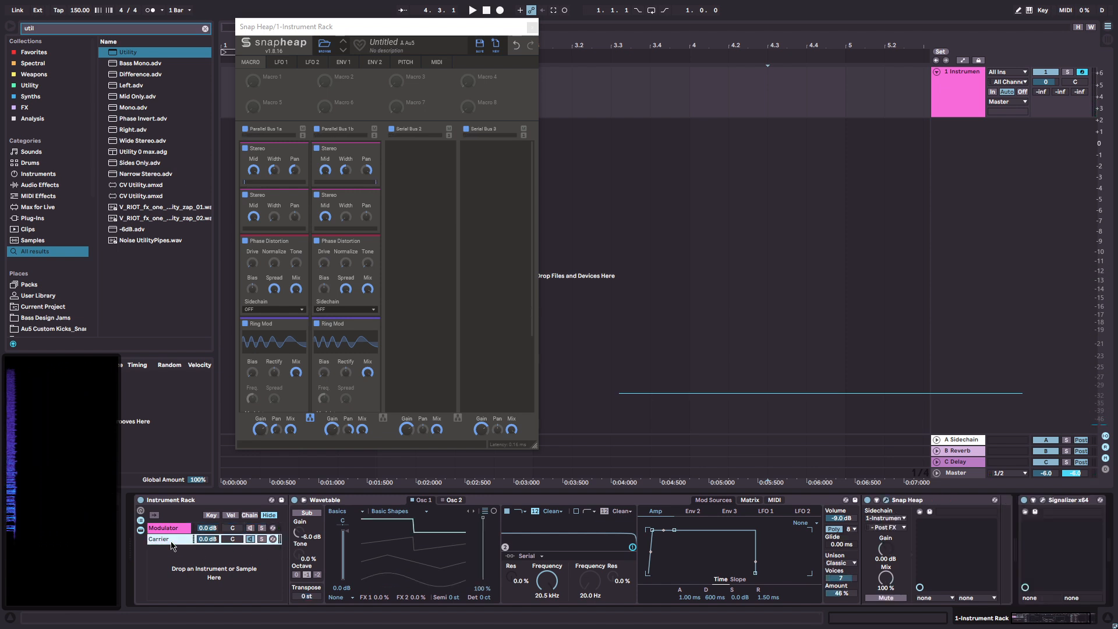
{"action": "left_click", "coordinate": [834, 529]}
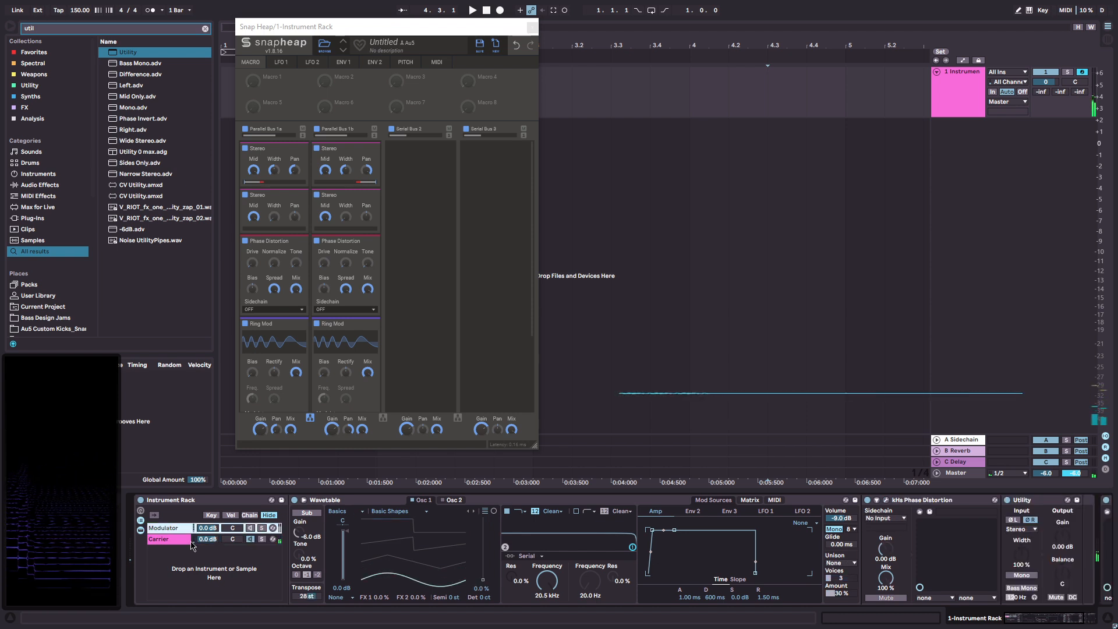
- Raise the volume of the Modulator chain's Wavetable to 0.0 dB
{"action": "left_click", "coordinate": [871, 502]}
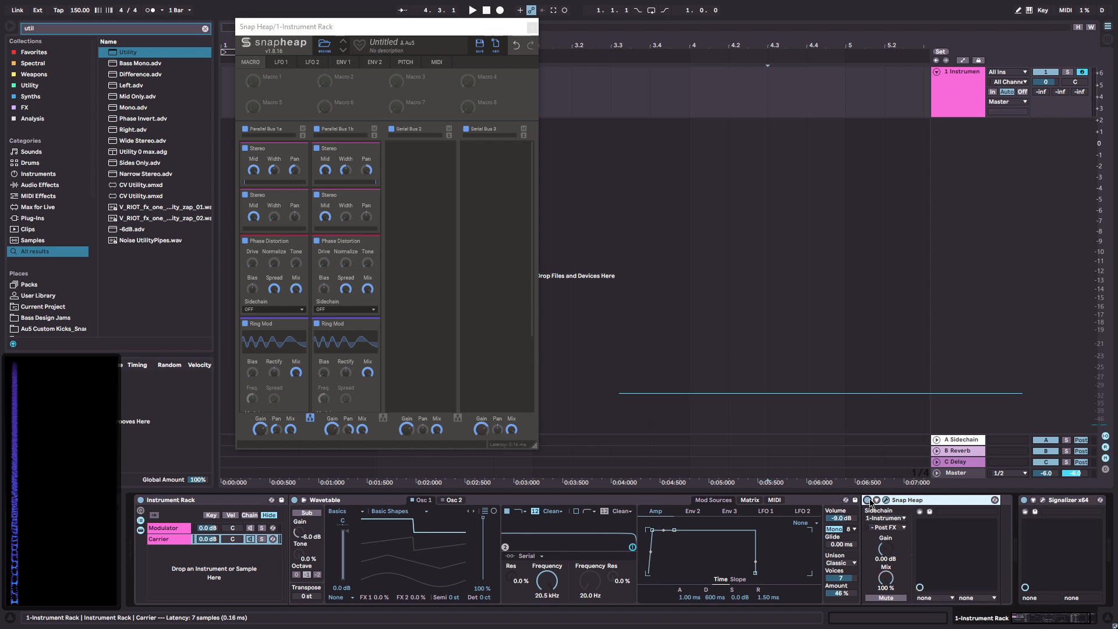
{"action": "left_click", "coordinate": [177, 530]}
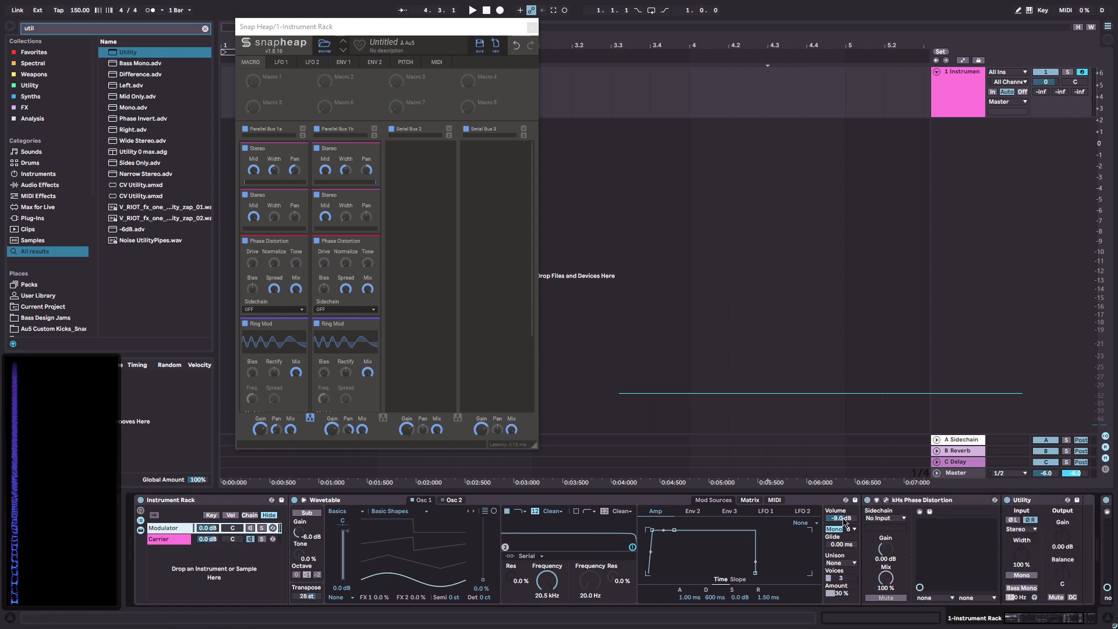
{"action": "left_click_drag", "start_coordinate": [846, 523], "coordinate": [846, 507]}
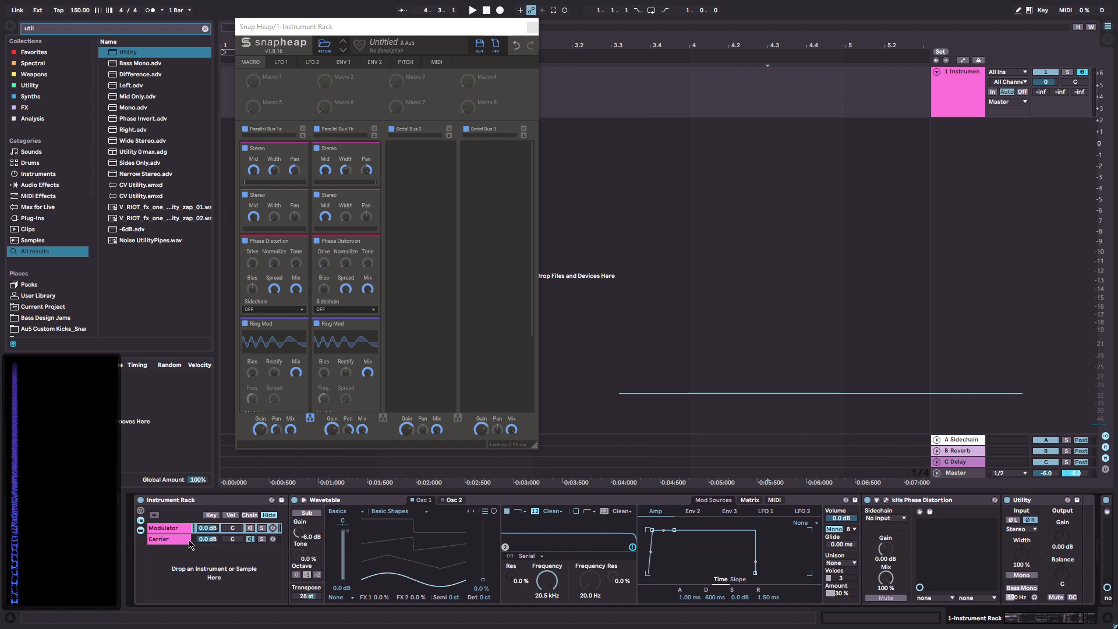
{"action": "mouse_move", "coordinate": [828, 520]}
{"action": "left_mouse_down"}
{"action": "mouse_move", "coordinate": [829, 536]}
{"action": "mouse_move", "coordinate": [829, 520]}
{"action": "left_mouse_up"}
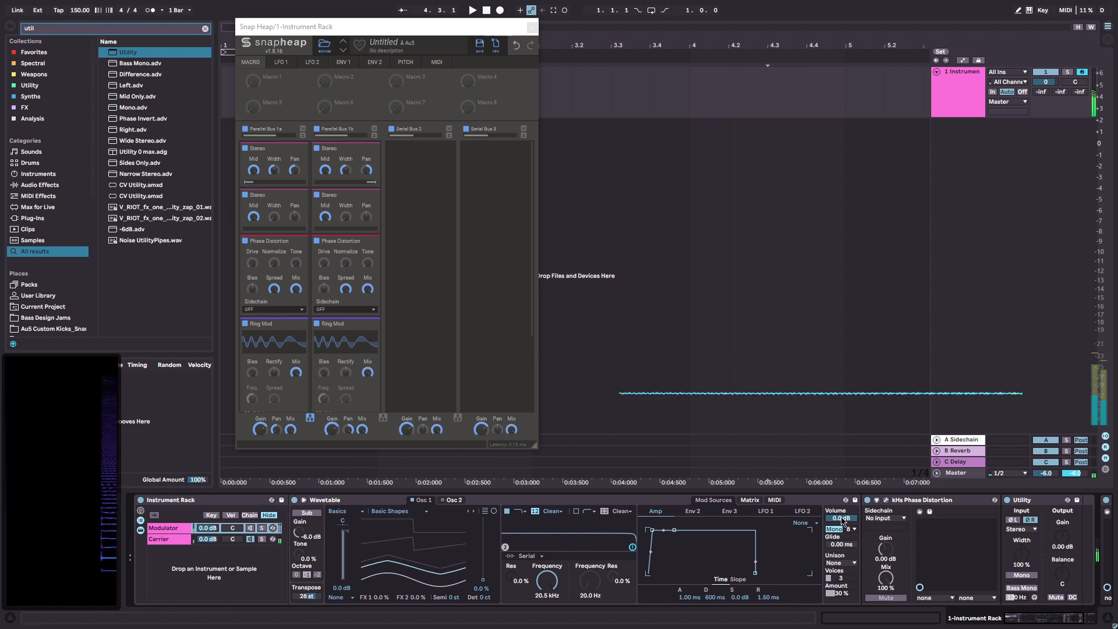
- Review the Snap Heap lanes on the Carrier chain and compare the sound with the effect bypassed and active
{"action": "left_click", "coordinate": [250, 537]}
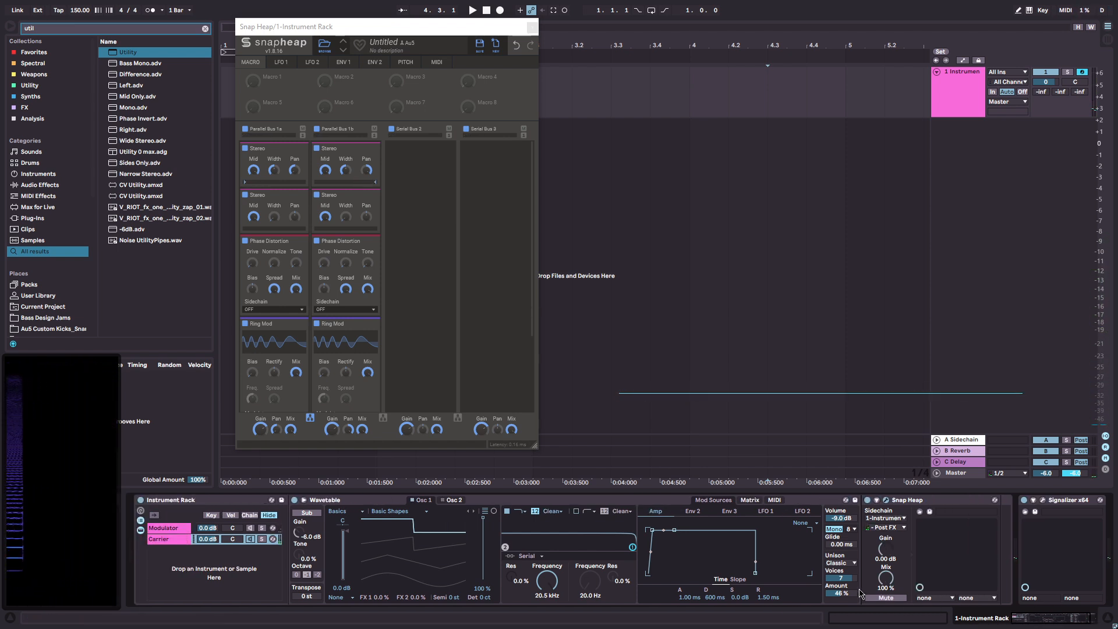
{"action": "mouse_move", "coordinate": [532, 275]}
{"action": "left_mouse_down"}
{"action": "mouse_move", "coordinate": [535, 308]}
{"action": "mouse_move", "coordinate": [533, 297]}
{"action": "left_mouse_up"}
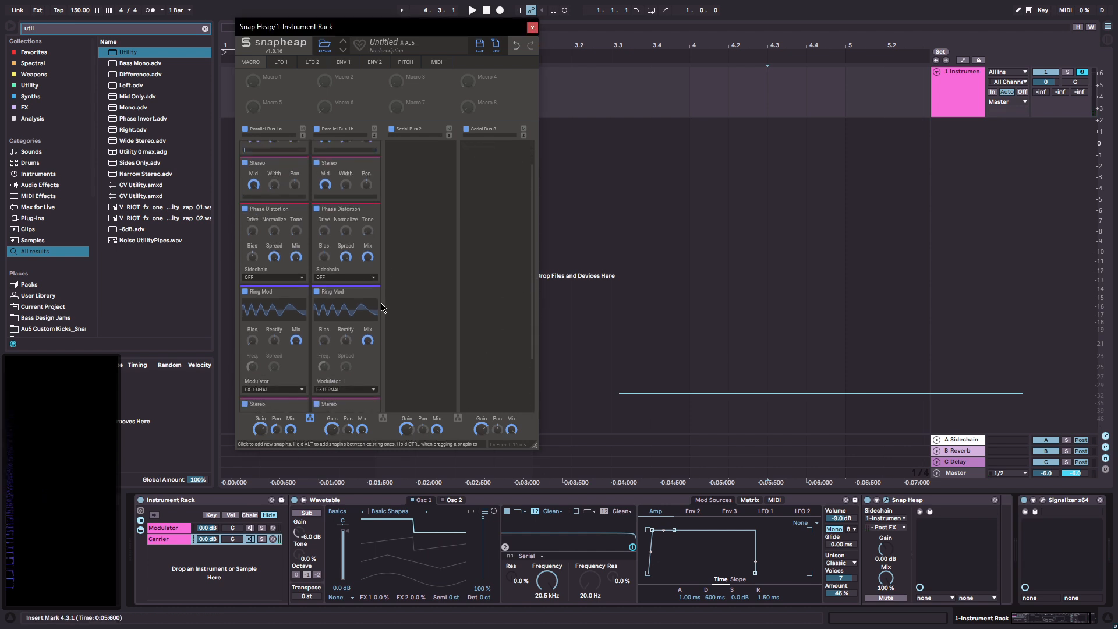
{"action": "left_click_drag", "start_coordinate": [257, 427], "coordinate": [257, 427]}
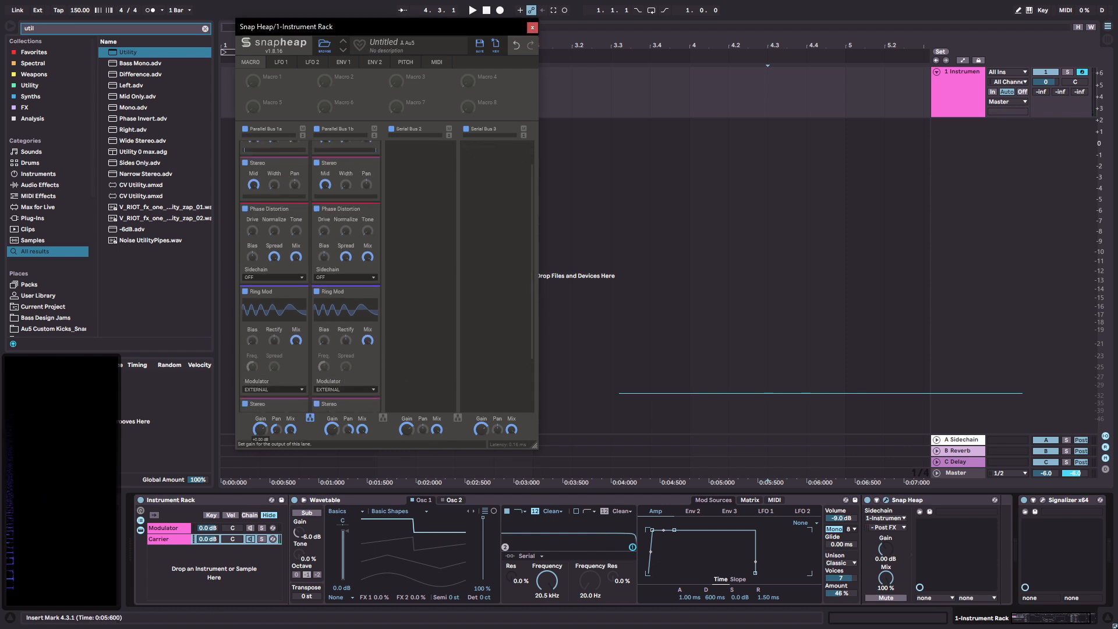
{"action": "left_click_drag", "start_coordinate": [473, 432], "coordinate": [473, 415]}
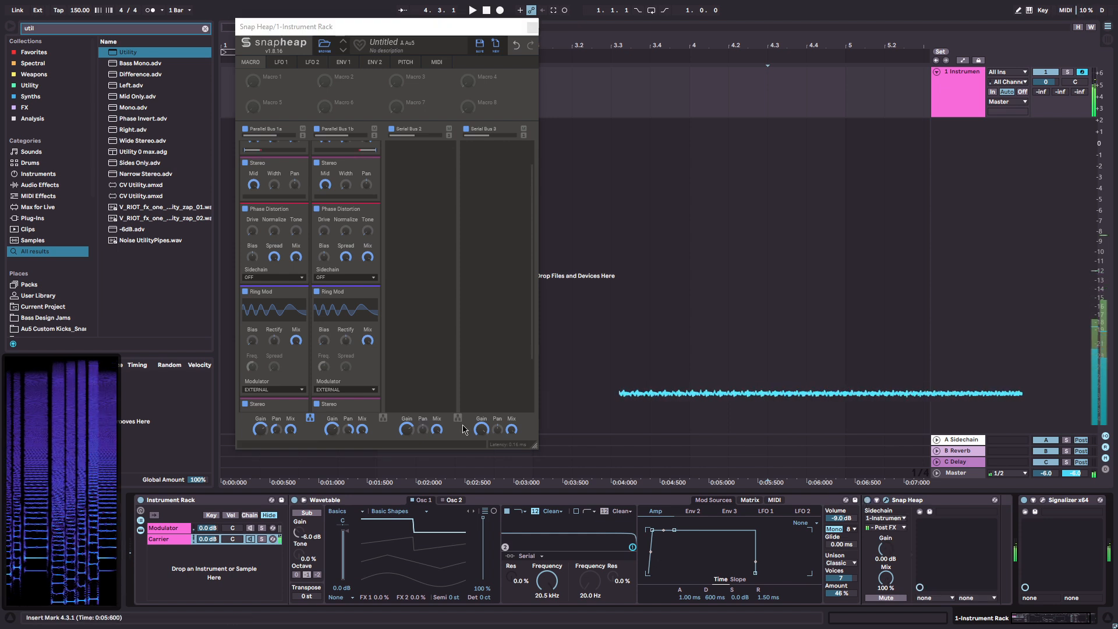
{"action": "left_click", "coordinate": [868, 502]}
{"action": "left_click", "coordinate": [869, 502]}
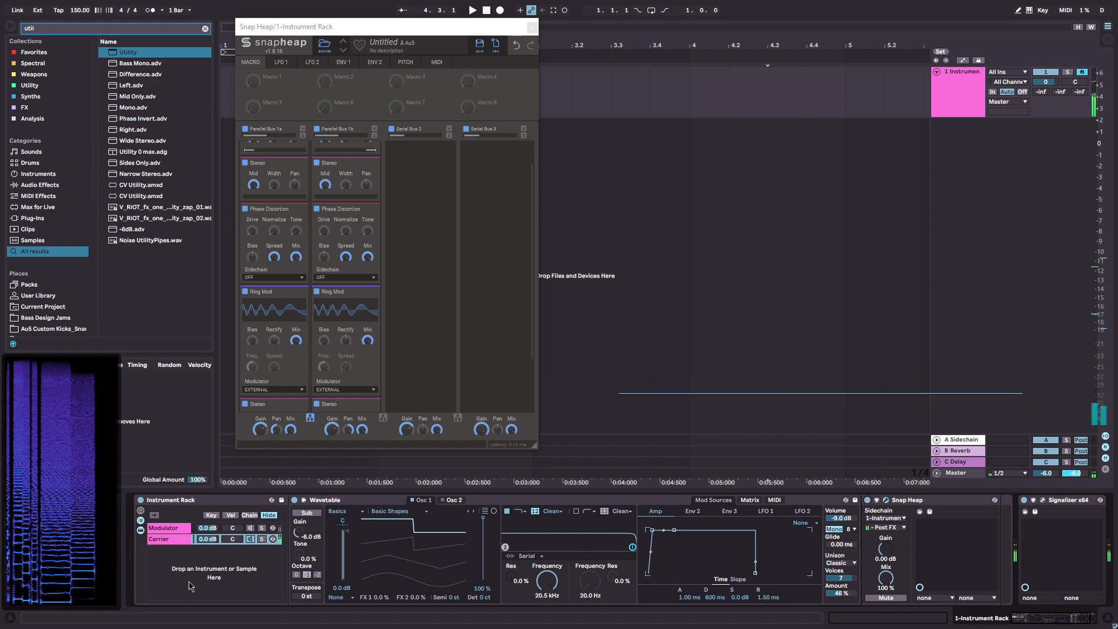
- Group the Carrier chain's Snap Heap into an Audio Effect Rack and add a second, empty chain beside it
{"action": "left_click", "coordinate": [173, 530]}
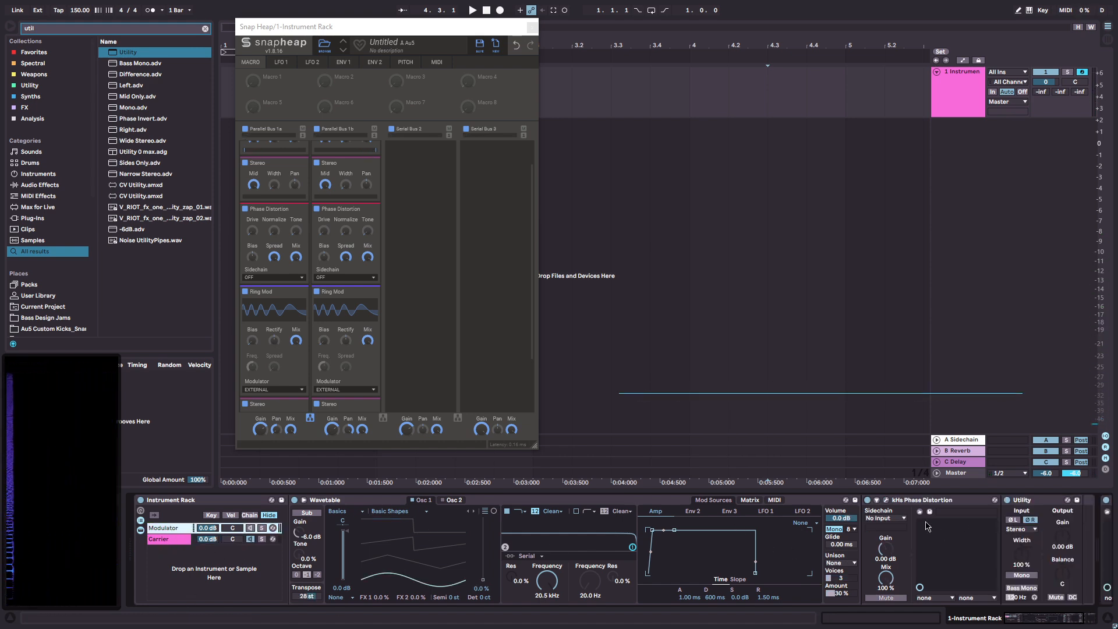
{"action": "key", "text": "Down"}
{"action": "left_click", "coordinate": [1050, 624]}
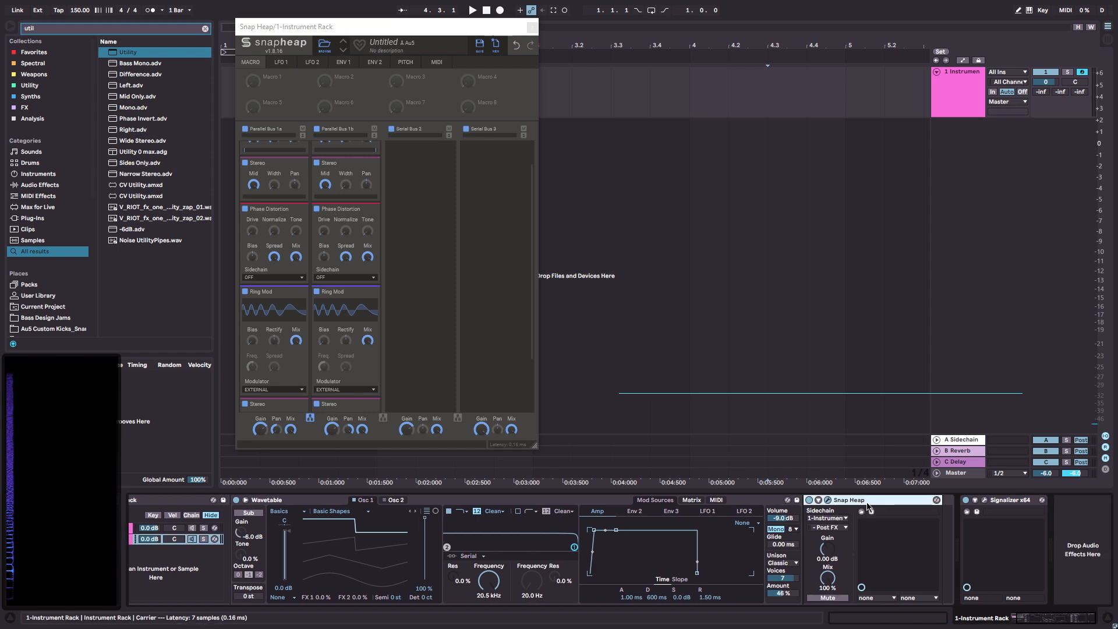
{"action": "key", "text": "ctrl+g"}
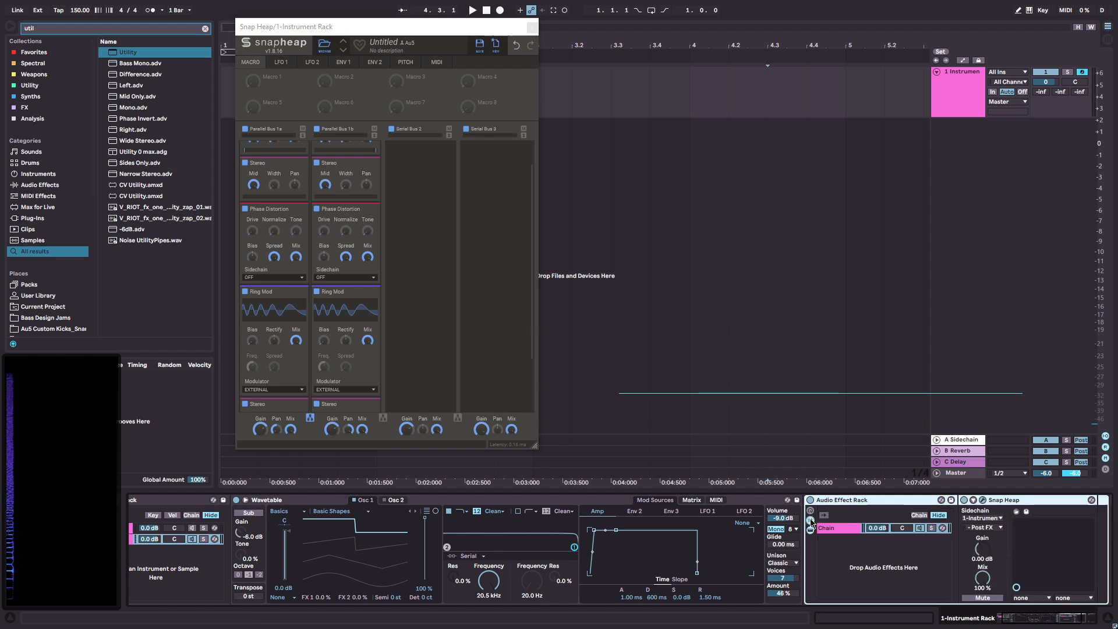
{"action": "left_click", "coordinate": [866, 565]}
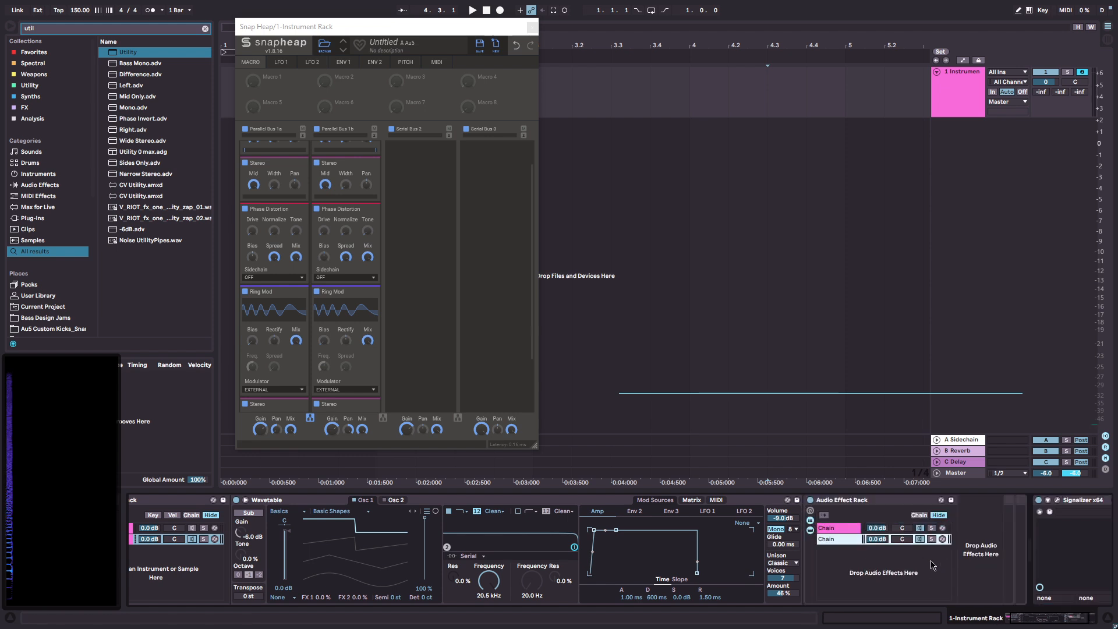
{"action": "left_click", "coordinate": [1056, 622]}
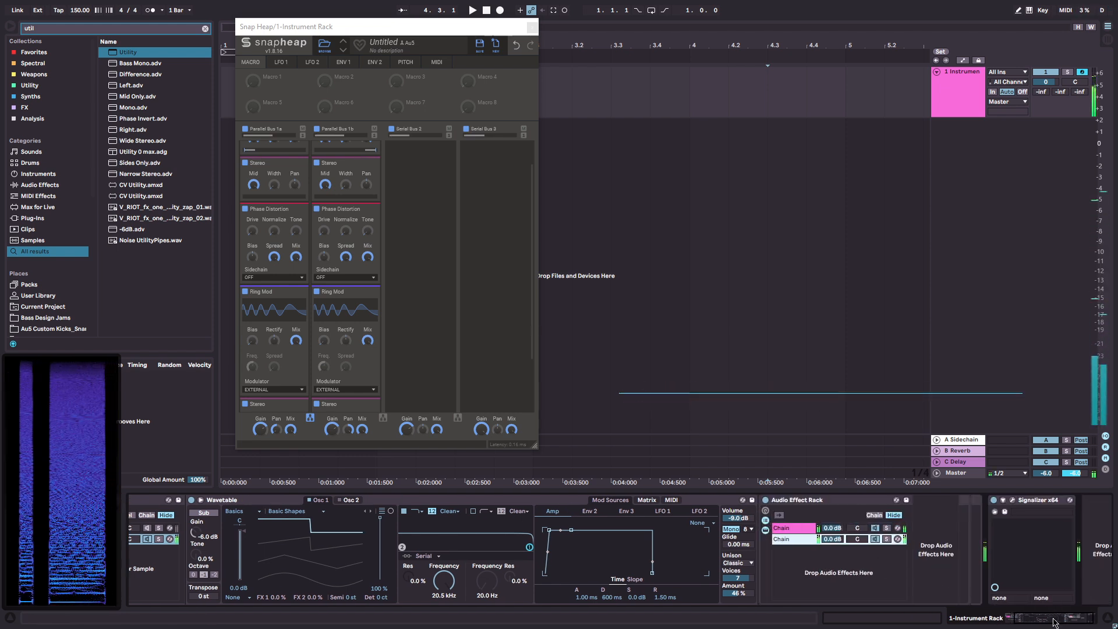
{"action": "left_click_drag", "start_coordinate": [1053, 622], "coordinate": [1057, 622]}
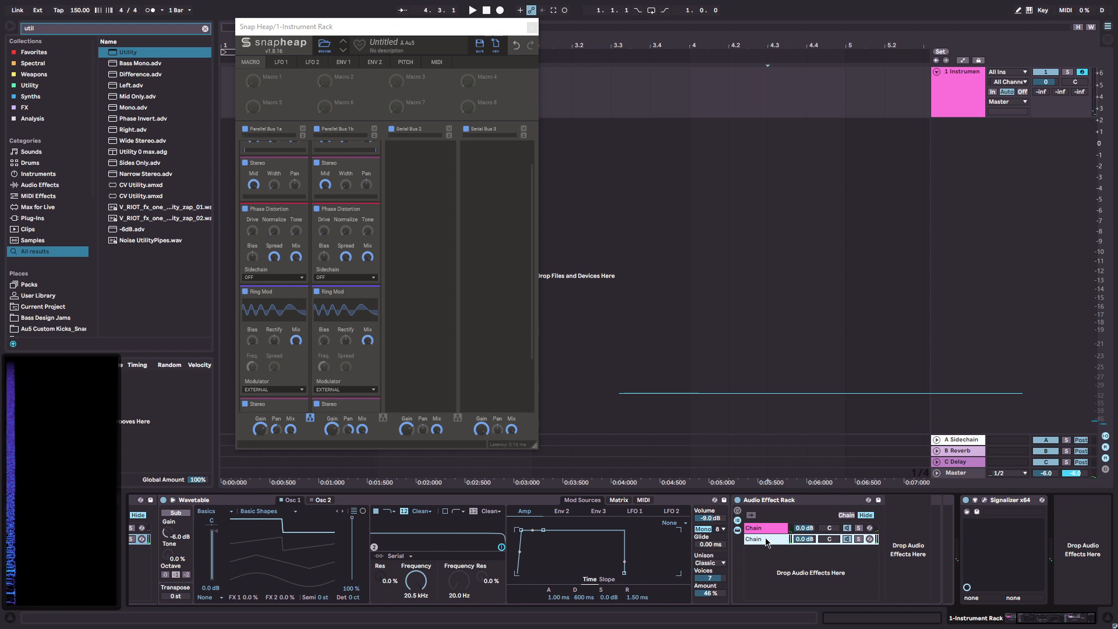
{"action": "left_click", "coordinate": [777, 540]}
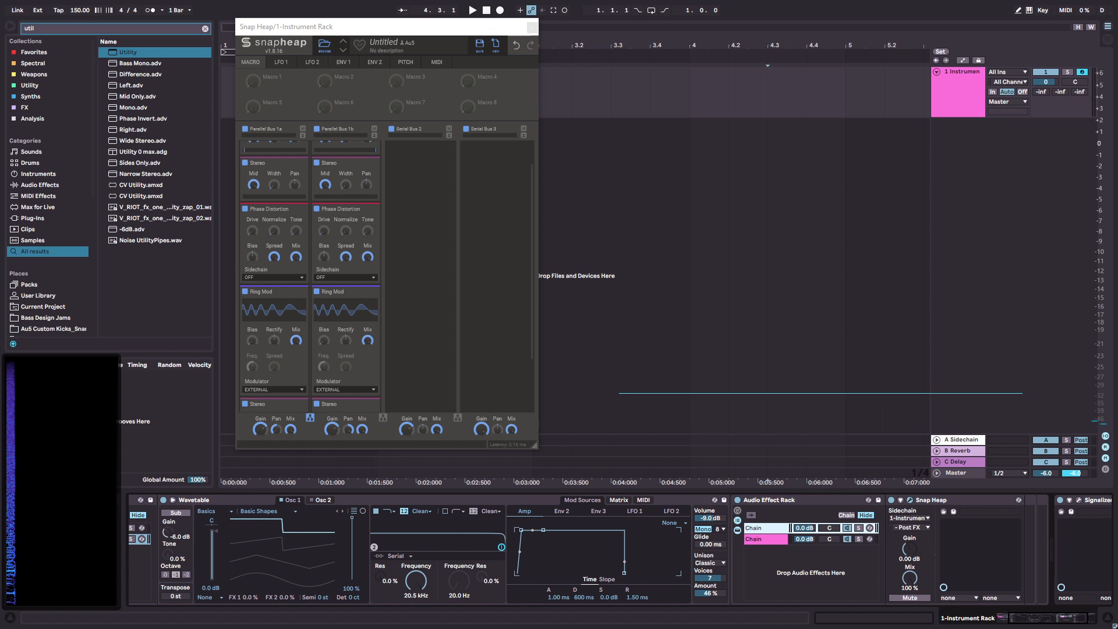
{"action": "left_click_drag", "start_coordinate": [1073, 616], "coordinate": [984, 618]}
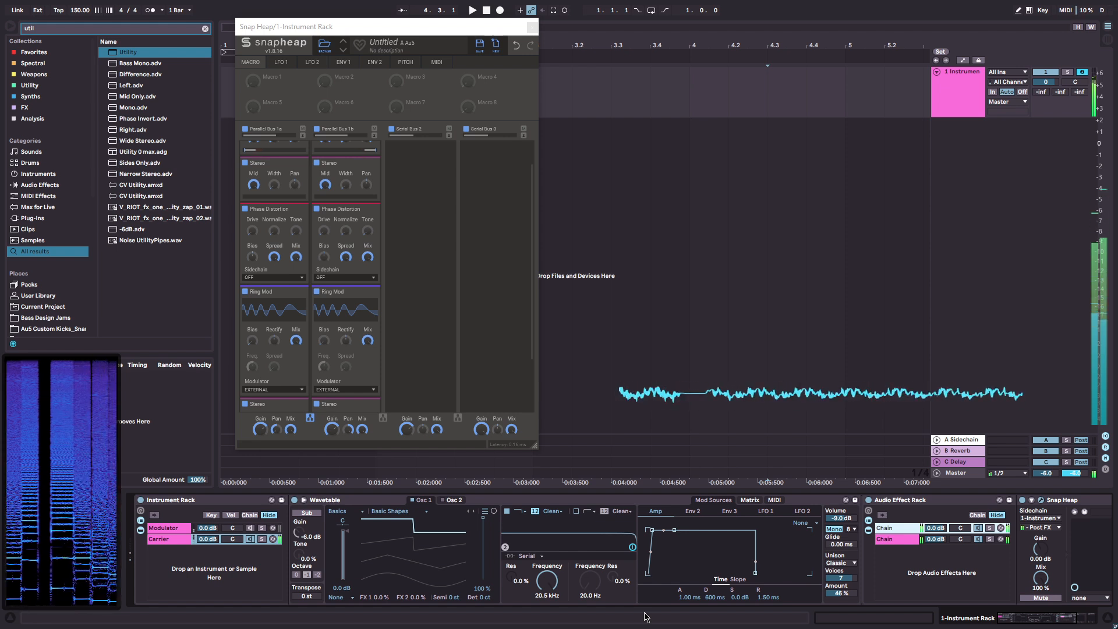
- Try transposing the Modulator's Wavetable to 33 and 34 st and check its modulation matrix and MIDI assignments
{"action": "left_click", "coordinate": [166, 528]}
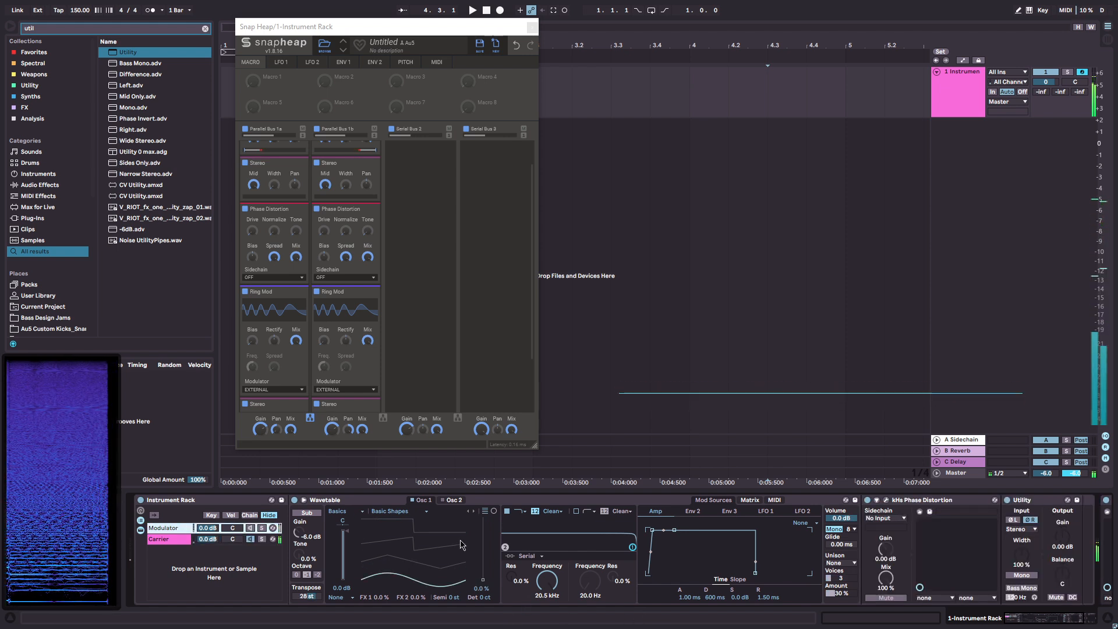
{"action": "double_click", "coordinate": [314, 597]}
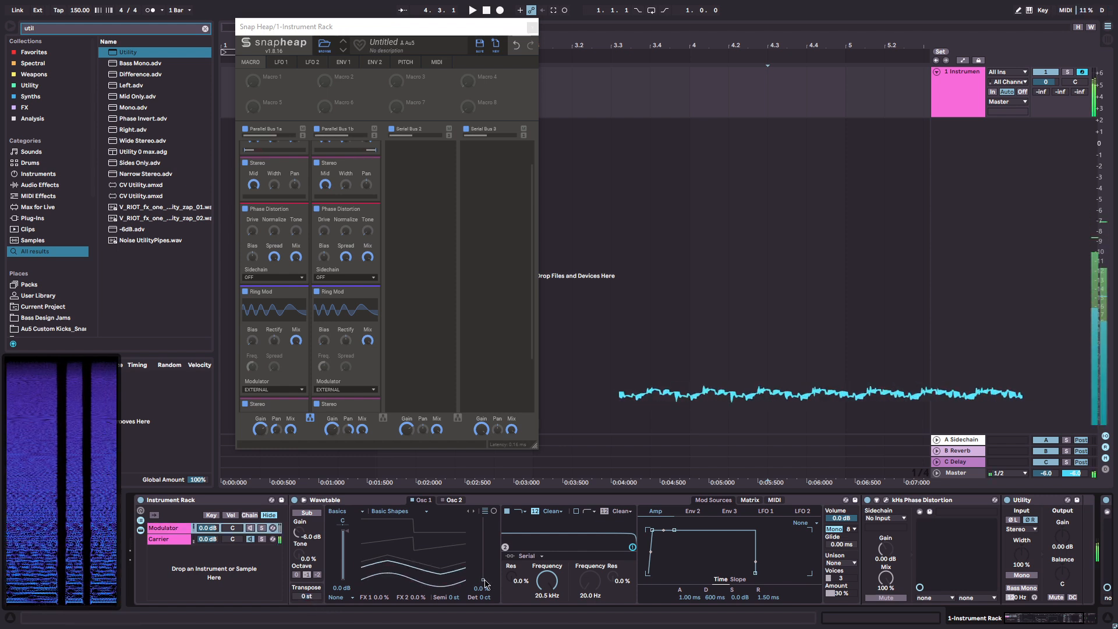
{"action": "left_click", "coordinate": [750, 499]}
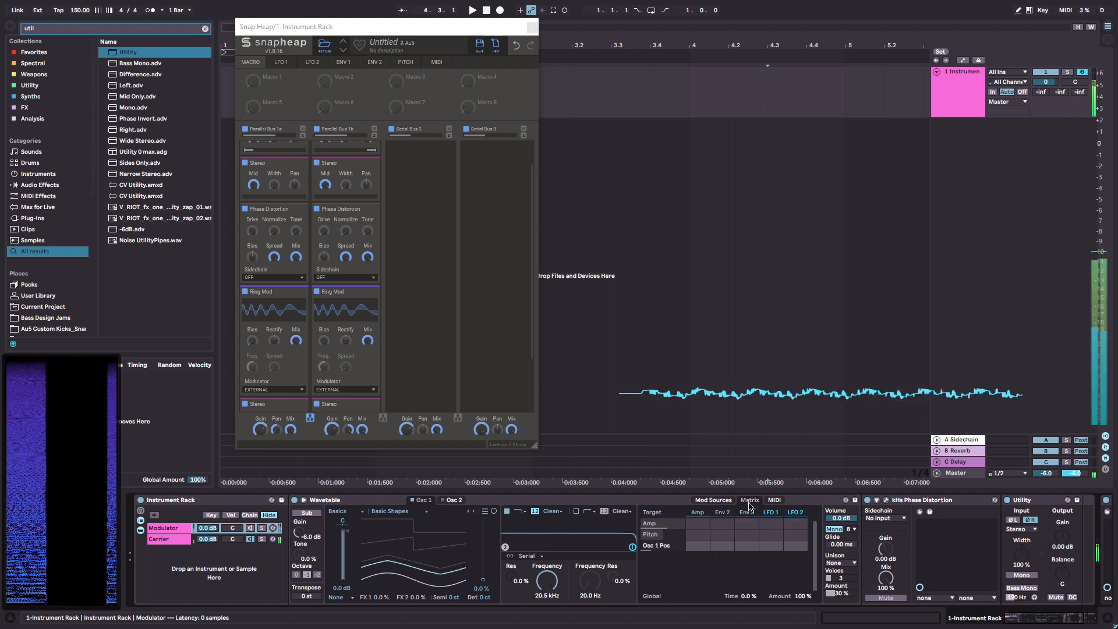
{"action": "left_click", "coordinate": [772, 500]}
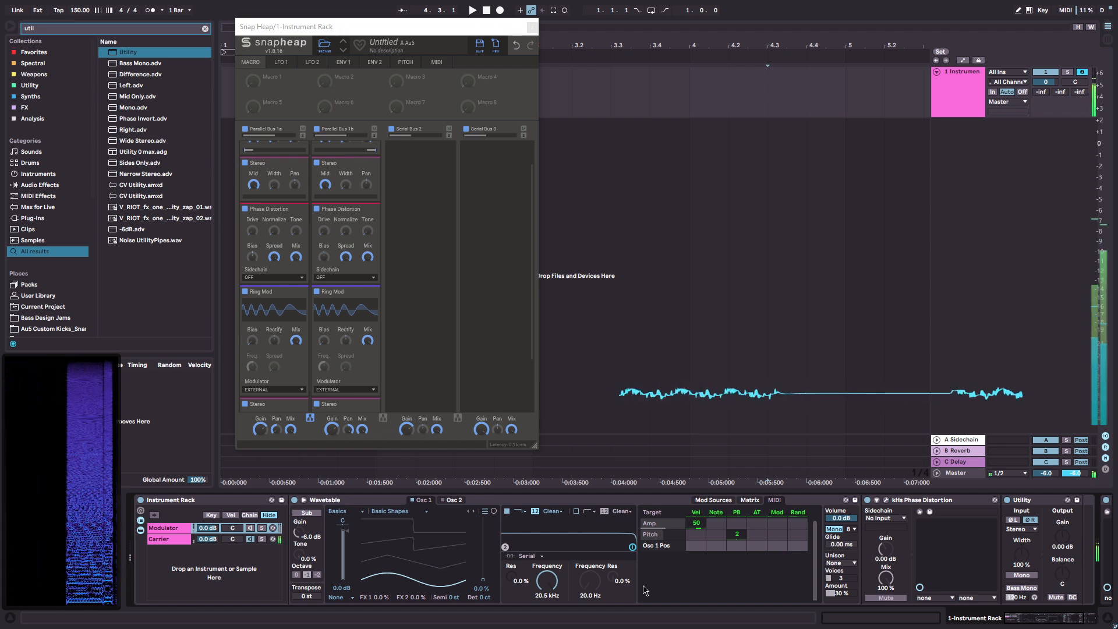
{"action": "mouse_move", "coordinate": [307, 597]}
{"action": "left_mouse_down"}
{"action": "mouse_move", "coordinate": [307, 571]}
{"action": "mouse_move", "coordinate": [313, 598]}
{"action": "left_mouse_up"}
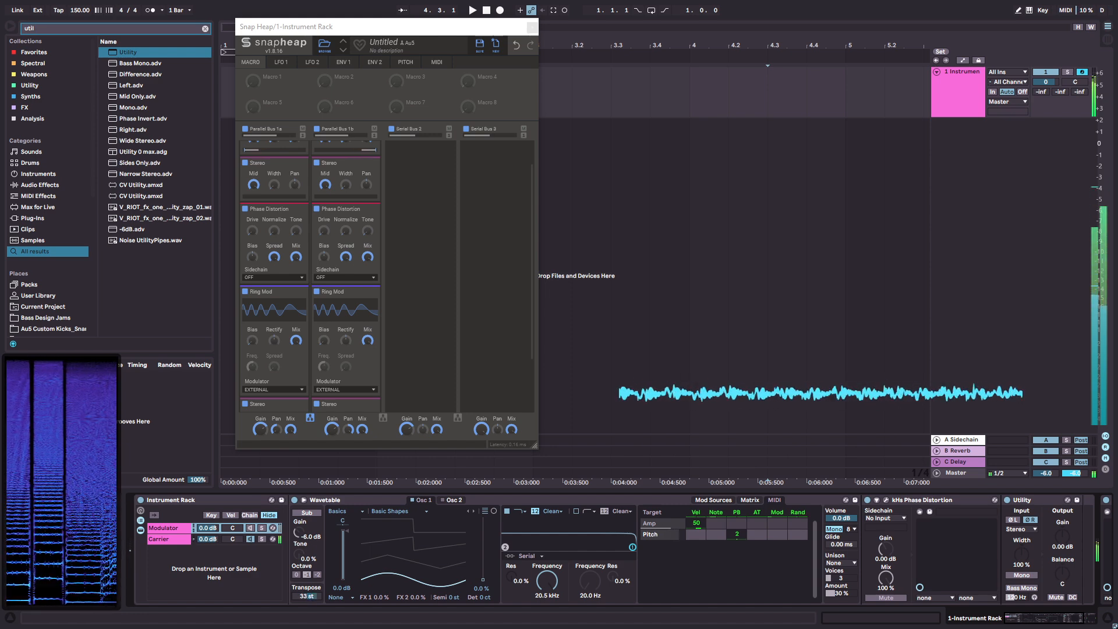
{"action": "left_click_drag", "start_coordinate": [307, 596], "coordinate": [312, 598]}
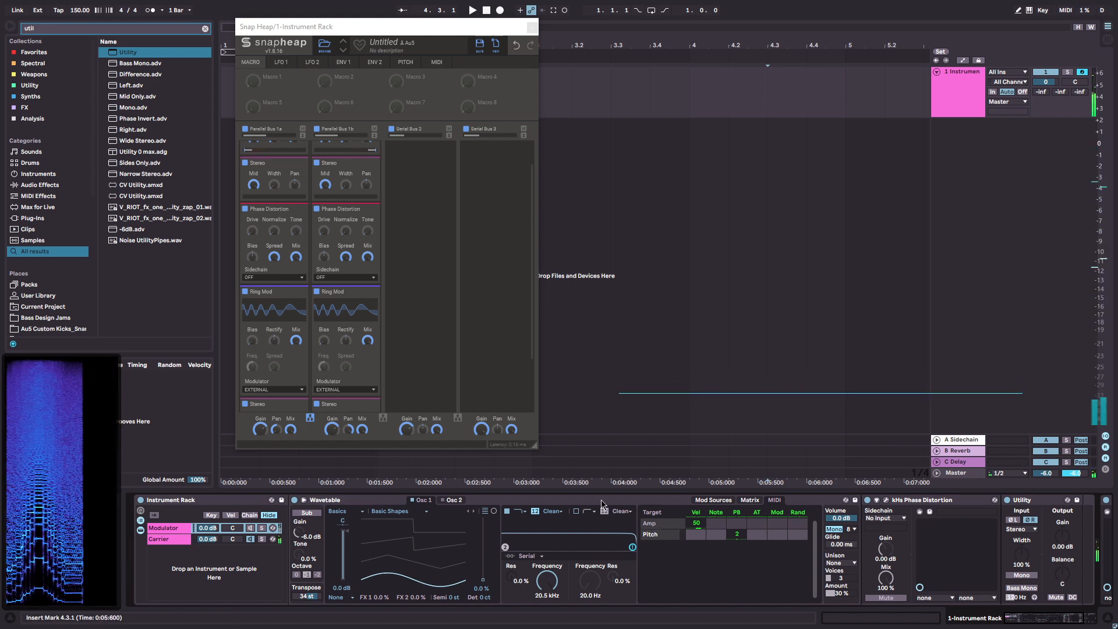
- Set the Modulator's Osc 1 effect to Classic with Sync at 100% and the Wavetable's transpose to 12 st
{"action": "left_click_drag", "start_coordinate": [1047, 625], "coordinate": [1007, 624]}
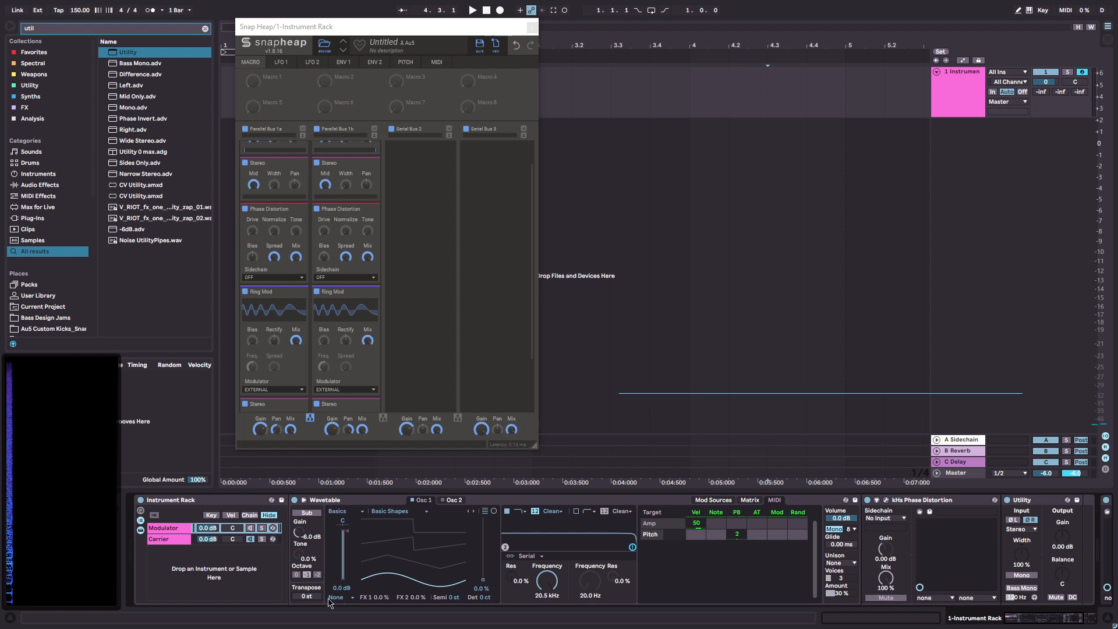
{"action": "left_click", "coordinate": [349, 598]}
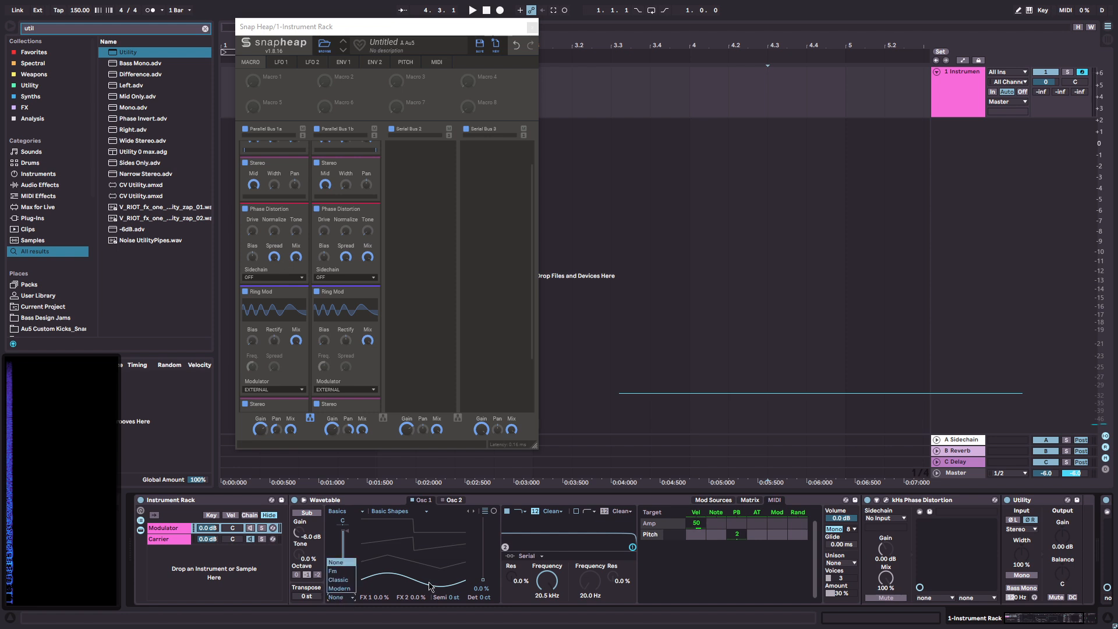
{"action": "left_click", "coordinate": [351, 582]}
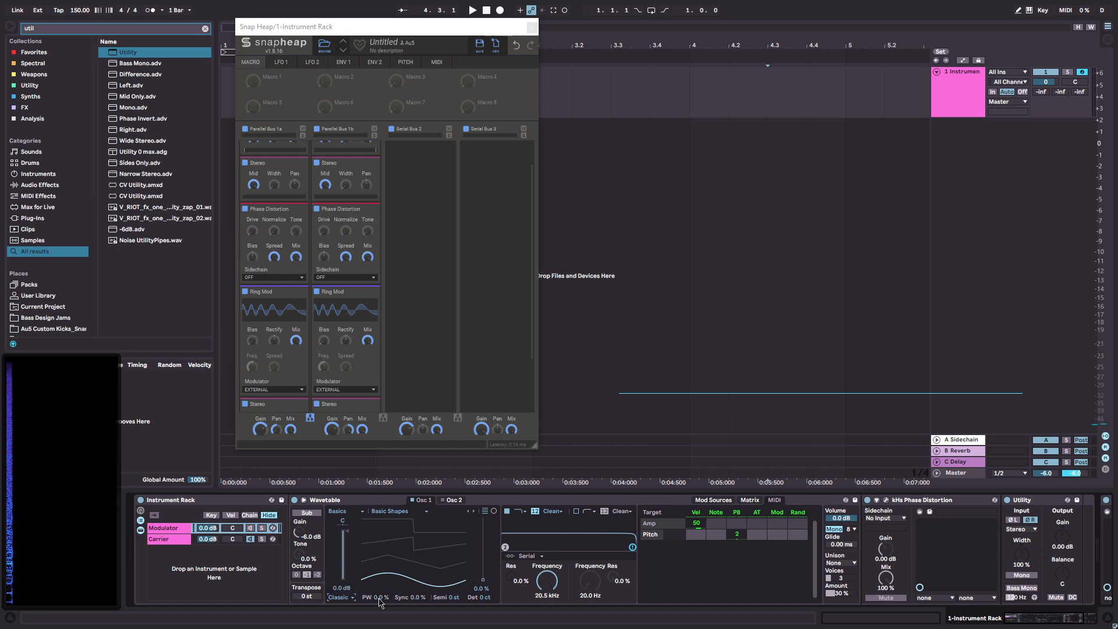
{"action": "left_click_drag", "start_coordinate": [416, 602], "coordinate": [415, 549]}
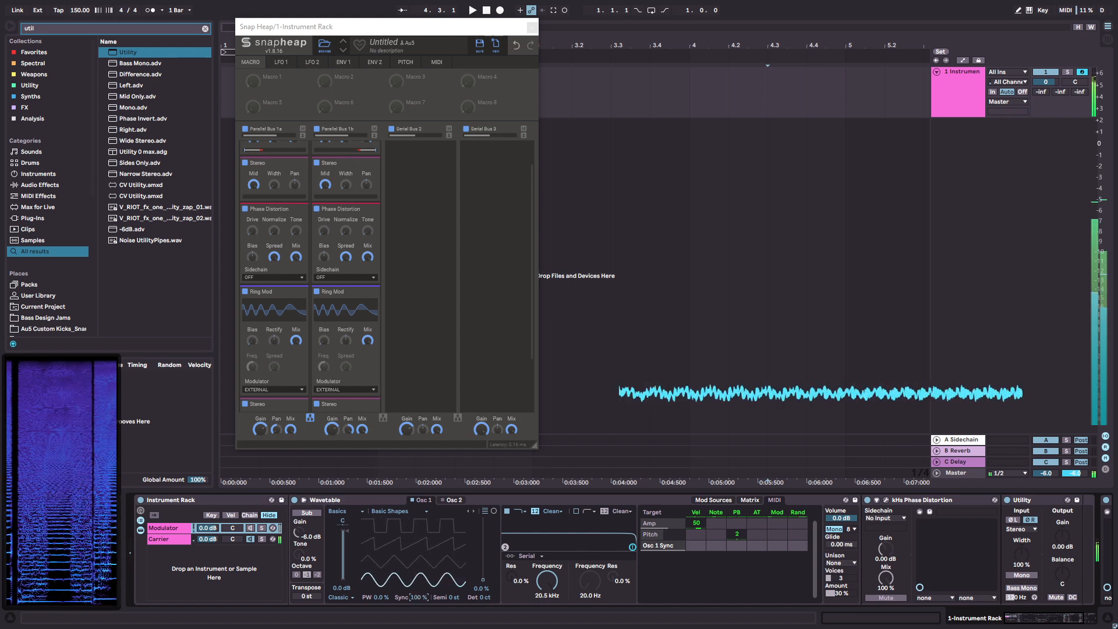
{"action": "left_click", "coordinate": [317, 574]}
{"action": "mouse_move", "coordinate": [306, 595]}
{"action": "left_mouse_down"}
{"action": "mouse_move", "coordinate": [307, 573]}
{"action": "mouse_move", "coordinate": [306, 602]}
{"action": "left_mouse_up"}
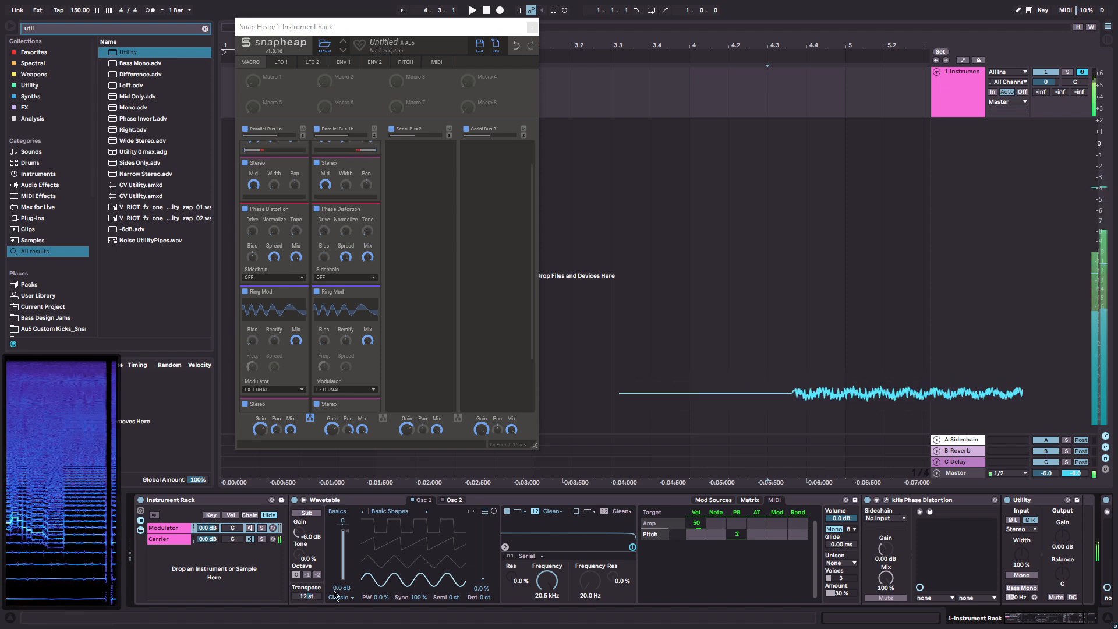
- Compare the two Audio Effect Rack chains on the Carrier while auditioning the sound
{"action": "left_click", "coordinate": [406, 598]}
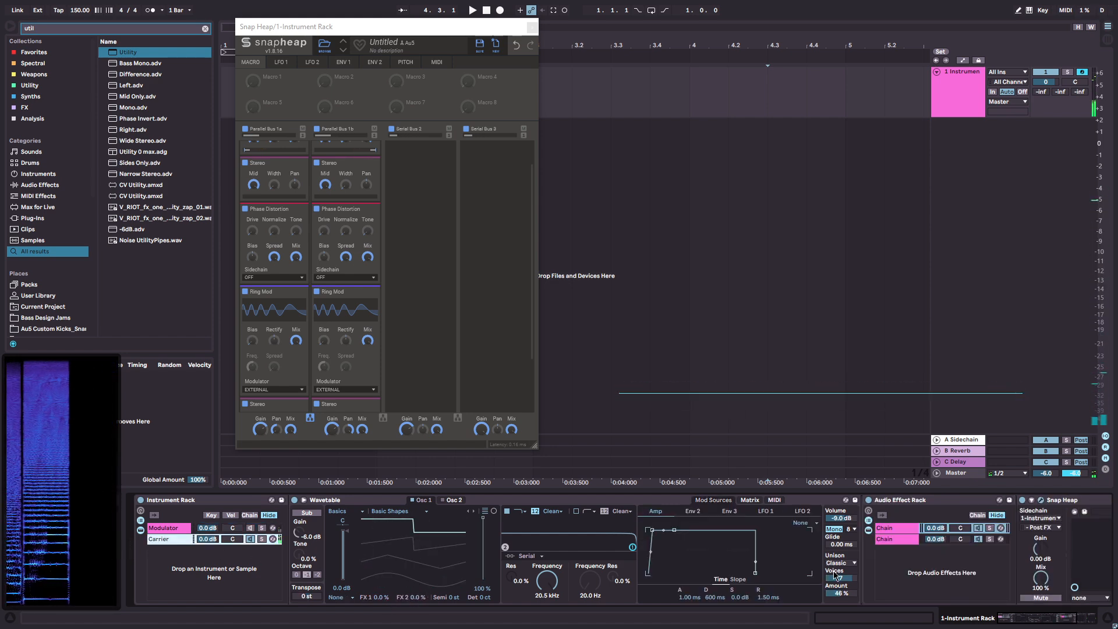
{"action": "left_click", "coordinate": [887, 541]}
{"action": "left_click", "coordinate": [881, 531]}
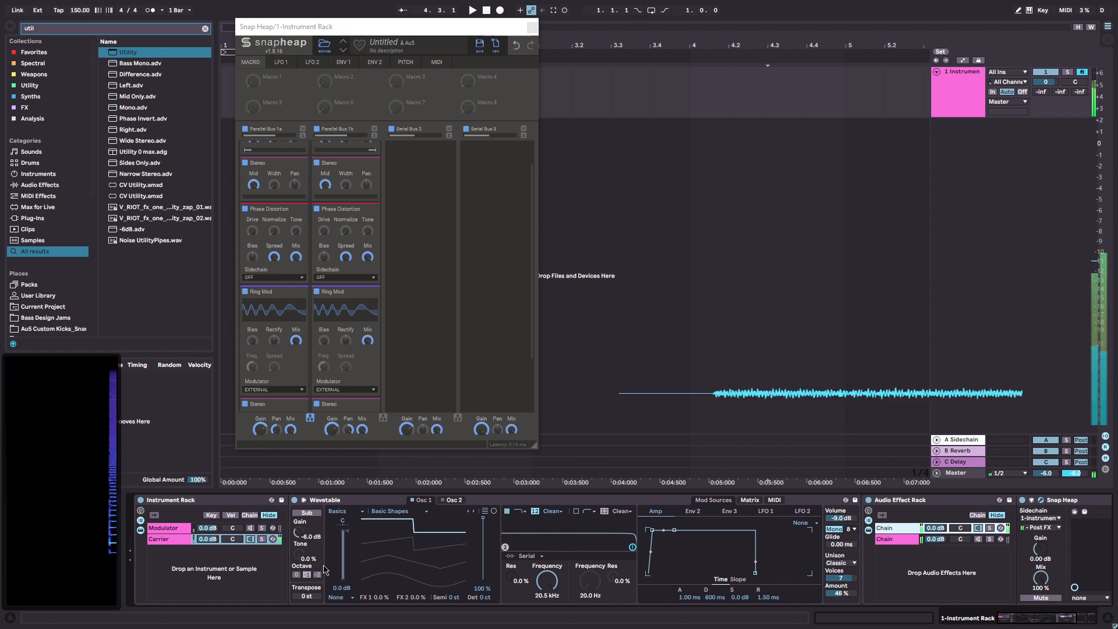
- Sweep the Osc 1 Sync of the Modulator's Wavetable up to 100% while playing
{"action": "left_click", "coordinate": [173, 529]}
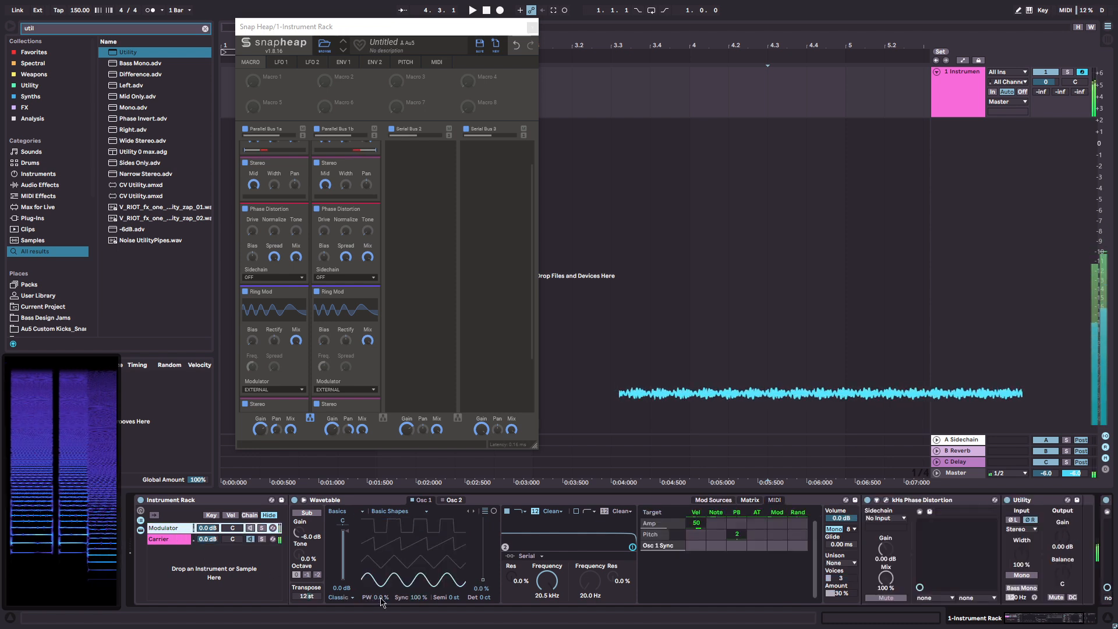
{"action": "left_click", "coordinate": [382, 598]}
{"action": "left_click_drag", "start_coordinate": [415, 601], "coordinate": [415, 559]}
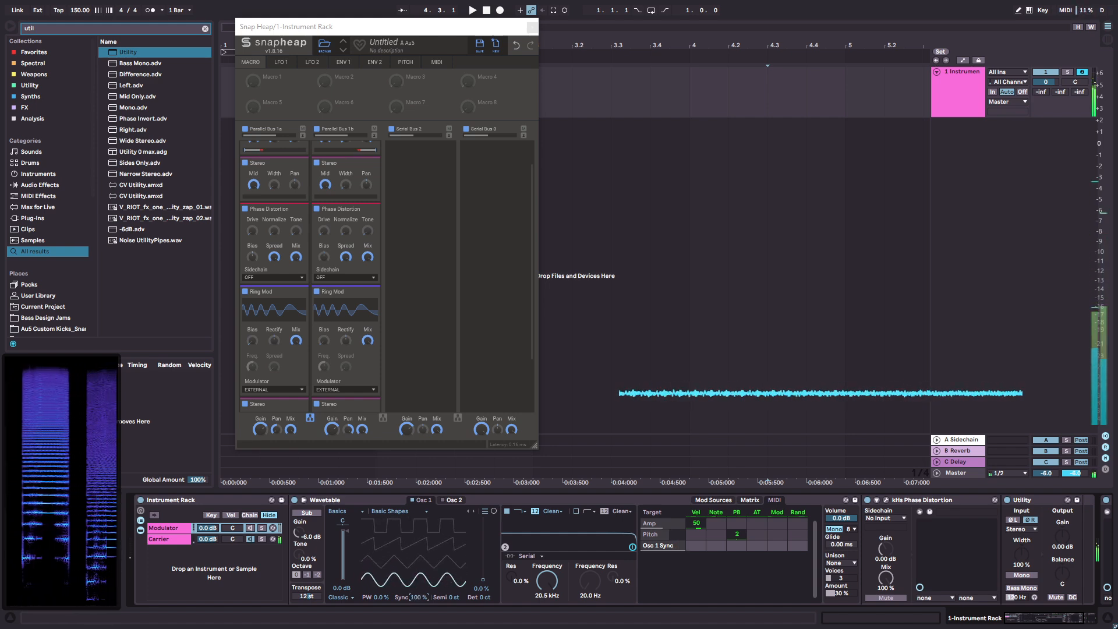
{"action": "left_click_drag", "start_coordinate": [416, 598], "coordinate": [415, 559]}
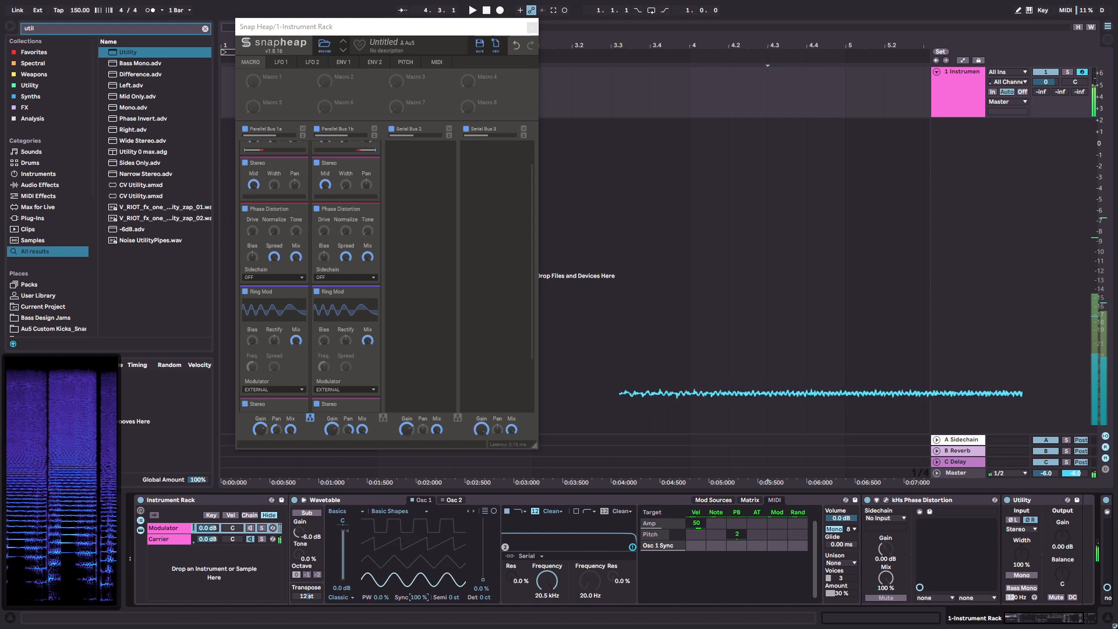
- Set the Carrier's wavetable position to 69% and bring the Modulator's Osc 1 Sync down to 0%
{"action": "left_click", "coordinate": [170, 539]}
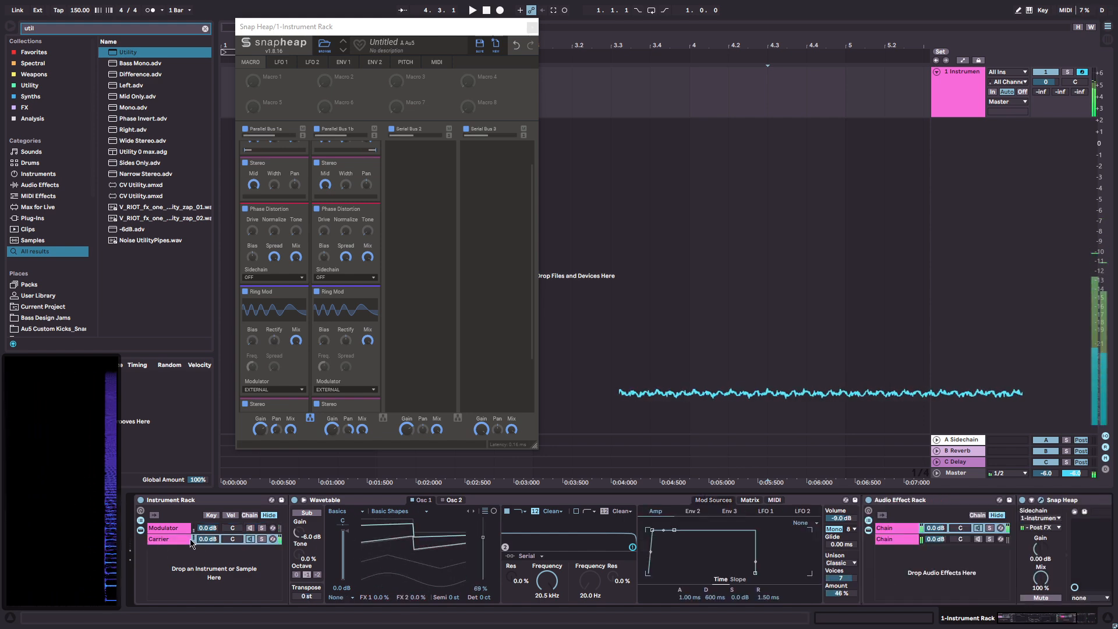
{"action": "left_click", "coordinate": [204, 539]}
{"action": "mouse_move", "coordinate": [406, 600]}
{"action": "left_mouse_down"}
{"action": "mouse_move", "coordinate": [406, 553]}
{"action": "mouse_move", "coordinate": [406, 600]}
{"action": "left_mouse_up"}
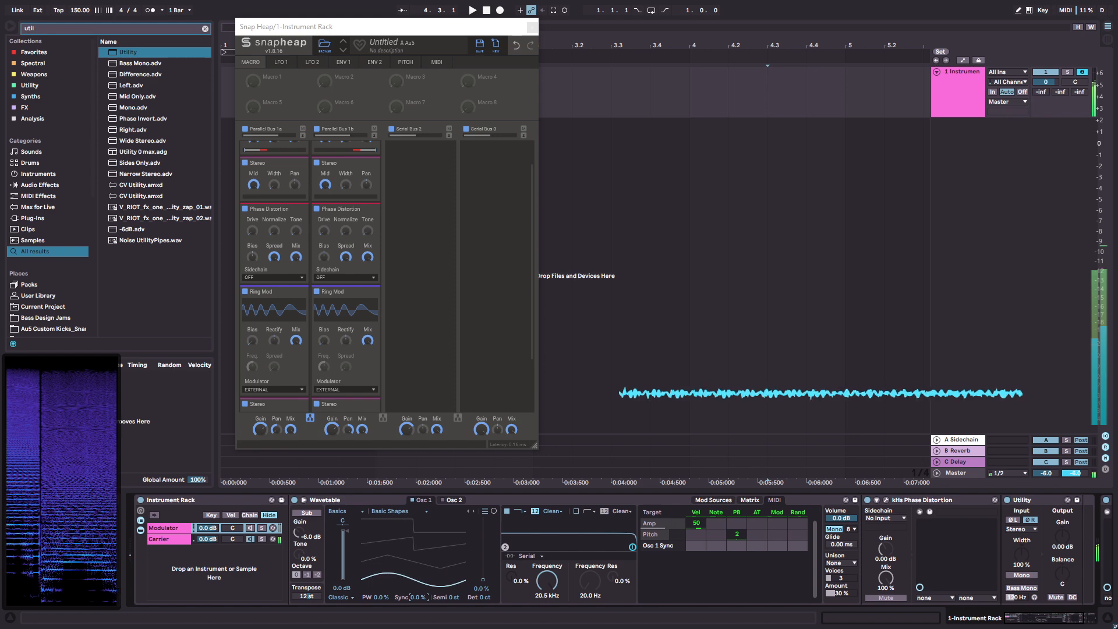
- Replace the Modulator's Wavetable with Serum_x64 from the Synths collection and open its editor
{"action": "left_click", "coordinate": [161, 31]}
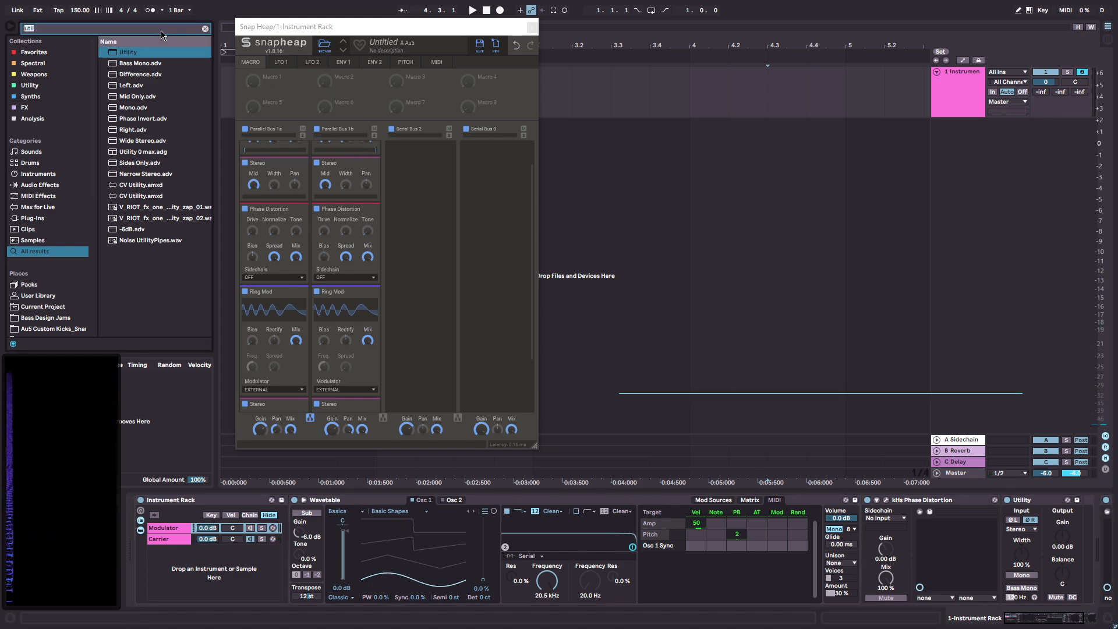
{"action": "left_click", "coordinate": [29, 97]}
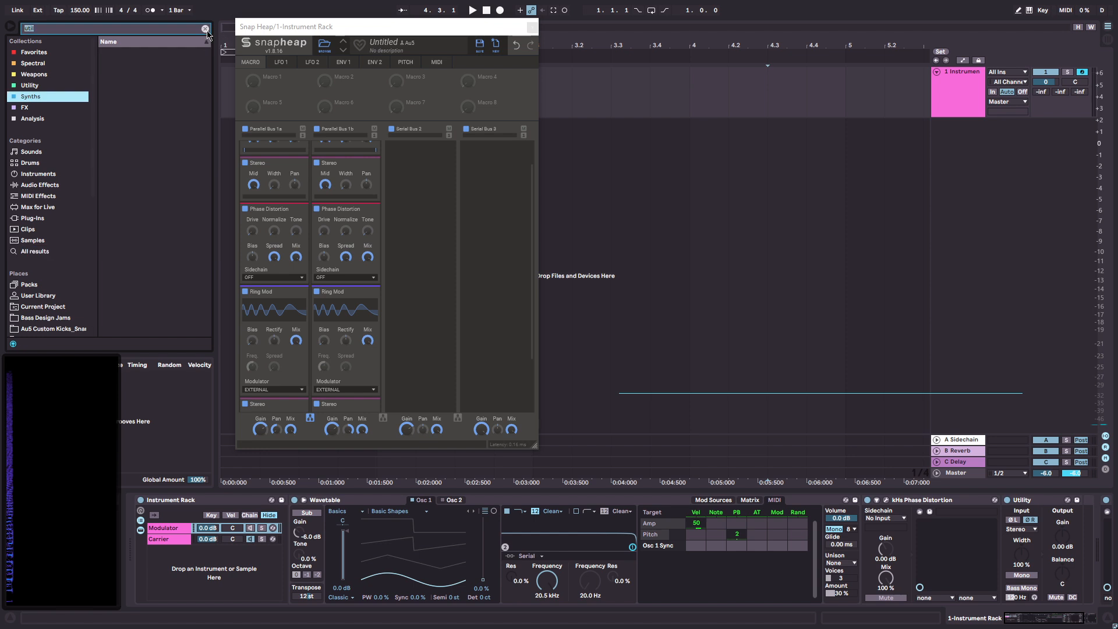
{"action": "left_click", "coordinate": [205, 29]}
{"action": "left_click_drag", "start_coordinate": [133, 268], "coordinate": [409, 520]}
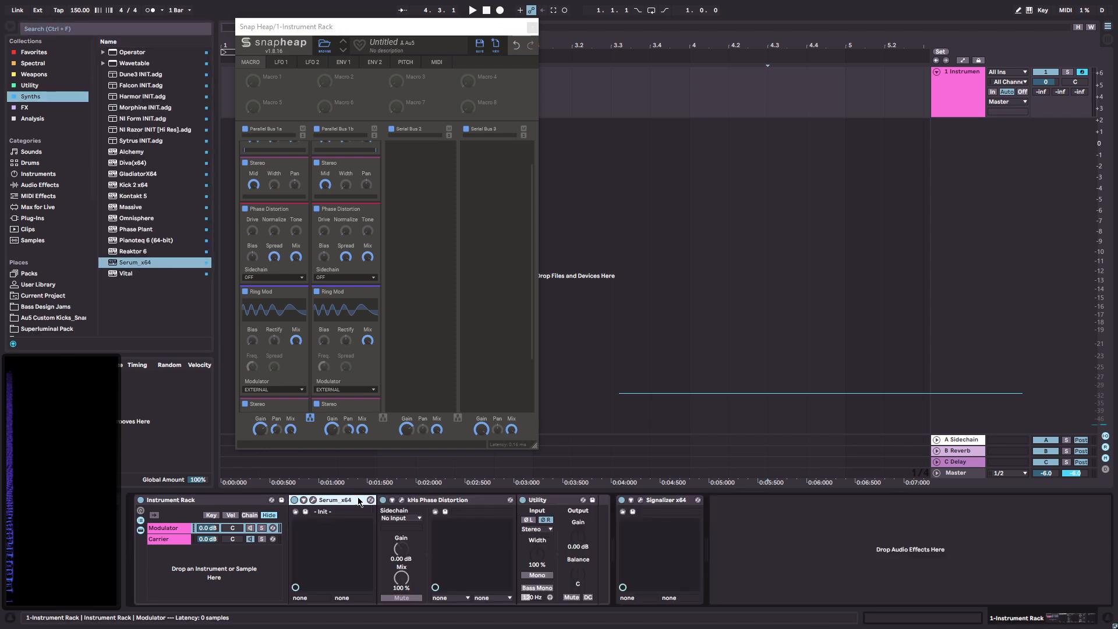
{"action": "left_click", "coordinate": [312, 501]}
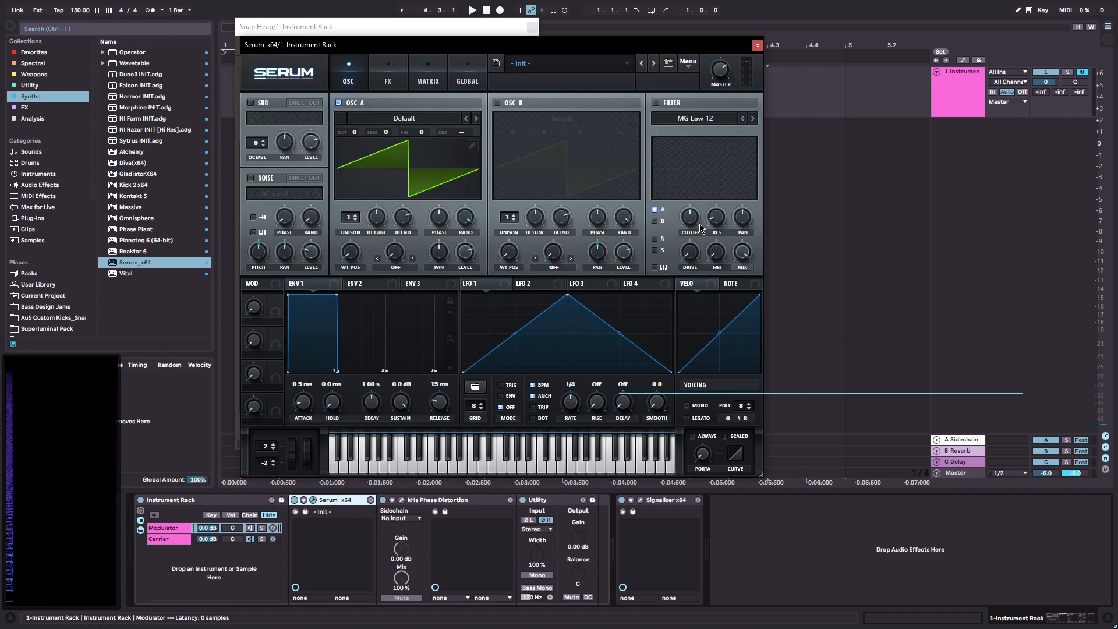
- Load the Analog "Basic Shapes" wavetable into Serum's Osc A, place its window beside Snap Heap, and audition the sound
{"action": "left_click", "coordinate": [427, 117]}
{"action": "mouse_move", "coordinate": [547, 133]}
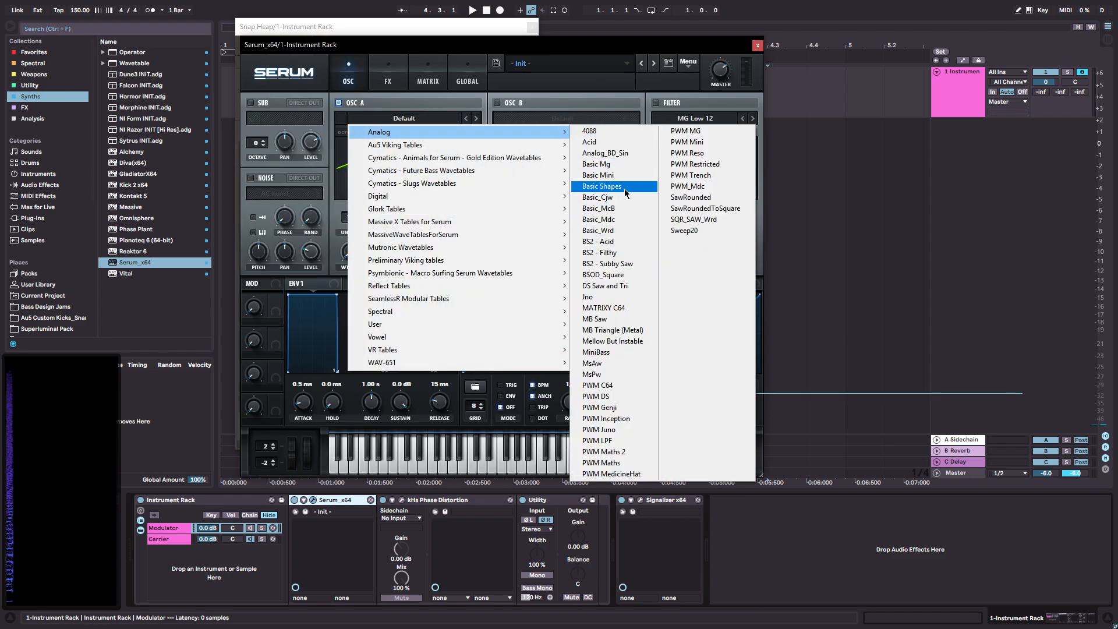
{"action": "left_click", "coordinate": [625, 187]}
{"action": "left_click_drag", "start_coordinate": [500, 44], "coordinate": [795, 34]}
{"action": "key", "text": "a"}
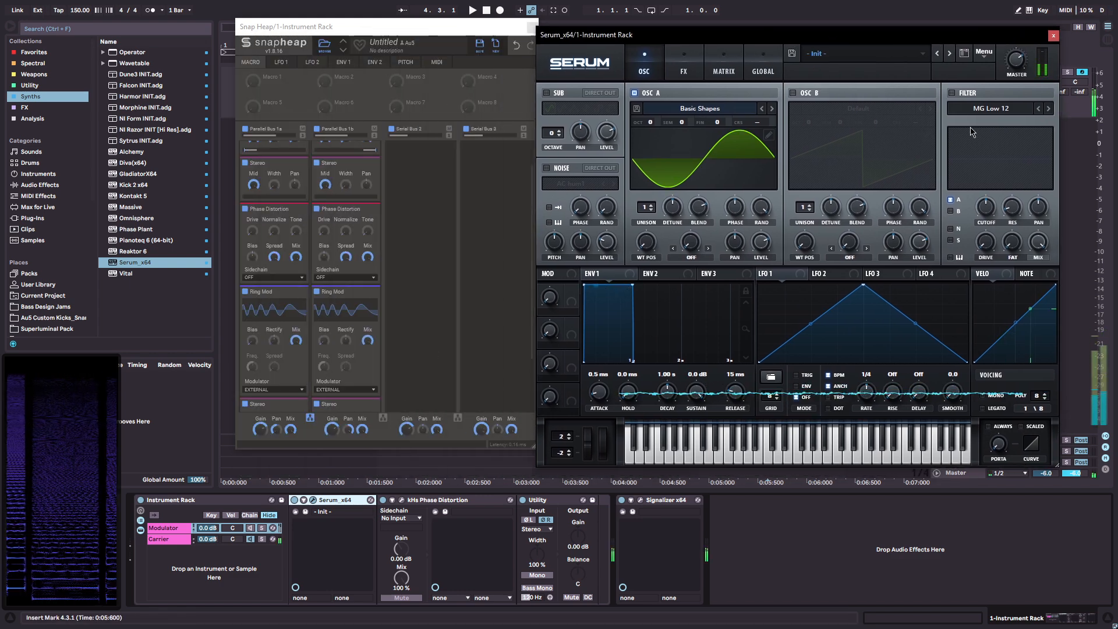
{"action": "key", "text": "a"}
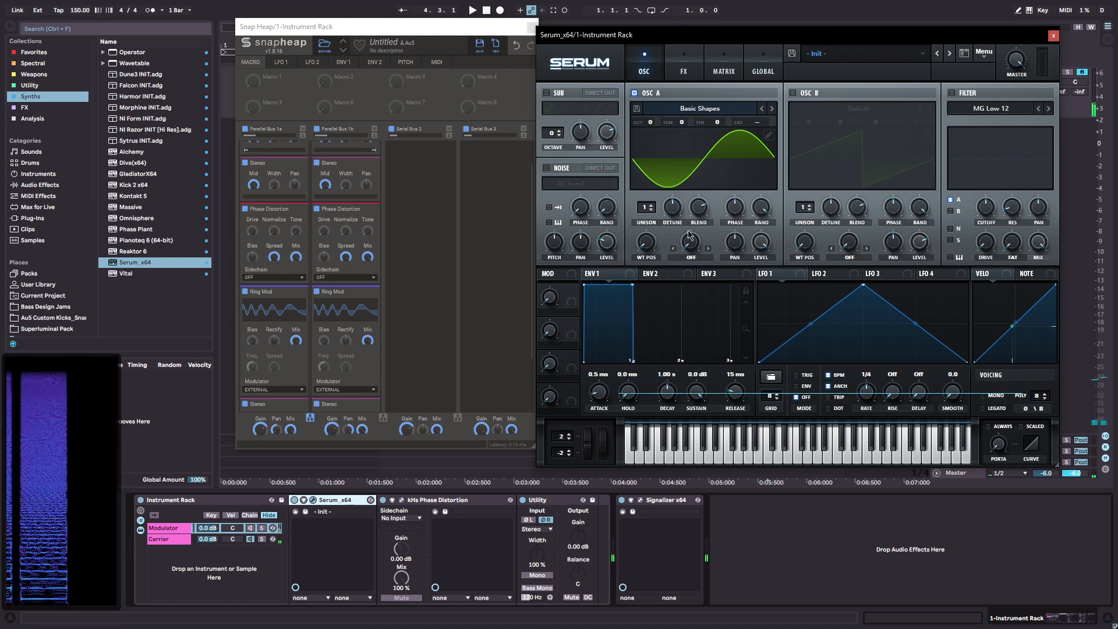
- Set Osc A's warp mode to Sync (Window 1/2), sweep its amount up, and bring it back down to zero
{"action": "left_click", "coordinate": [677, 262]}
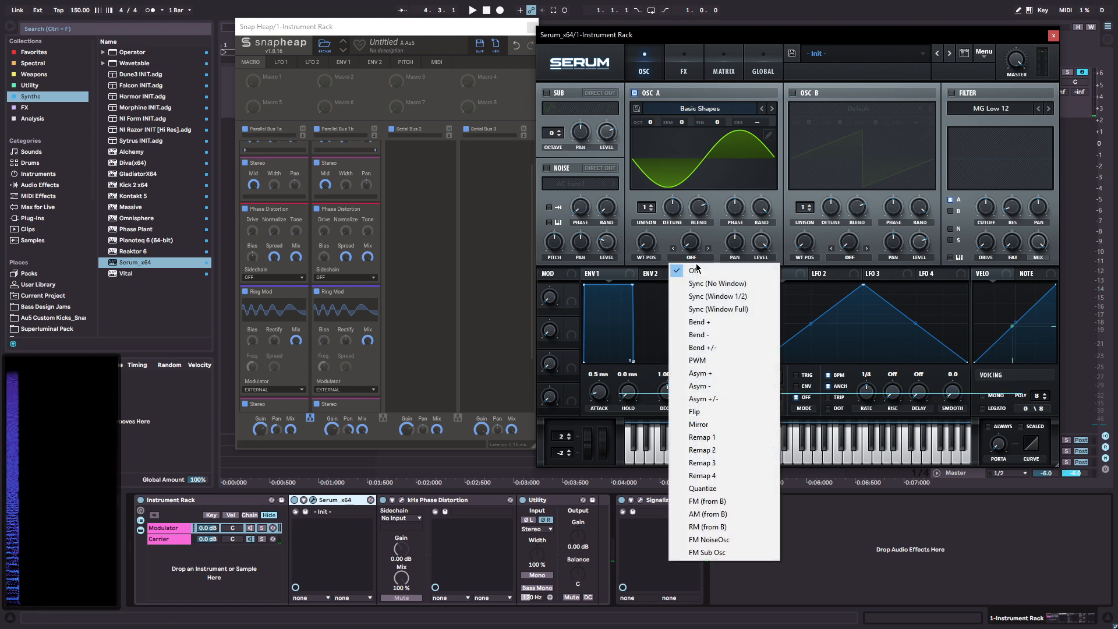
{"action": "left_click", "coordinate": [738, 296]}
{"action": "left_click_drag", "start_coordinate": [690, 242], "coordinate": [713, 258]}
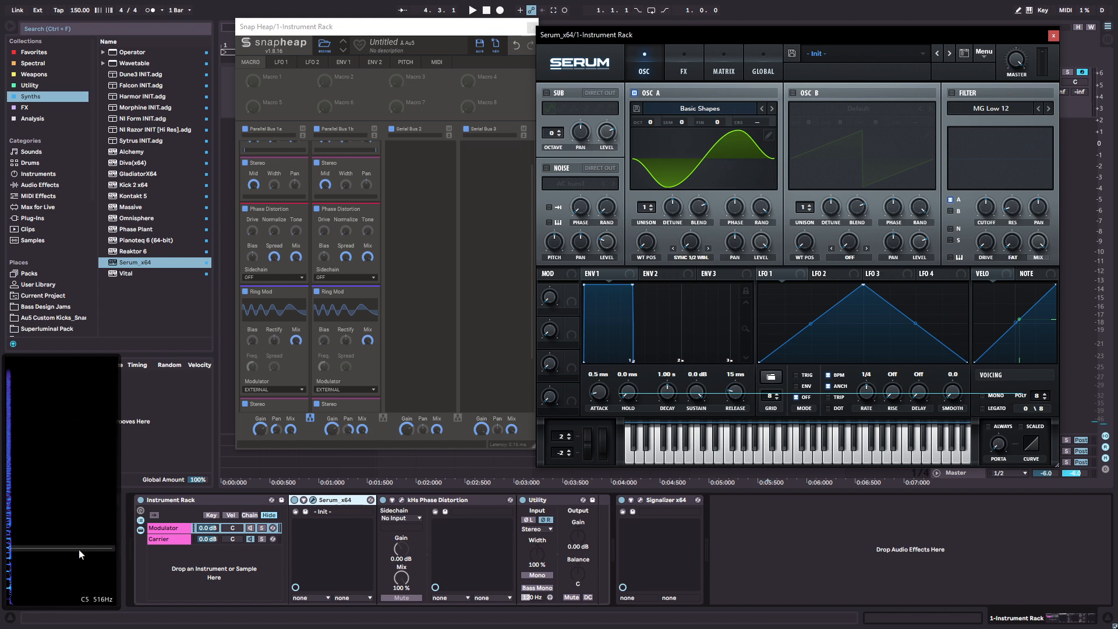
{"action": "mouse_move", "coordinate": [692, 246]}
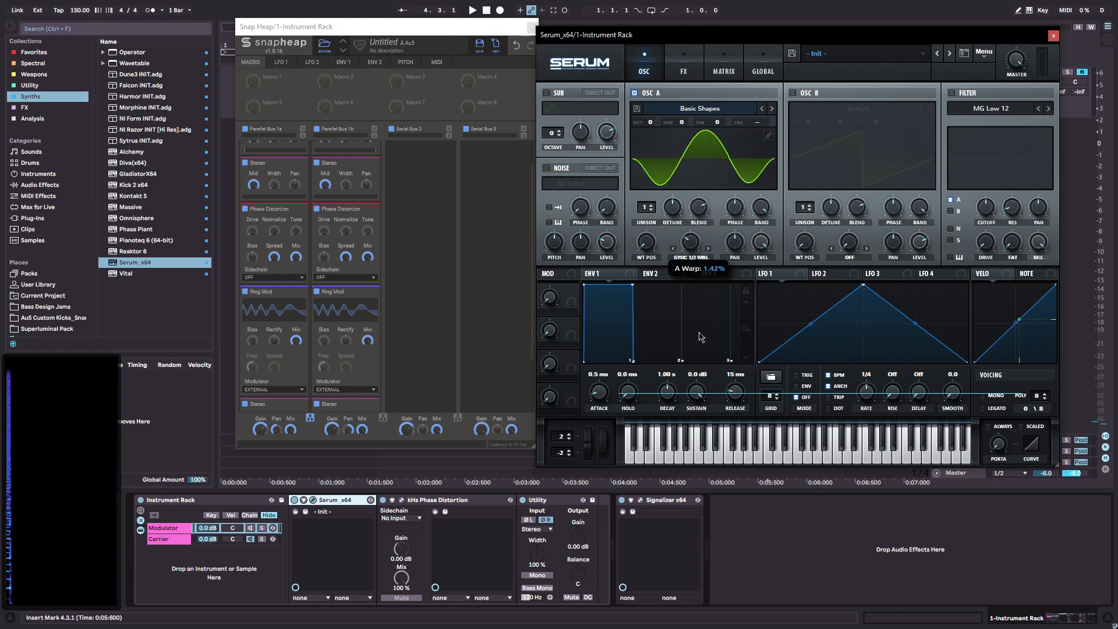
{"action": "left_click_drag", "start_coordinate": [693, 243], "coordinate": [696, 193]}
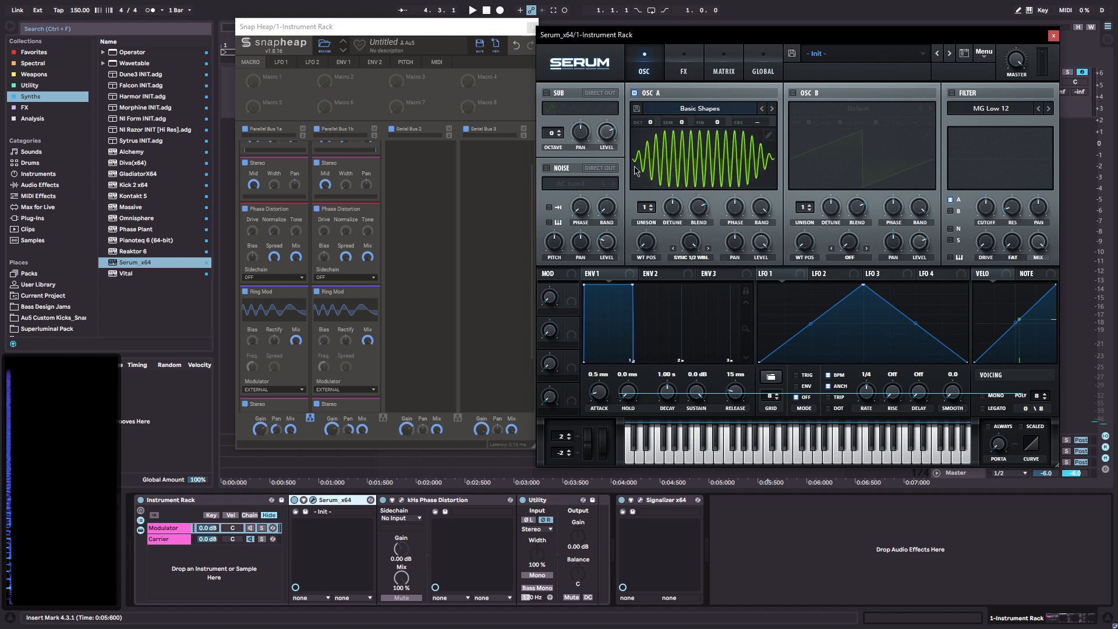
{"action": "left_click_drag", "start_coordinate": [693, 243], "coordinate": [693, 396]}
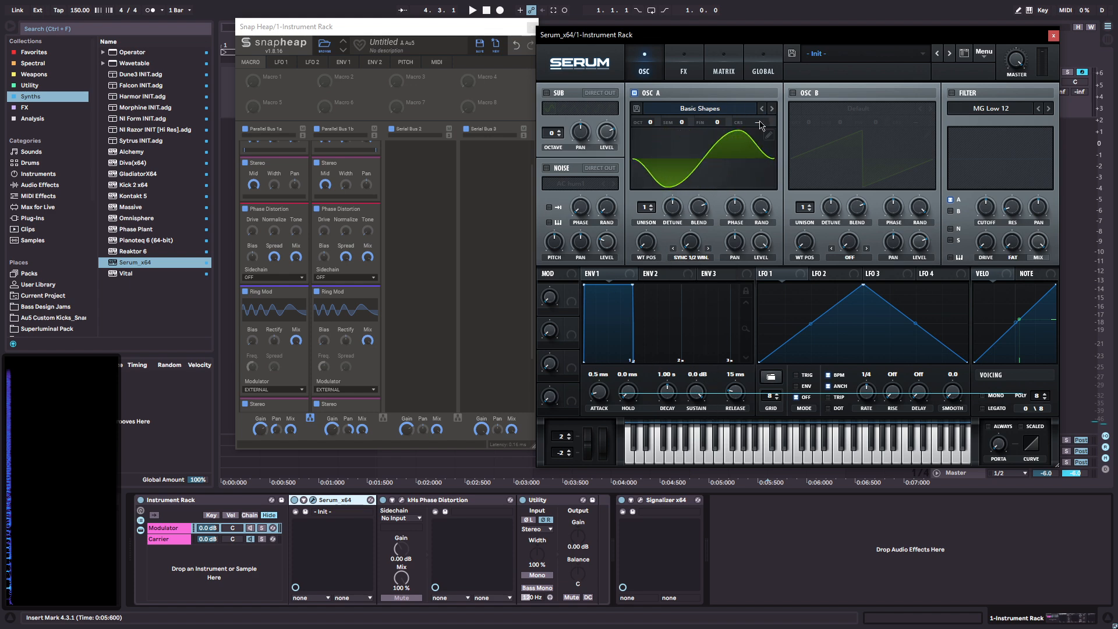
{"action": "mouse_move", "coordinate": [759, 124]}
{"action": "left_mouse_down"}
{"action": "mouse_move", "coordinate": [750, 35]}
{"action": "mouse_move", "coordinate": [776, 137]}
{"action": "left_mouse_up"}
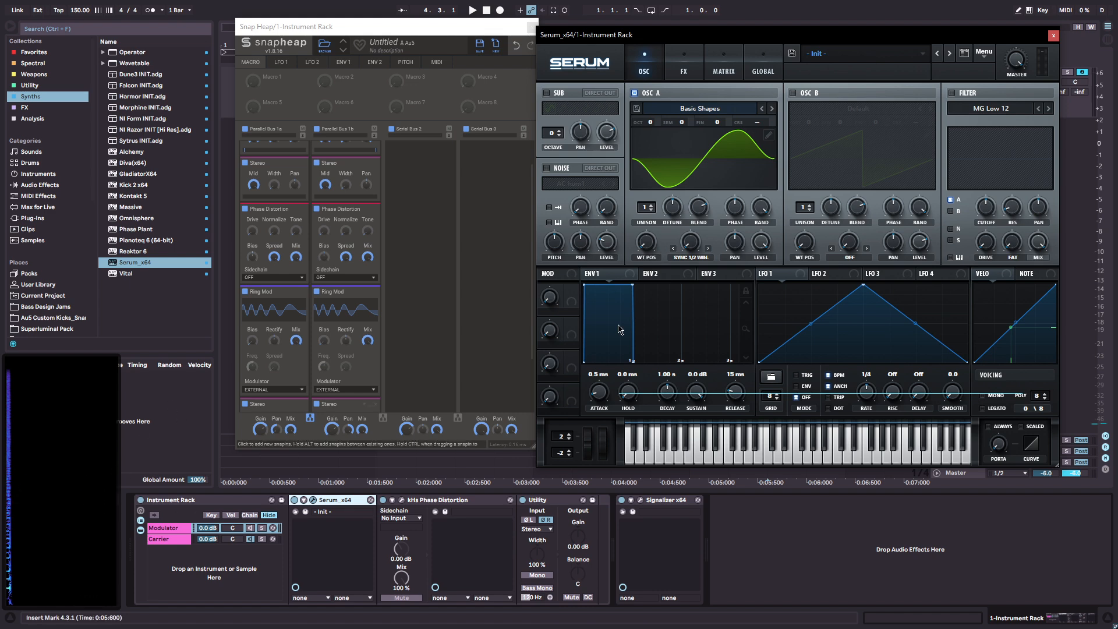
- Audition a raised Osc A warp, set the Carrier Wavetable's unison amount to 12%, and return the warp to zero
{"action": "left_click_drag", "start_coordinate": [688, 240], "coordinate": [722, 192]}
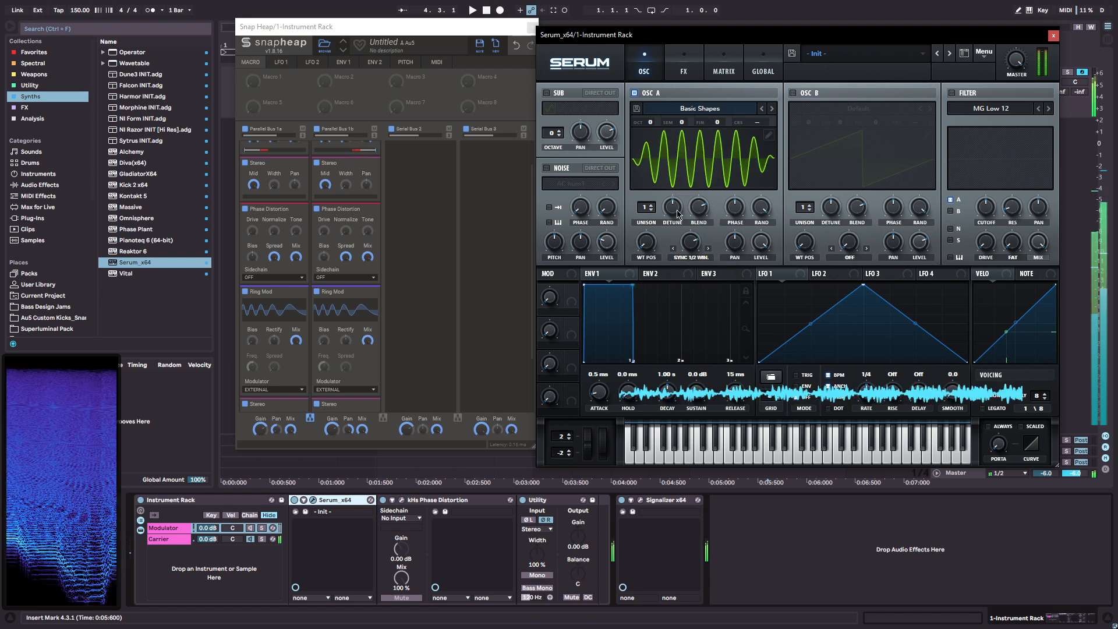
{"action": "left_click", "coordinate": [169, 539]}
{"action": "left_click_drag", "start_coordinate": [847, 593], "coordinate": [843, 613]}
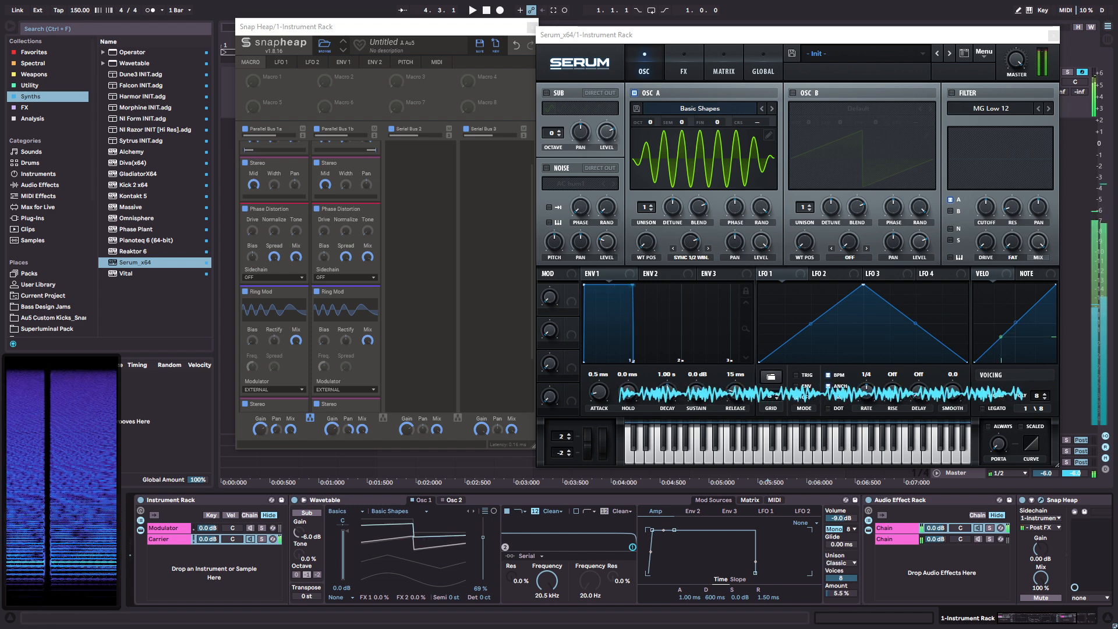
{"action": "left_click_drag", "start_coordinate": [690, 242], "coordinate": [695, 359]}
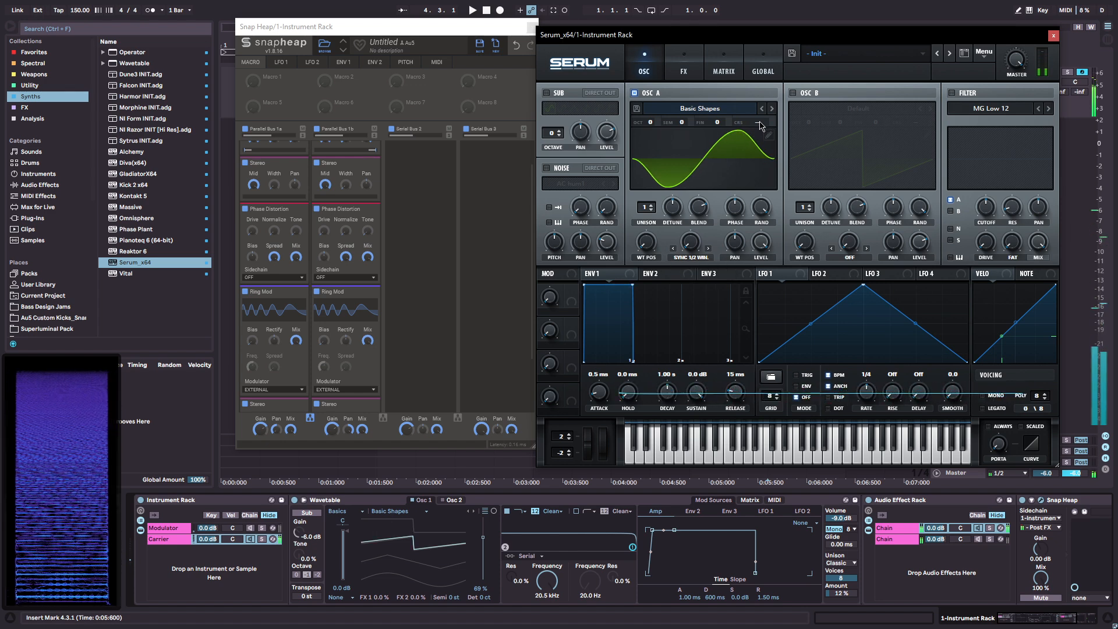
- Sweep Osc A's coarse pitch up to about 31 while playing, and reset it to zero
{"action": "left_click_drag", "start_coordinate": [760, 123], "coordinate": [765, 113]}
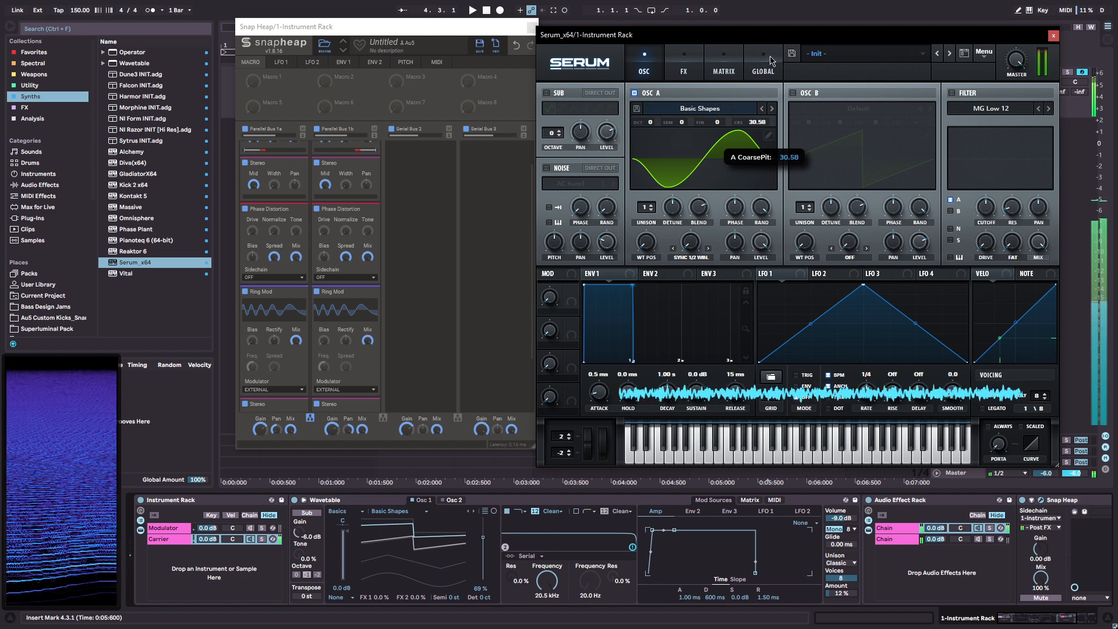
{"action": "left_click_drag", "start_coordinate": [775, 59], "coordinate": [773, 59]}
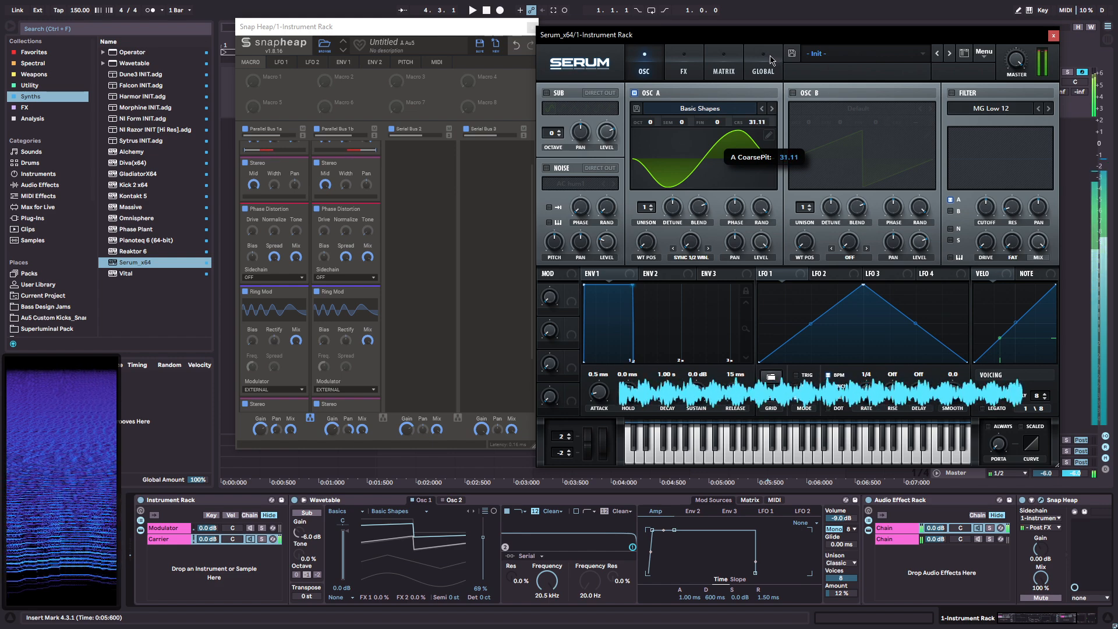
{"action": "left_click_drag", "start_coordinate": [769, 102], "coordinate": [773, 112]}
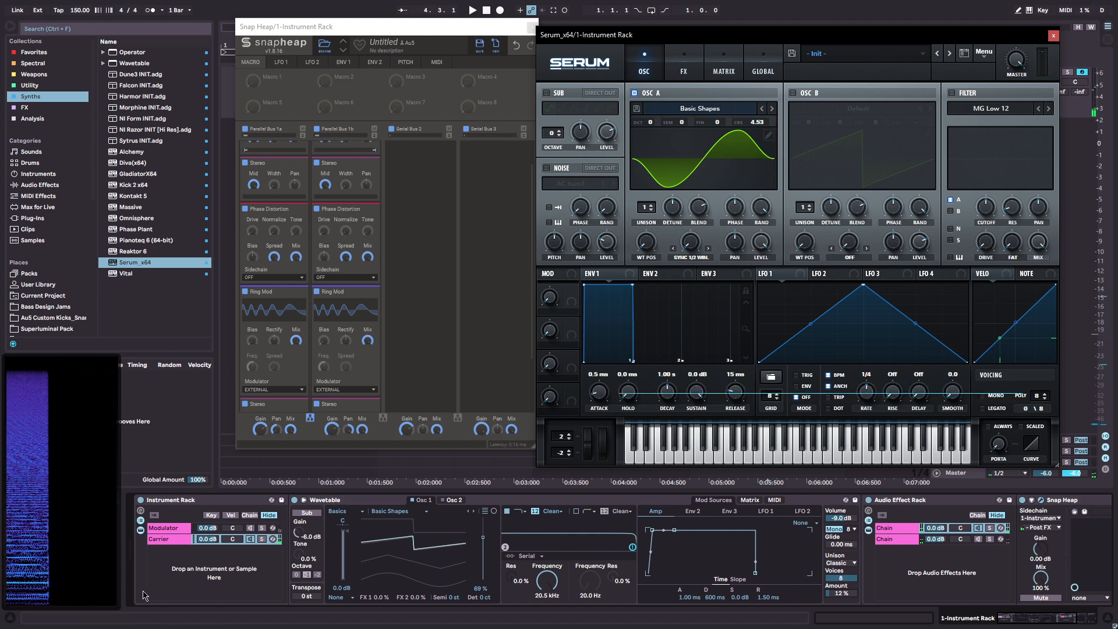
{"action": "mouse_move", "coordinate": [761, 125]}
{"action": "left_mouse_down"}
{"action": "mouse_move", "coordinate": [761, 140]}
{"action": "mouse_move", "coordinate": [763, 126]}
{"action": "left_mouse_up"}
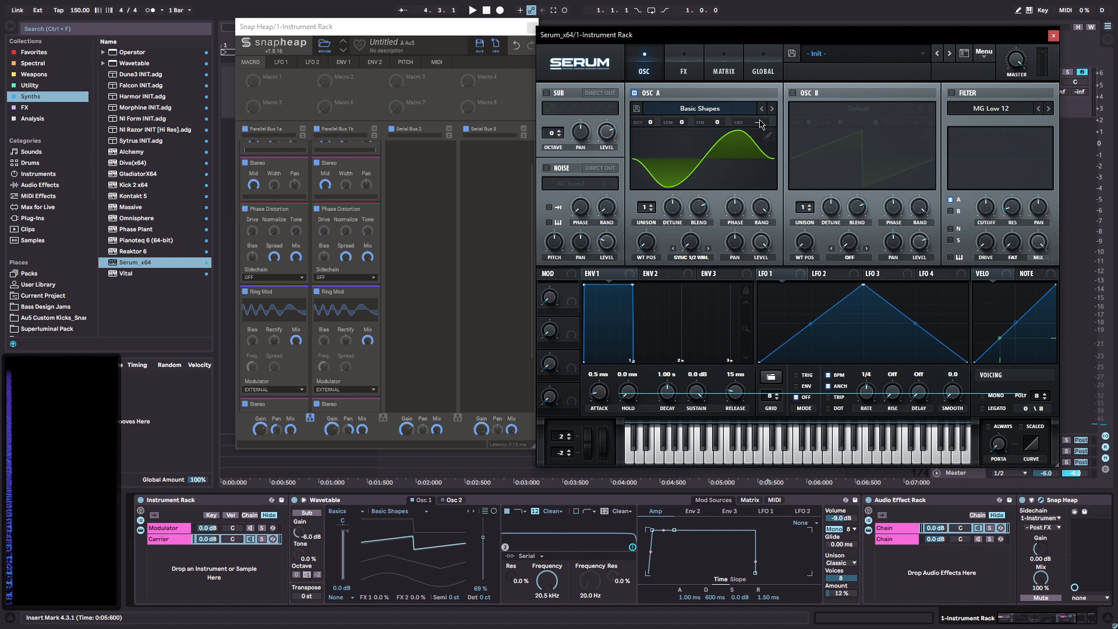
- Set the Carrier's unison amount to 0.0% while sweeping Osc A's warp up to about 11% and back to zero
{"action": "left_click_drag", "start_coordinate": [687, 248], "coordinate": [692, 153]}
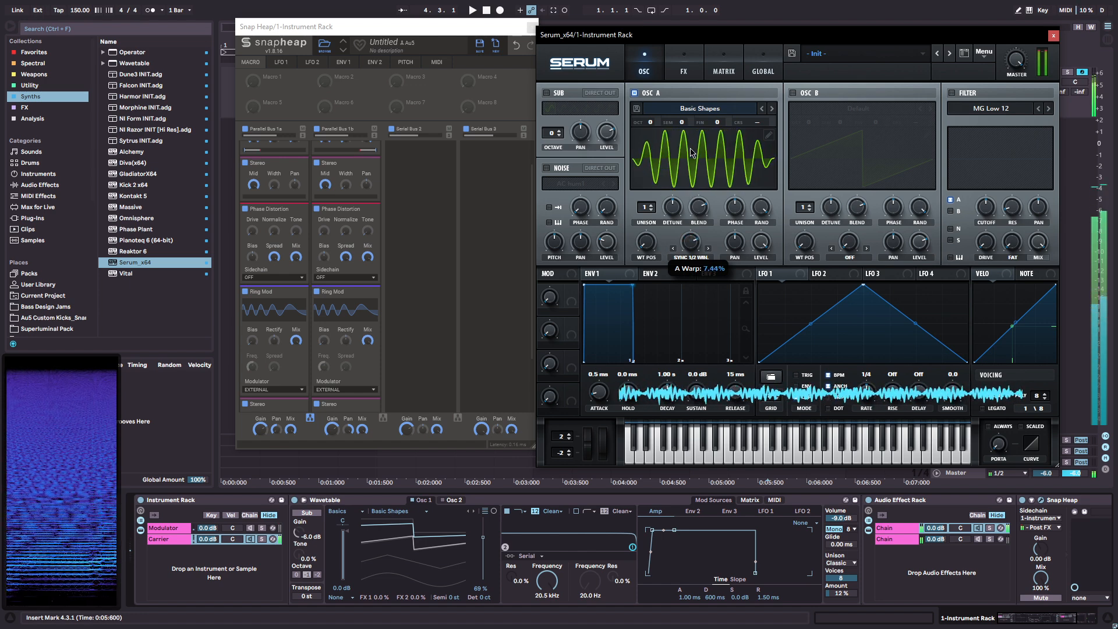
{"action": "left_click_drag", "start_coordinate": [848, 591], "coordinate": [848, 611]}
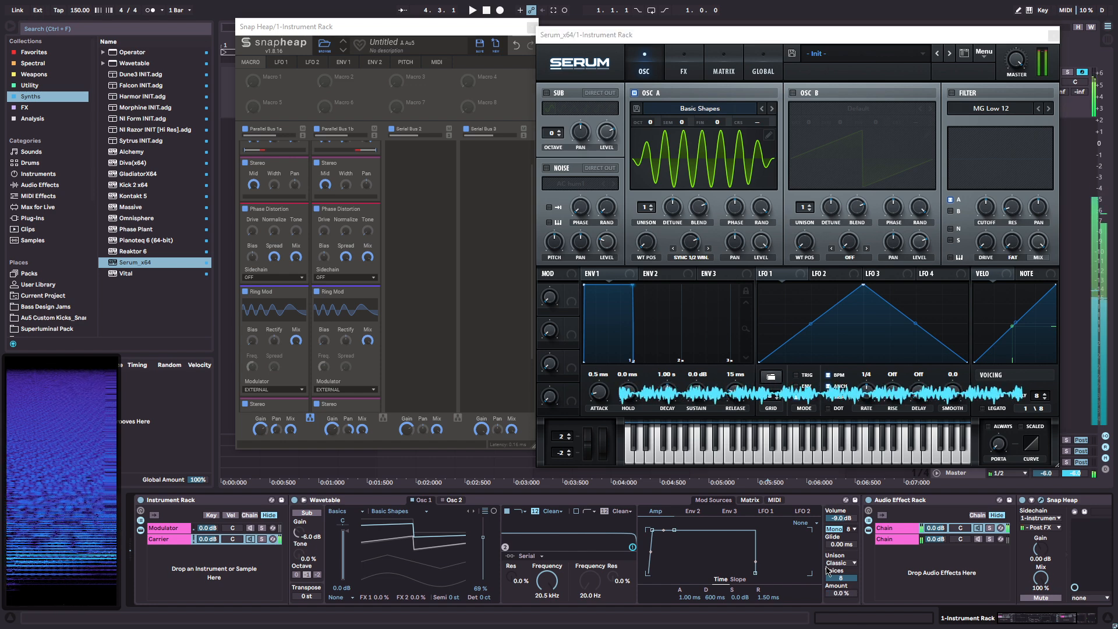
{"action": "left_click", "coordinate": [687, 250]}
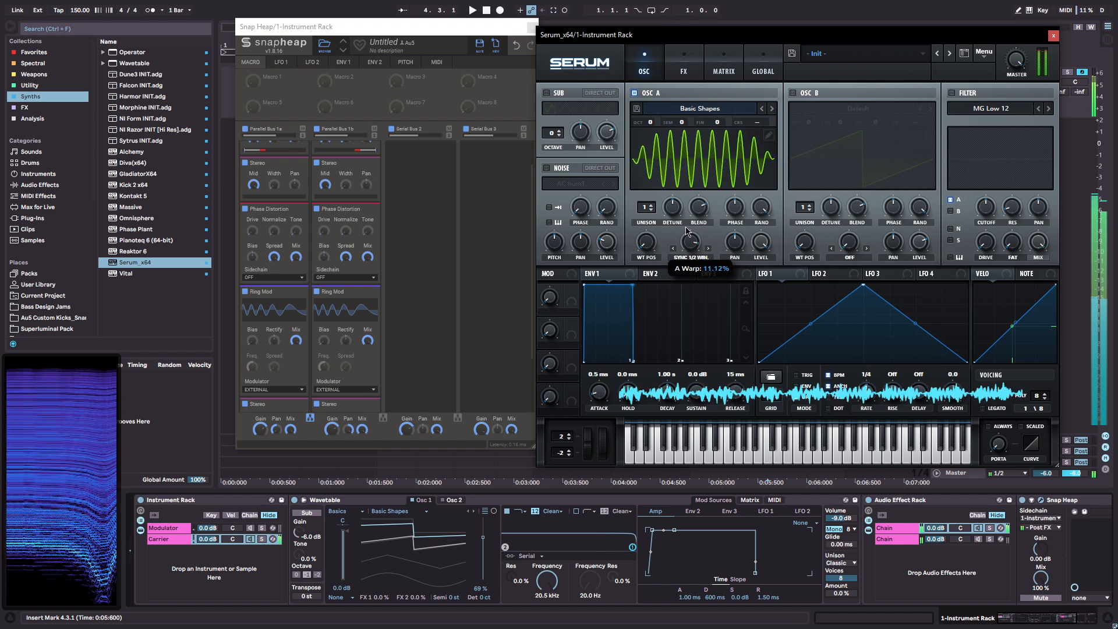
{"action": "left_click_drag", "start_coordinate": [687, 236], "coordinate": [697, 344]}
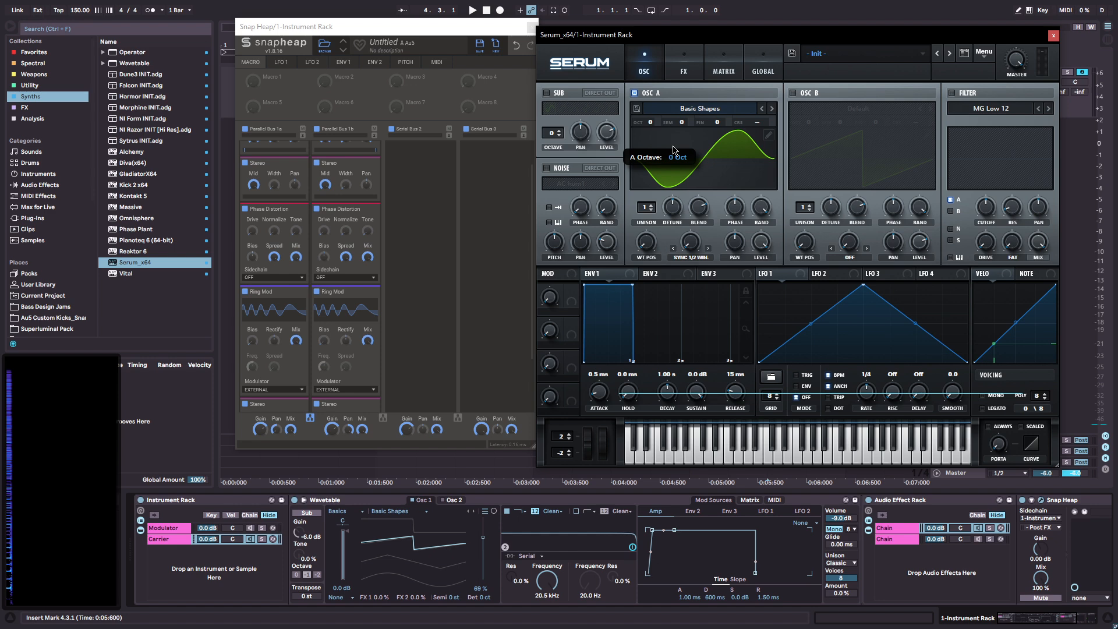
- Raise Osc A by two octaves and sweep its warp between about 1% and 9% while playing, ending at zero
{"action": "left_click_drag", "start_coordinate": [674, 150], "coordinate": [674, 130]}
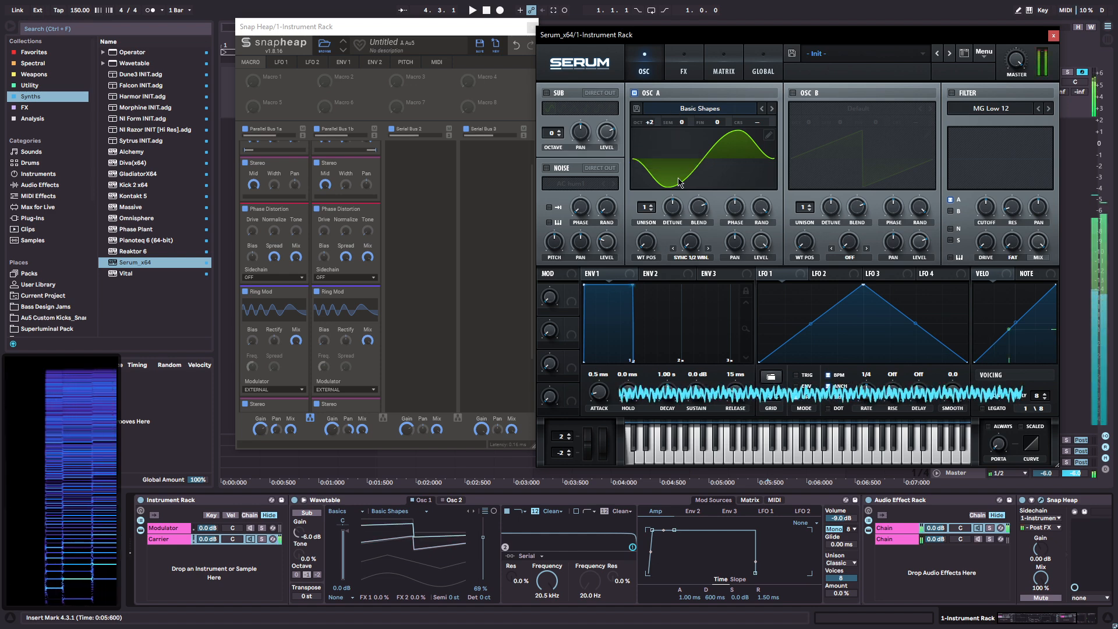
{"action": "mouse_move", "coordinate": [693, 235]}
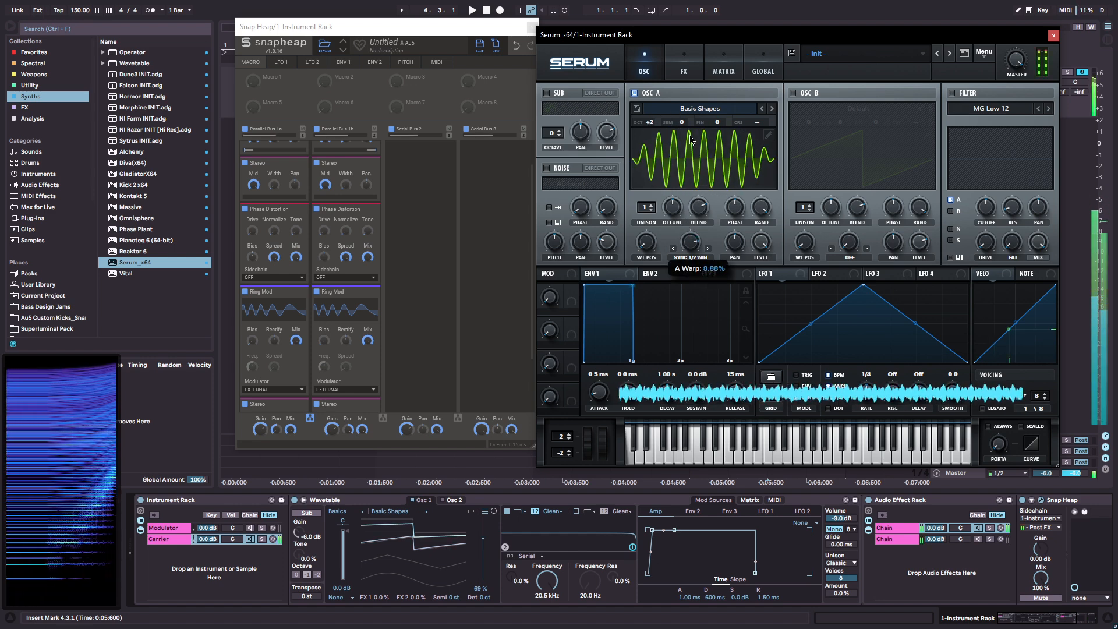
{"action": "left_click_drag", "start_coordinate": [706, 250], "coordinate": [704, 195]}
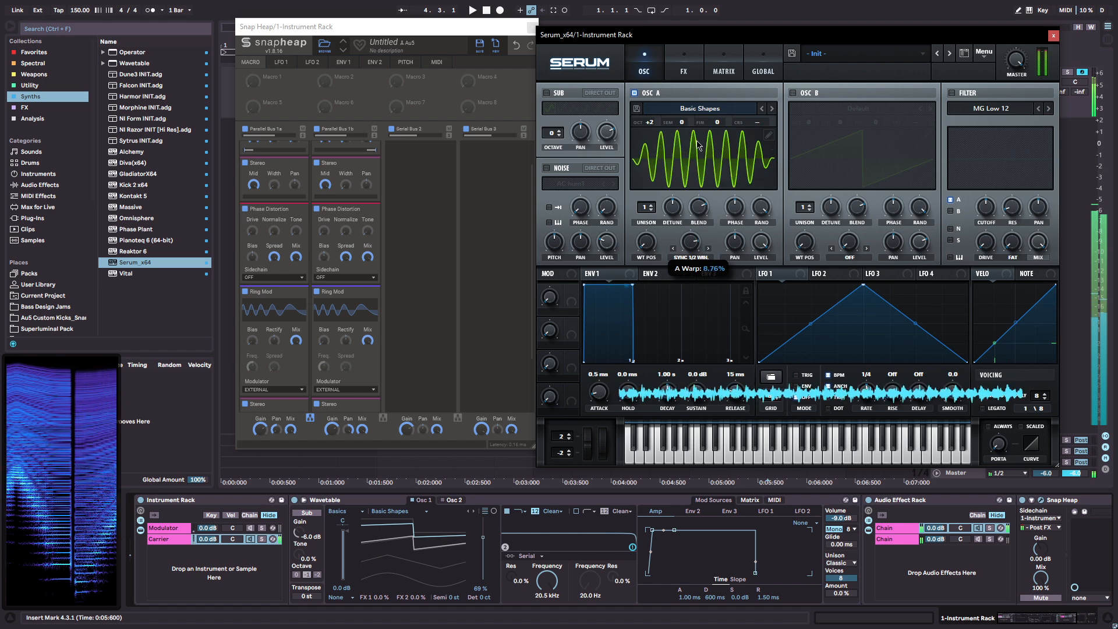
{"action": "left_click_drag", "start_coordinate": [706, 214], "coordinate": [699, 159]}
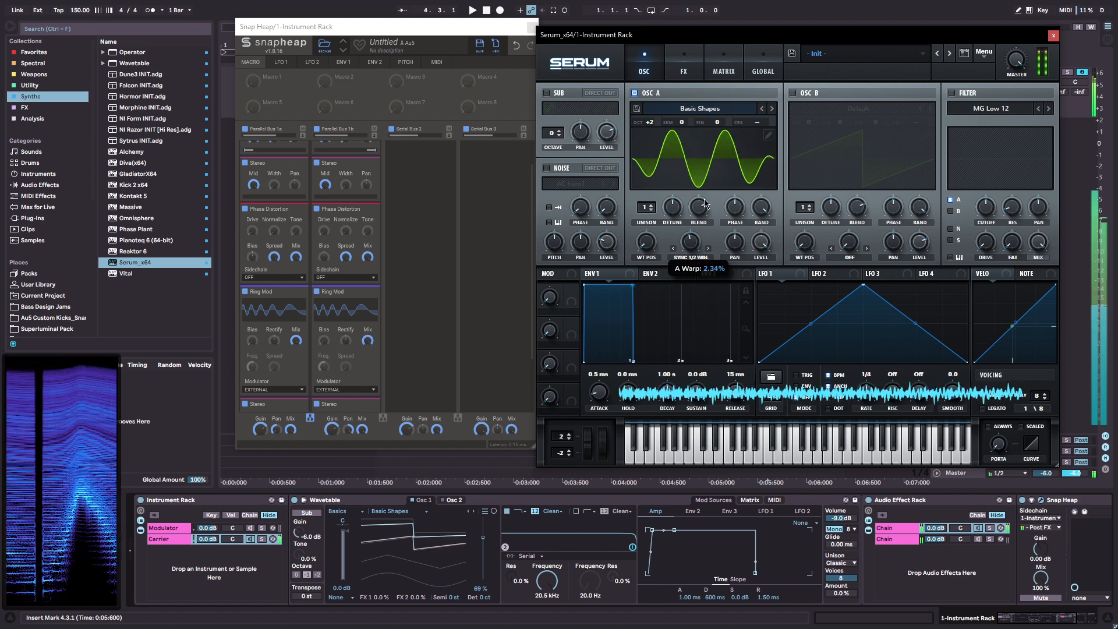
{"action": "left_click_drag", "start_coordinate": [706, 202], "coordinate": [708, 167]}
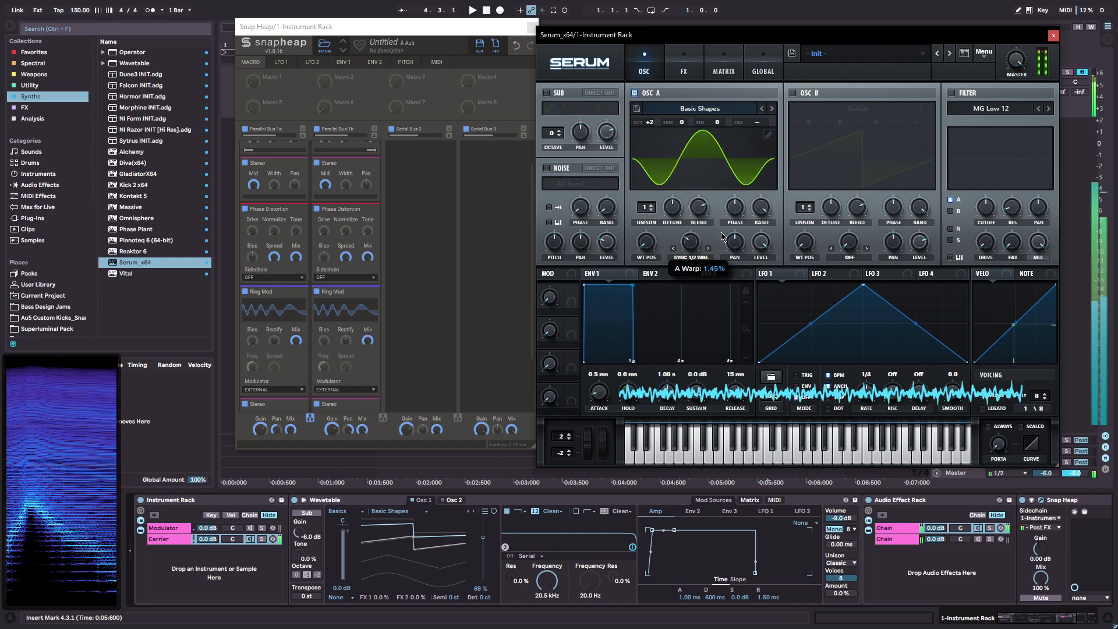
{"action": "left_click_drag", "start_coordinate": [728, 241], "coordinate": [721, 191]}
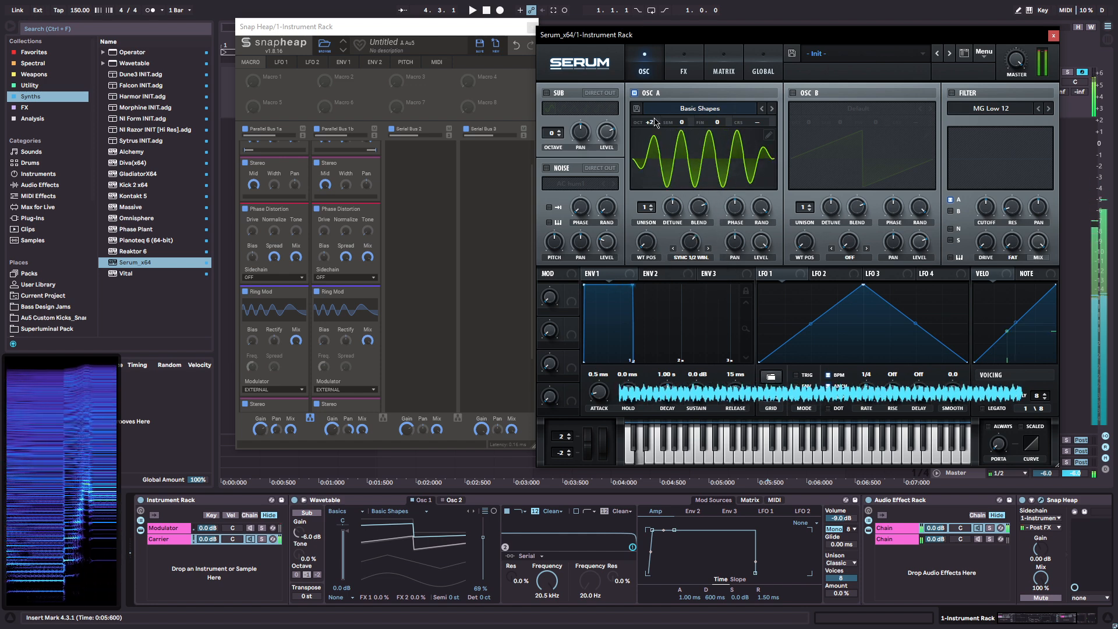
{"action": "left_click_drag", "start_coordinate": [695, 248], "coordinate": [694, 333]}
- Set Osc A's octave to -1, sweep its warp up to about 11% while playing, and reset the warp to 0
{"action": "left_click_drag", "start_coordinate": [692, 234], "coordinate": [693, 265]}
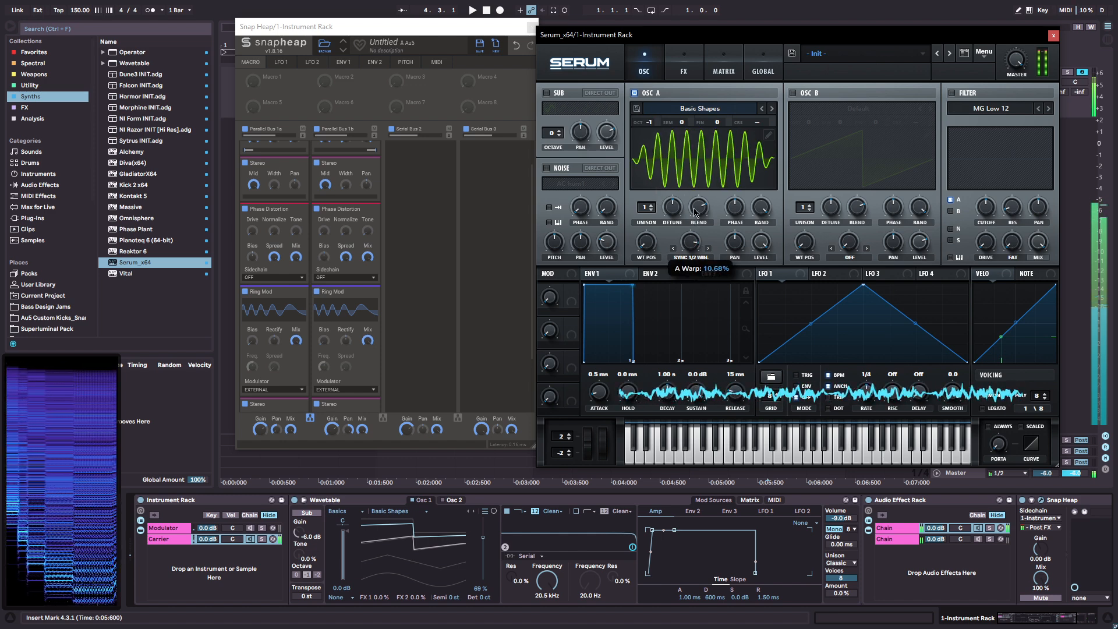
{"action": "left_click_drag", "start_coordinate": [684, 187], "coordinate": [685, 191]}
{"action": "double_click", "coordinate": [693, 243]}
{"action": "type", "text": "0"}
{"action": "key", "text": "Return"}
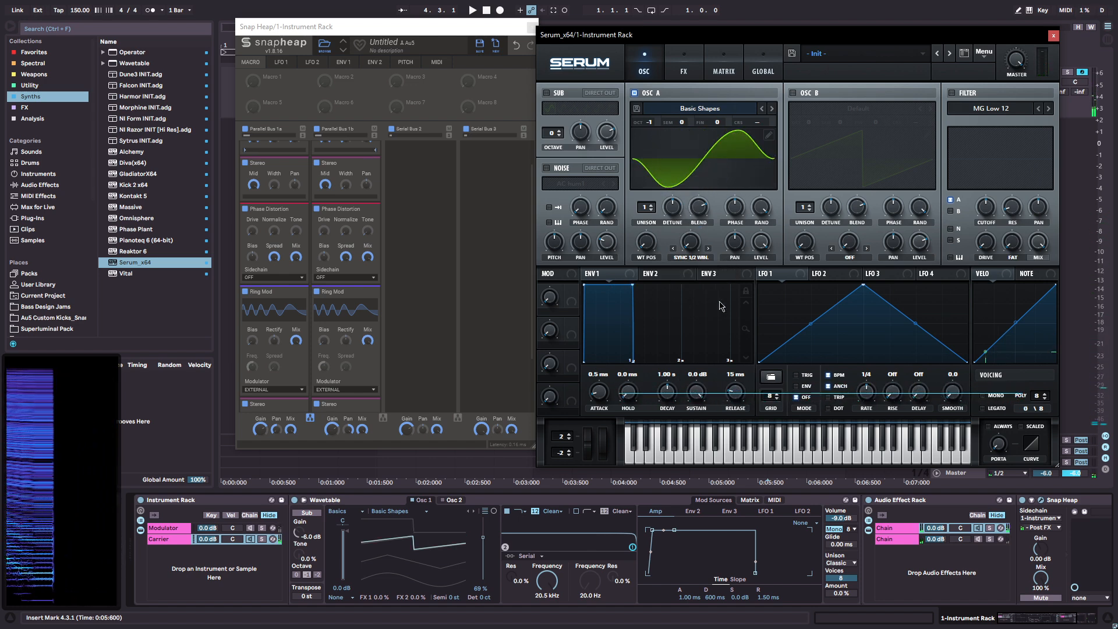
- Replace the Carrier's Wavetable with the NI Razor INIT [Hi Res].adg preset and set Serum's Osc A octave back to 0
{"action": "scroll", "coordinate": [623, 551], "scroll_direction": "right", "scroll_amount": 3}
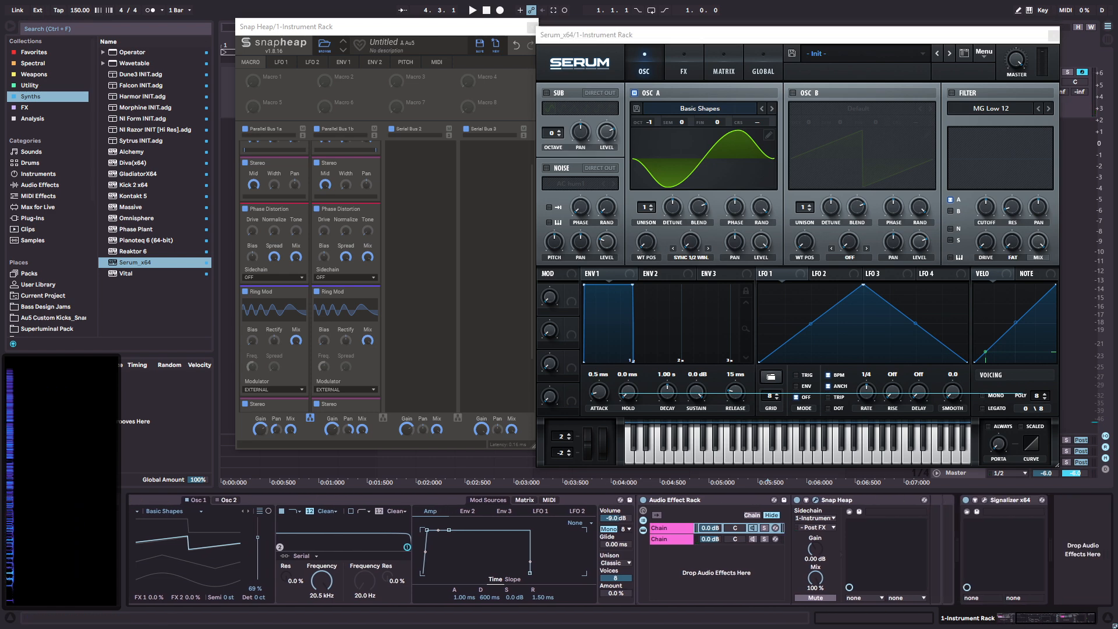
{"action": "scroll", "coordinate": [804, 597], "scroll_direction": "left", "scroll_amount": 5}
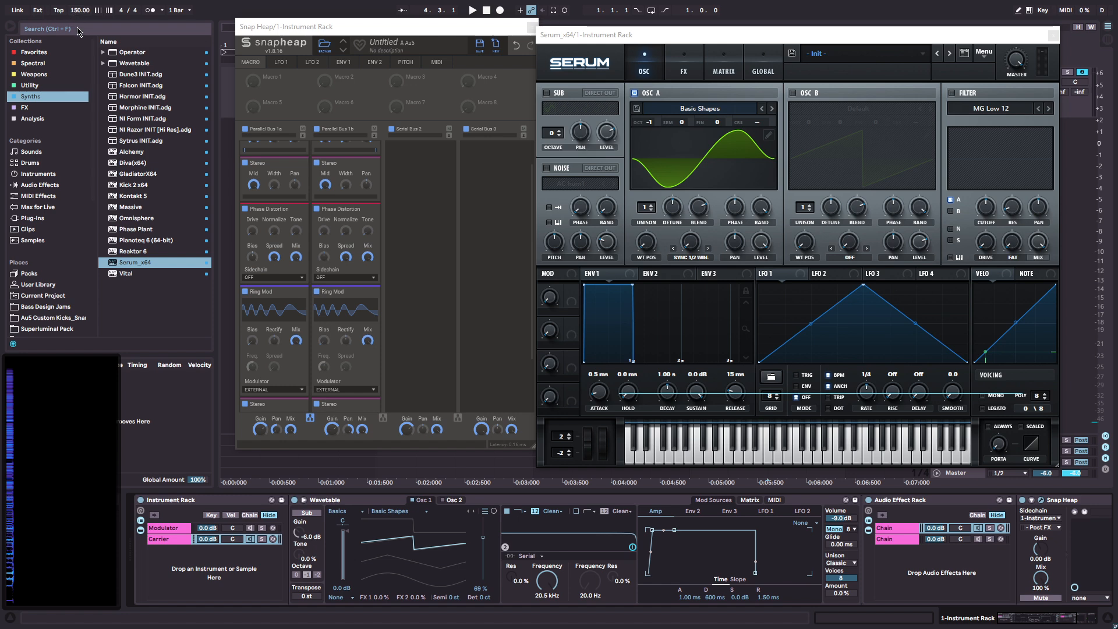
{"action": "left_click", "coordinate": [388, 518]}
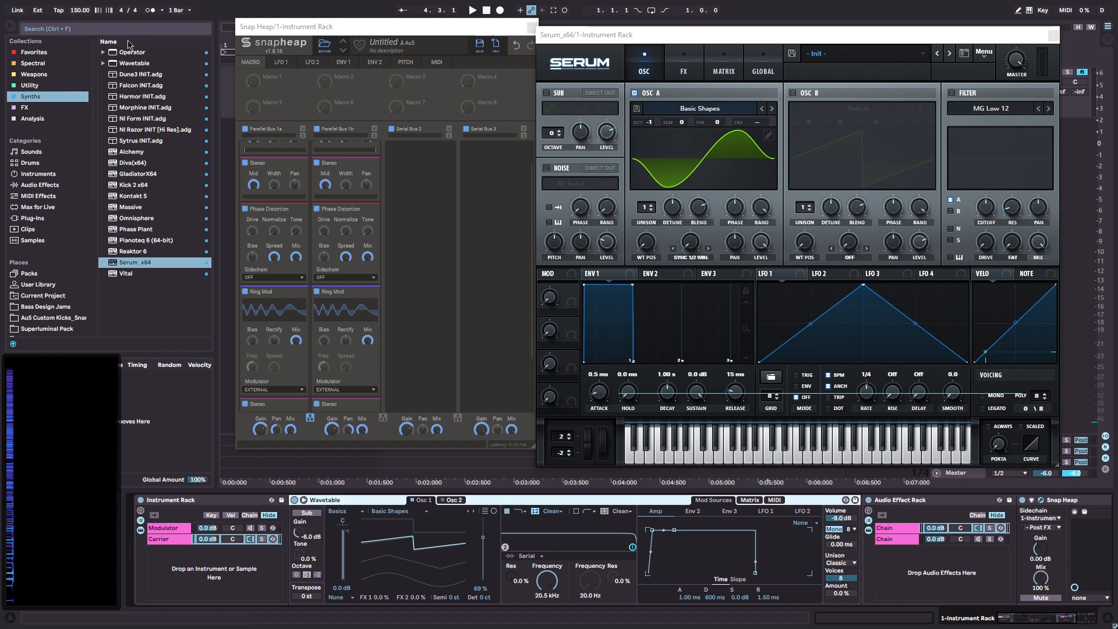
{"action": "left_click", "coordinate": [123, 30]}
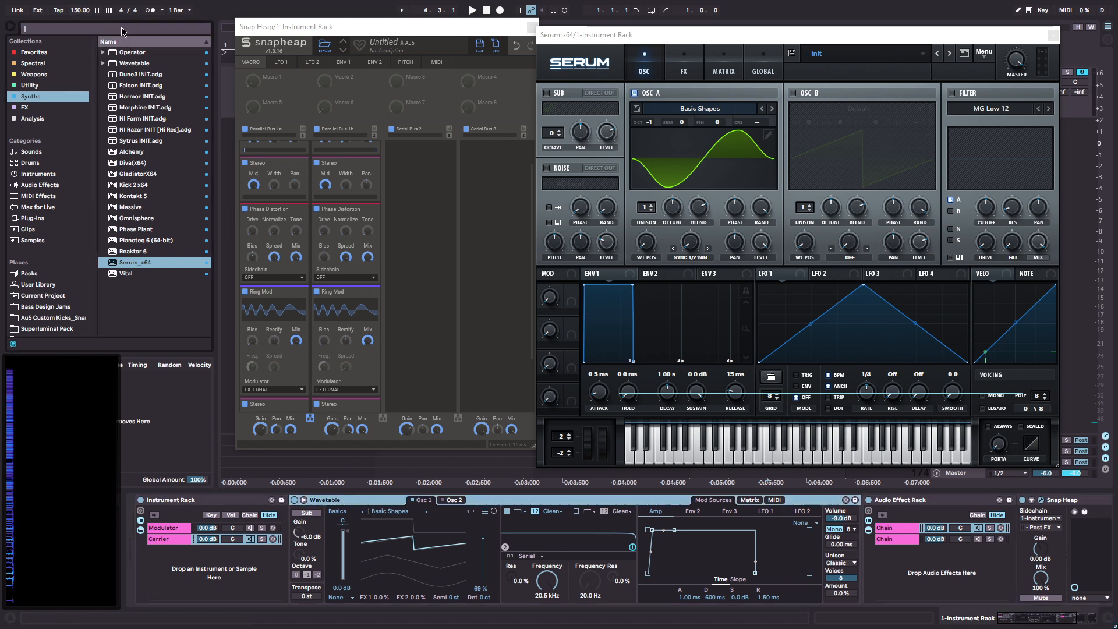
{"action": "double_click", "coordinate": [138, 134]}
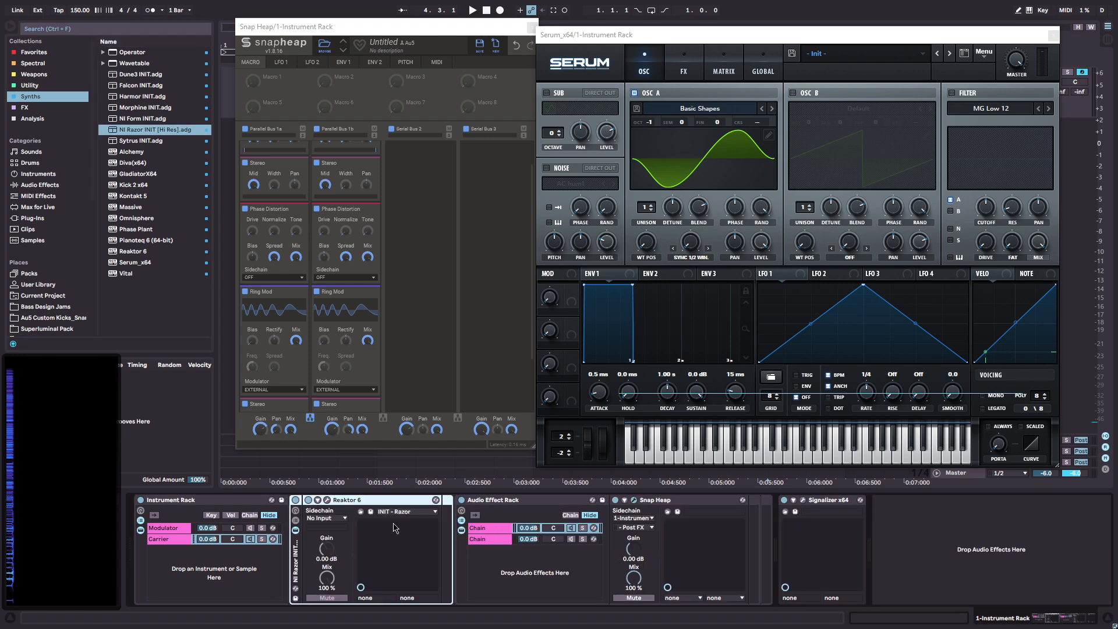
{"action": "double_click", "coordinate": [648, 122]}
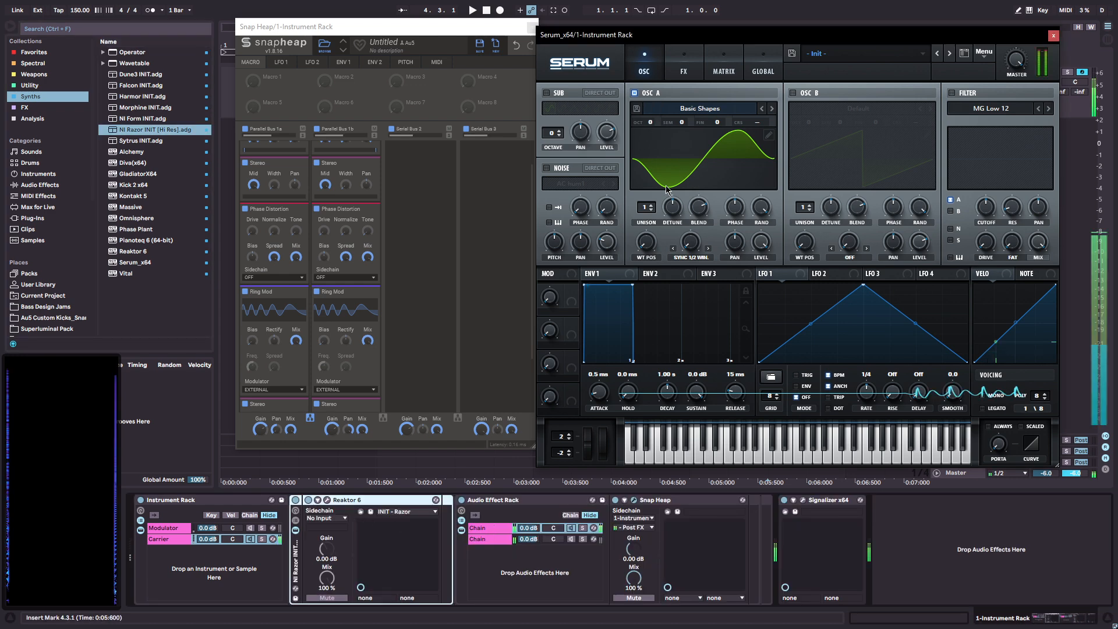
- Open the Carrier's Razor interface, move its window clear, and set Oscillator 1 to Primes
{"action": "left_click", "coordinate": [354, 501]}
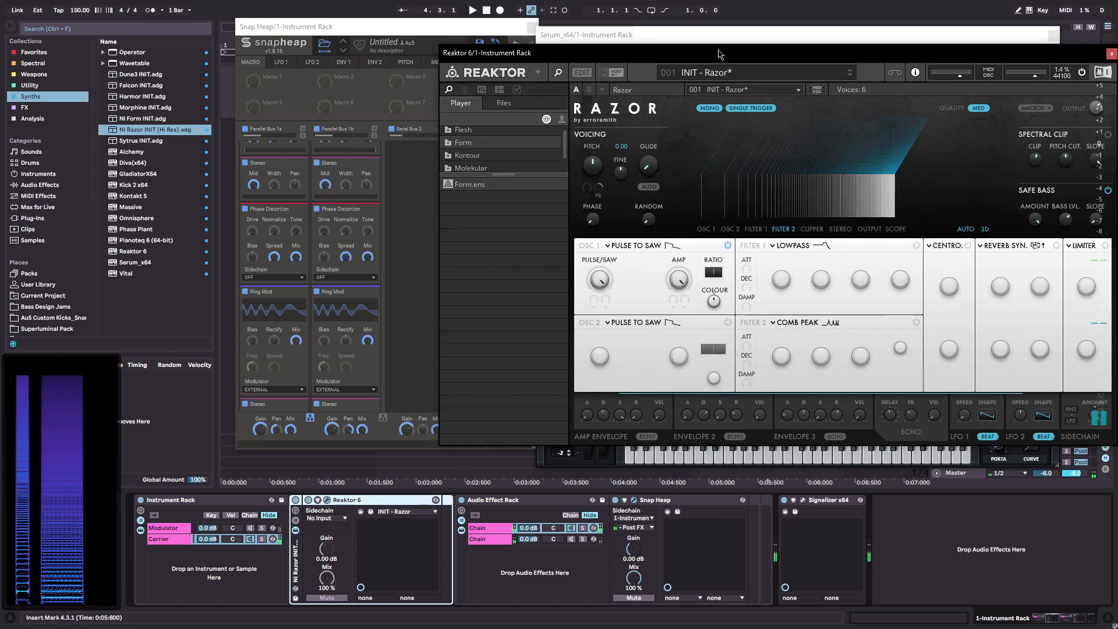
{"action": "left_click_drag", "start_coordinate": [713, 57], "coordinate": [384, 32]}
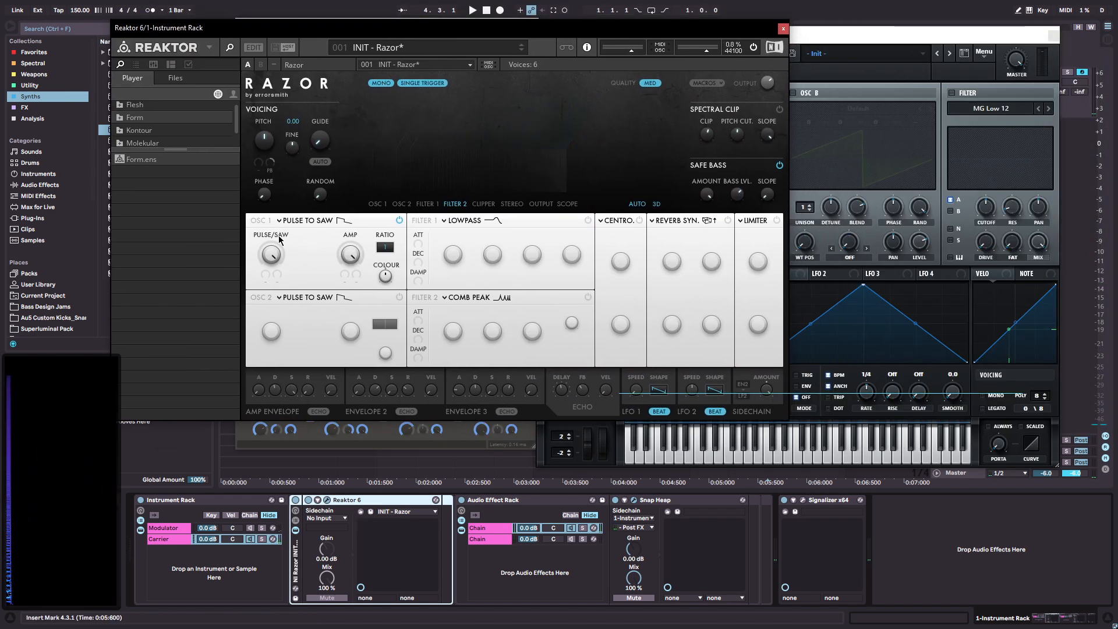
{"action": "left_click", "coordinate": [334, 223]}
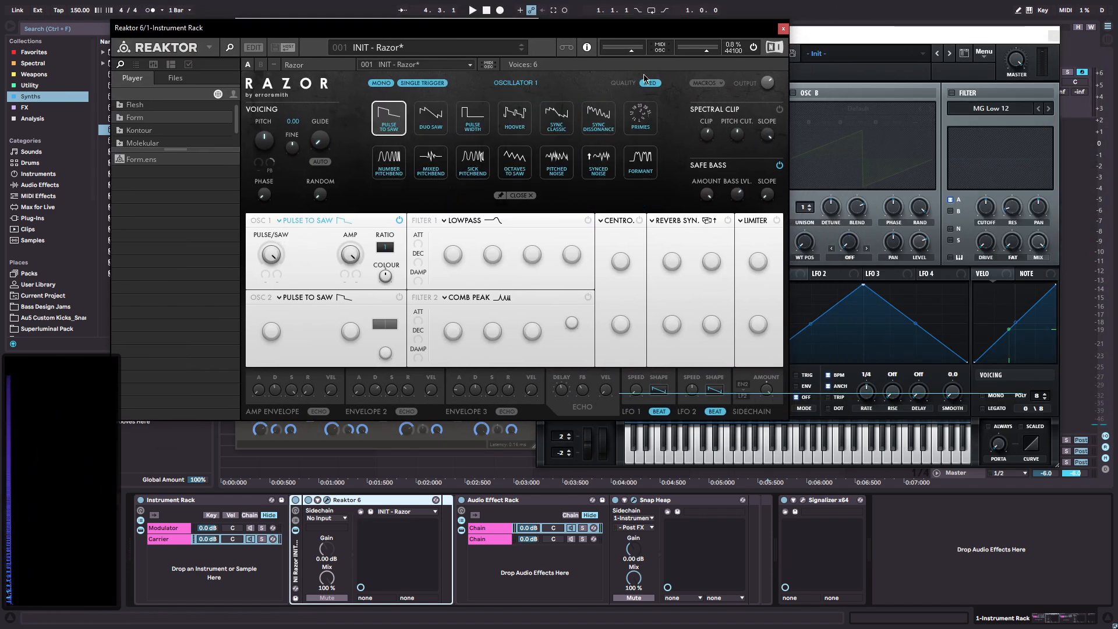
{"action": "left_click", "coordinate": [636, 121]}
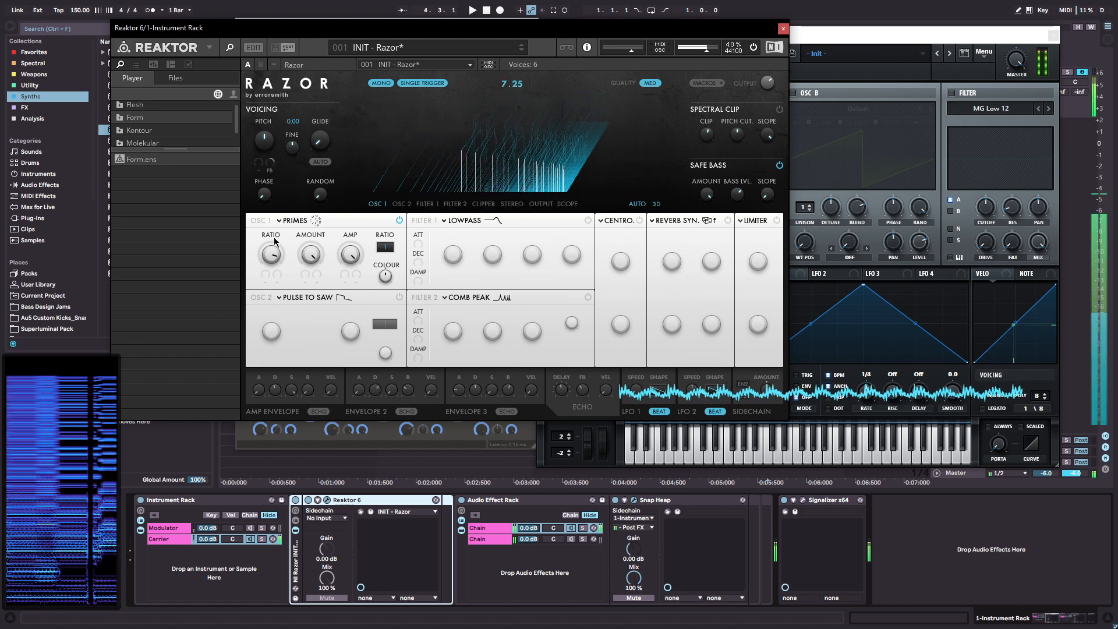
- Set Razor's stereo effect to Unisono Noise, raise its amount, lower its speed, and set its ramp to 0
{"action": "left_click", "coordinate": [676, 220]}
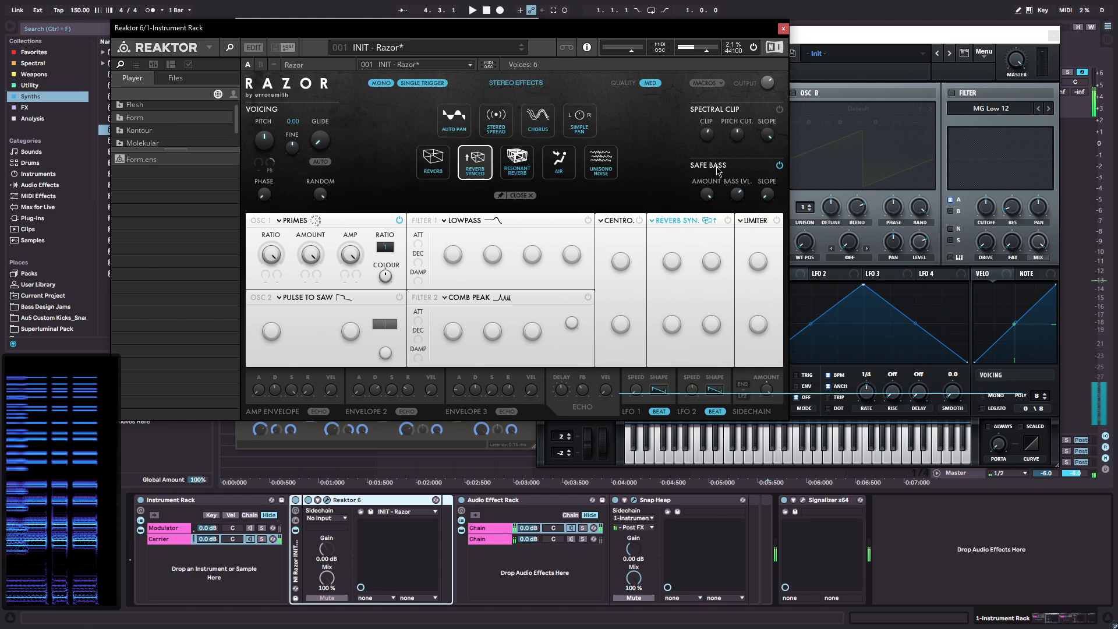
{"action": "left_click", "coordinate": [600, 163]}
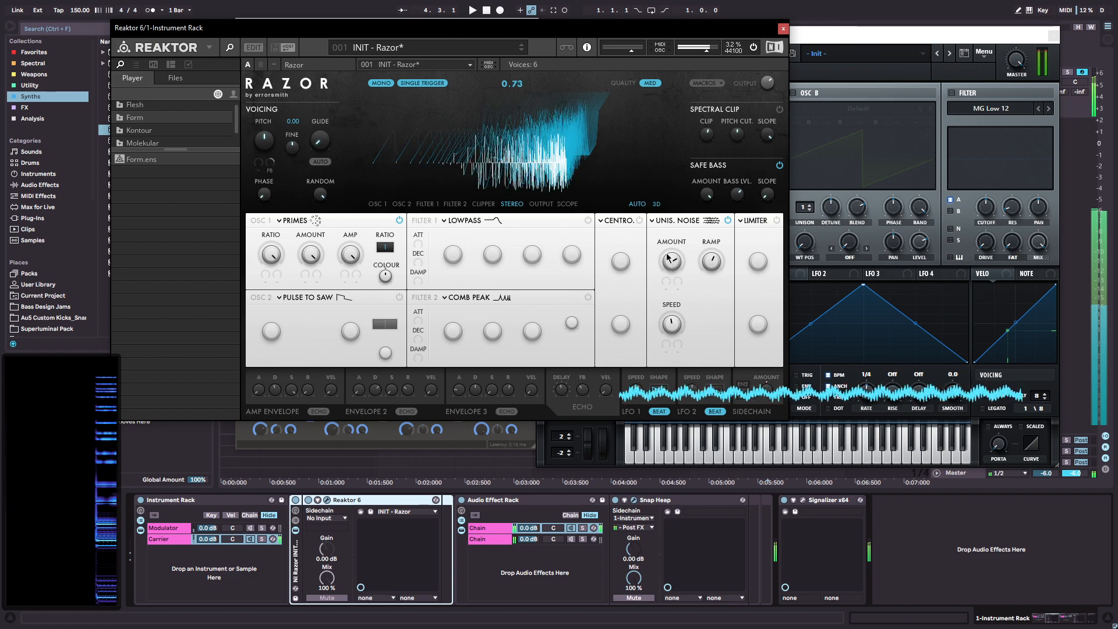
{"action": "left_click_drag", "start_coordinate": [672, 327], "coordinate": [670, 357]}
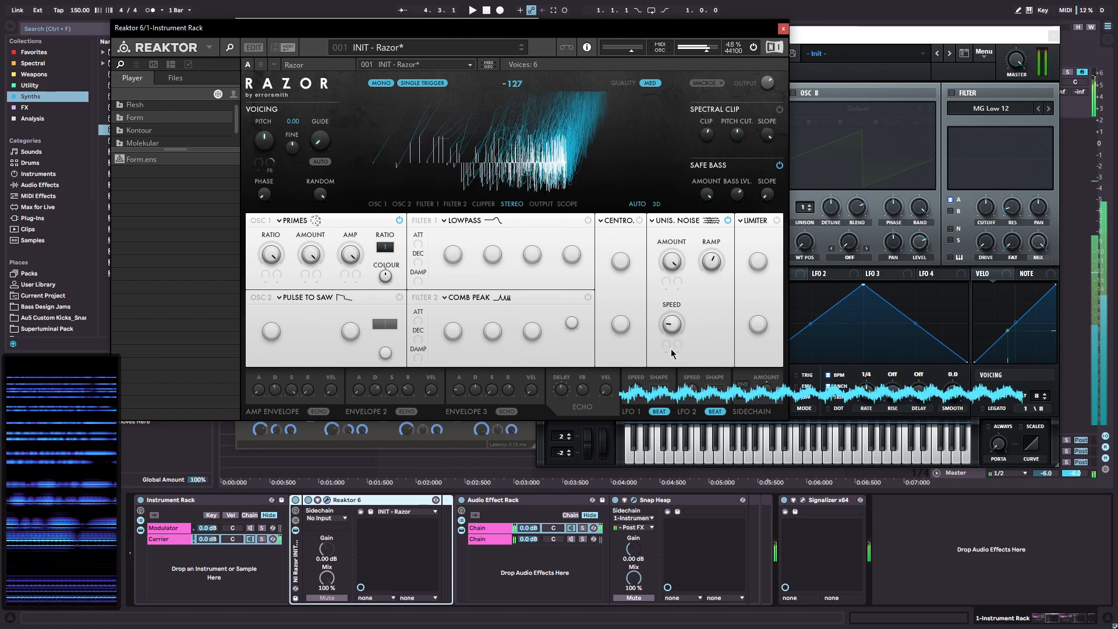
{"action": "left_click_drag", "start_coordinate": [713, 264], "coordinate": [647, 312]}
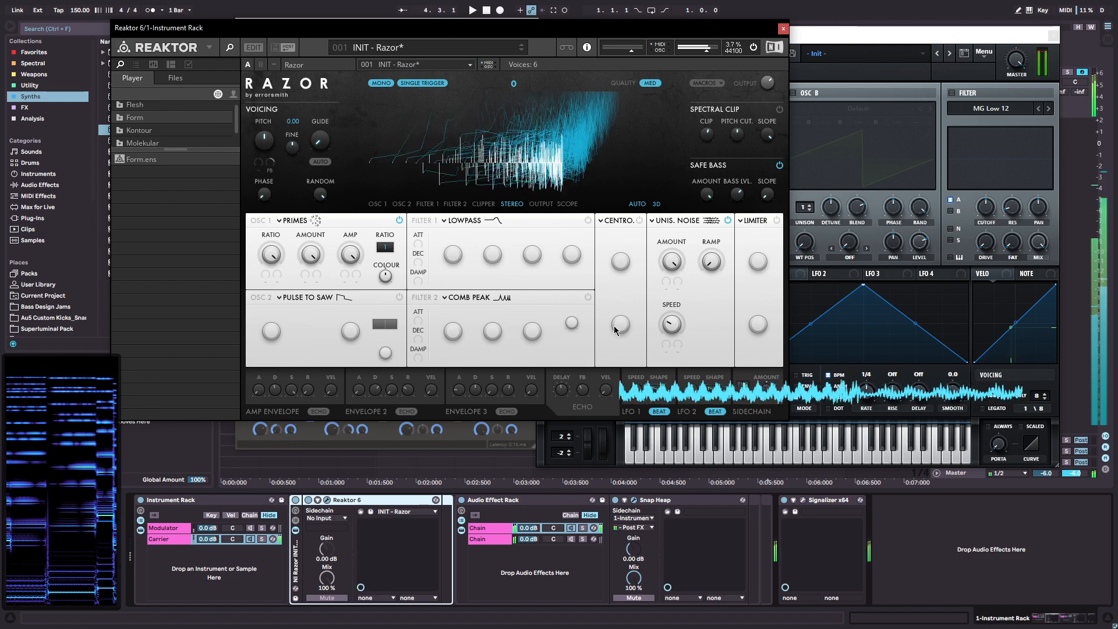
- Select the Modulator chain and arrange the Razor and Serum windows so Serum's controls are accessible
{"action": "left_click", "coordinate": [175, 537]}
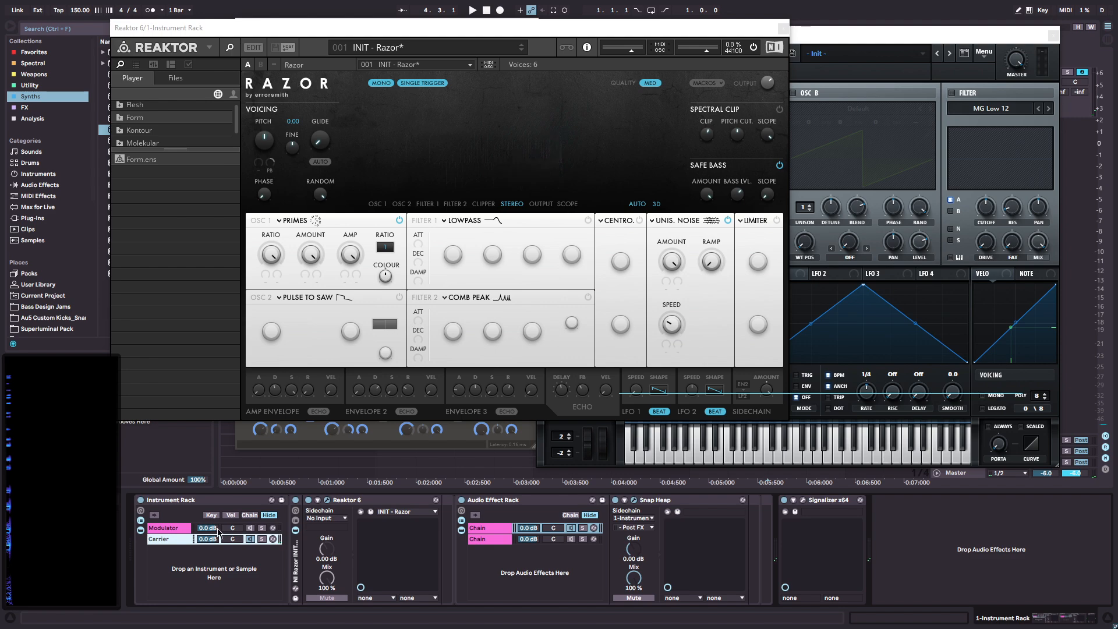
{"action": "left_click", "coordinate": [174, 528]}
{"action": "left_click_drag", "start_coordinate": [540, 30], "coordinate": [841, 210]}
{"action": "left_click_drag", "start_coordinate": [723, 40], "coordinate": [337, 57]}
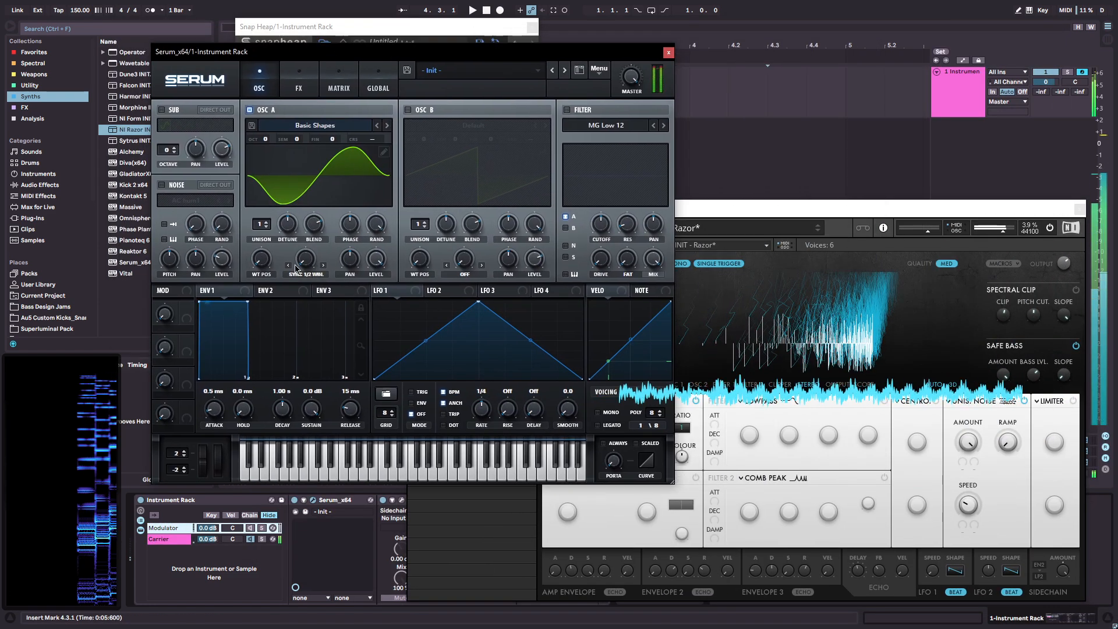
- Sweep Osc A's coarse pitch and reset it to 0, and sweep its Sync 1/2 Win warp while playing
{"action": "left_click_drag", "start_coordinate": [375, 142], "coordinate": [390, 206]}
{"action": "left_click_drag", "start_coordinate": [381, 146], "coordinate": [383, 143]}
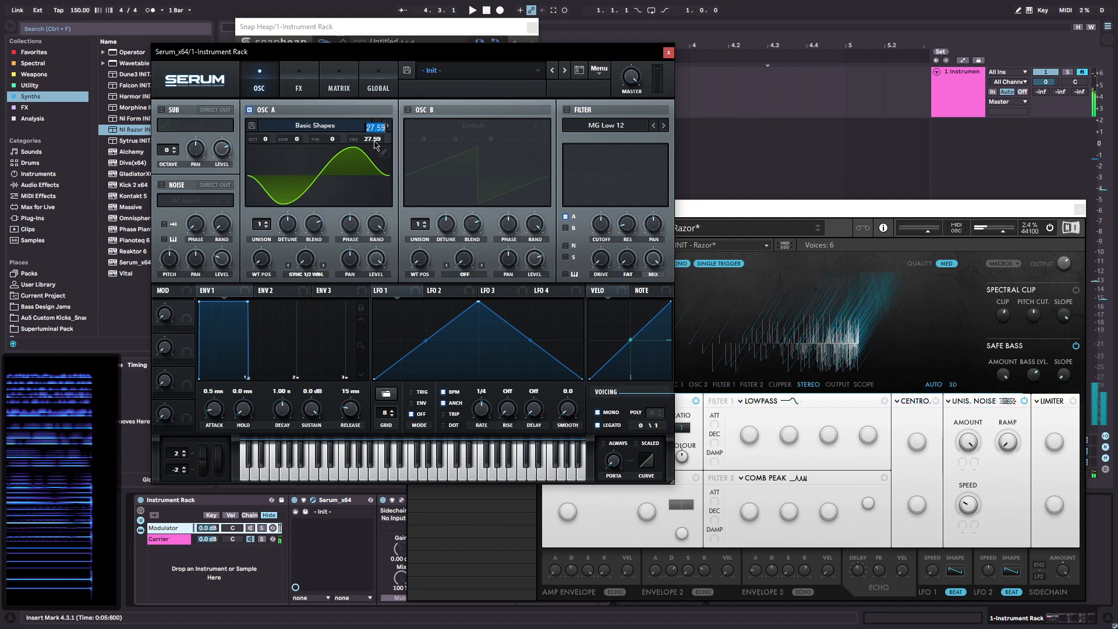
{"action": "type", "text": "0"}
{"action": "key", "text": "Return"}
{"action": "left_click_drag", "start_coordinate": [303, 265], "coordinate": [303, 157]}
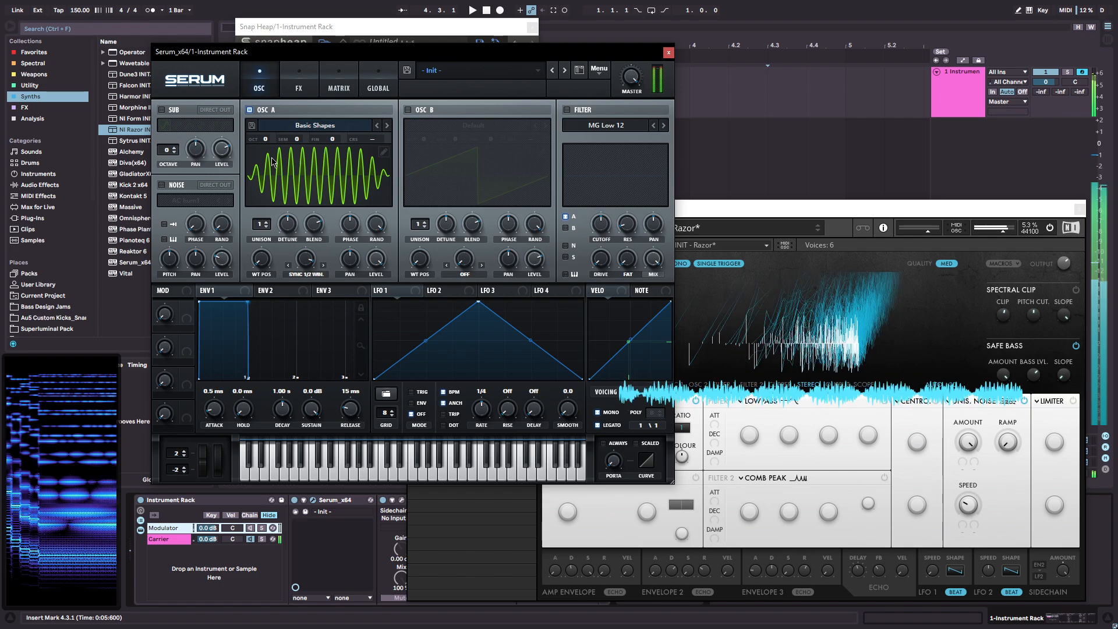
{"action": "mouse_move", "coordinate": [306, 258]}
{"action": "left_mouse_down"}
{"action": "mouse_move", "coordinate": [318, 347]}
{"action": "mouse_move", "coordinate": [323, 315]}
{"action": "mouse_move", "coordinate": [313, 370]}
{"action": "mouse_move", "coordinate": [307, 275]}
{"action": "mouse_move", "coordinate": [324, 300]}
{"action": "mouse_move", "coordinate": [310, 350]}
{"action": "mouse_move", "coordinate": [312, 267]}
{"action": "mouse_move", "coordinate": [312, 366]}
{"action": "mouse_move", "coordinate": [294, 323]}
{"action": "mouse_move", "coordinate": [295, 237]}
{"action": "mouse_move", "coordinate": [301, 373]}
{"action": "mouse_move", "coordinate": [309, 268]}
{"action": "left_mouse_up"}
- Lower Razor's Primes amount to 0, set the Primes ratio to about 4.45, and set the oscillator's numeric ratio to 2
{"action": "left_click", "coordinate": [619, 436]}
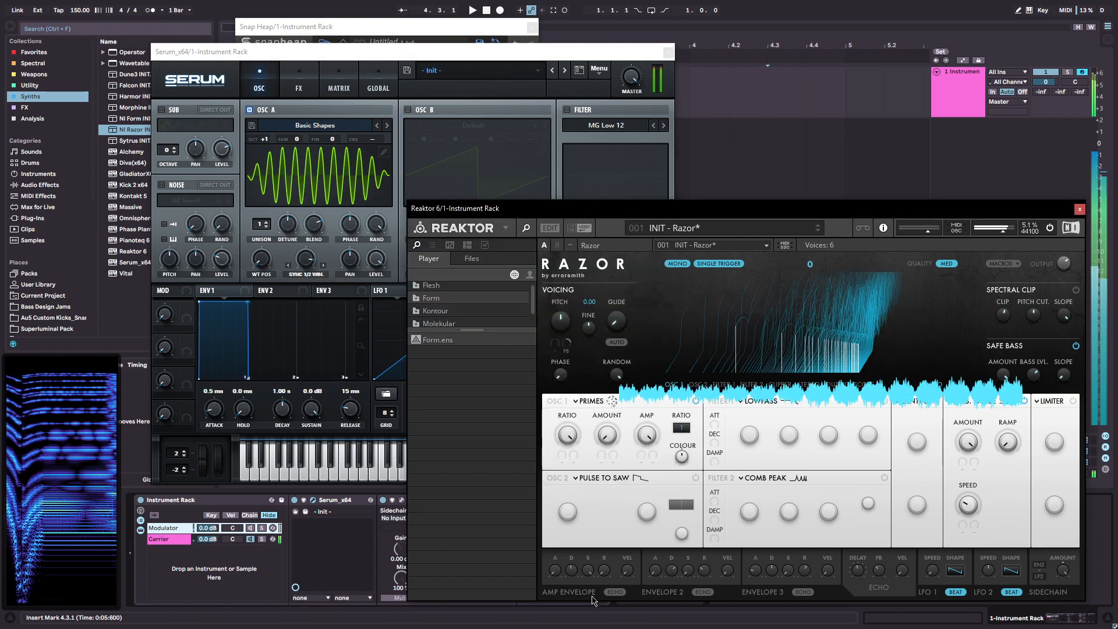
{"action": "mouse_move", "coordinate": [564, 438]}
{"action": "left_mouse_down"}
{"action": "mouse_move", "coordinate": [567, 488]}
{"action": "mouse_move", "coordinate": [590, 457]}
{"action": "mouse_move", "coordinate": [571, 447]}
{"action": "left_mouse_up"}
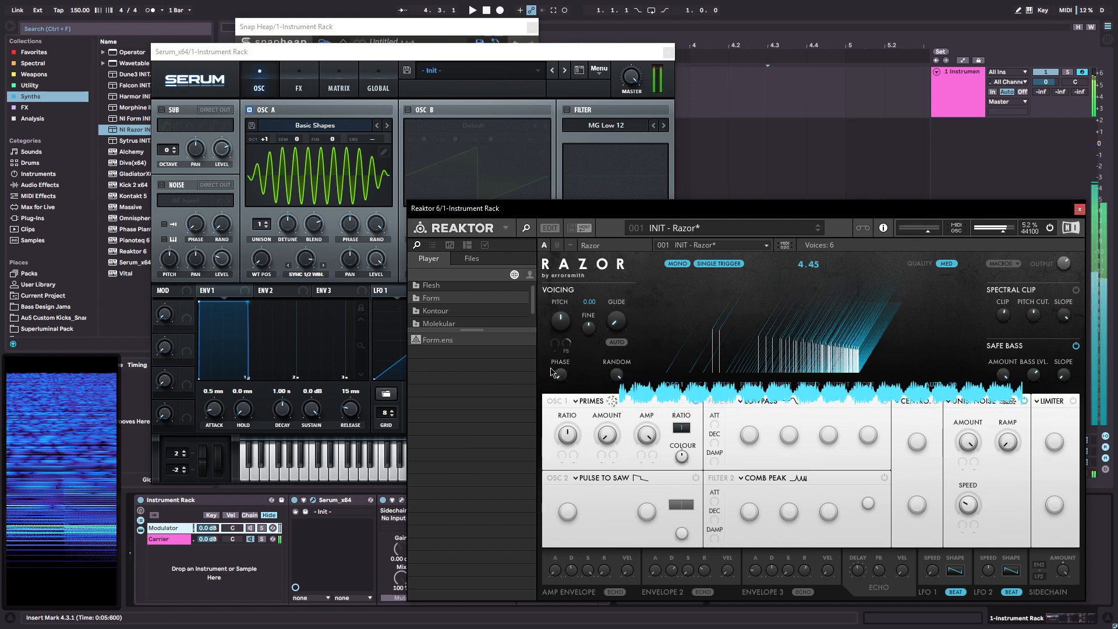
{"action": "left_click_drag", "start_coordinate": [687, 427], "coordinate": [688, 434]}
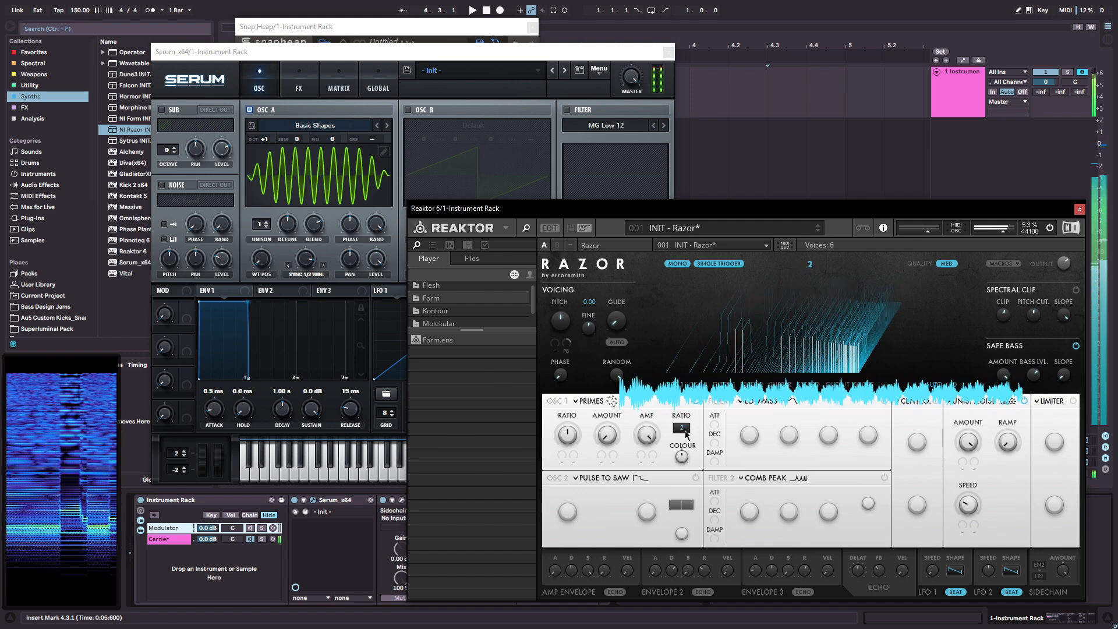
- Bring Serum's Osc A warp down to zero and switch its warp mode off
{"action": "left_click_drag", "start_coordinate": [306, 259], "coordinate": [317, 298]}
{"action": "left_click", "coordinate": [307, 274]}
{"action": "left_click", "coordinate": [311, 290]}
- Sweep Osc A's coarse pitch, ending at 19.79, and reset it to 0
{"action": "left_click_drag", "start_coordinate": [369, 139], "coordinate": [385, 105]}
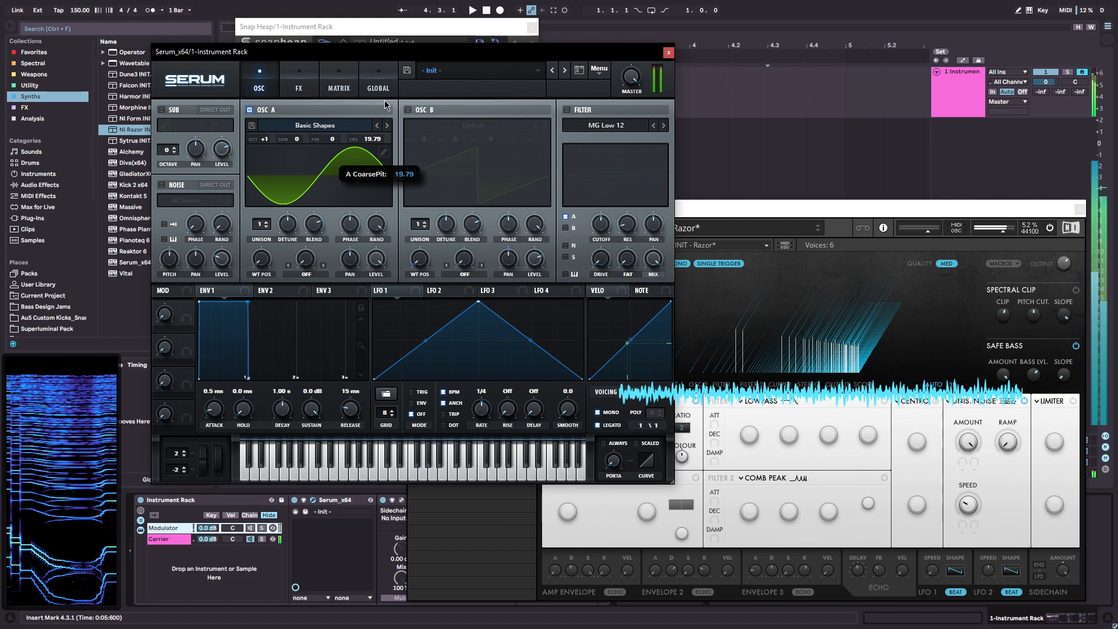
{"action": "double_click", "coordinate": [375, 139]}
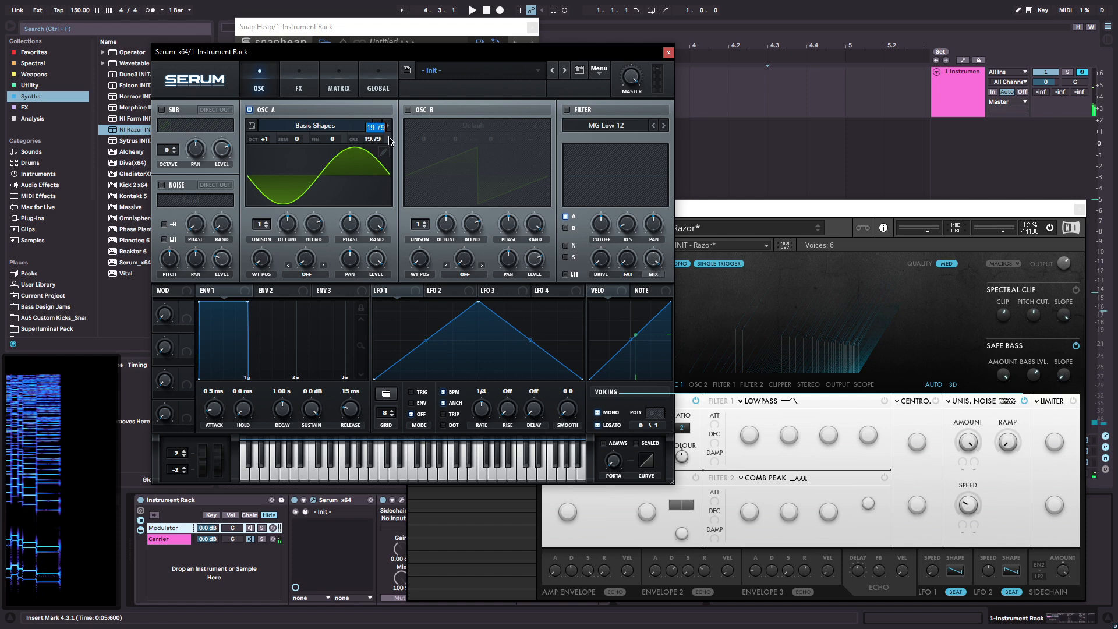
{"action": "type", "text": "0"}
{"action": "key", "text": "Return"}
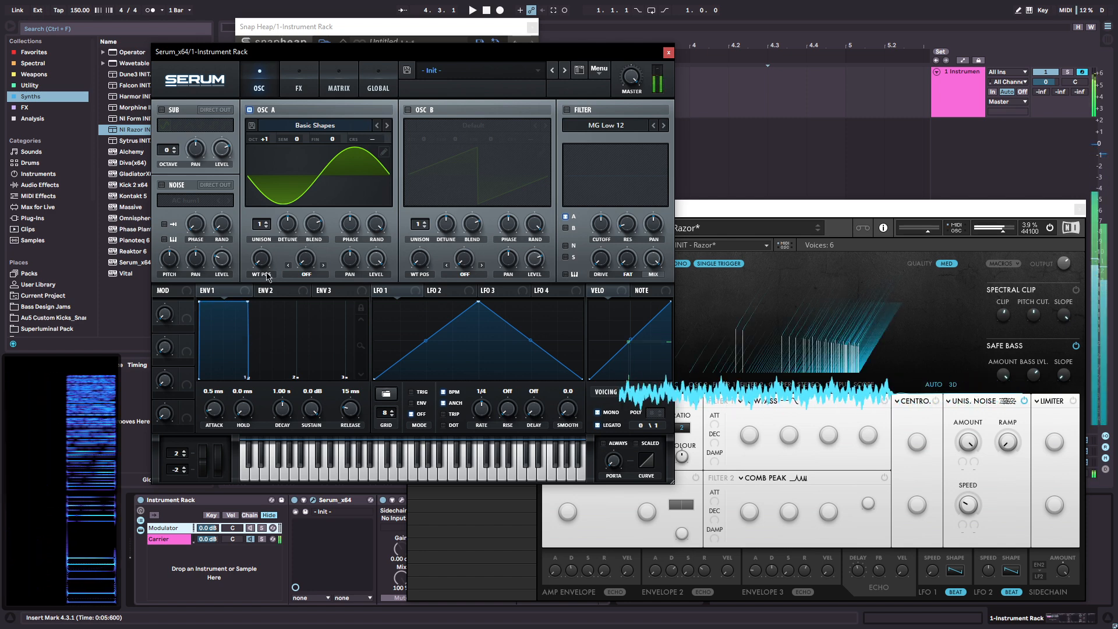
- Sweep Osc A's wavetable position through 4 down to 2 while playing, and set its octave to 0
{"action": "left_click_drag", "start_coordinate": [261, 259], "coordinate": [287, 216]}
{"action": "mouse_move", "coordinate": [262, 269]}
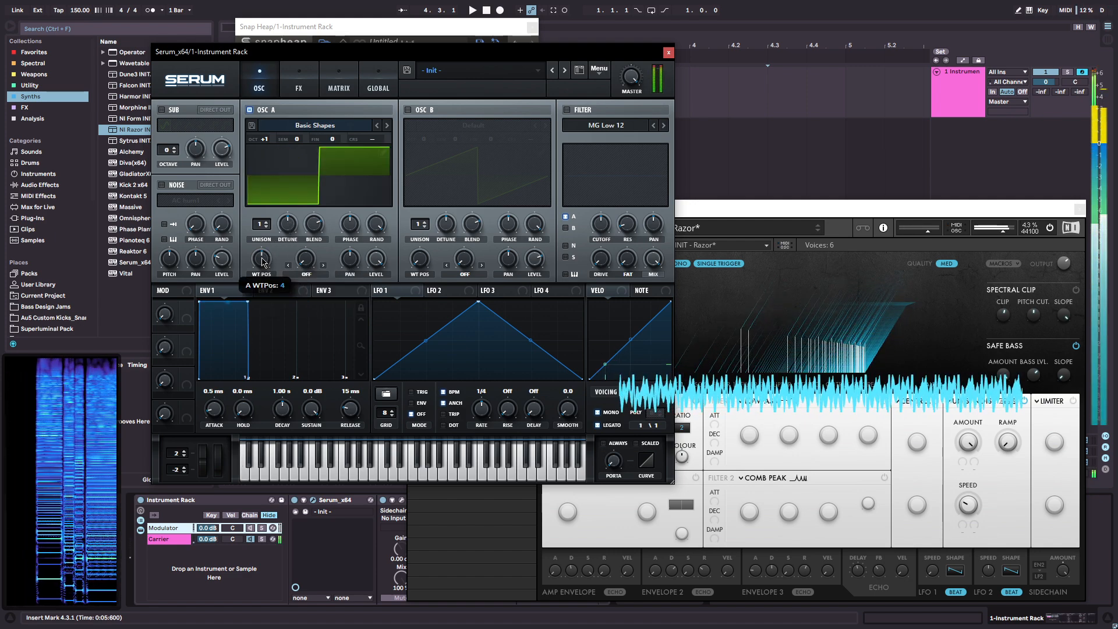
{"action": "left_click_drag", "start_coordinate": [262, 269], "coordinate": [265, 293]}
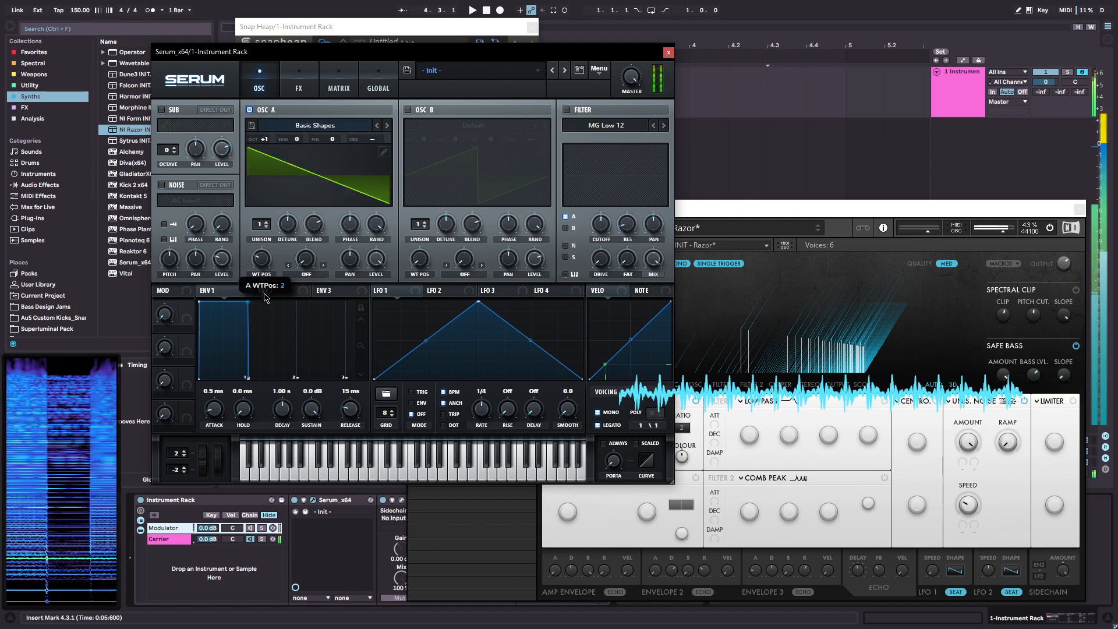
{"action": "left_click_drag", "start_coordinate": [265, 139], "coordinate": [268, 158]}
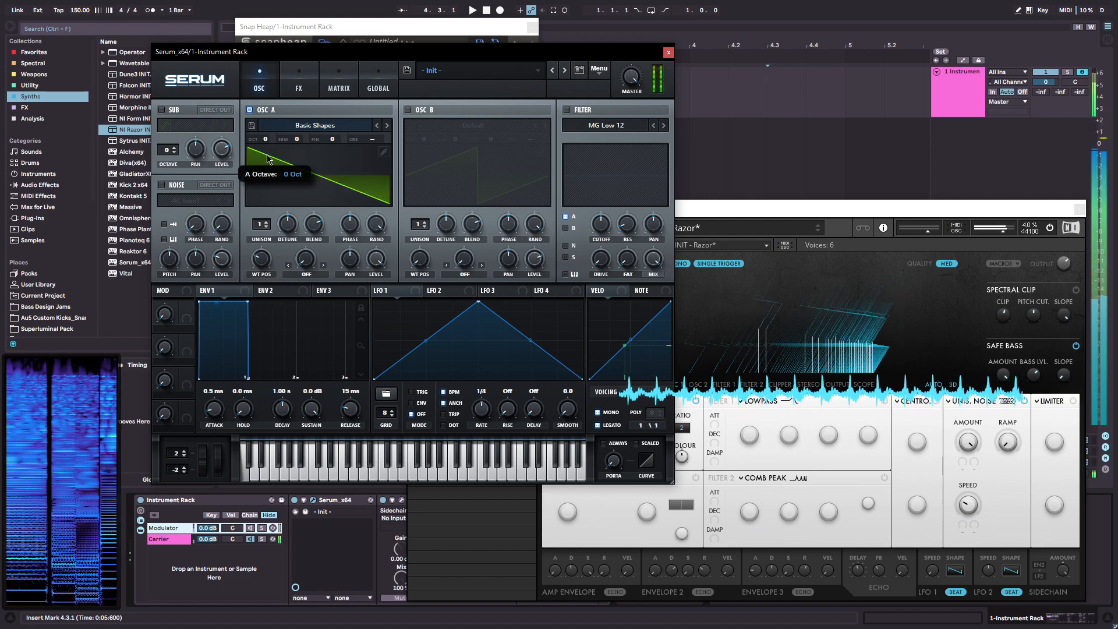
- Set Osc A's warp mode to Sync 1/2 Win and sweep its warp and wavetable position while playing
{"action": "left_click", "coordinate": [323, 267]}
{"action": "left_click", "coordinate": [323, 266]}
{"action": "left_click_drag", "start_coordinate": [306, 259], "coordinate": [314, 156]}
{"action": "left_click_drag", "start_coordinate": [313, 196], "coordinate": [314, 175]}
{"action": "left_click_drag", "start_coordinate": [261, 258], "coordinate": [307, 238]}
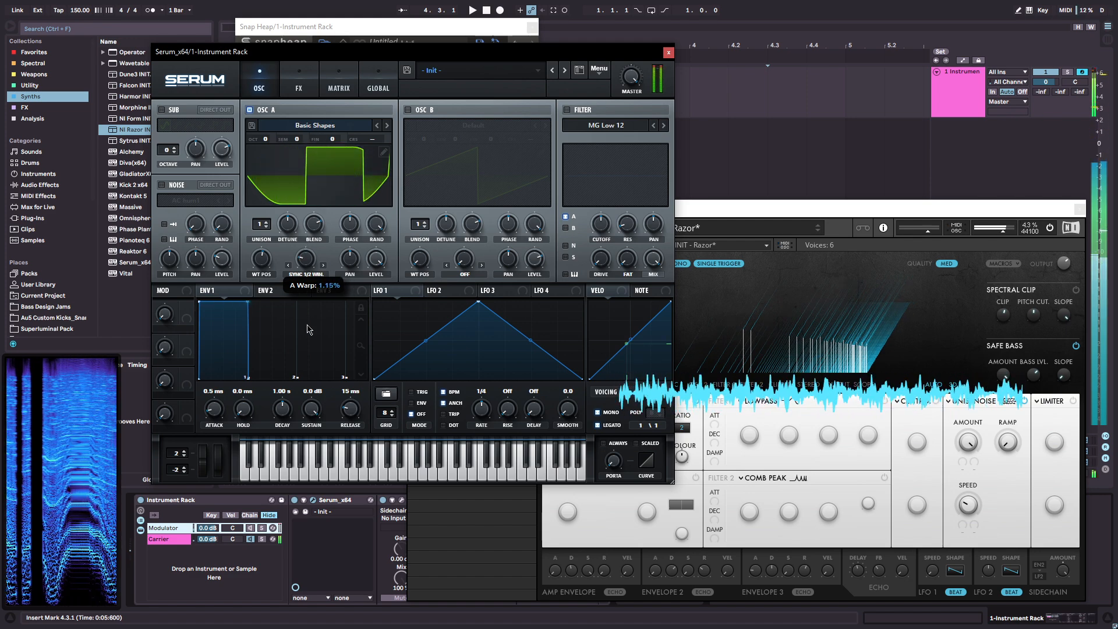
- Compare warp sweeps in Sync and Sync 1/2 Win modes, finishing on a sine at octave +1 with the warp at zero
{"action": "left_click_drag", "start_coordinate": [308, 284], "coordinate": [323, 195]}
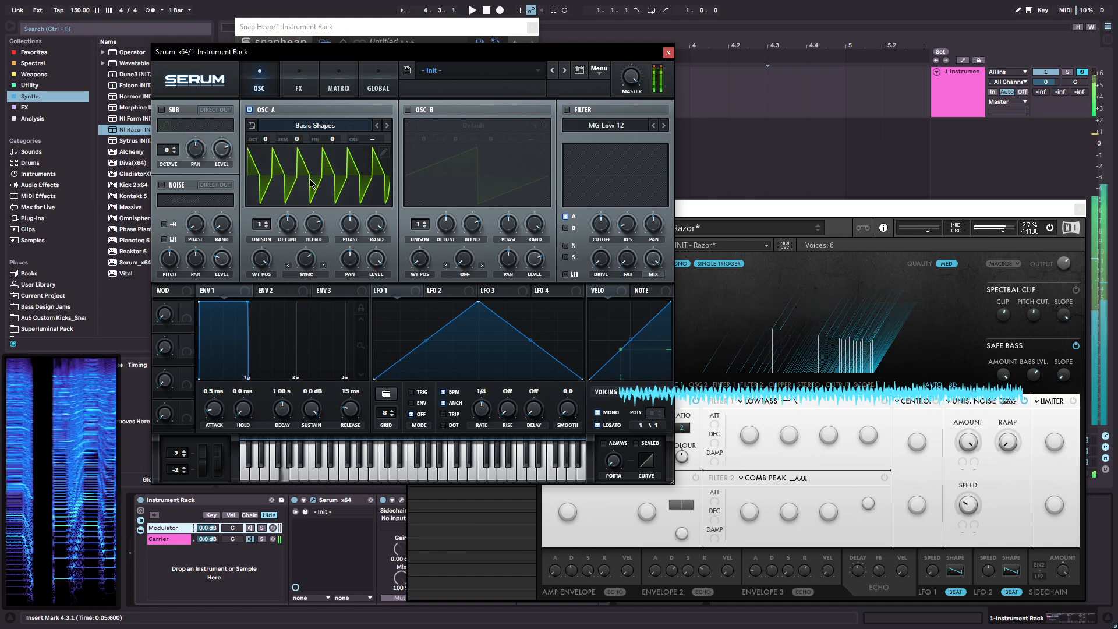
{"action": "mouse_move", "coordinate": [306, 269]}
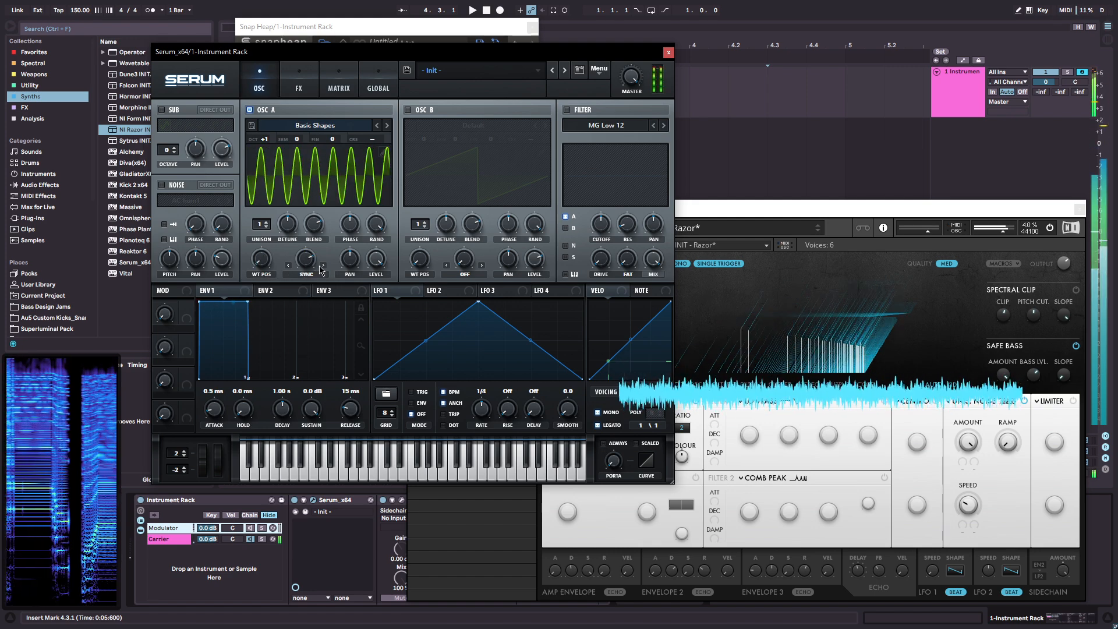
{"action": "left_click_drag", "start_coordinate": [306, 269], "coordinate": [327, 402]}
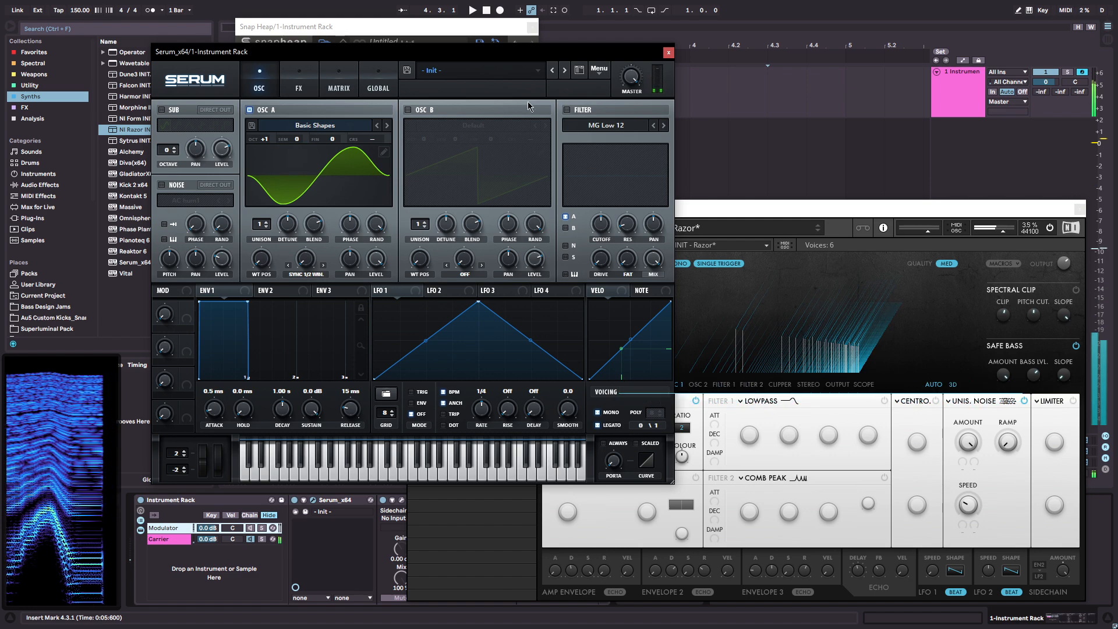
- Close Serum's window, search the browser for "piano", and replace the Carrier's Razor with Pianoteq 6 (64-bit)
{"action": "left_click", "coordinate": [668, 52]}
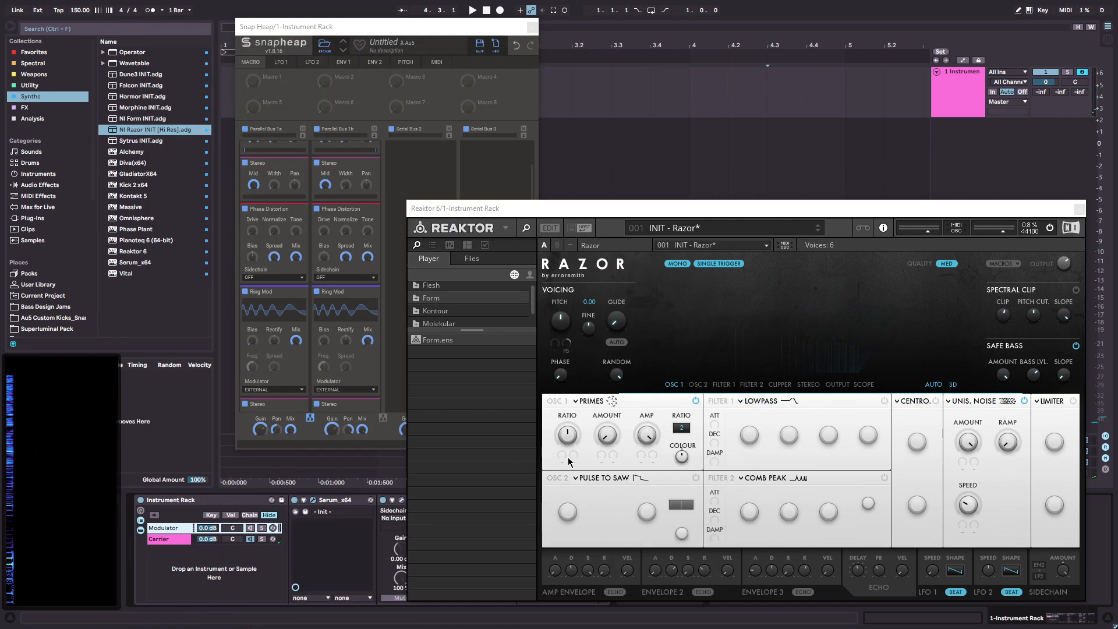
{"action": "left_click", "coordinate": [109, 30]}
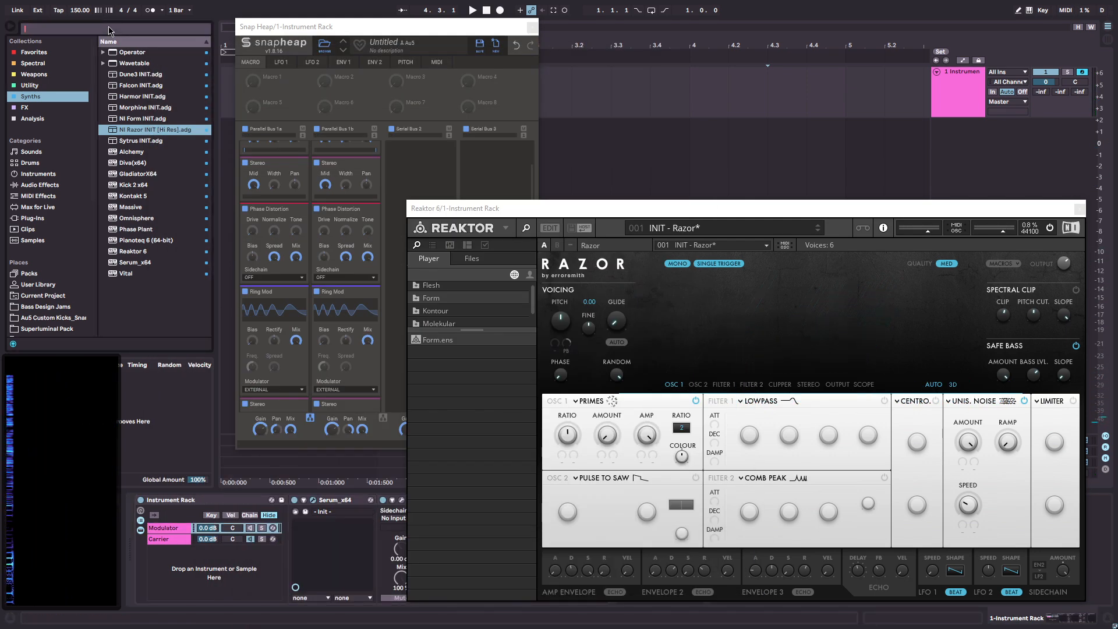
{"action": "type", "text": "piano"}
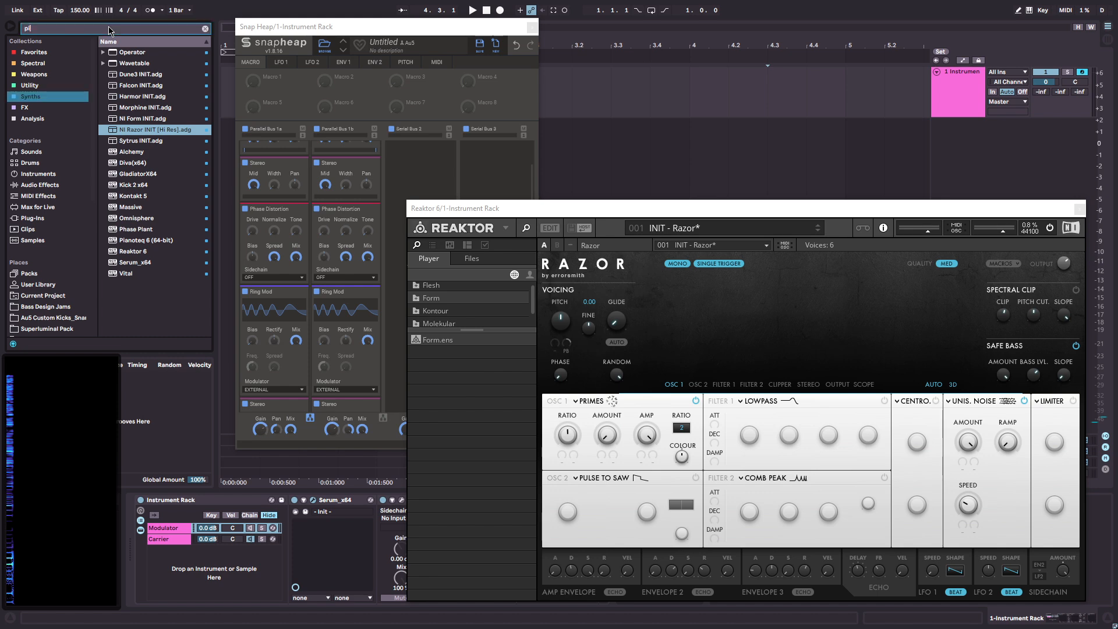
{"action": "left_click", "coordinate": [178, 543]}
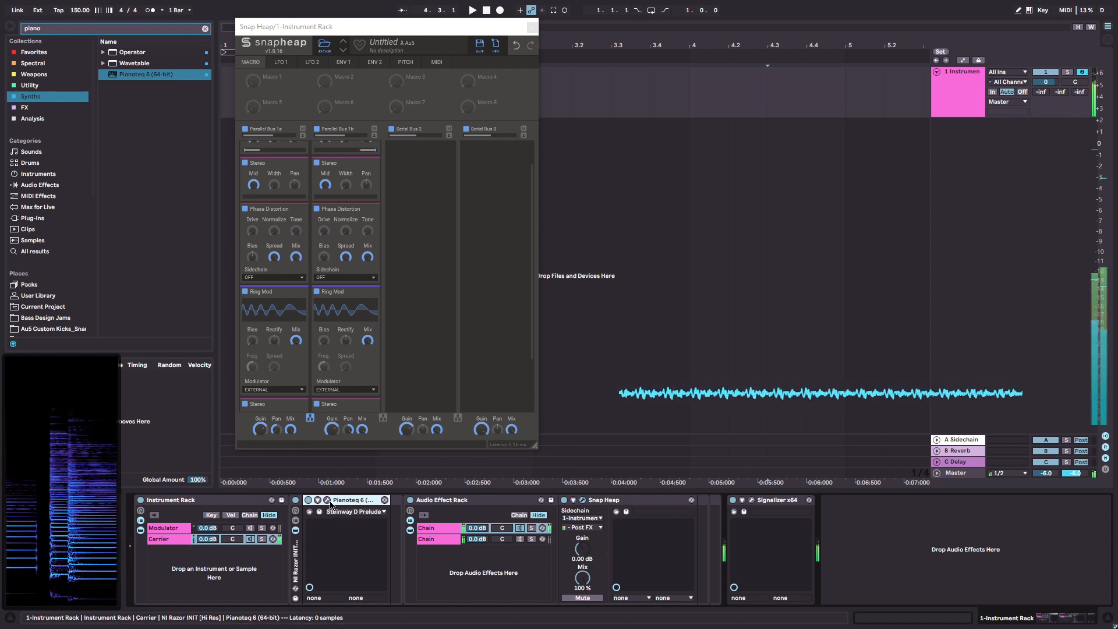
- Open the Serum instance on the Modulator chain and set Osc A's octave to 0
{"action": "left_click", "coordinate": [172, 529]}
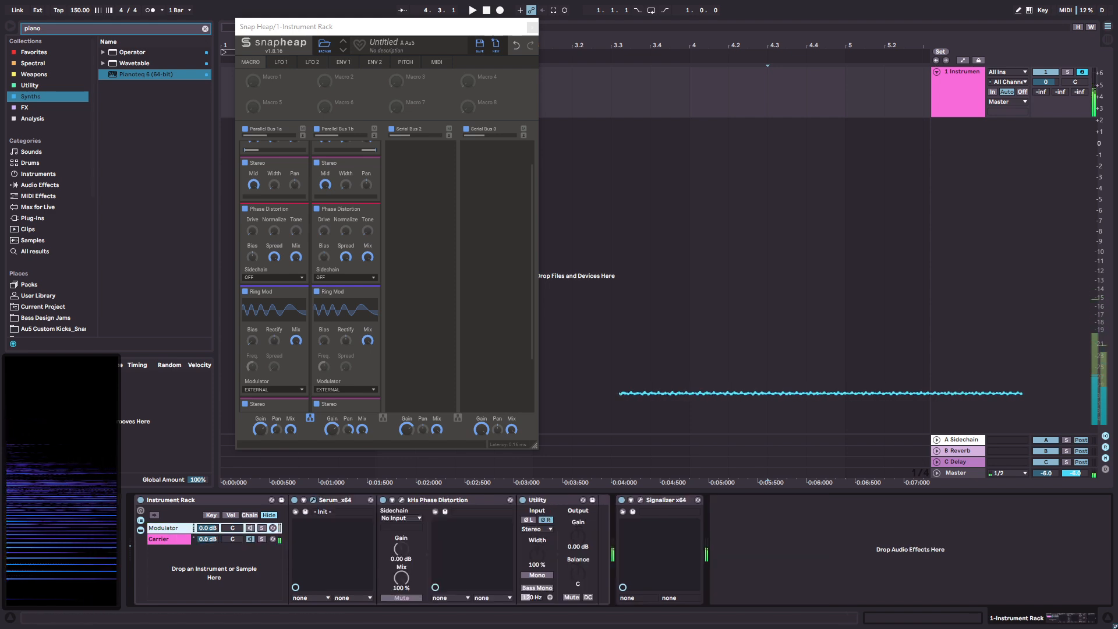
{"action": "left_click", "coordinate": [313, 500]}
{"action": "left_click_drag", "start_coordinate": [515, 109], "coordinate": [362, 41]}
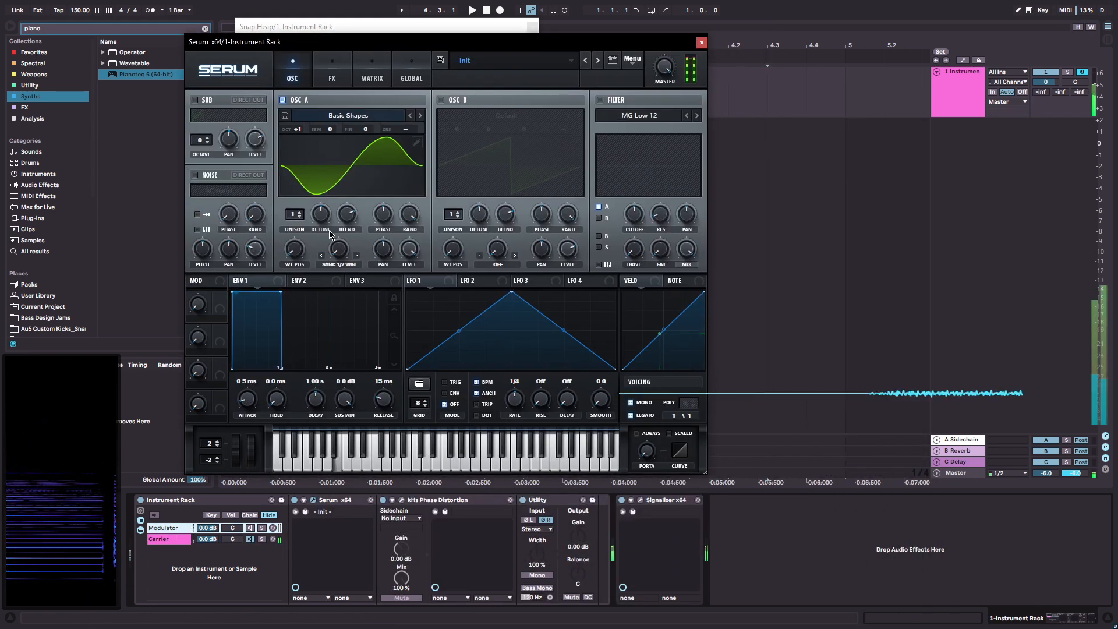
{"action": "left_click_drag", "start_coordinate": [288, 127], "coordinate": [300, 140]}
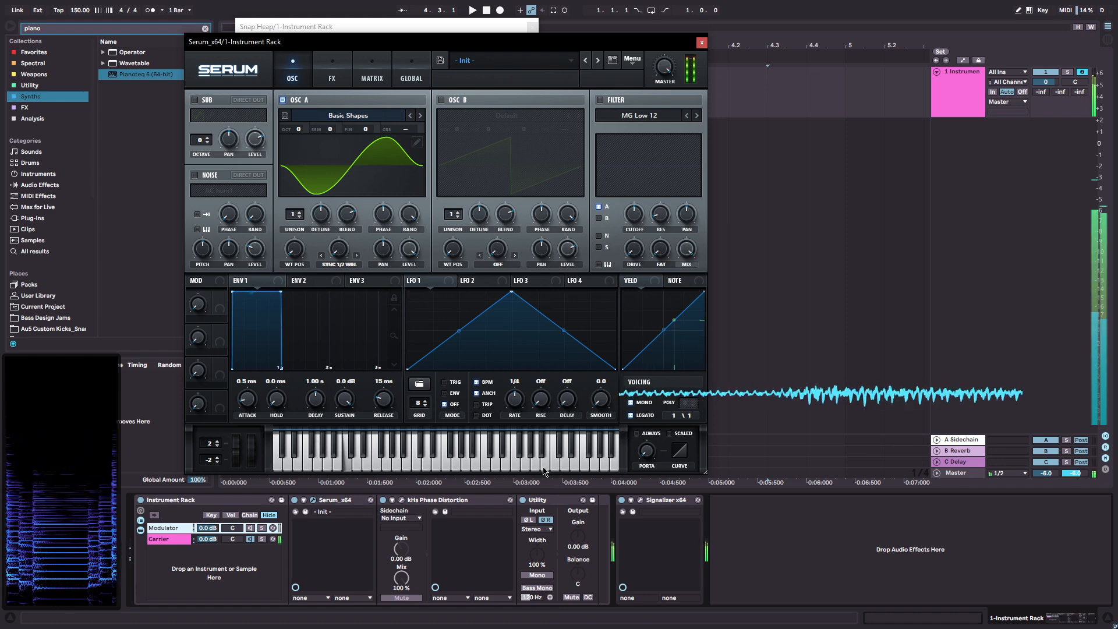
- Try Osc A's warp, raise its coarse pitch to 19.00, and lengthen Env 1's release to 1.05 s
{"action": "left_click_drag", "start_coordinate": [339, 247], "coordinate": [360, 213]}
{"action": "left_click_drag", "start_coordinate": [406, 129], "coordinate": [410, 82]}
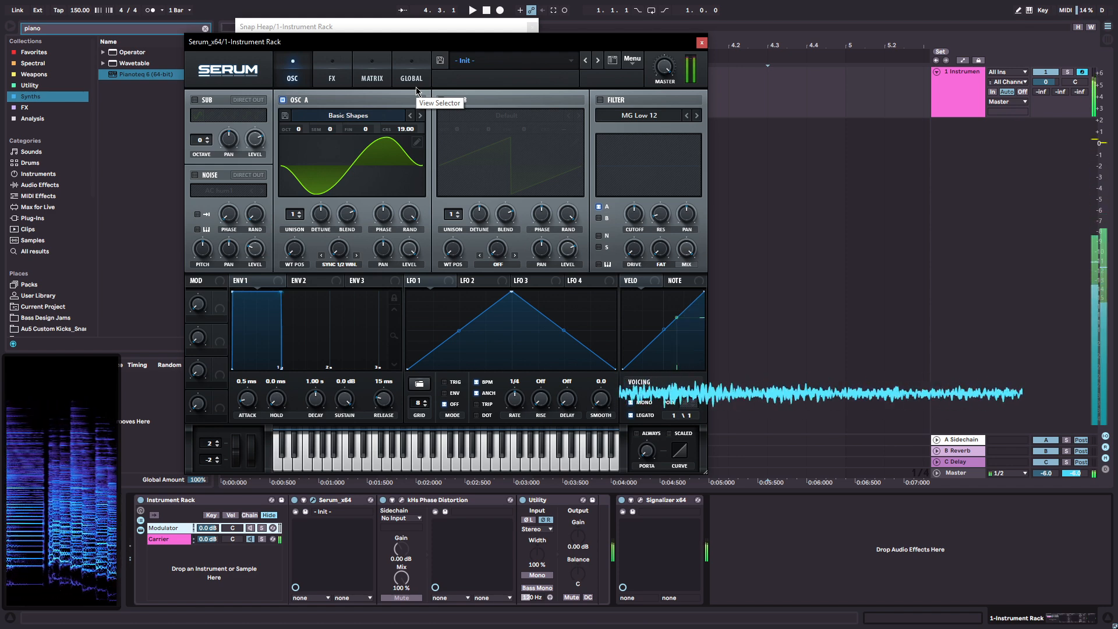
{"action": "left_click_drag", "start_coordinate": [390, 402], "coordinate": [394, 372]}
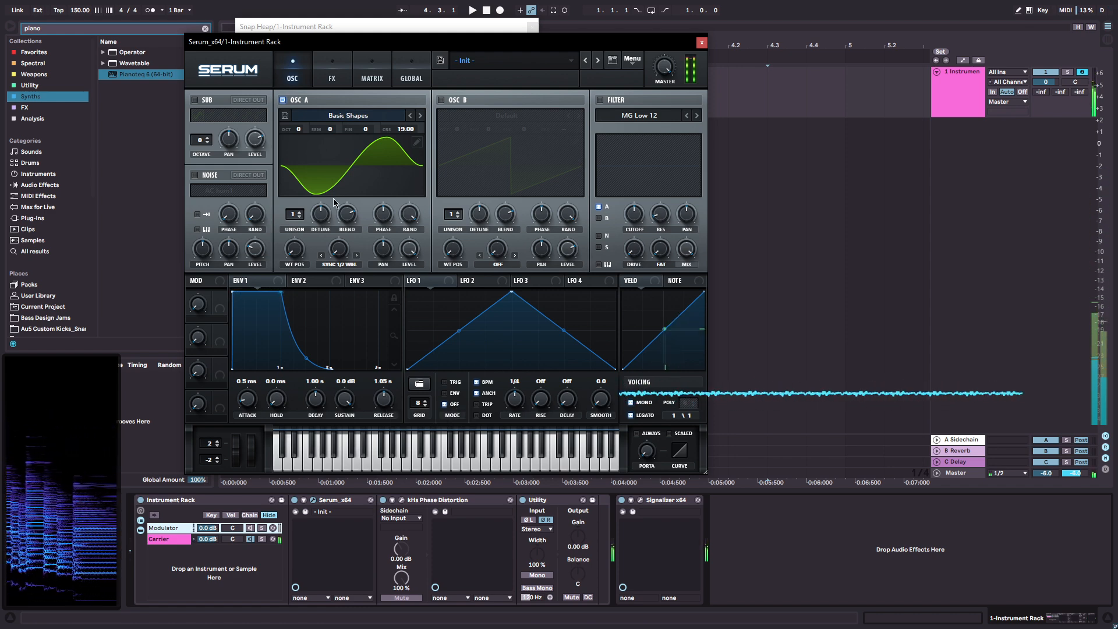
- Modulate Osc A's coarse pitch with LFO 1 at a one-bar rate and raise the octave to +1 while playing
{"action": "left_click_drag", "start_coordinate": [405, 133], "coordinate": [409, 118]}
{"action": "left_click_drag", "start_coordinate": [411, 79], "coordinate": [417, 99]}
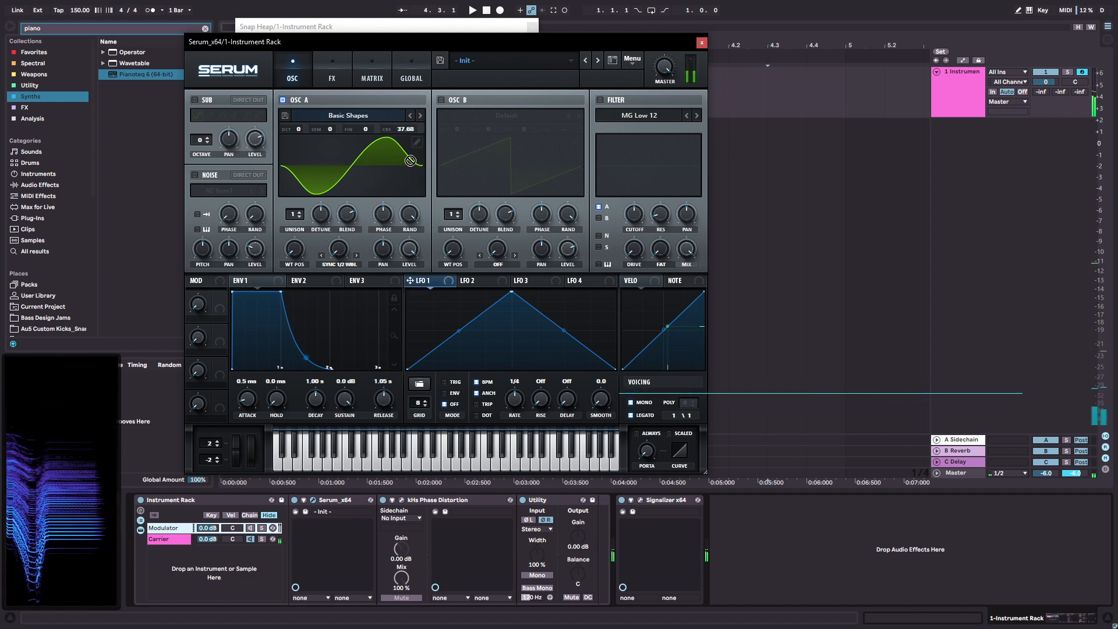
{"action": "left_click_drag", "start_coordinate": [406, 138], "coordinate": [406, 192]}
{"action": "left_click_drag", "start_coordinate": [514, 399], "coordinate": [515, 415]}
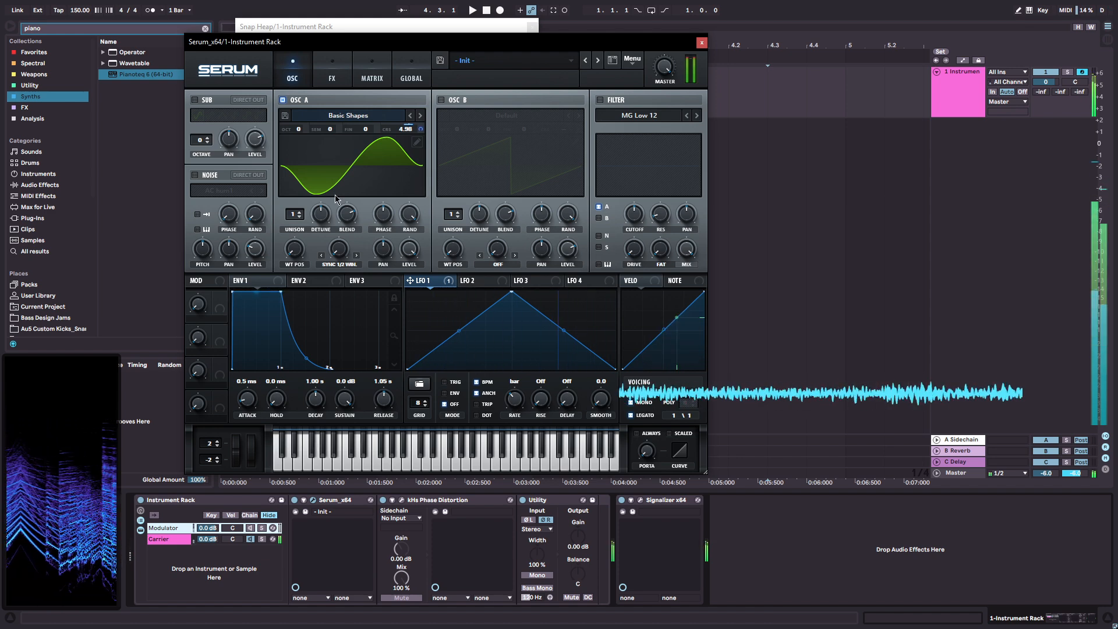
{"action": "left_click_drag", "start_coordinate": [298, 129], "coordinate": [307, 119]}
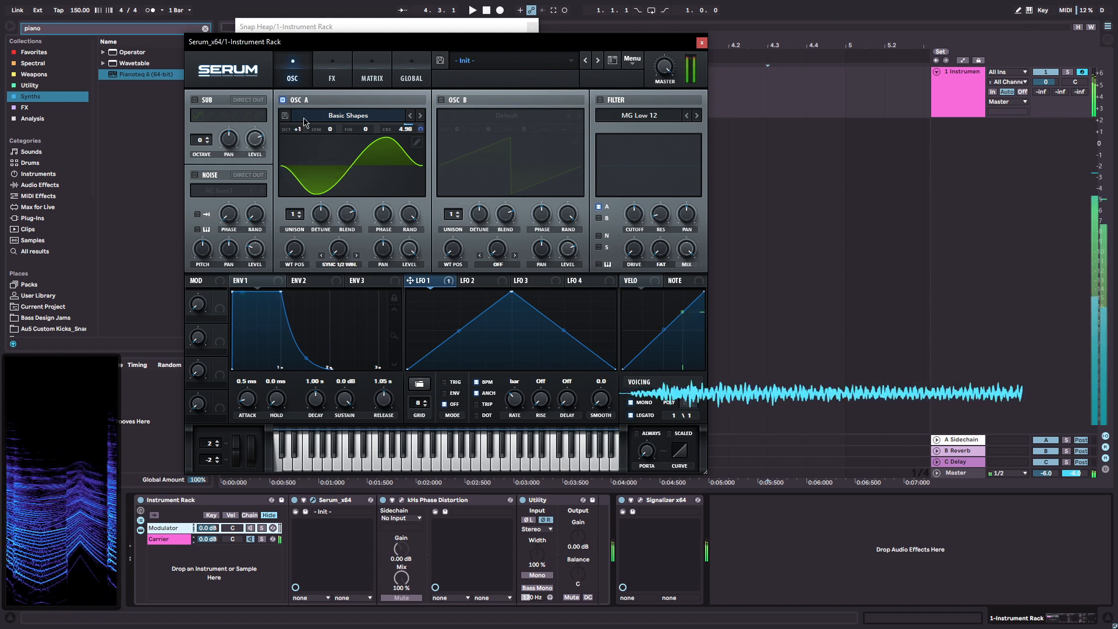
- Remove all modulators from Osc A's coarse pitch and reset the control
{"action": "right_click", "coordinate": [404, 125]}
{"action": "left_click", "coordinate": [454, 170]}
{"action": "right_click", "coordinate": [404, 124]}
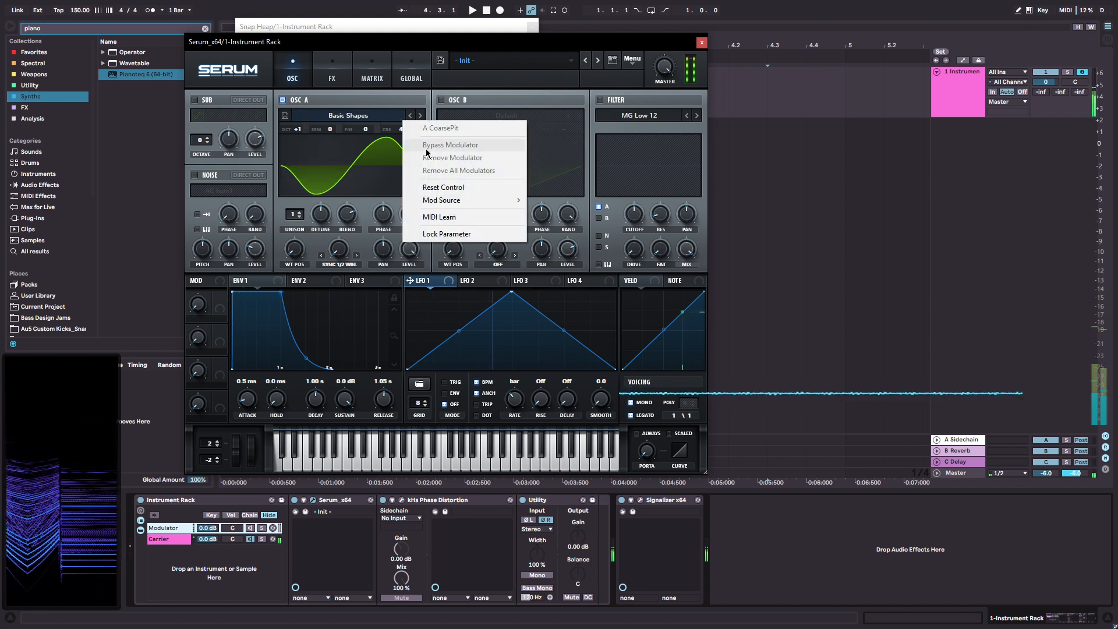
{"action": "left_click", "coordinate": [438, 187]}
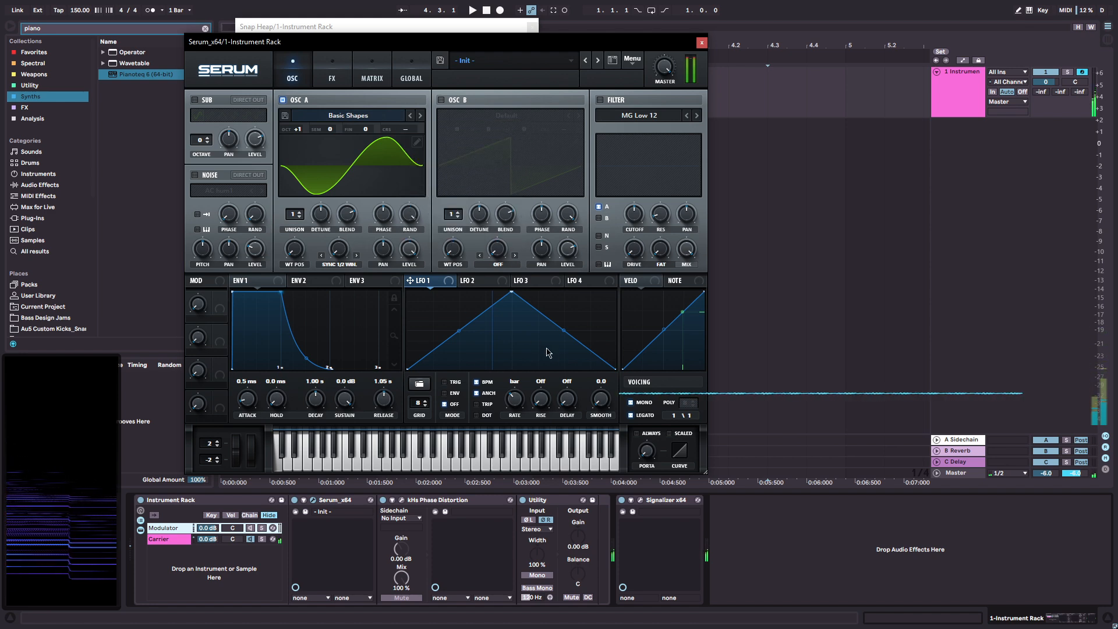
- Modulate Osc A's warp with LFO 1, trying a falling ramp before a rising ramp at a 4-bar rate
{"action": "left_click_drag", "start_coordinate": [336, 257], "coordinate": [336, 249]}
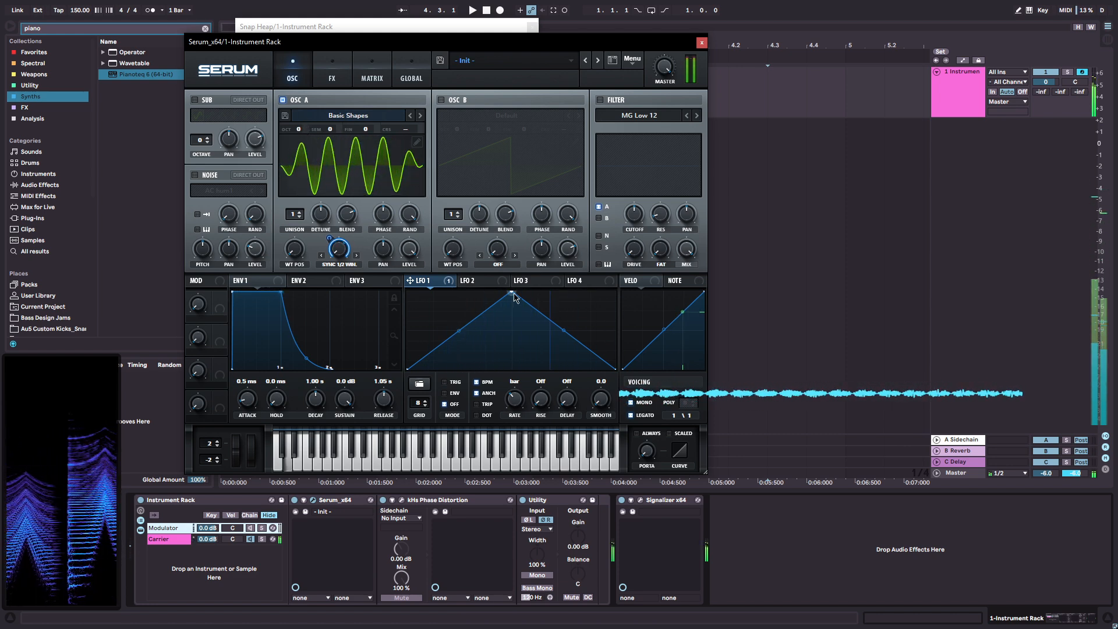
{"action": "left_click_drag", "start_coordinate": [513, 293], "coordinate": [408, 293]}
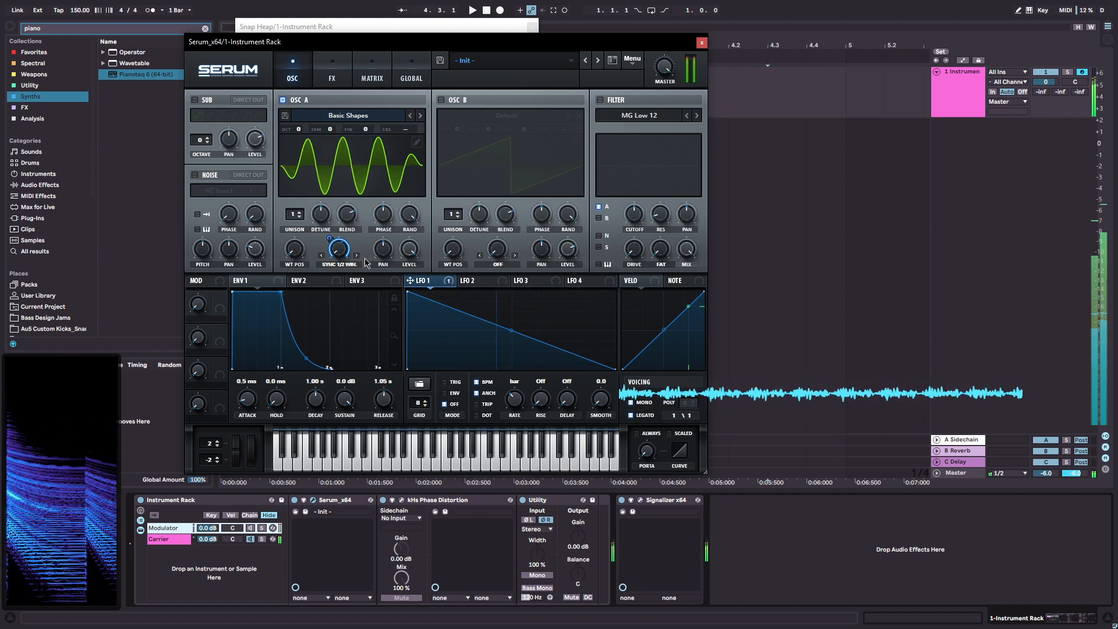
{"action": "left_click_drag", "start_coordinate": [419, 300], "coordinate": [616, 294]}
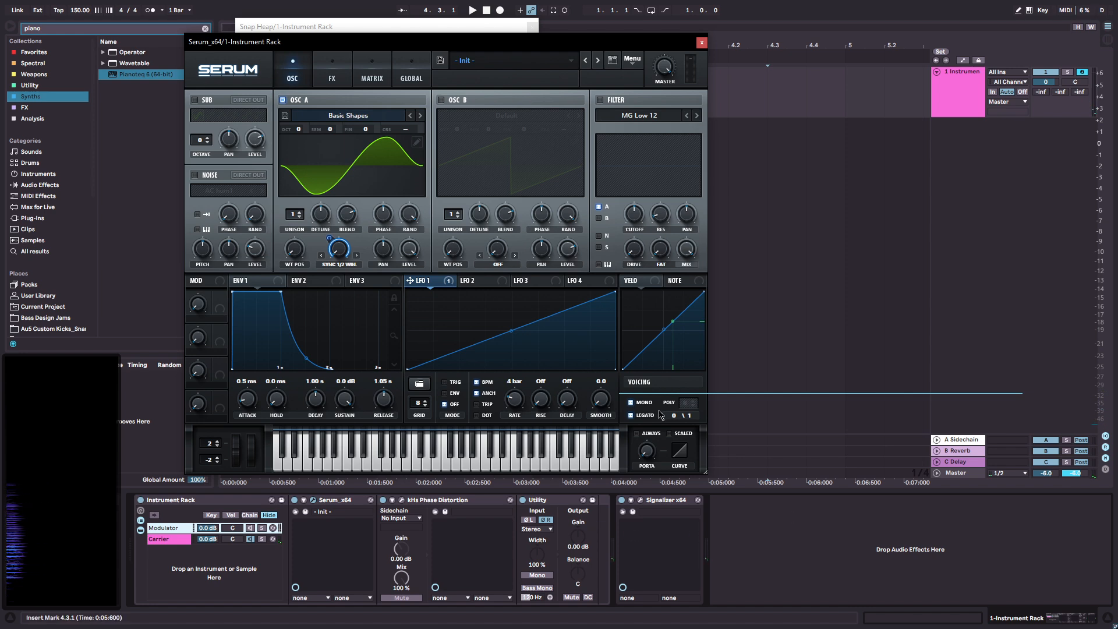
- Switch the Modulator chain's Utility off and on while playing to compare the sound
{"action": "left_click", "coordinate": [551, 524]}
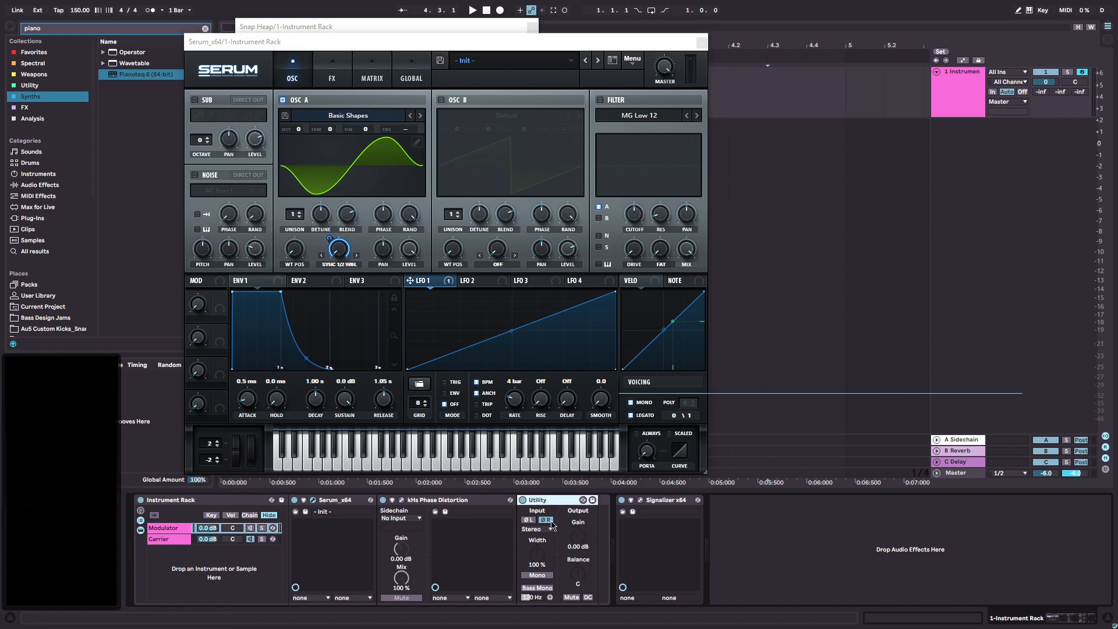
{"action": "left_click", "coordinate": [522, 501]}
{"action": "left_click", "coordinate": [523, 500]}
{"action": "left_click", "coordinate": [522, 500]}
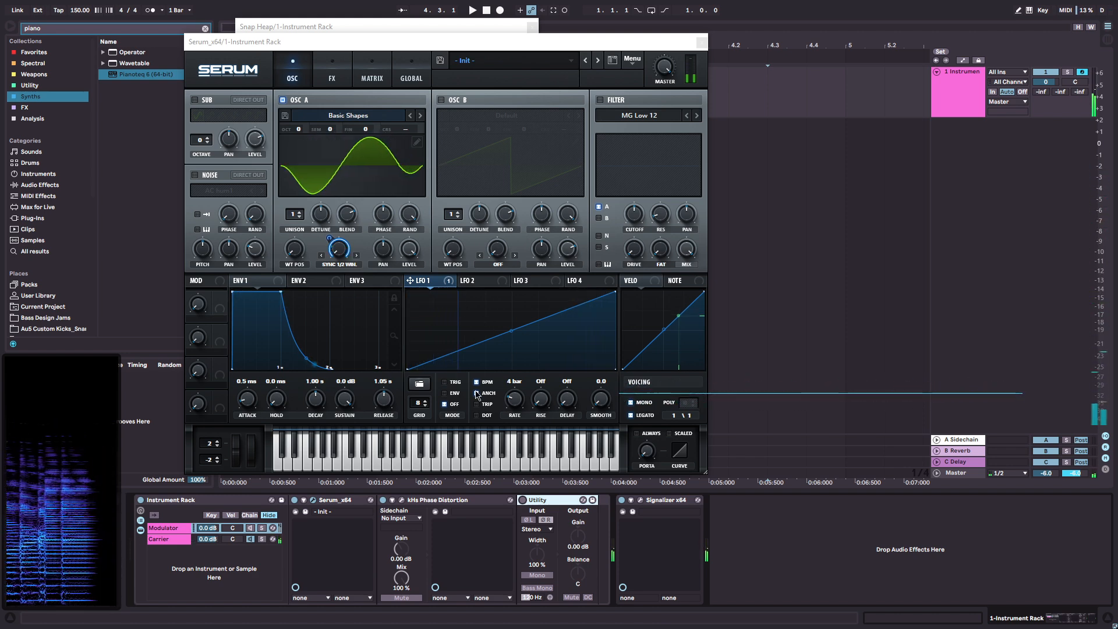
- Bypass all LFO 1 destinations, sweep Osc A's warp manually down to 1.00%, and raise its octave to +1
{"action": "right_click", "coordinate": [410, 282]}
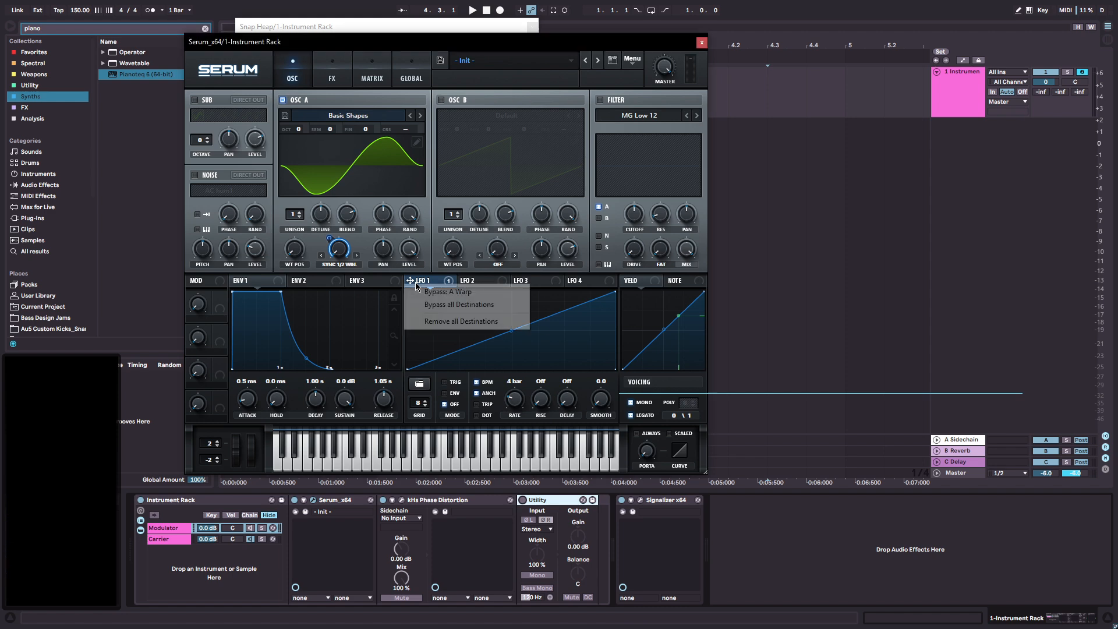
{"action": "left_click", "coordinate": [436, 308]}
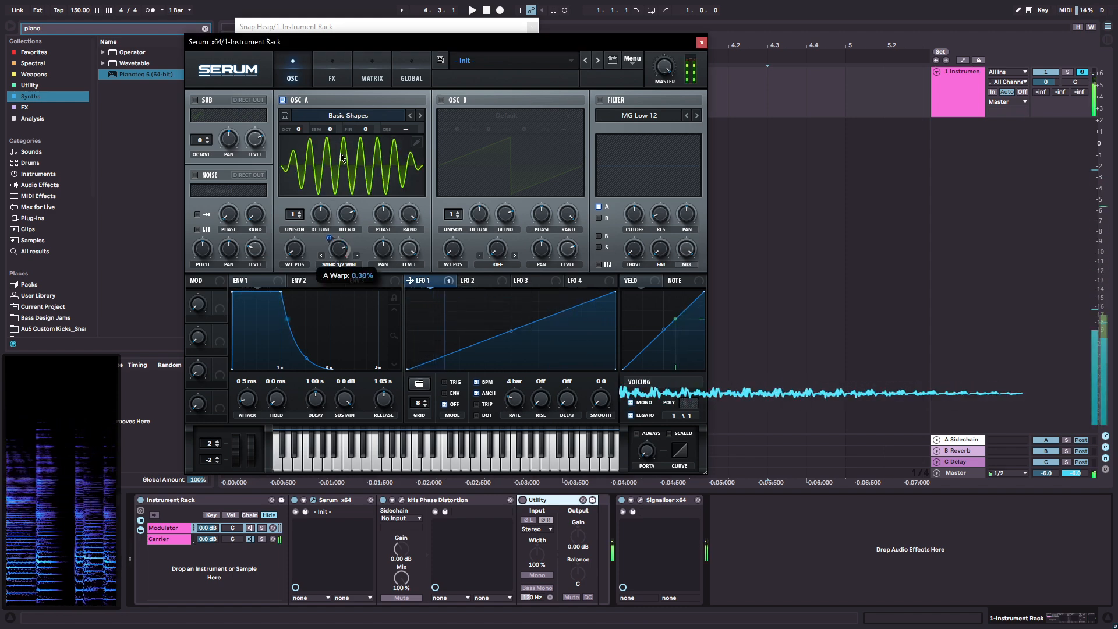
{"action": "left_click_drag", "start_coordinate": [341, 154], "coordinate": [304, 125]}
{"action": "double_click", "coordinate": [338, 248]}
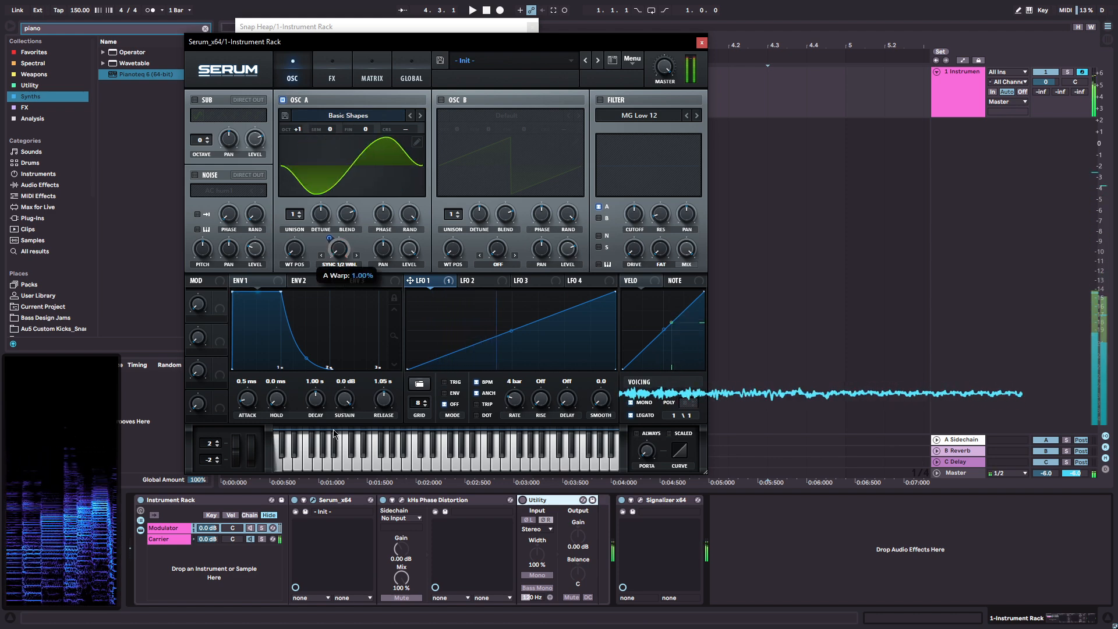
- Step Osc A's octave down through 0 and -1 to -2 while playing
{"action": "double_click", "coordinate": [297, 130]}
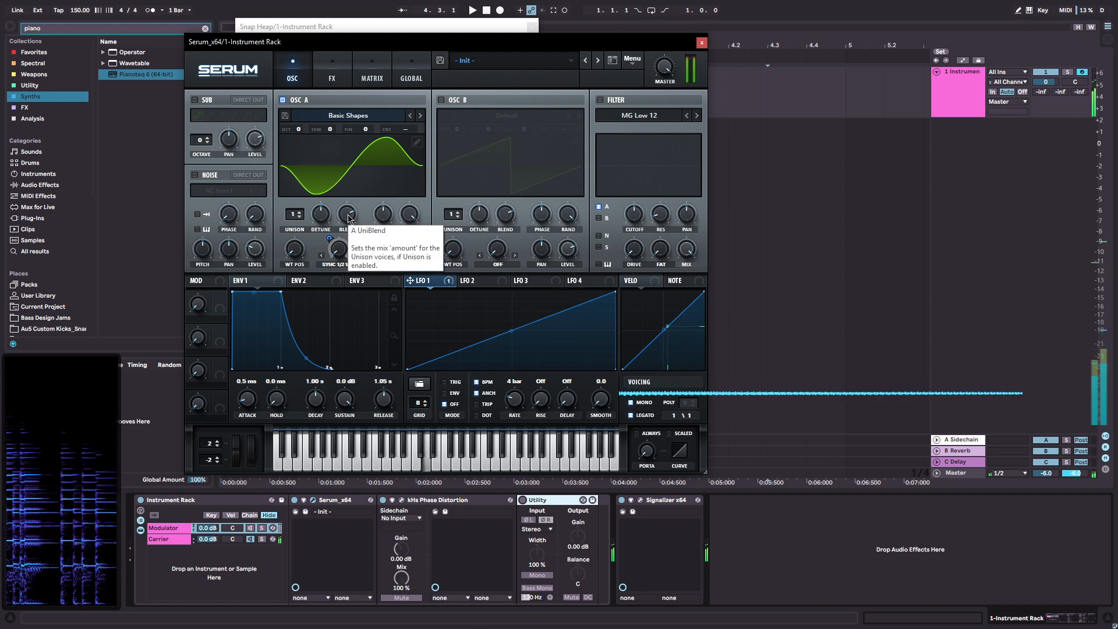
{"action": "left_click", "coordinate": [322, 255]}
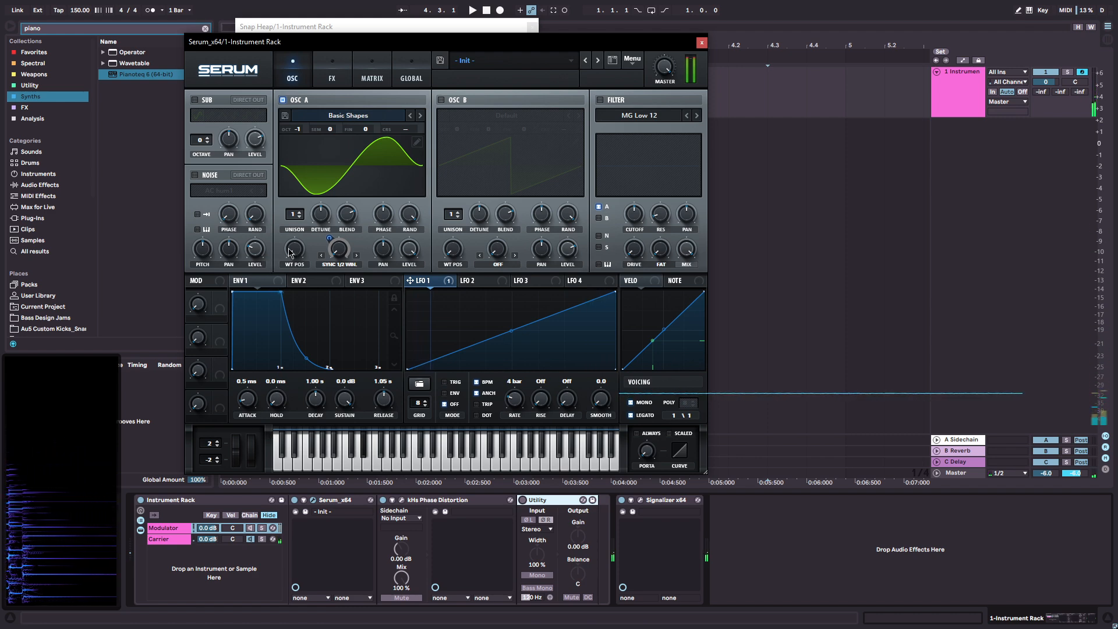
{"action": "left_click_drag", "start_coordinate": [298, 131], "coordinate": [299, 144]}
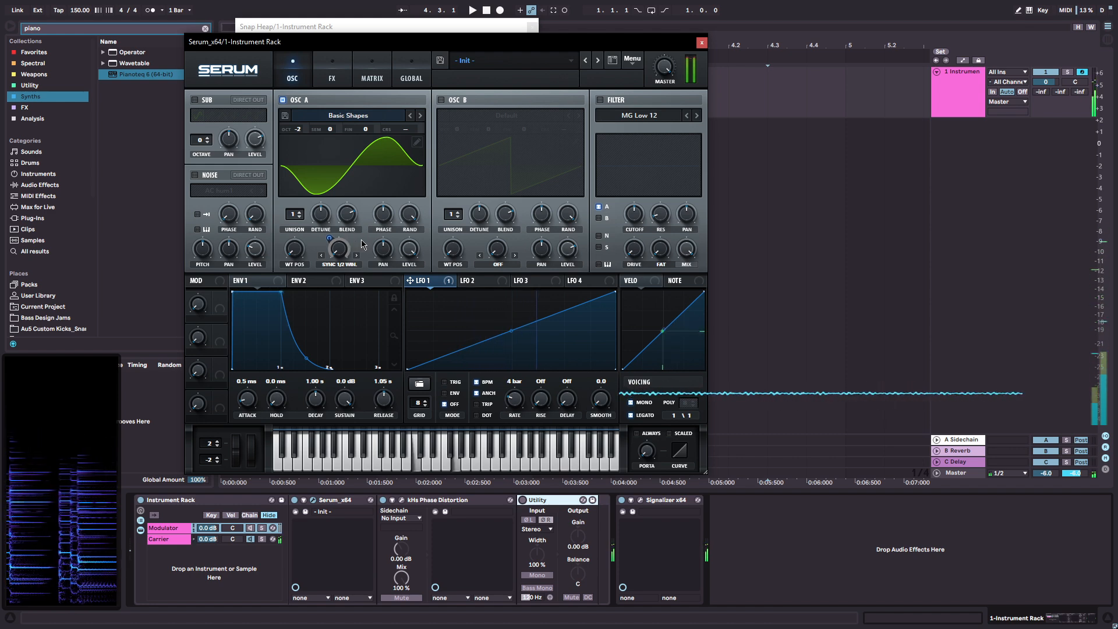
- Sweep Osc A's wavetable position and warp at octave -2, toggling the Utility, and return to a plain sine
{"action": "mouse_move", "coordinate": [378, 229]}
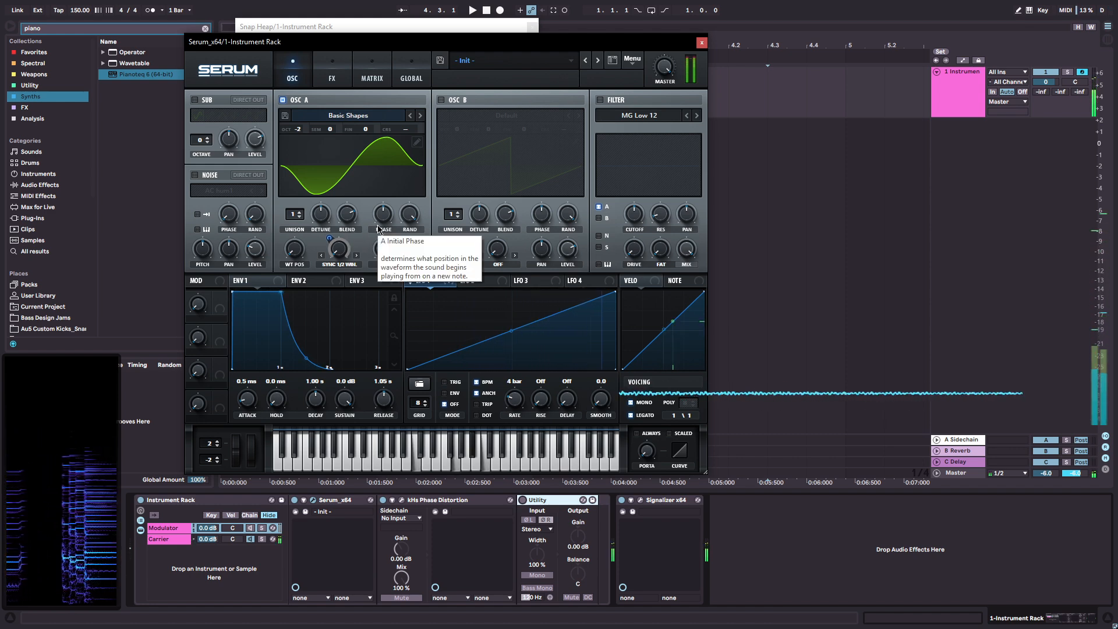
{"action": "left_click_drag", "start_coordinate": [299, 246], "coordinate": [341, 235]}
{"action": "left_click_drag", "start_coordinate": [344, 173], "coordinate": [343, 116]}
{"action": "left_click", "coordinate": [522, 500]}
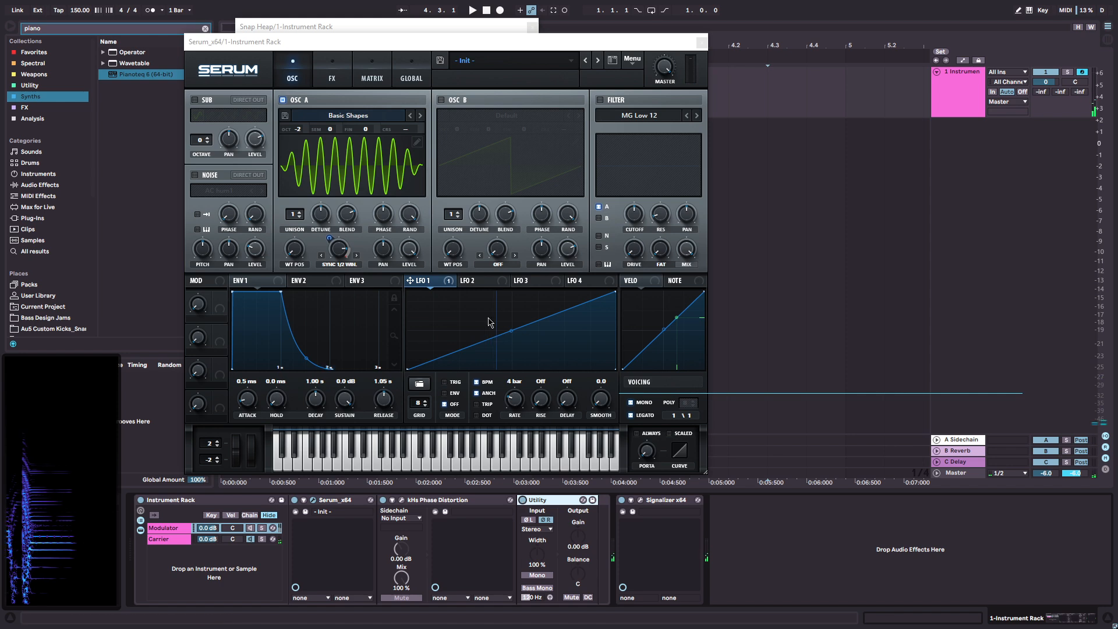
{"action": "left_click_drag", "start_coordinate": [332, 240], "coordinate": [342, 283]}
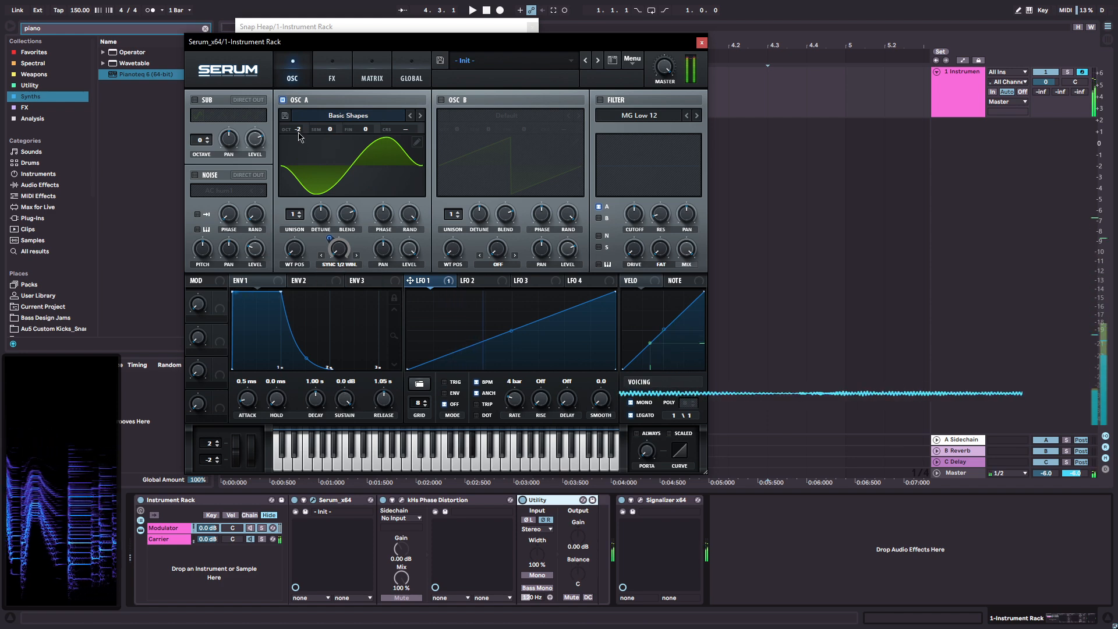
- Raise Osc A's octave to 0, sweep its coarse pitch through 24.26 and back, and finish with warp at 1.00%
{"action": "left_click_drag", "start_coordinate": [298, 129], "coordinate": [303, 120]}
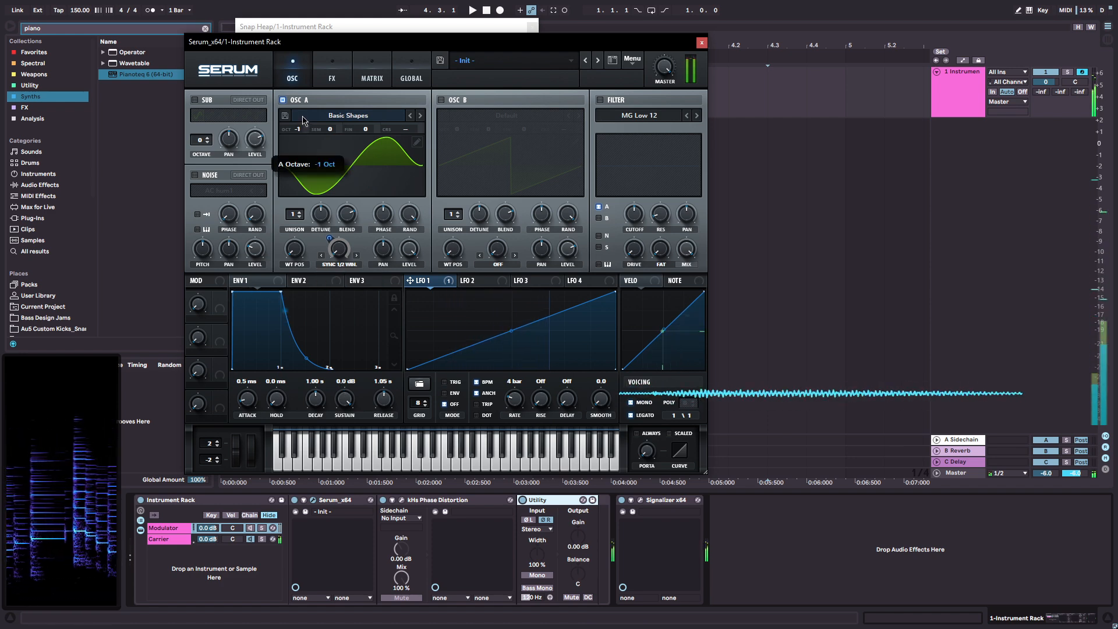
{"action": "left_click_drag", "start_coordinate": [313, 165], "coordinate": [307, 93]}
{"action": "left_click_drag", "start_coordinate": [405, 129], "coordinate": [398, 62]}
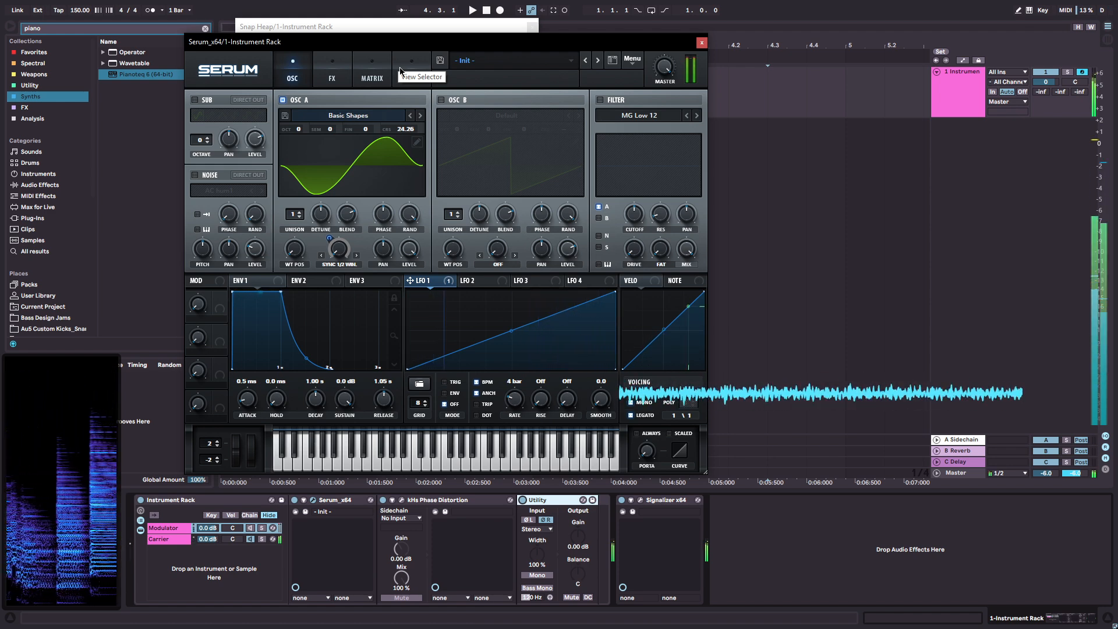
{"action": "left_click_drag", "start_coordinate": [411, 127], "coordinate": [411, 119]}
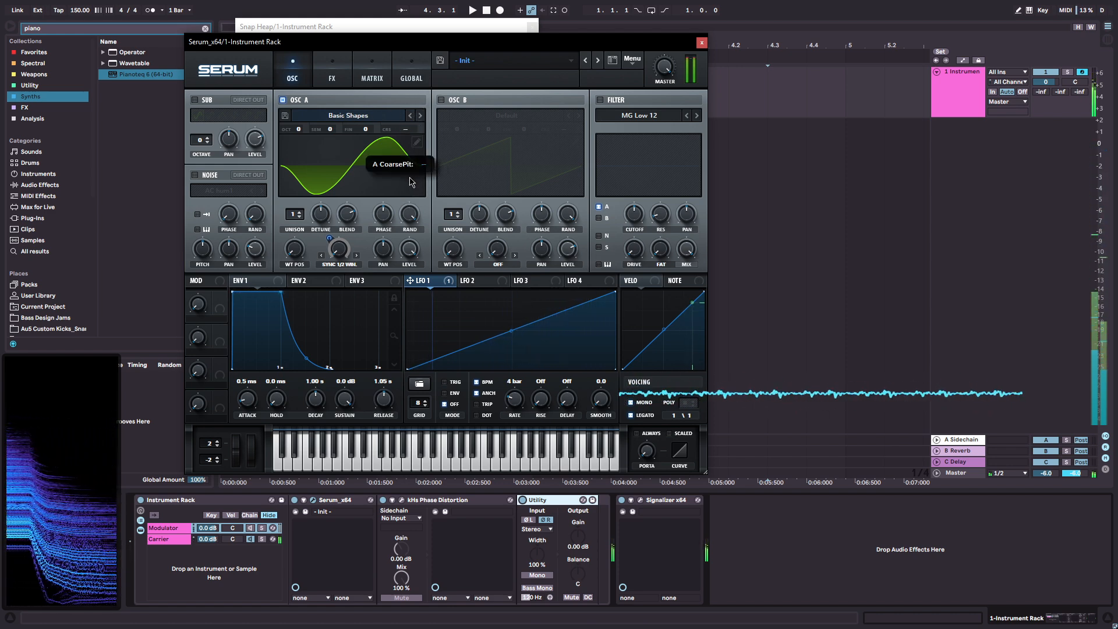
{"action": "left_click_drag", "start_coordinate": [339, 249], "coordinate": [361, 273]}
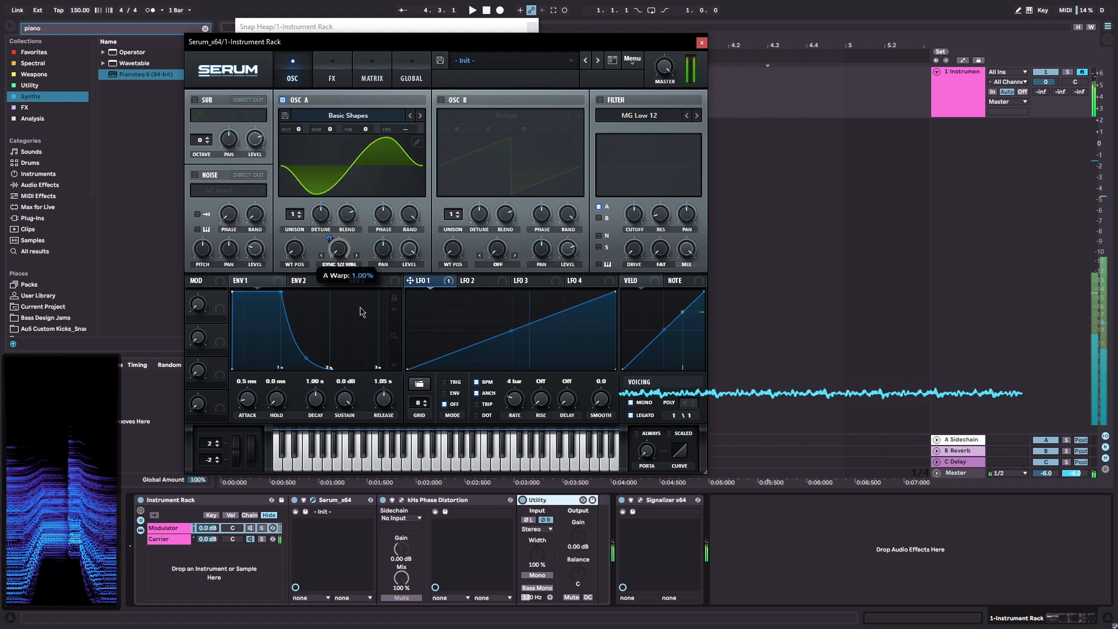
- Show the Carrier chain's devices in the Instrument Rack
{"action": "left_click", "coordinate": [165, 539]}
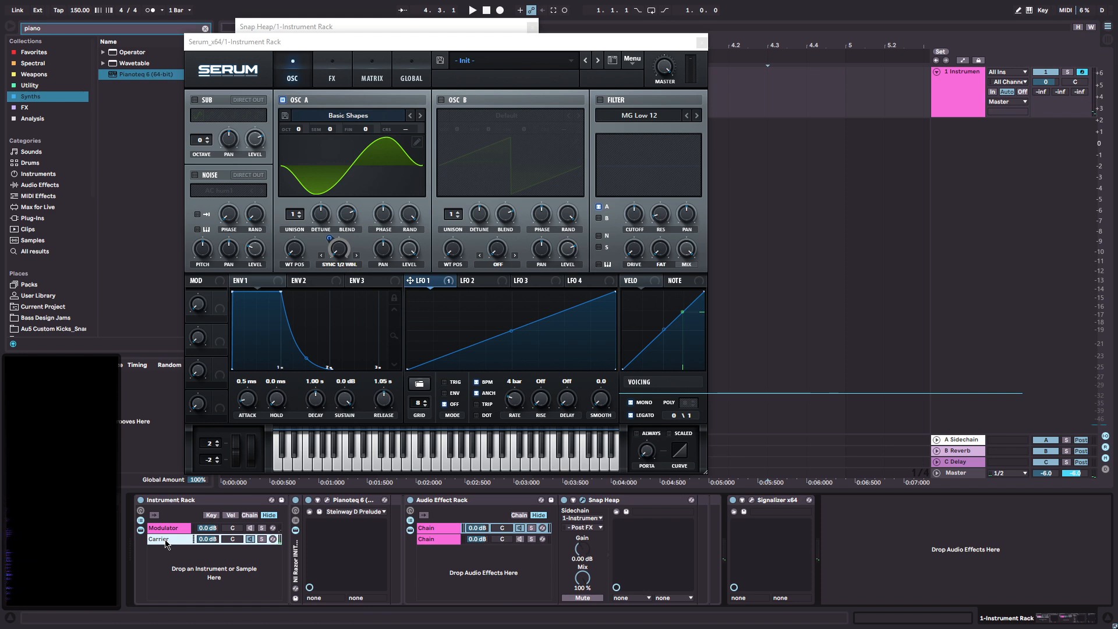